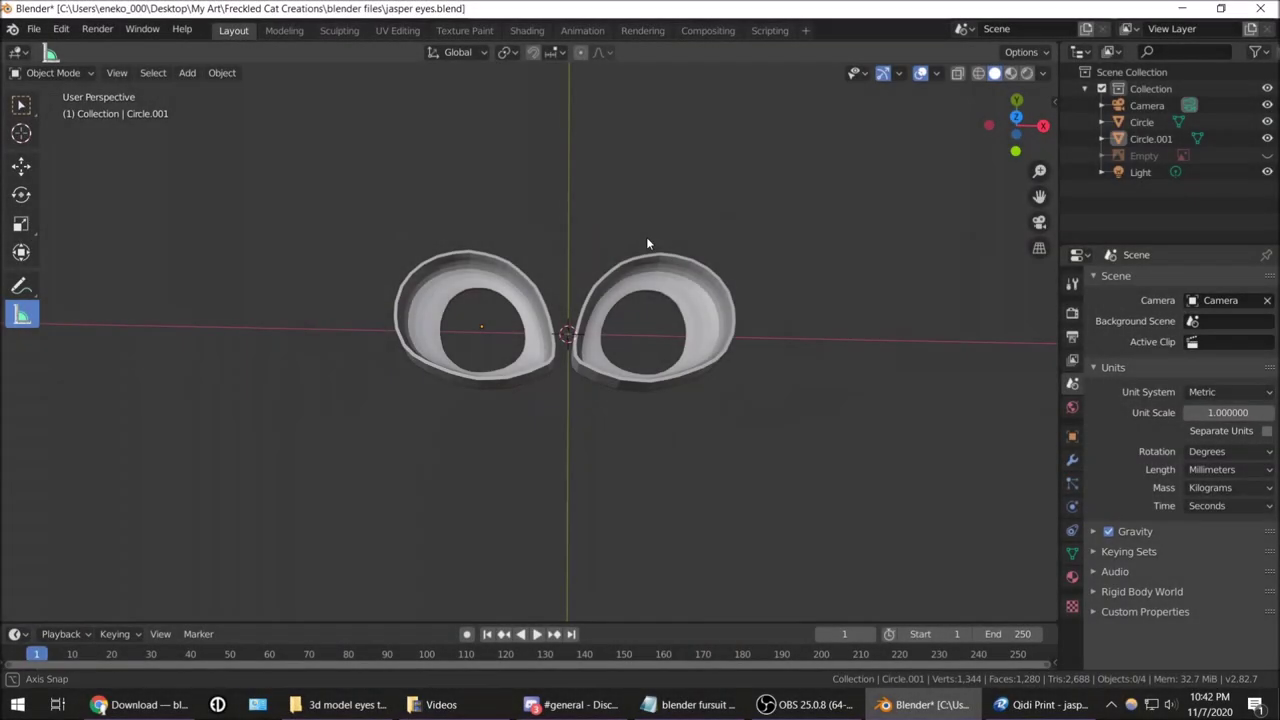
Orbit the viewport around the two finished eye rings
{"action": "mouse_move", "coordinate": [646, 236]}
{"action": "middle_mouse_down"}
{"action": "mouse_move", "coordinate": [608, 193]}
{"action": "mouse_move", "coordinate": [543, 223]}
{"action": "mouse_move", "coordinate": [541, 295]}
{"action": "mouse_move", "coordinate": [658, 319]}
{"action": "mouse_move", "coordinate": [677, 367]}
{"action": "mouse_move", "coordinate": [668, 420]}
{"action": "mouse_move", "coordinate": [660, 158]}
{"action": "mouse_move", "coordinate": [636, 150]}
{"action": "mouse_move", "coordinate": [647, 253]}
{"action": "mouse_move", "coordinate": [686, 210]}
{"action": "mouse_move", "coordinate": [613, 211]}
{"action": "mouse_move", "coordinate": [601, 258]}
{"action": "mouse_move", "coordinate": [683, 285]}
{"action": "mouse_move", "coordinate": [683, 225]}
{"action": "middle_mouse_up"}
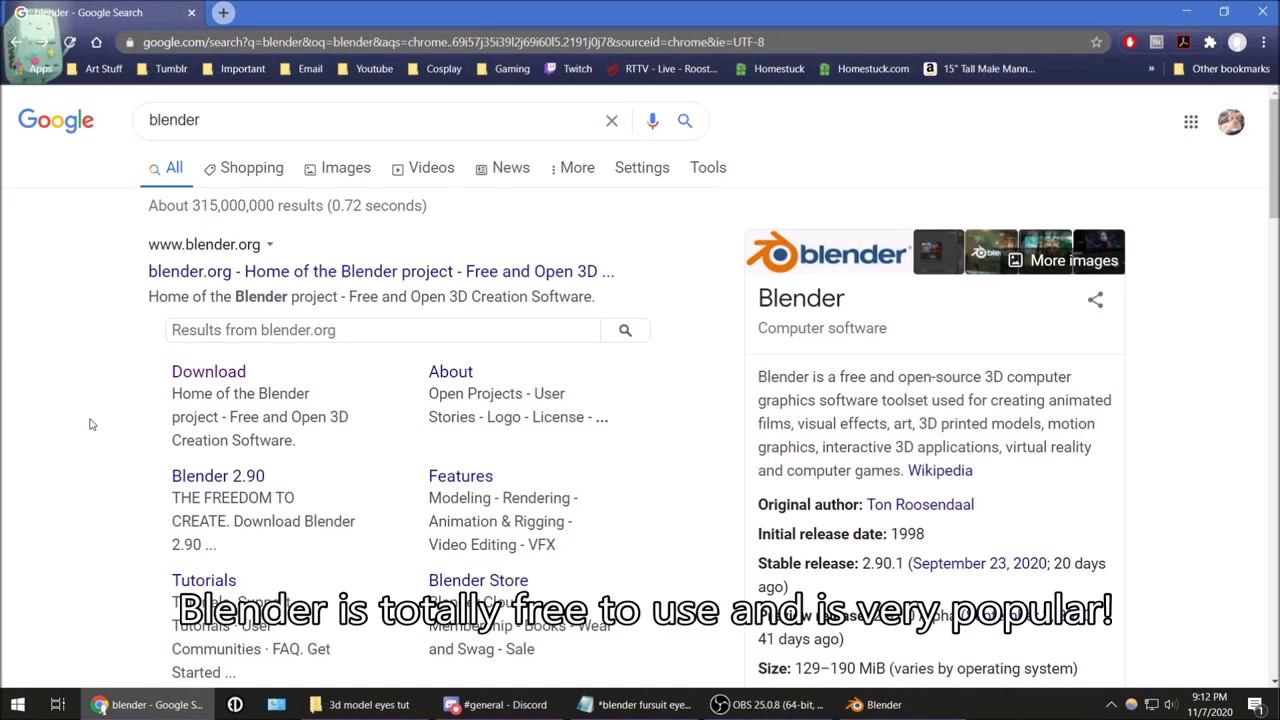
Open the blender.org download page from the Google results, then bring Blender to the front
{"action": "left_click_drag", "start_coordinate": [758, 376], "coordinate": [1097, 373]}
{"action": "left_click", "coordinate": [736, 395]}
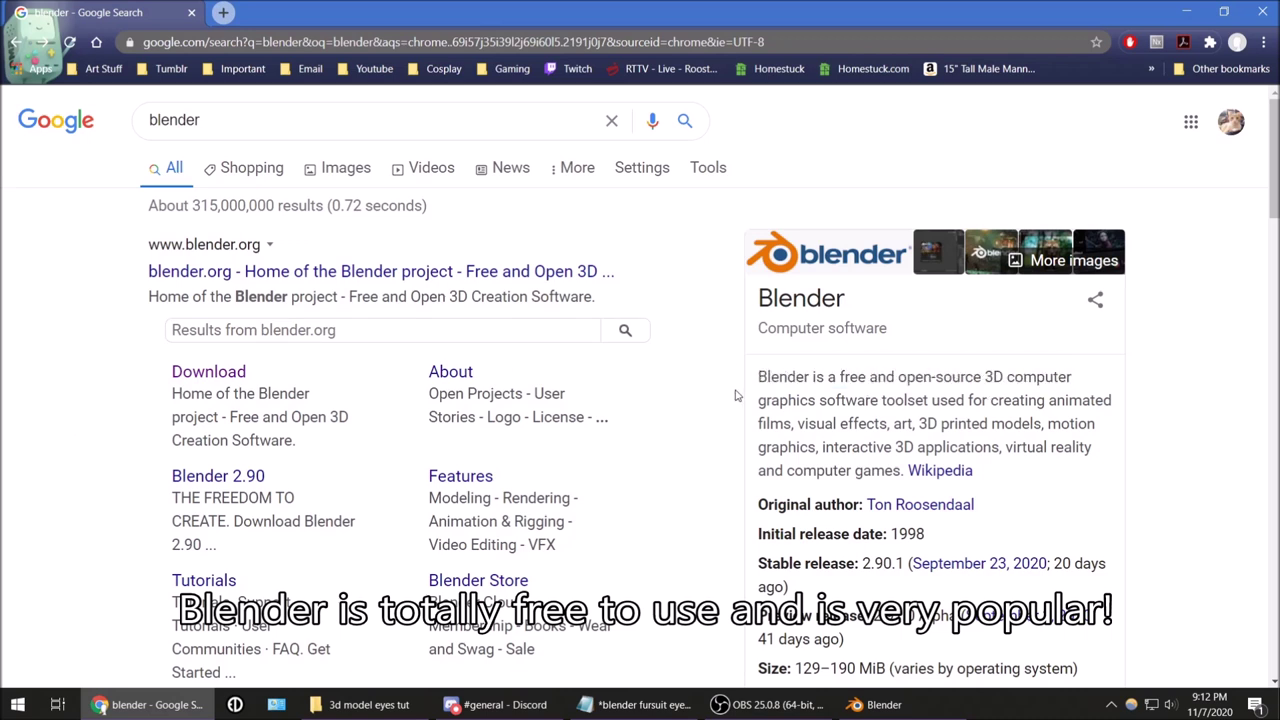
{"action": "left_click", "coordinate": [203, 373]}
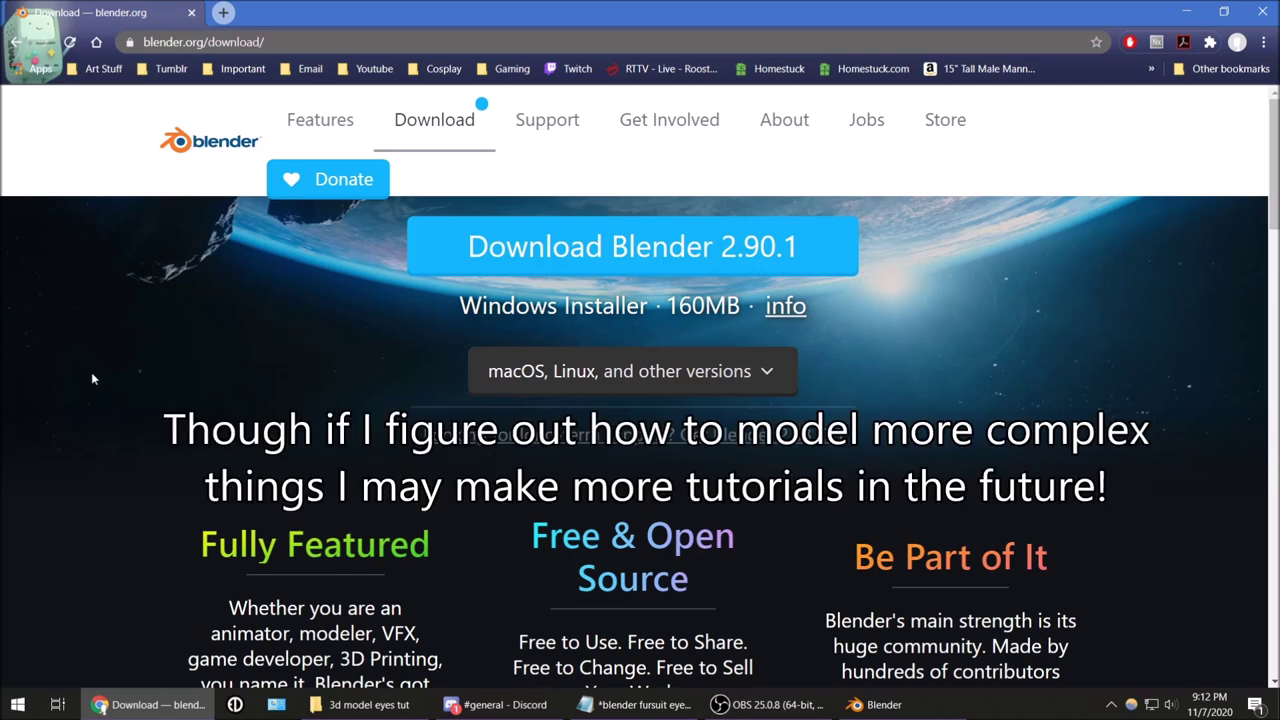
{"action": "left_click", "coordinate": [880, 704]}
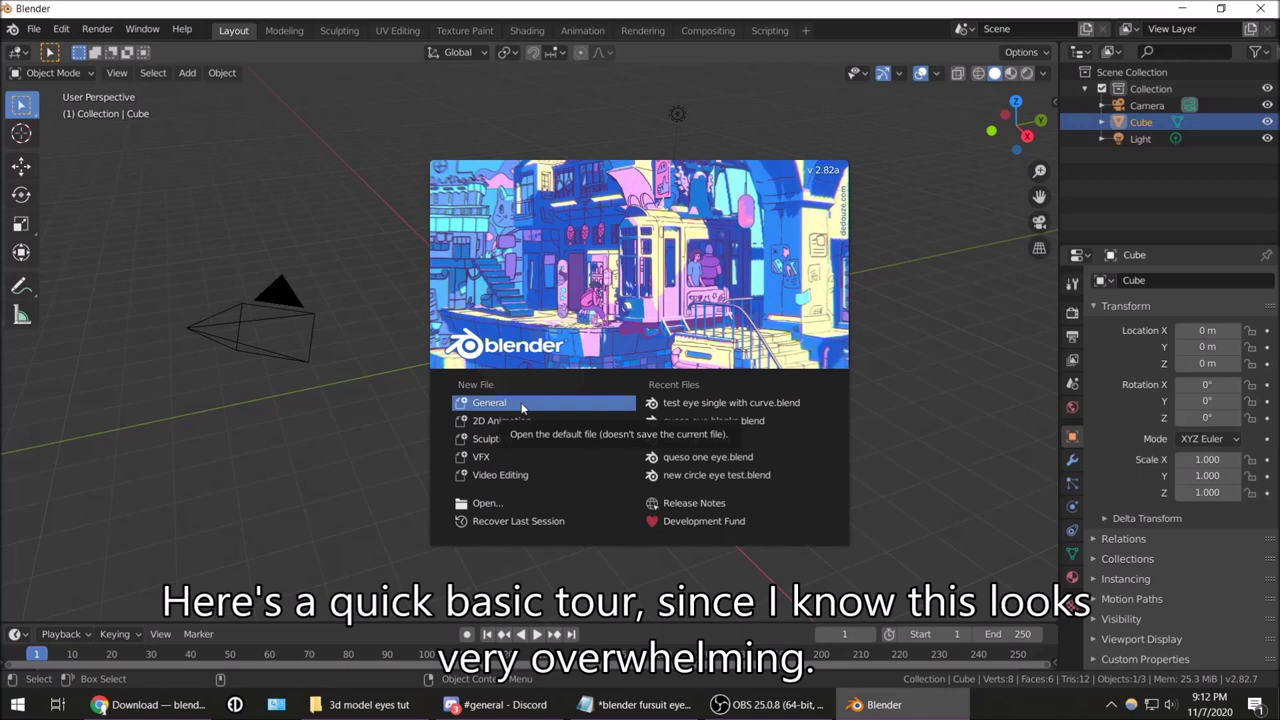
Start a General new scene and zoom in and out on the default cube
{"action": "left_click", "coordinate": [521, 409]}
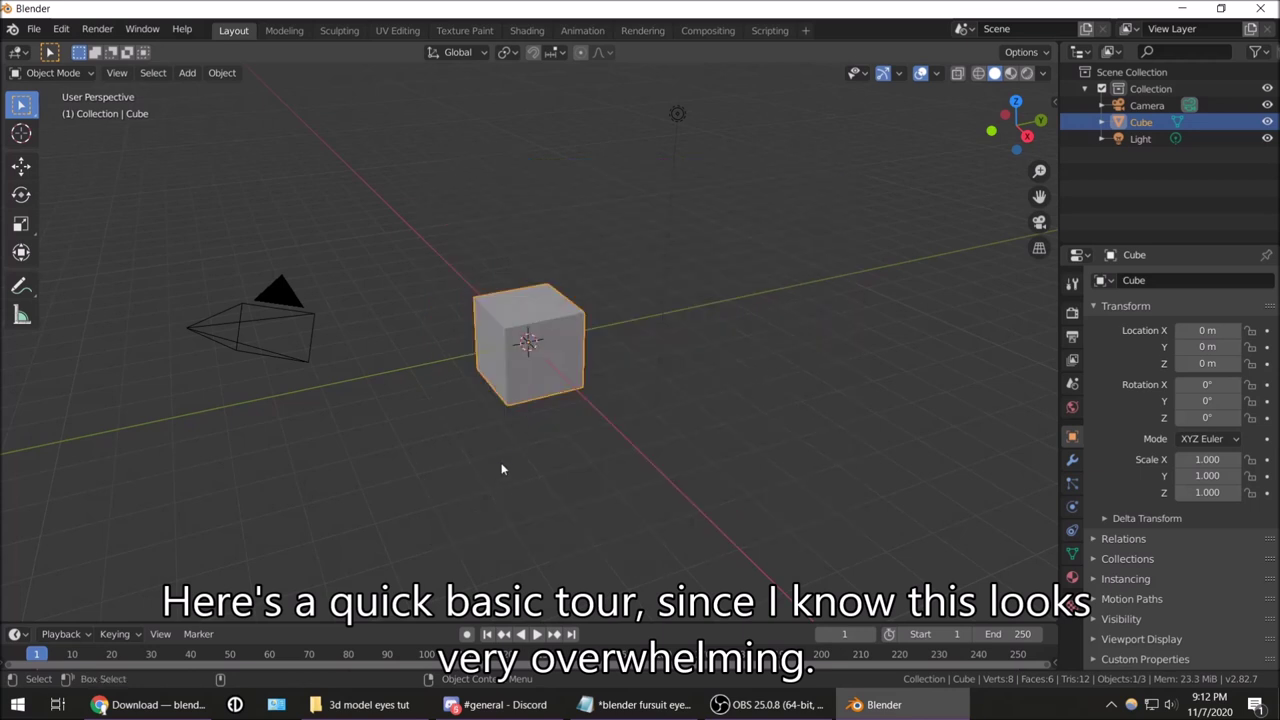
{"action": "scroll", "coordinate": [502, 469], "scroll_direction": "down", "scroll_amount": 3}
{"action": "scroll", "coordinate": [490, 461], "scroll_direction": "up", "scroll_amount": 3}
{"action": "scroll", "coordinate": [490, 461], "scroll_direction": "down", "scroll_amount": 3}
{"action": "scroll", "coordinate": [490, 460], "scroll_direction": "up", "scroll_amount": 2}
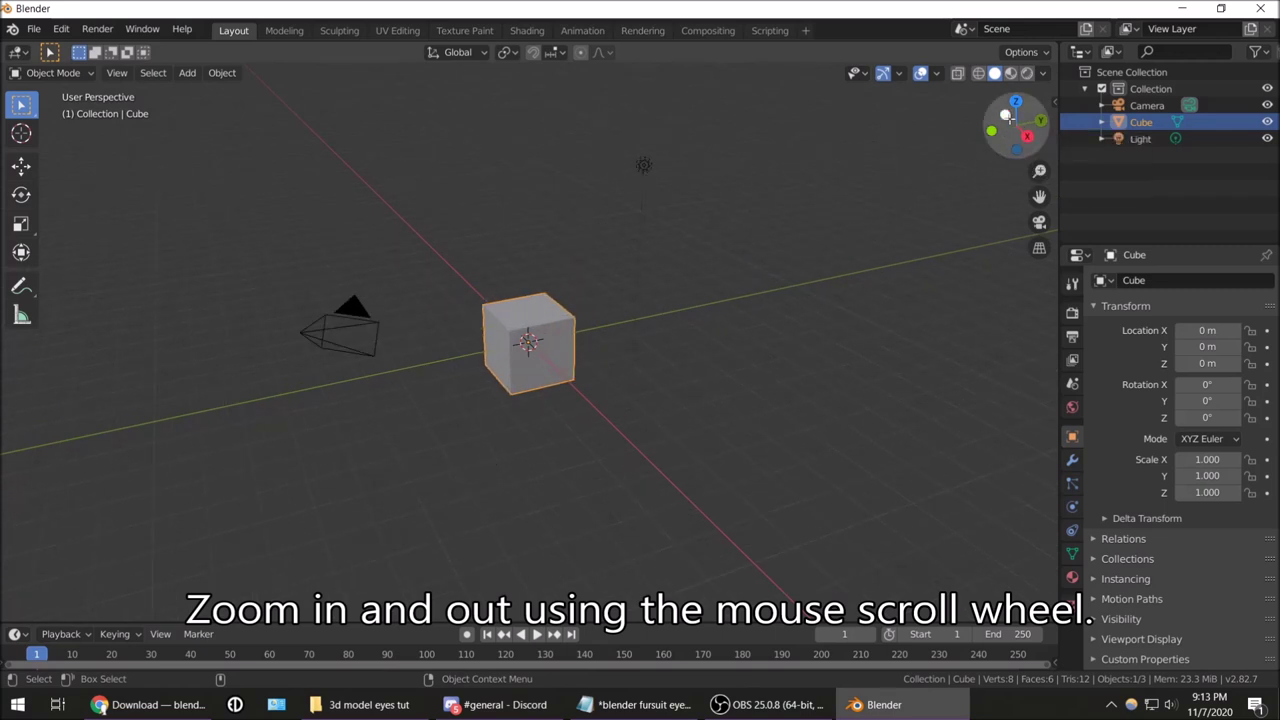
Orbit around the cube, then snap through side, back and top orthographic views
{"action": "left_click_drag", "start_coordinate": [1012, 128], "coordinate": [960, 140]}
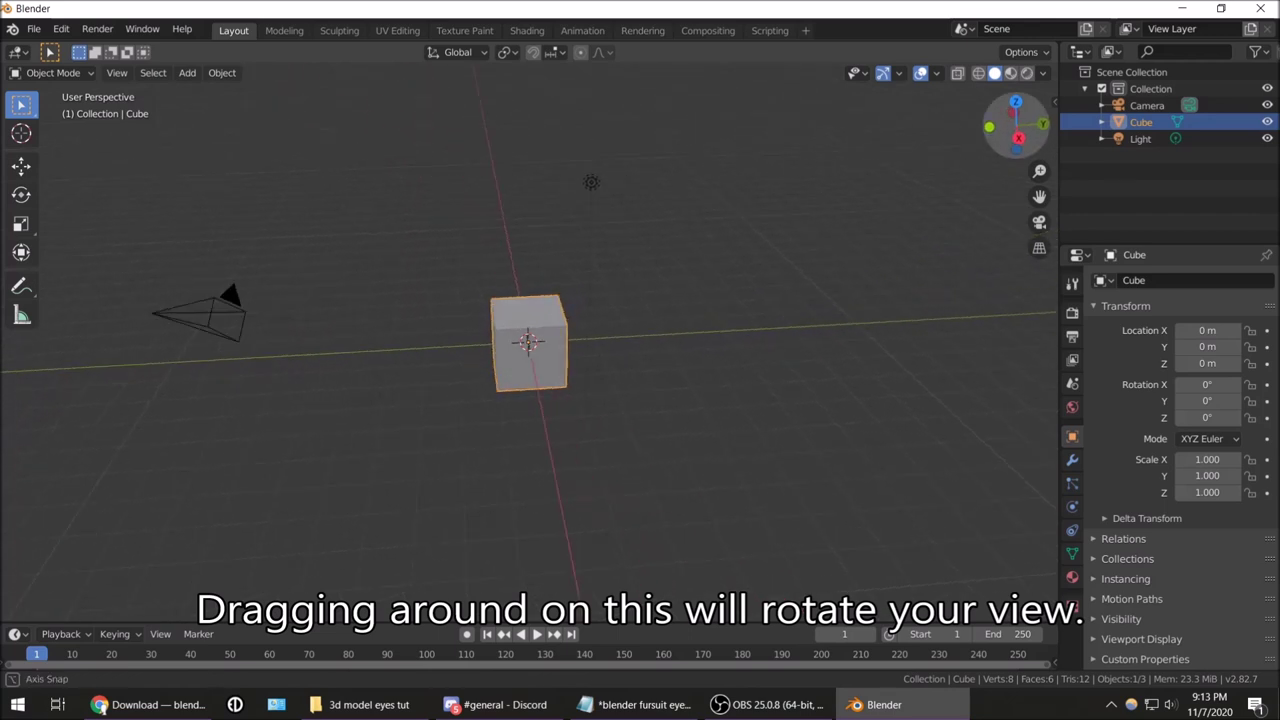
{"action": "left_click_drag", "start_coordinate": [634, 118], "coordinate": [546, 509]}
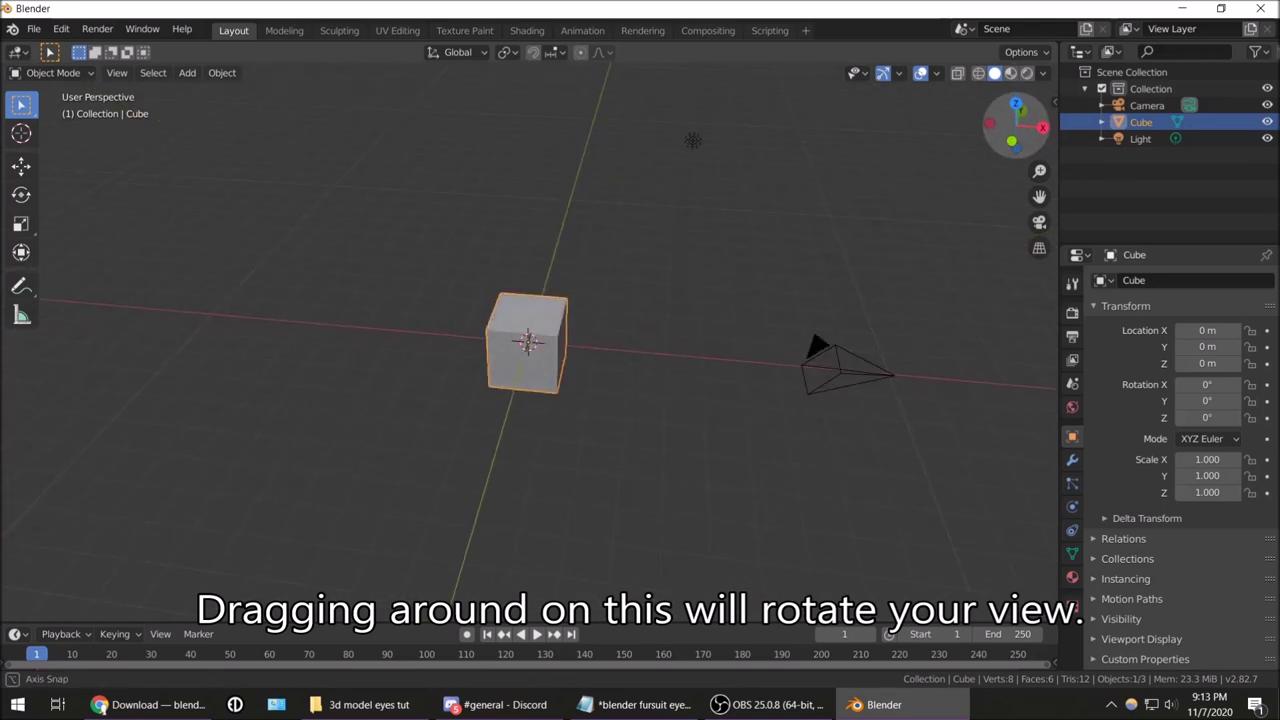
{"action": "left_click_drag", "start_coordinate": [1012, 128], "coordinate": [1008, 133]}
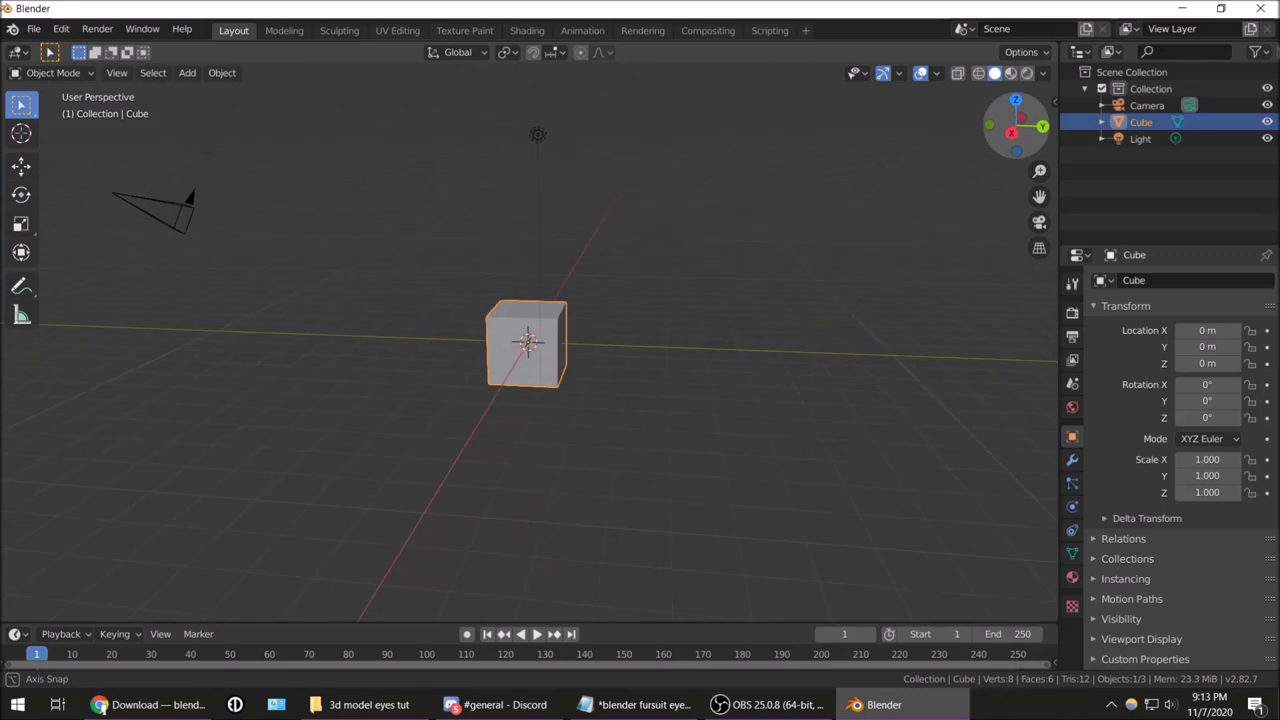
{"action": "left_click", "coordinate": [1008, 133]}
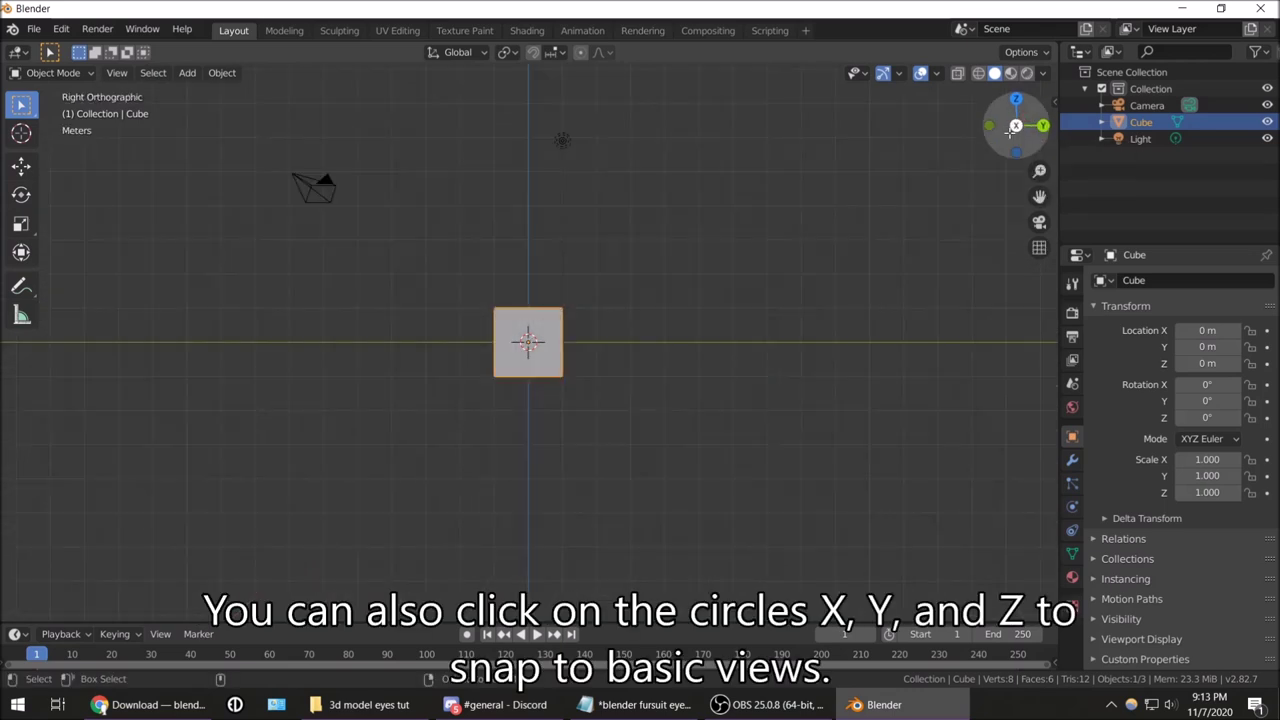
{"action": "left_click", "coordinate": [1017, 99]}
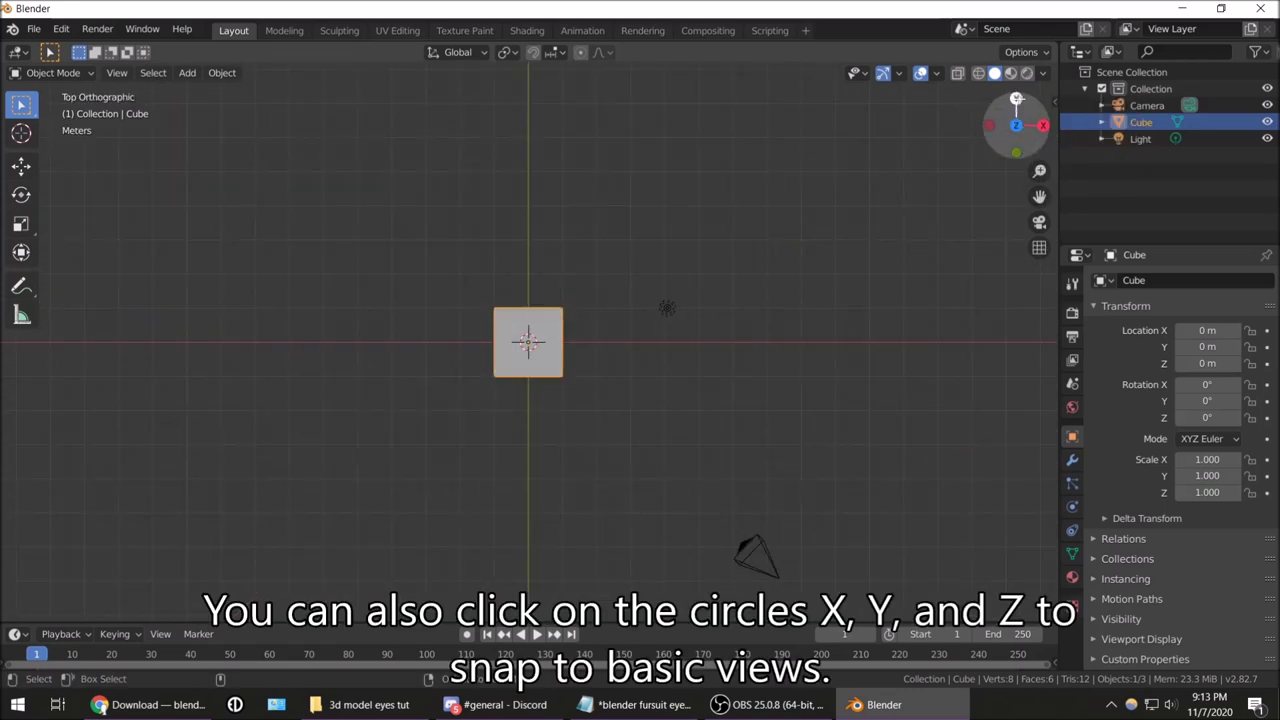
{"action": "left_click", "coordinate": [1016, 100]}
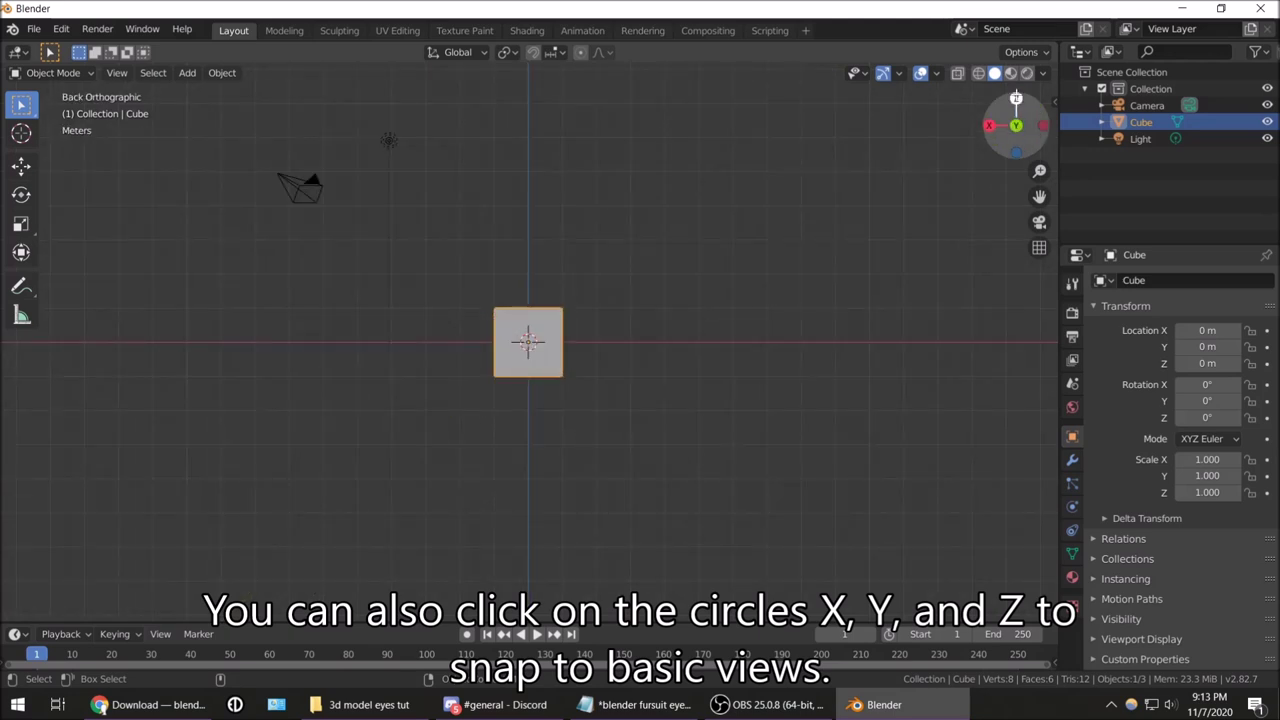
{"action": "left_click", "coordinate": [1016, 100]}
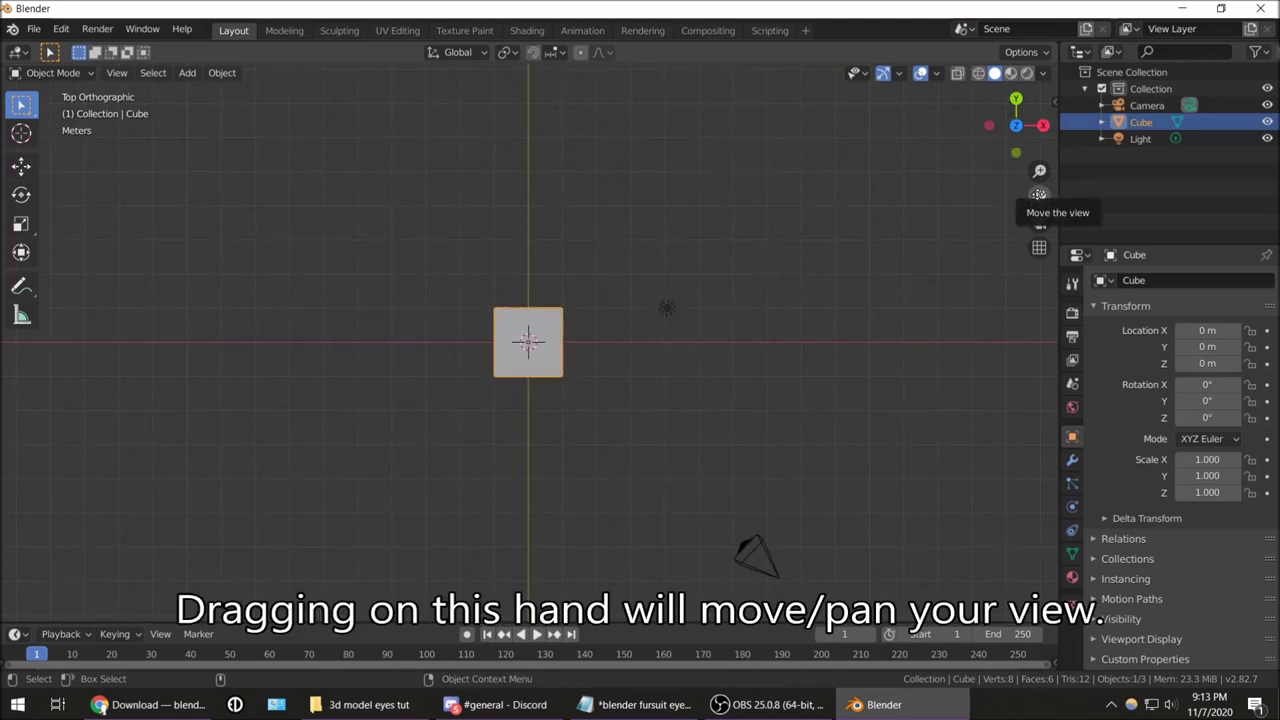
Pan and zoom the top view so the cube is centred and close up
{"action": "left_click_drag", "start_coordinate": [1039, 194], "coordinate": [1039, 196]}
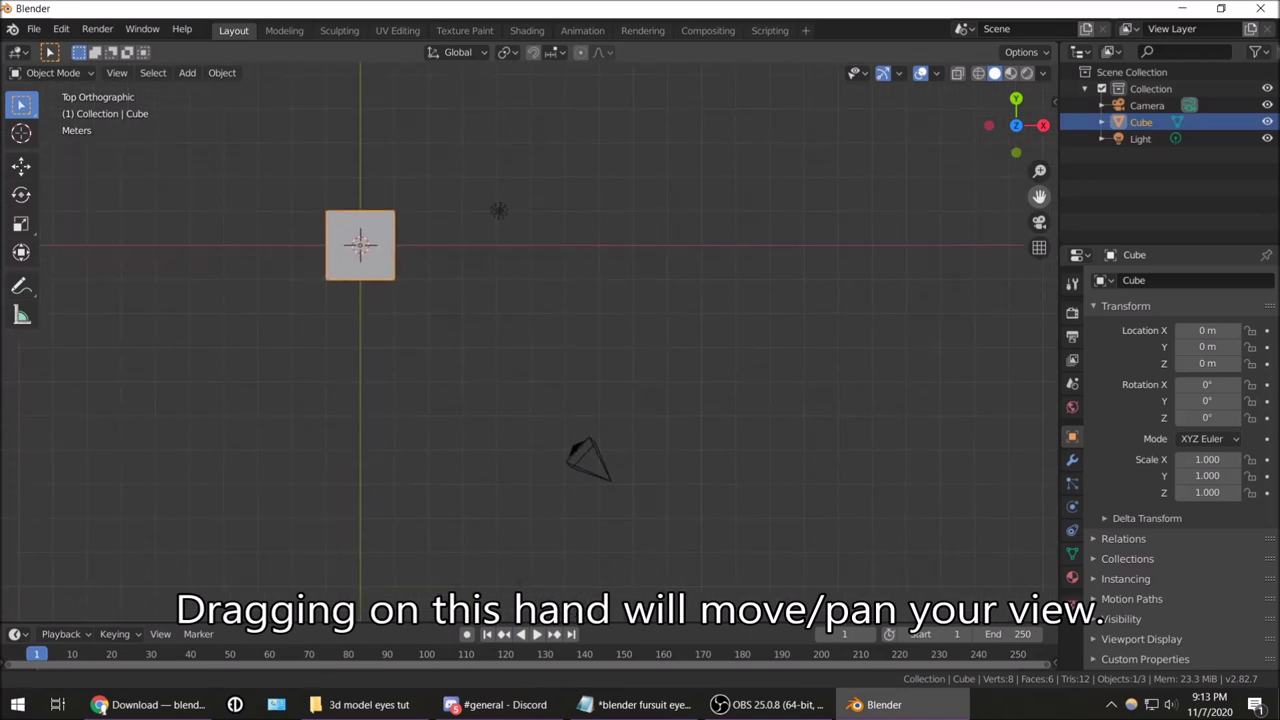
{"action": "left_click_drag", "start_coordinate": [1039, 196], "coordinate": [1039, 196]}
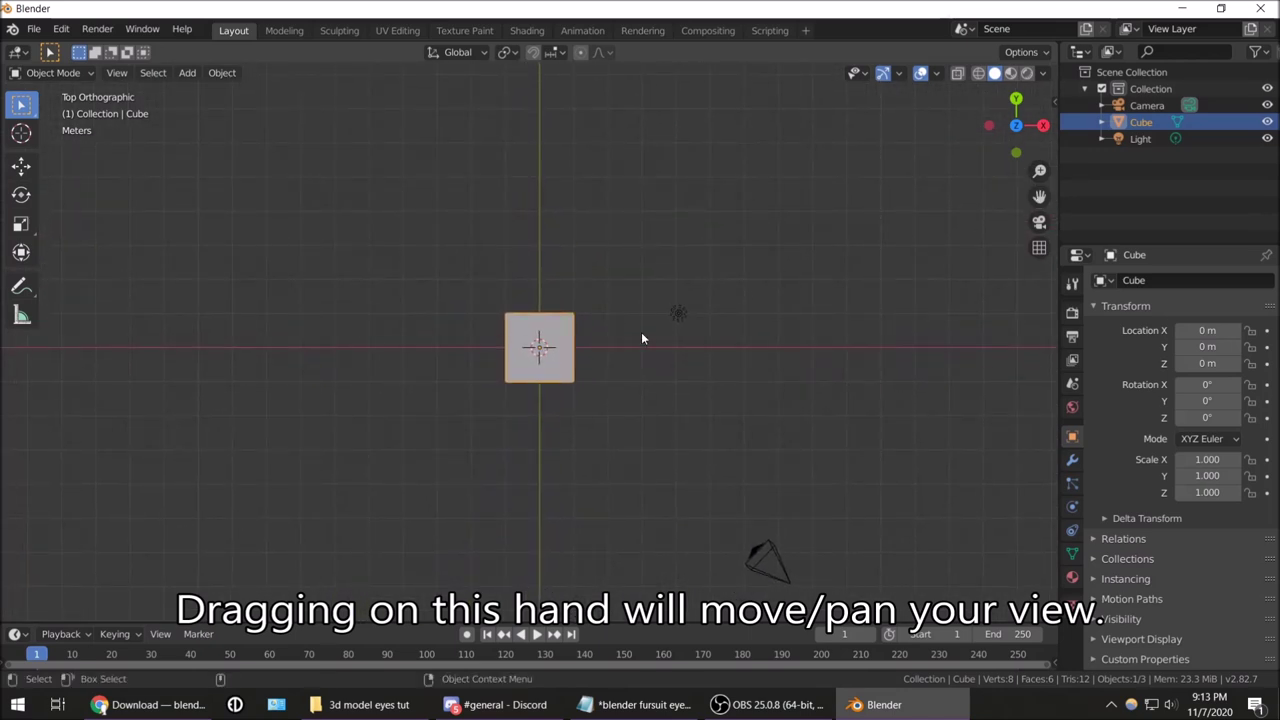
{"action": "scroll", "coordinate": [642, 339], "scroll_direction": "up", "scroll_amount": 3}
{"action": "scroll", "coordinate": [642, 339], "scroll_direction": "up", "scroll_amount": 1}
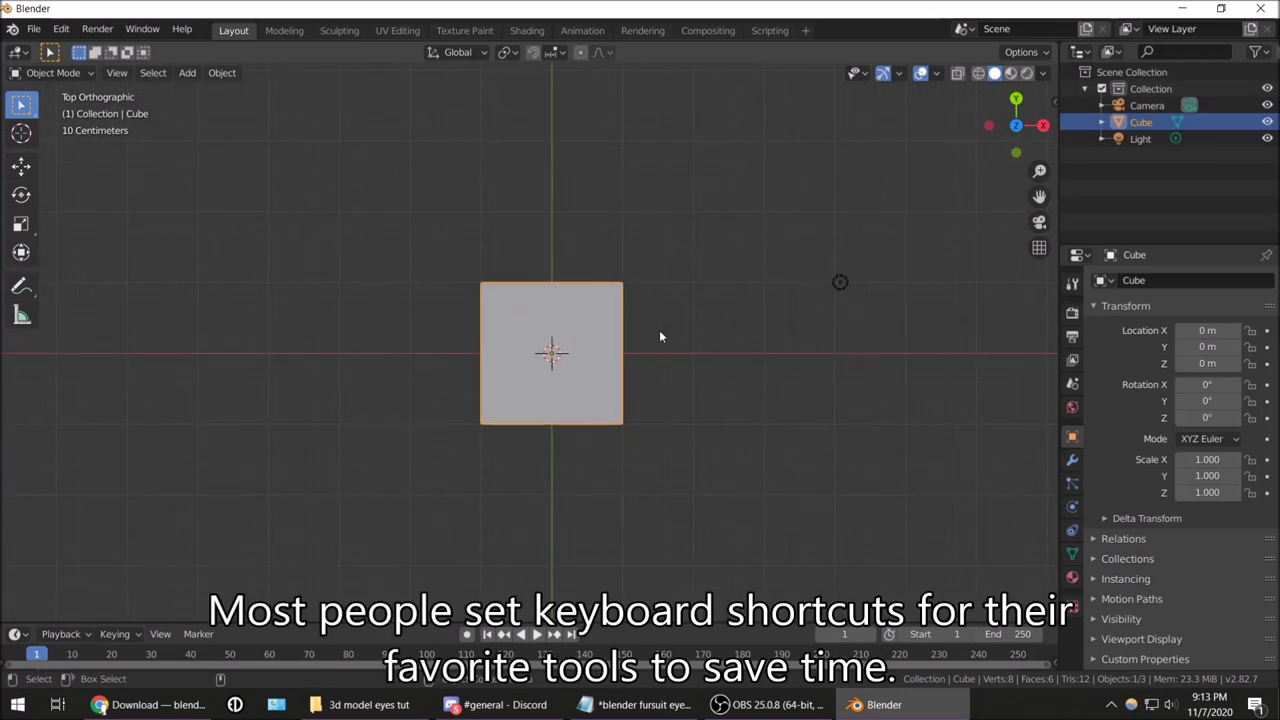
{"action": "left_click", "coordinate": [182, 29]}
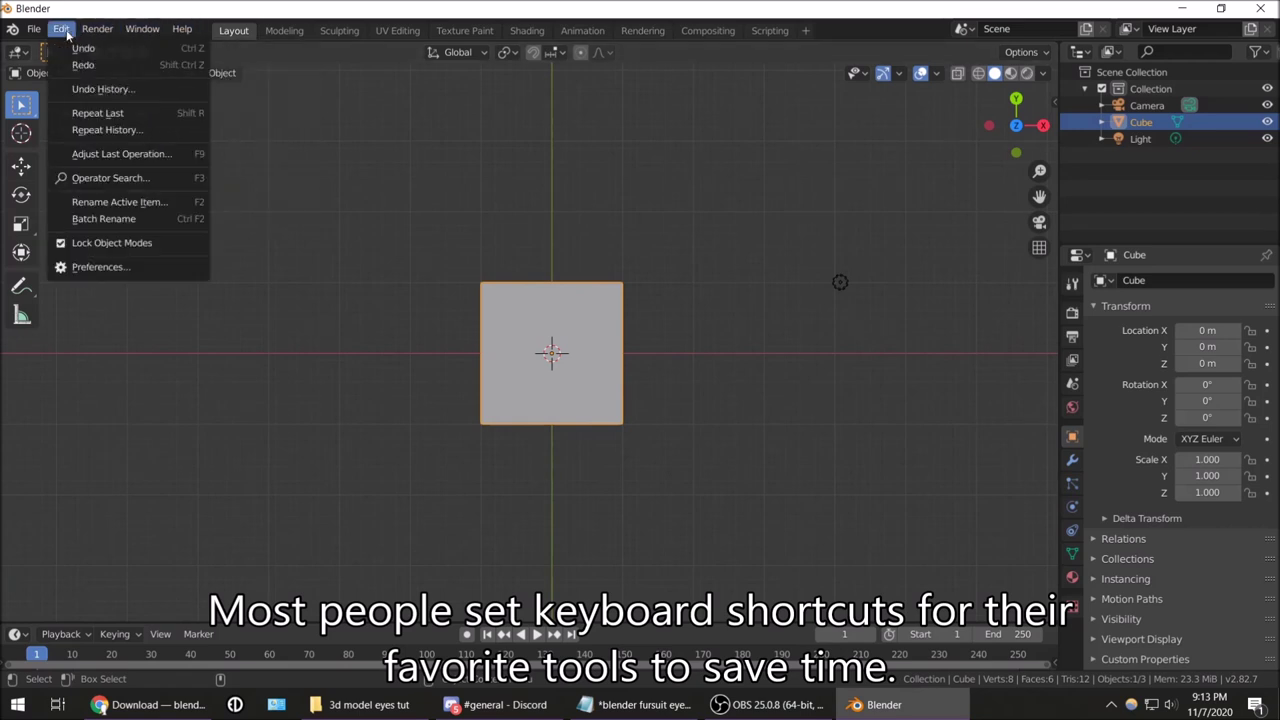
Search the Preferences keymap for 'pan'
{"action": "left_click", "coordinate": [99, 266]}
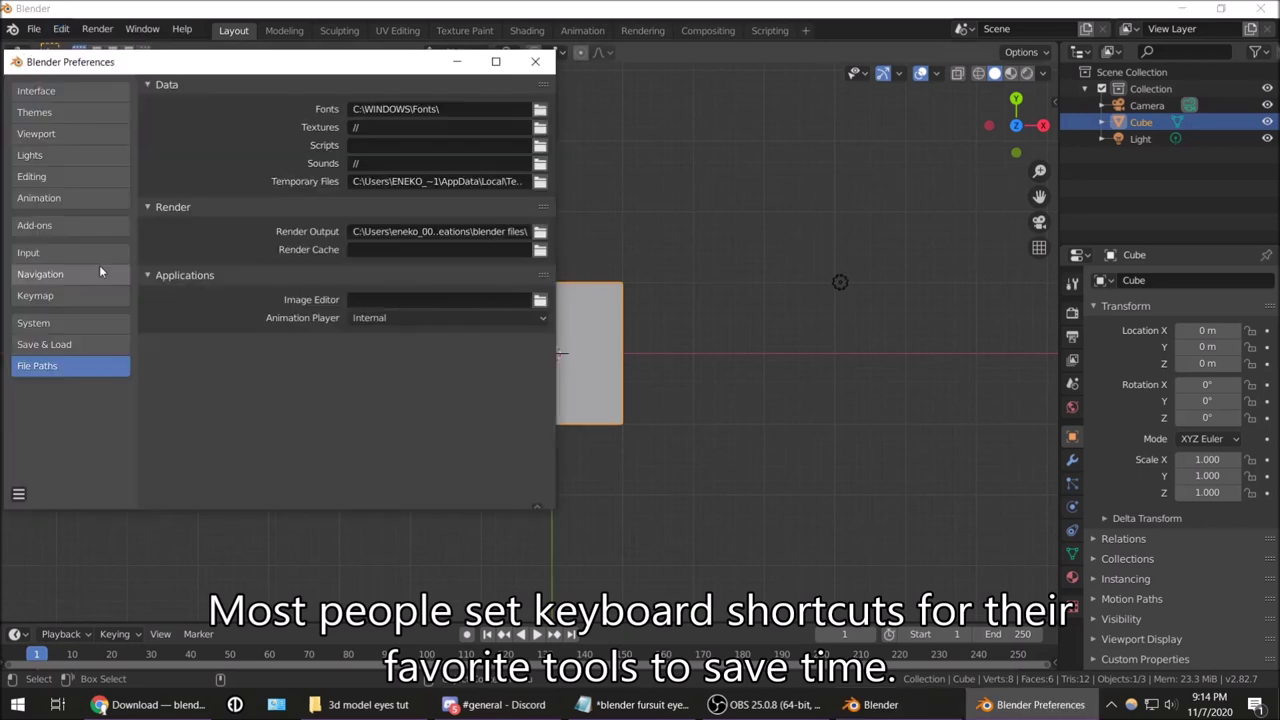
{"action": "left_click", "coordinate": [69, 296]}
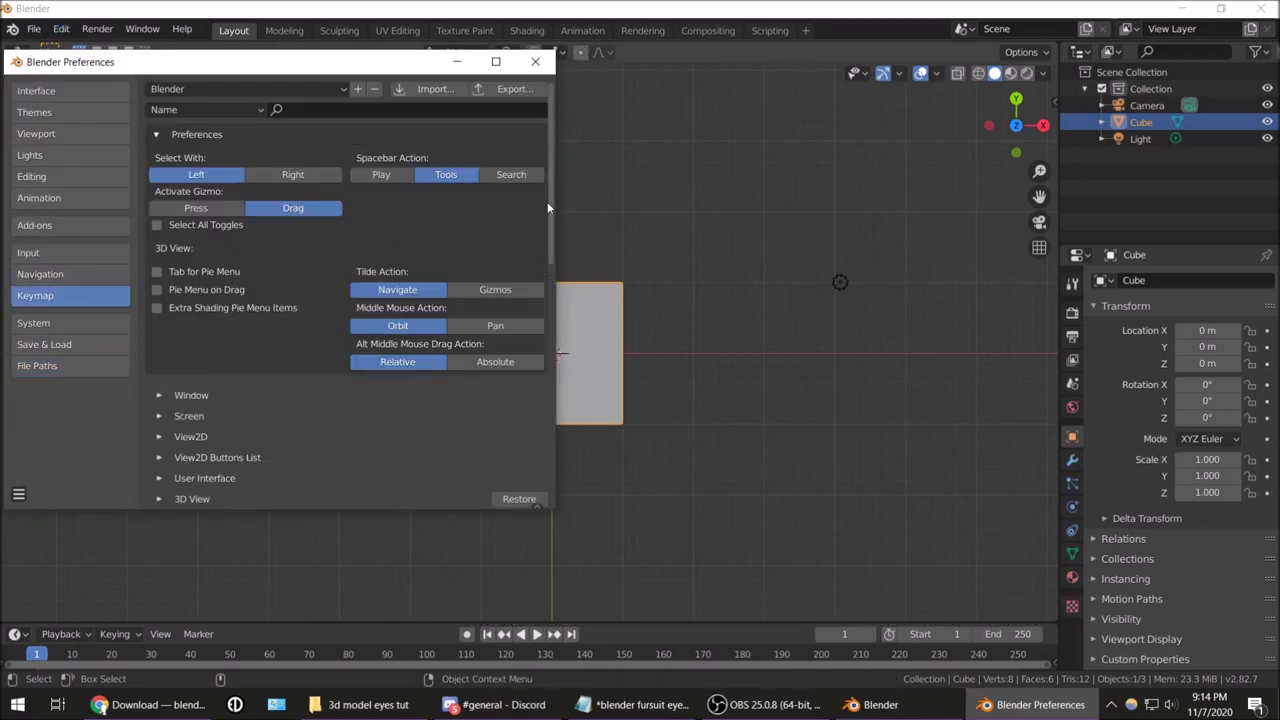
{"action": "scroll", "coordinate": [550, 225], "scroll_direction": "down", "scroll_amount": 5}
{"action": "scroll", "coordinate": [547, 183], "scroll_direction": "up", "scroll_amount": 5}
{"action": "left_click", "coordinate": [320, 110]}
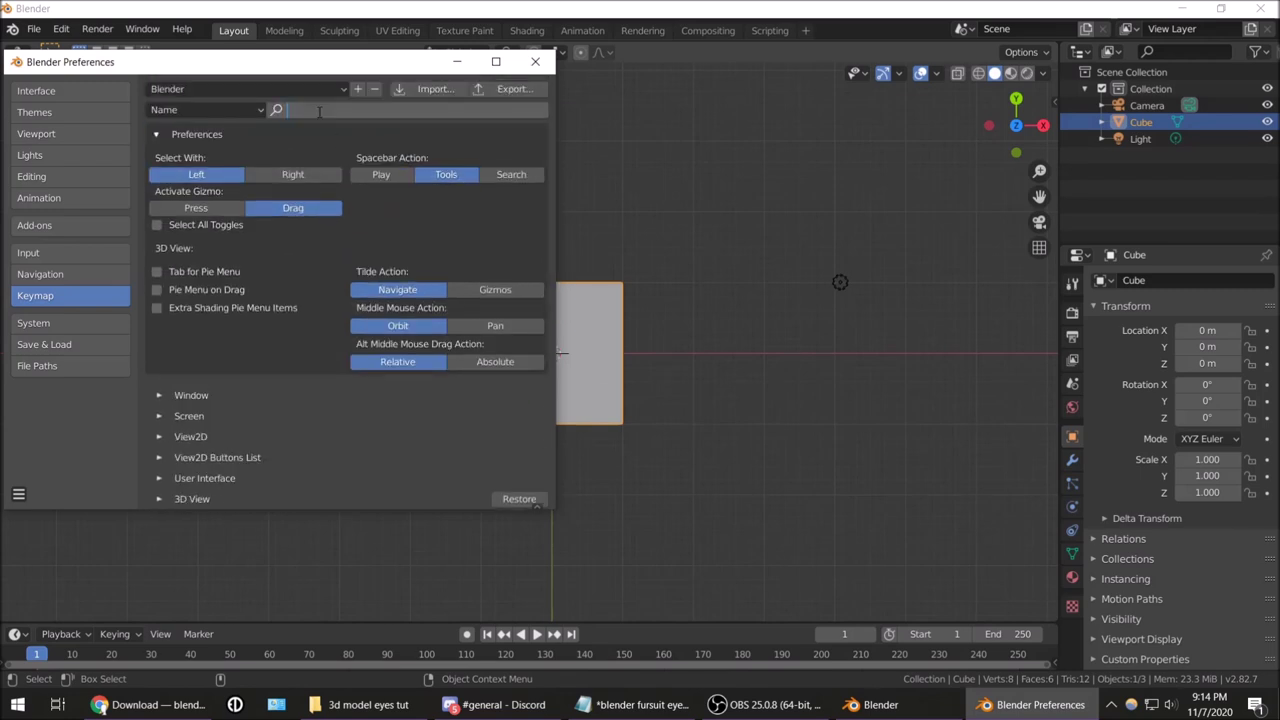
{"action": "type", "text": "pan"}
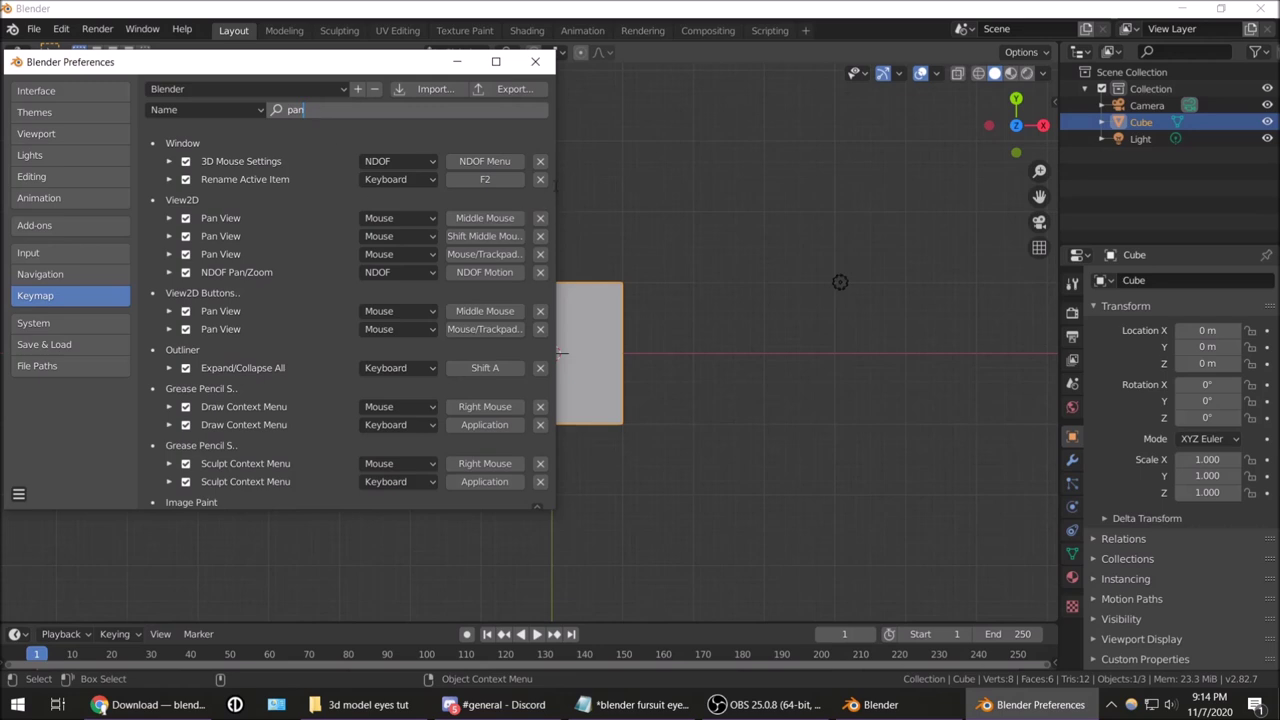
{"action": "key", "text": "Return"}
Confirm 3D View Pan View is bound to Spacebar, close Preferences and pan with Spacebar
{"action": "scroll", "coordinate": [341, 341], "scroll_direction": "down", "scroll_amount": 3}
{"action": "scroll", "coordinate": [341, 341], "scroll_direction": "down", "scroll_amount": 4}
{"action": "scroll", "coordinate": [341, 341], "scroll_direction": "down", "scroll_amount": 2}
{"action": "scroll", "coordinate": [341, 340], "scroll_direction": "down", "scroll_amount": 1}
{"action": "scroll", "coordinate": [341, 340], "scroll_direction": "down", "scroll_amount": 1}
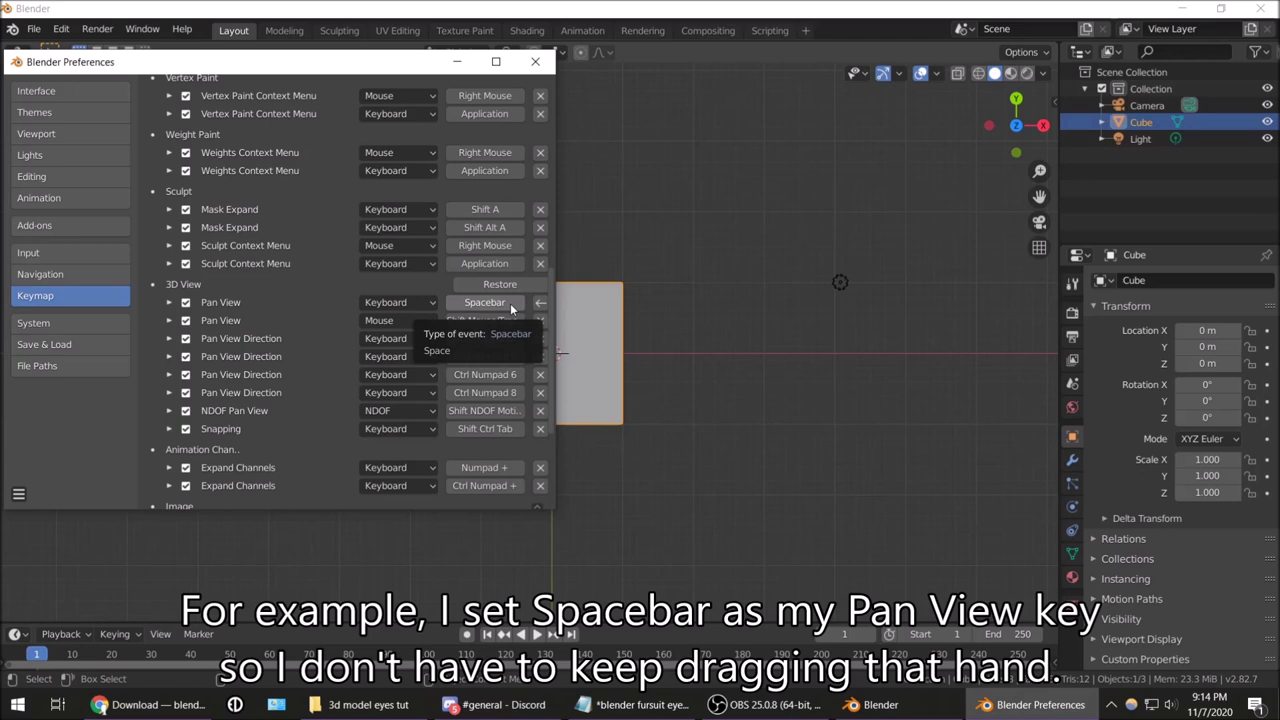
{"action": "left_click", "coordinate": [535, 66]}
{"action": "key", "text": "space"}
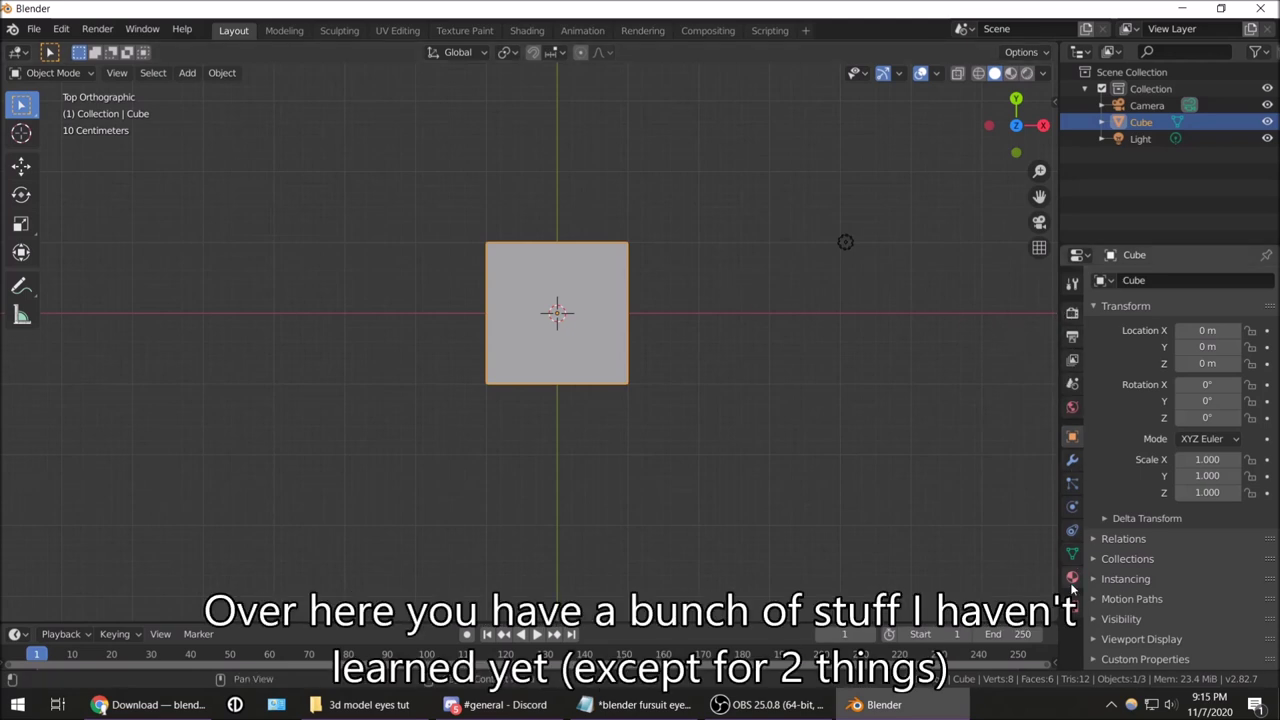
Set the scene Unit System to Imperial with Length in Inches
{"action": "left_click", "coordinate": [1077, 387]}
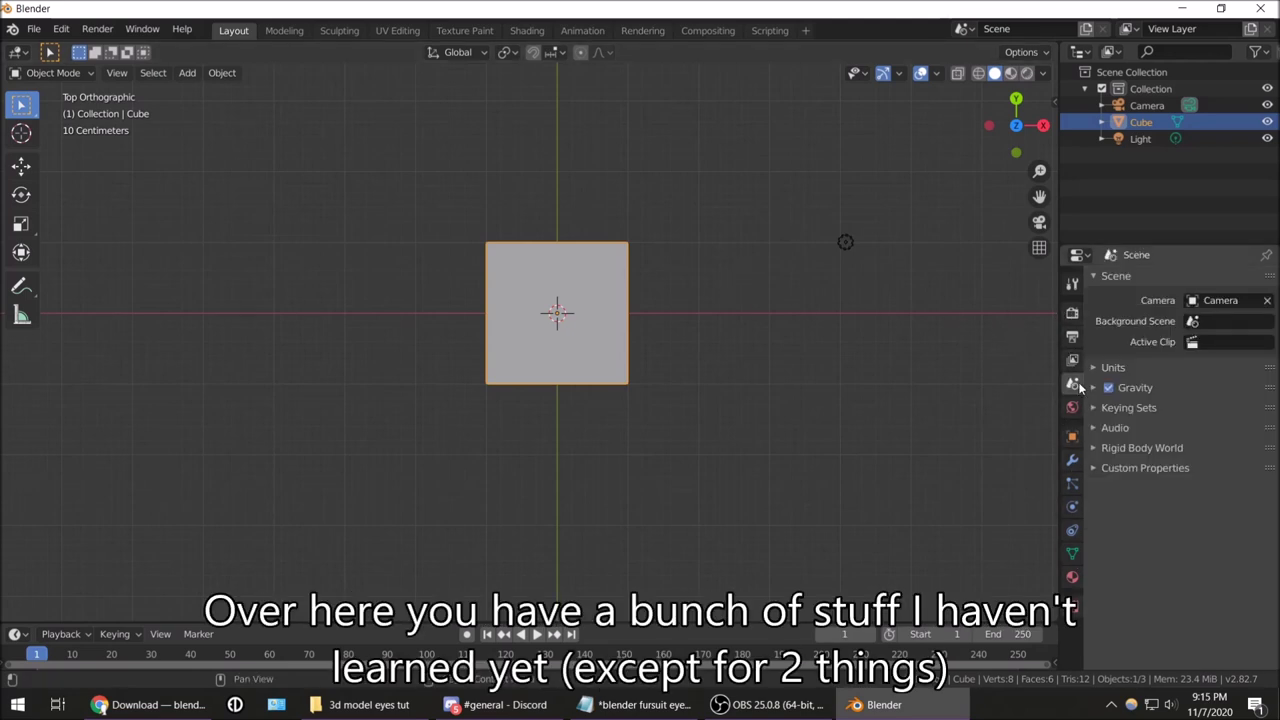
{"action": "left_click", "coordinate": [1093, 367]}
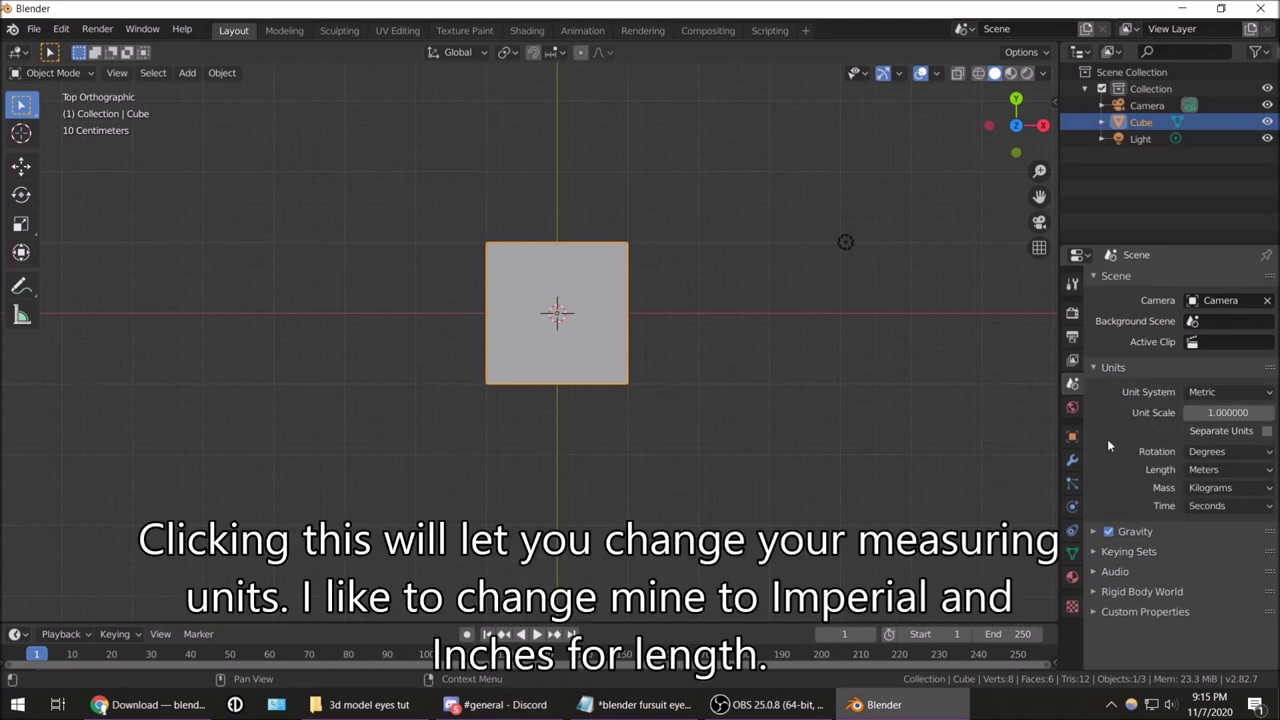
{"action": "left_click", "coordinate": [1240, 394]}
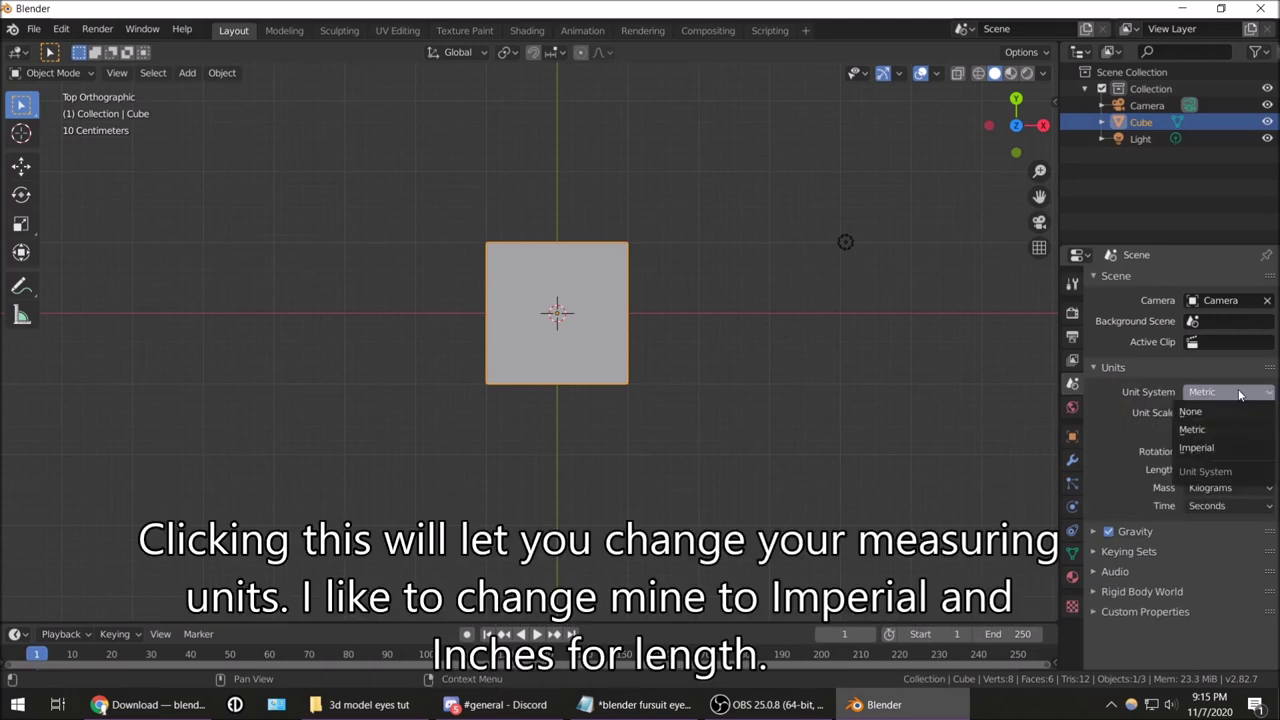
{"action": "left_click", "coordinate": [1228, 447]}
{"action": "left_click", "coordinate": [1232, 470]}
{"action": "left_click", "coordinate": [1209, 543]}
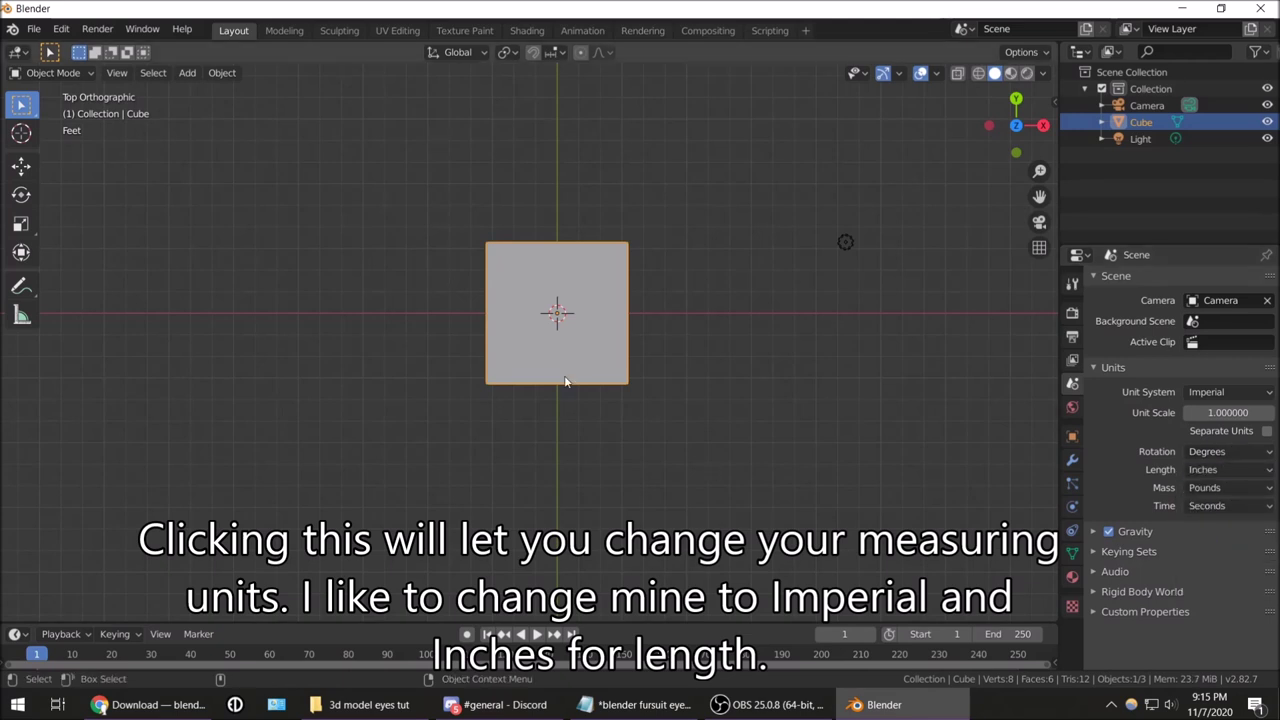
Orbit to view the cube in perspective, then return to the top view
{"action": "scroll", "coordinate": [563, 377], "scroll_direction": "up", "scroll_amount": 3}
{"action": "mouse_move", "coordinate": [1016, 118]}
{"action": "left_mouse_down"}
{"action": "mouse_move", "coordinate": [1010, 150]}
{"action": "mouse_move", "coordinate": [1016, 140]}
{"action": "left_mouse_up"}
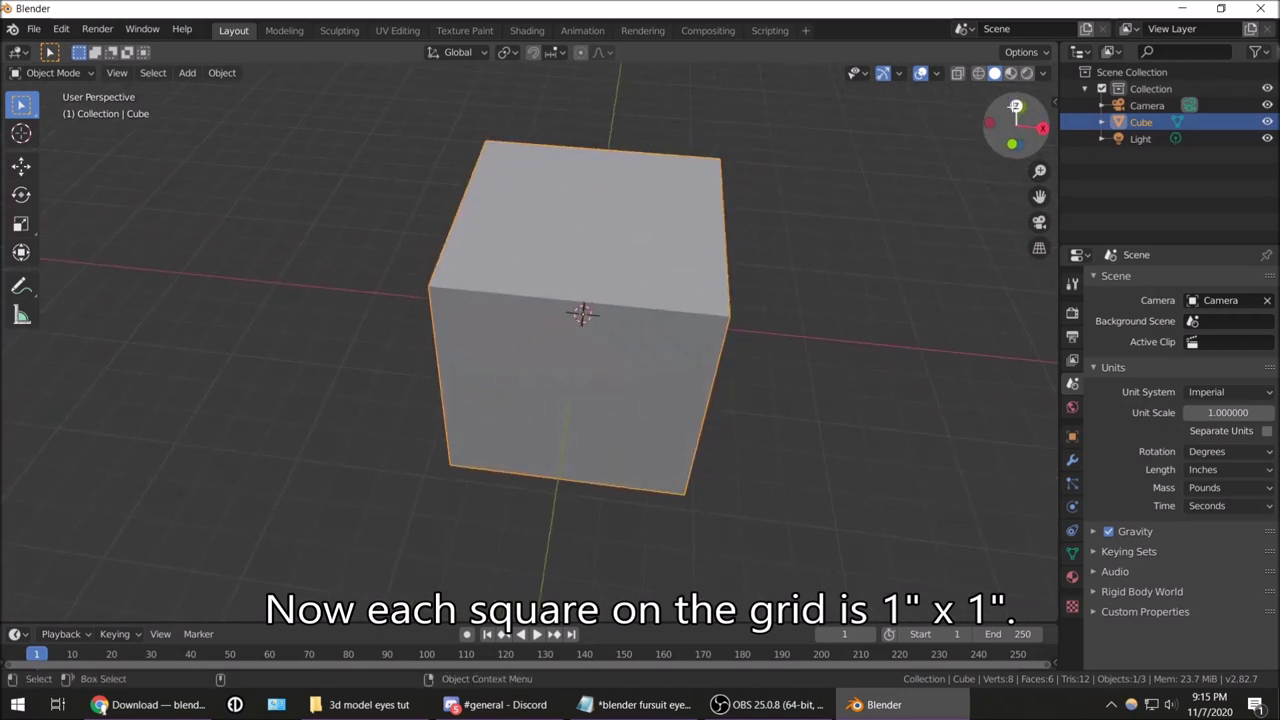
{"action": "left_click_drag", "start_coordinate": [1016, 140], "coordinate": [1016, 118]}
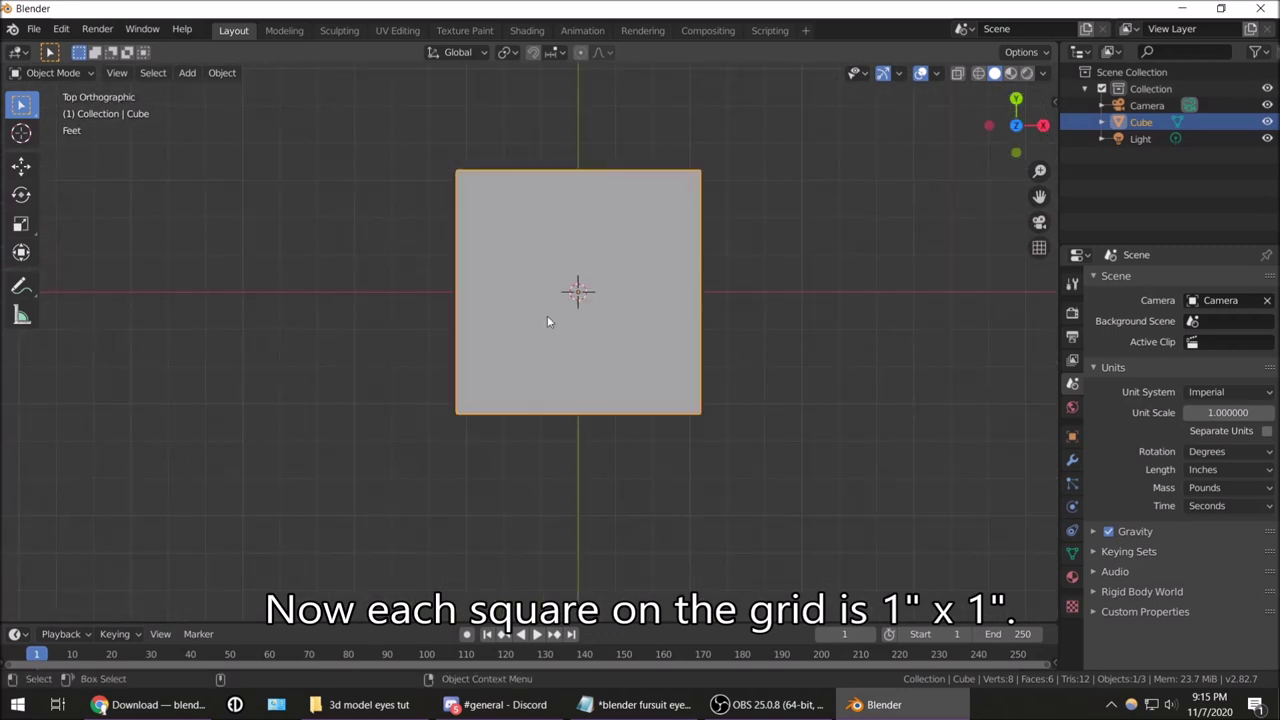
{"action": "left_click", "coordinate": [22, 316]}
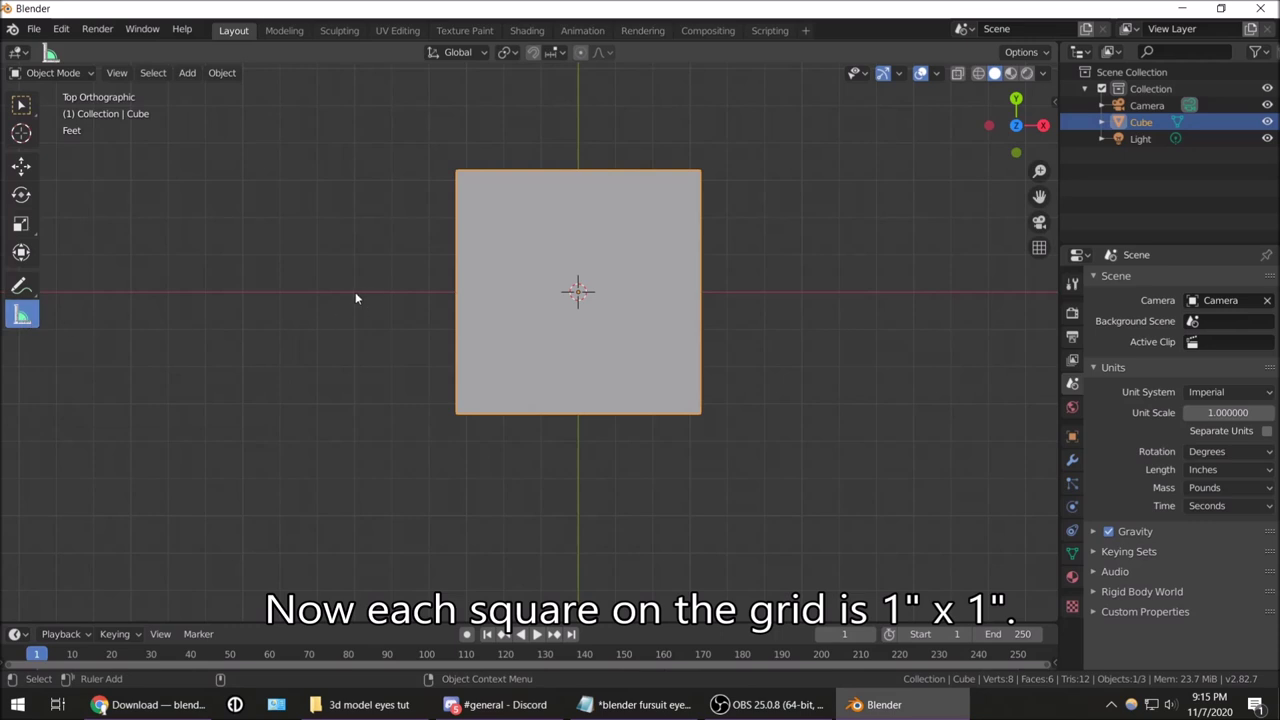
Measure a distance across the cube, then remove the test ruler
{"action": "left_click_drag", "start_coordinate": [355, 292], "coordinate": [393, 292]}
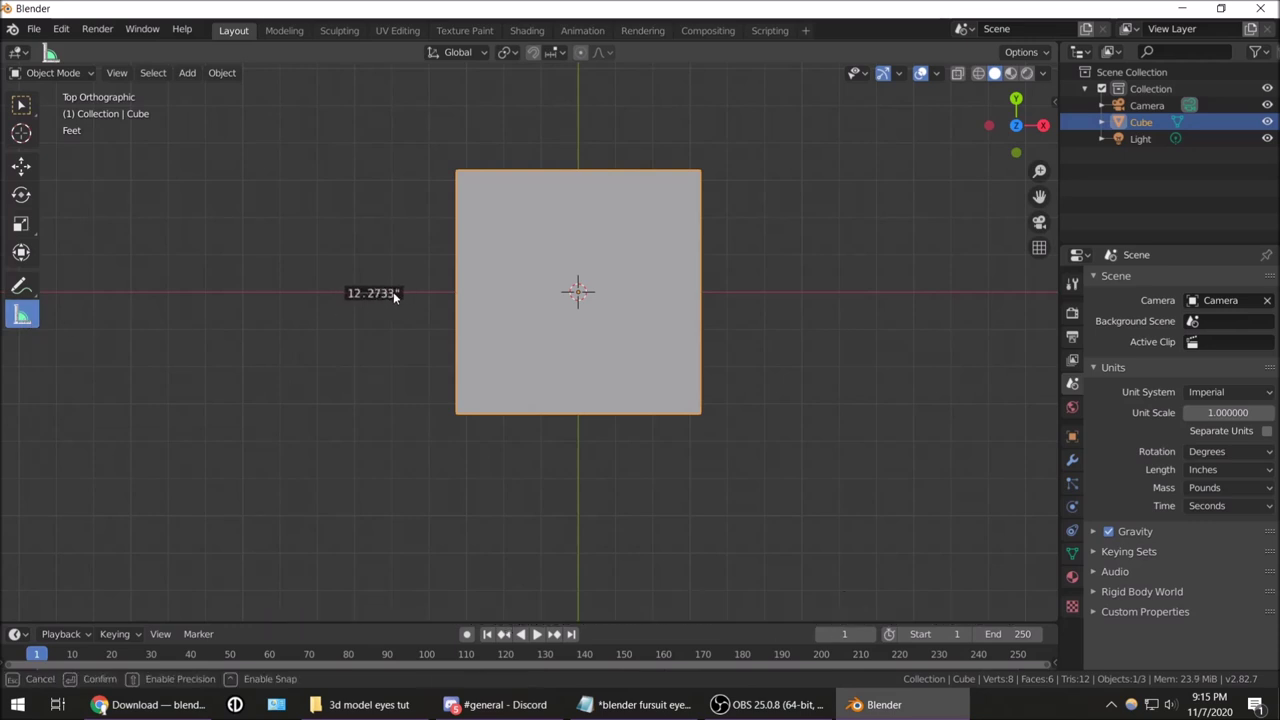
{"action": "left_click_drag", "start_coordinate": [393, 295], "coordinate": [393, 293]}
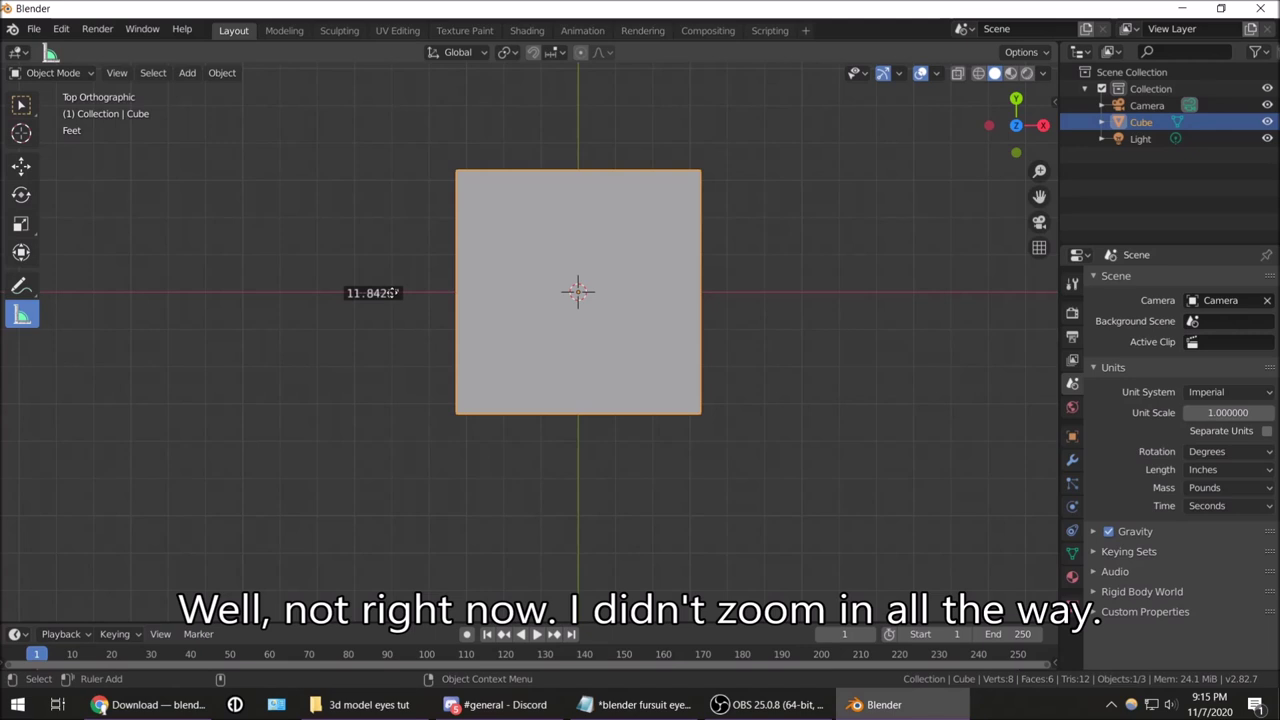
{"action": "key", "text": "Delete"}
{"action": "scroll", "coordinate": [376, 350], "scroll_direction": "up", "scroll_amount": 3}
{"action": "scroll", "coordinate": [310, 265], "scroll_direction": "up", "scroll_amount": 1}
{"action": "scroll", "coordinate": [494, 209], "scroll_direction": "down", "scroll_amount": 1}
{"action": "scroll", "coordinate": [550, 308], "scroll_direction": "up", "scroll_amount": 1}
Delete the default cube and measure short distances near the origin, removing each ruler
{"action": "key", "text": "Delete"}
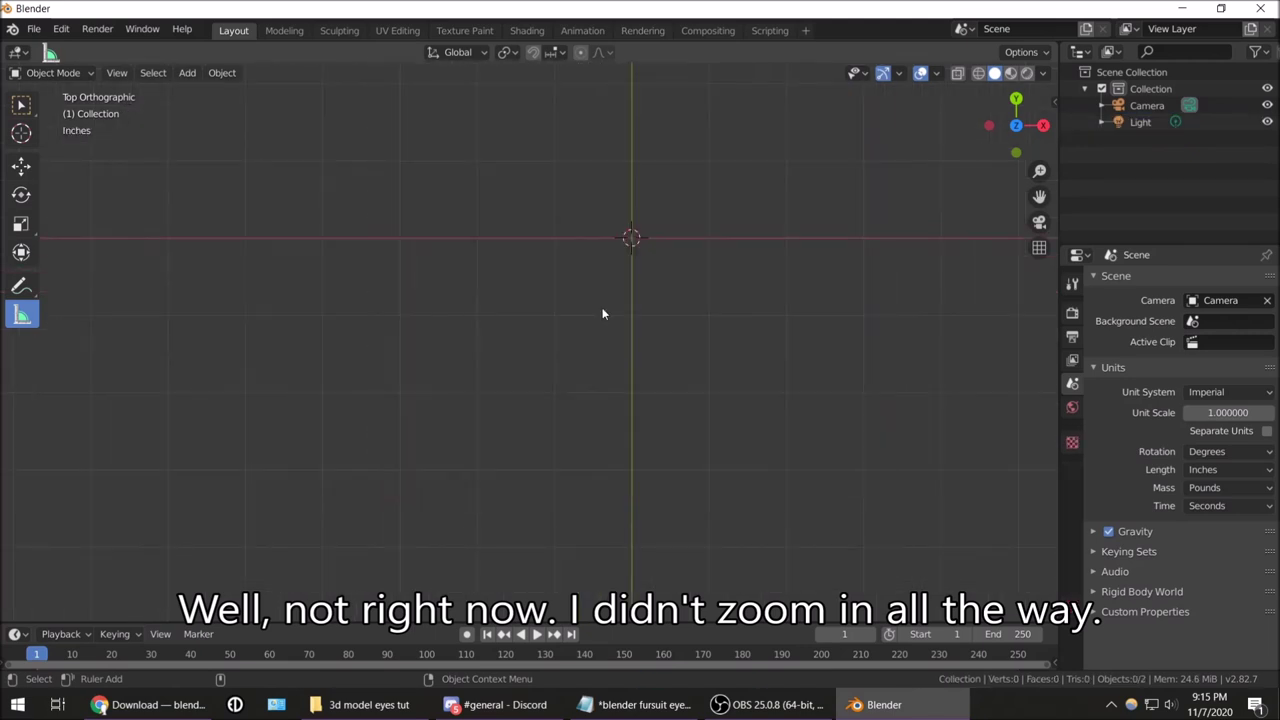
{"action": "mouse_move", "coordinate": [717, 174]}
{"action": "middle_mouse_down", "text": "shift"}
{"action": "mouse_move", "coordinate": [743, 123]}
{"action": "mouse_move", "coordinate": [569, 377]}
{"action": "mouse_move", "coordinate": [650, 296]}
{"action": "mouse_move", "coordinate": [550, 325]}
{"action": "middle_mouse_up", "text": "shift"}
{"action": "left_click_drag", "start_coordinate": [501, 338], "coordinate": [557, 338]}
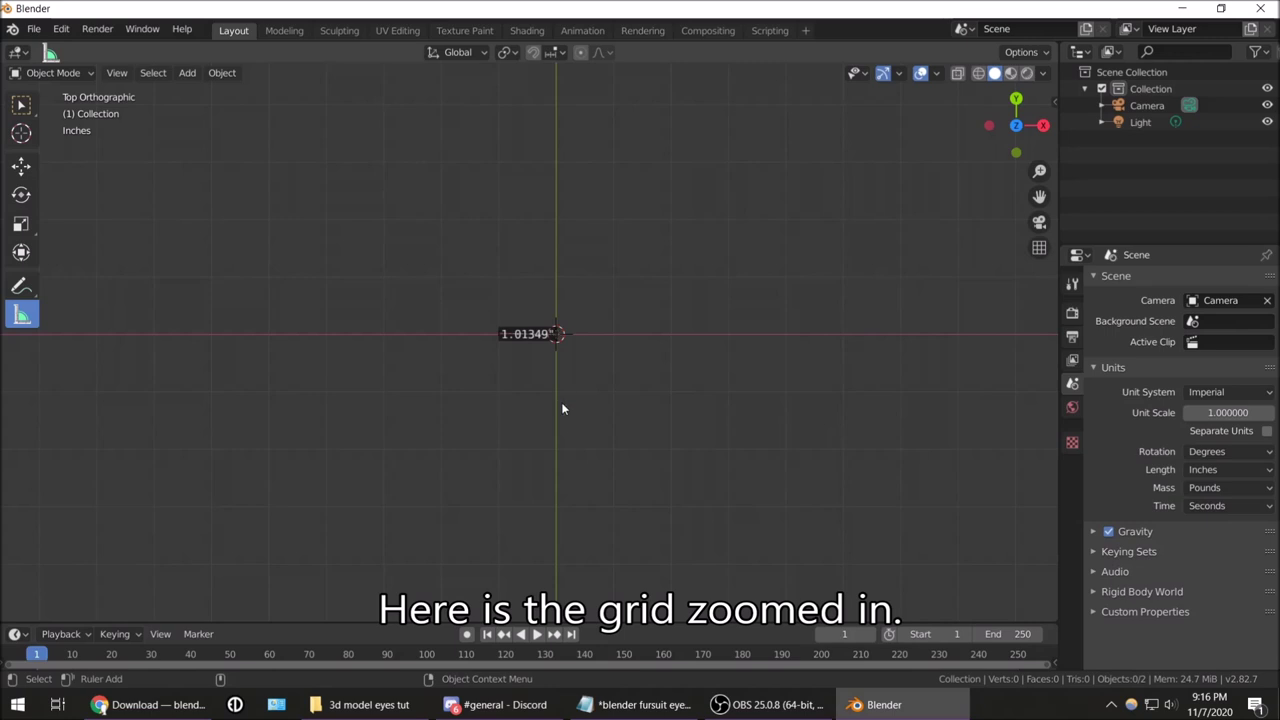
{"action": "key", "text": "Delete"}
{"action": "left_click_drag", "start_coordinate": [600, 281], "coordinate": [600, 334]}
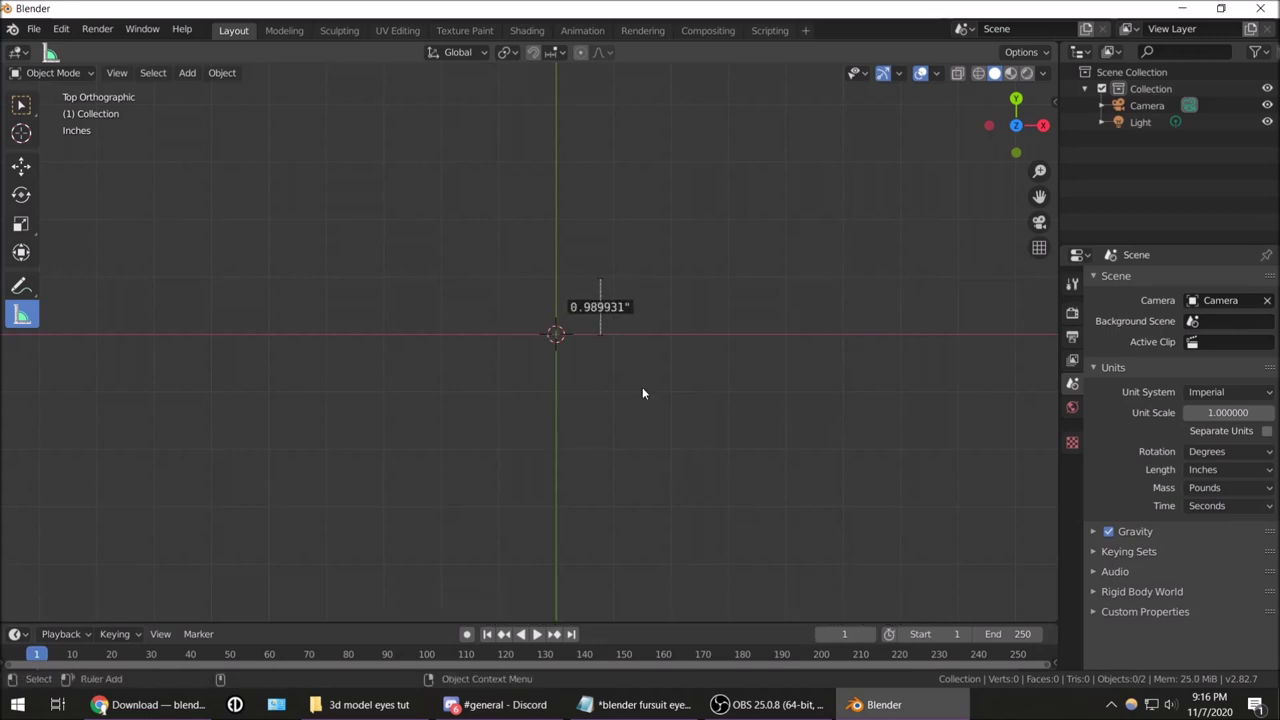
{"action": "key", "text": "Delete"}
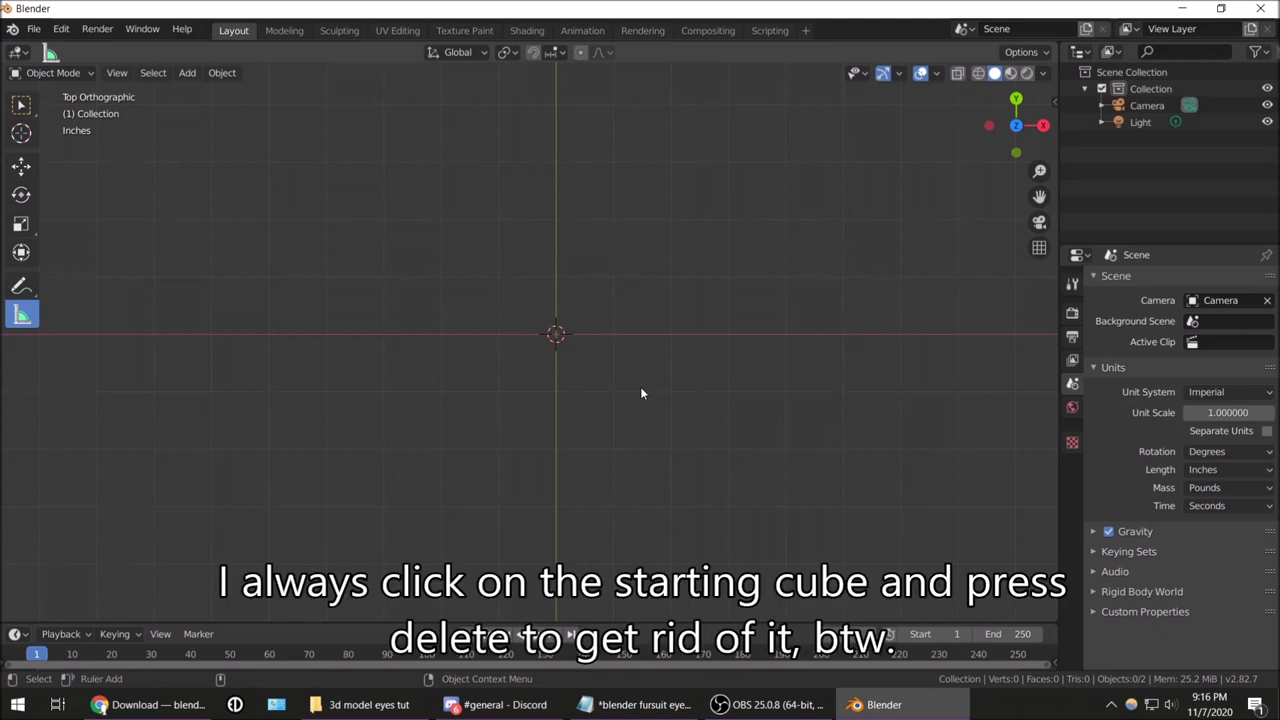
{"action": "scroll", "coordinate": [641, 388], "scroll_direction": "down", "scroll_amount": 5}
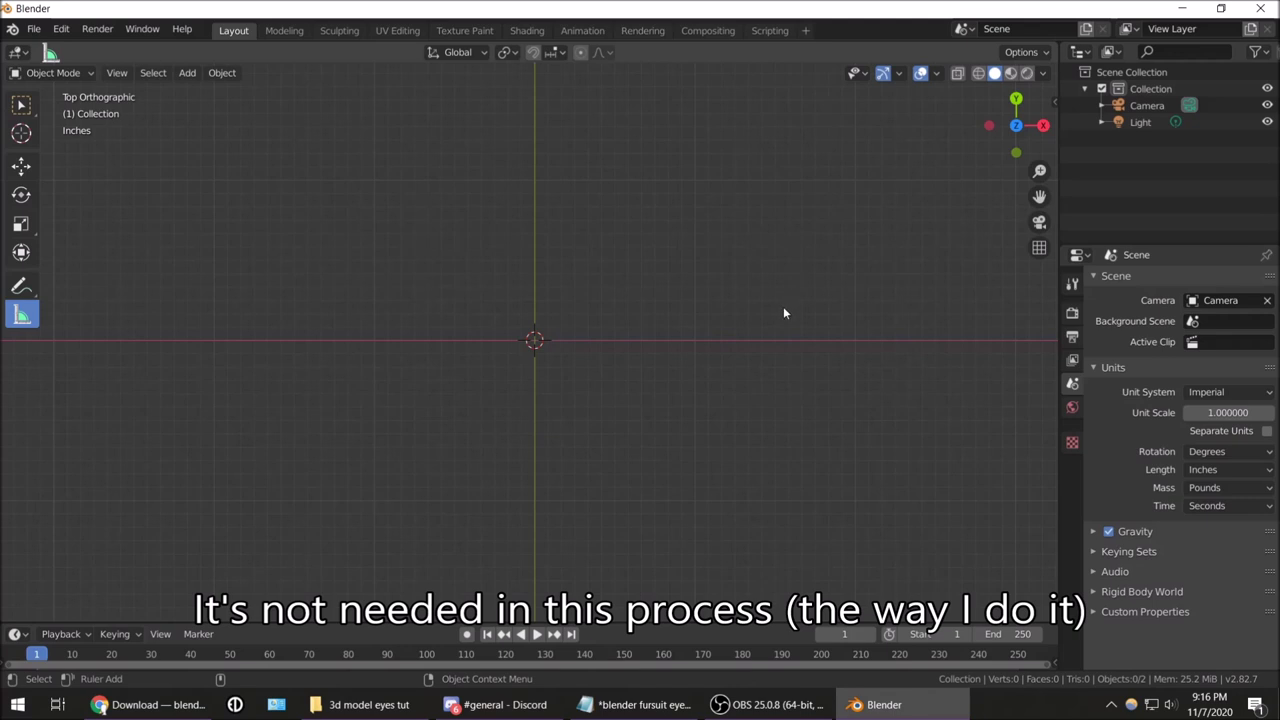
Orbit away and snap back to the top view, then bring up the File menu
{"action": "mouse_move", "coordinate": [795, 269]}
{"action": "middle_mouse_down"}
{"action": "mouse_move", "coordinate": [714, 289]}
{"action": "mouse_move", "coordinate": [677, 220]}
{"action": "middle_mouse_up"}
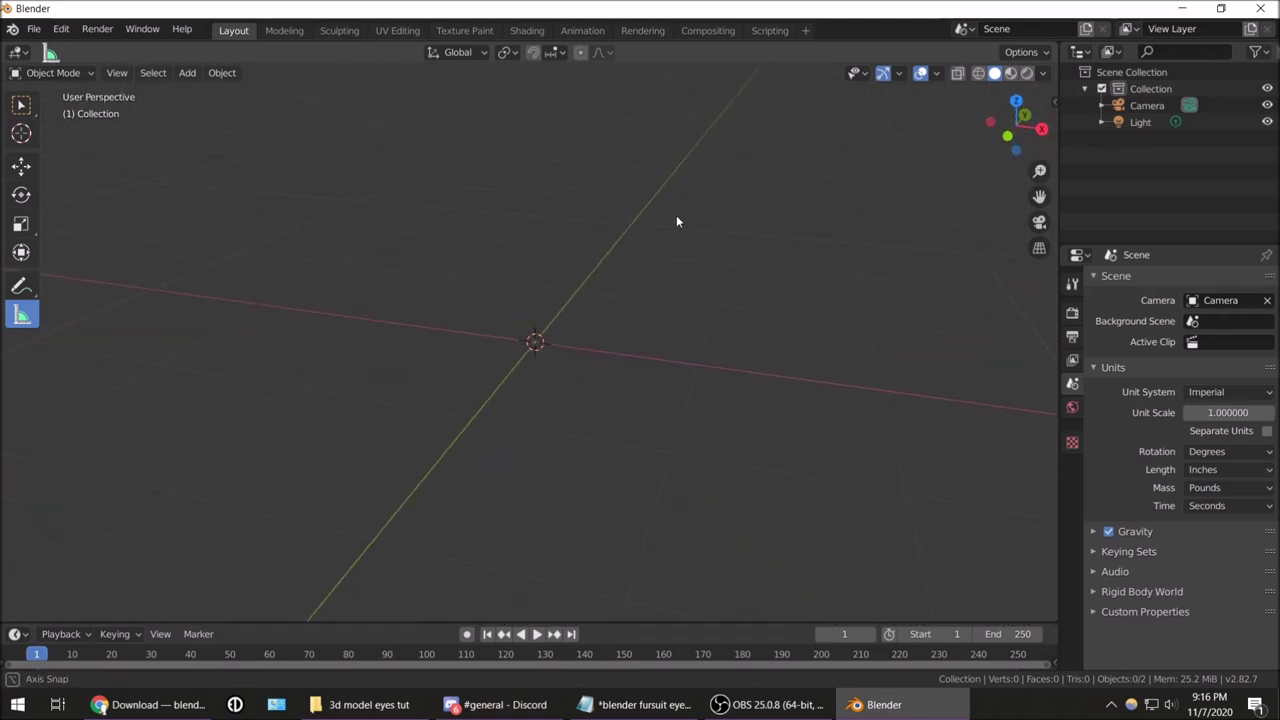
{"action": "left_click", "coordinate": [1016, 102]}
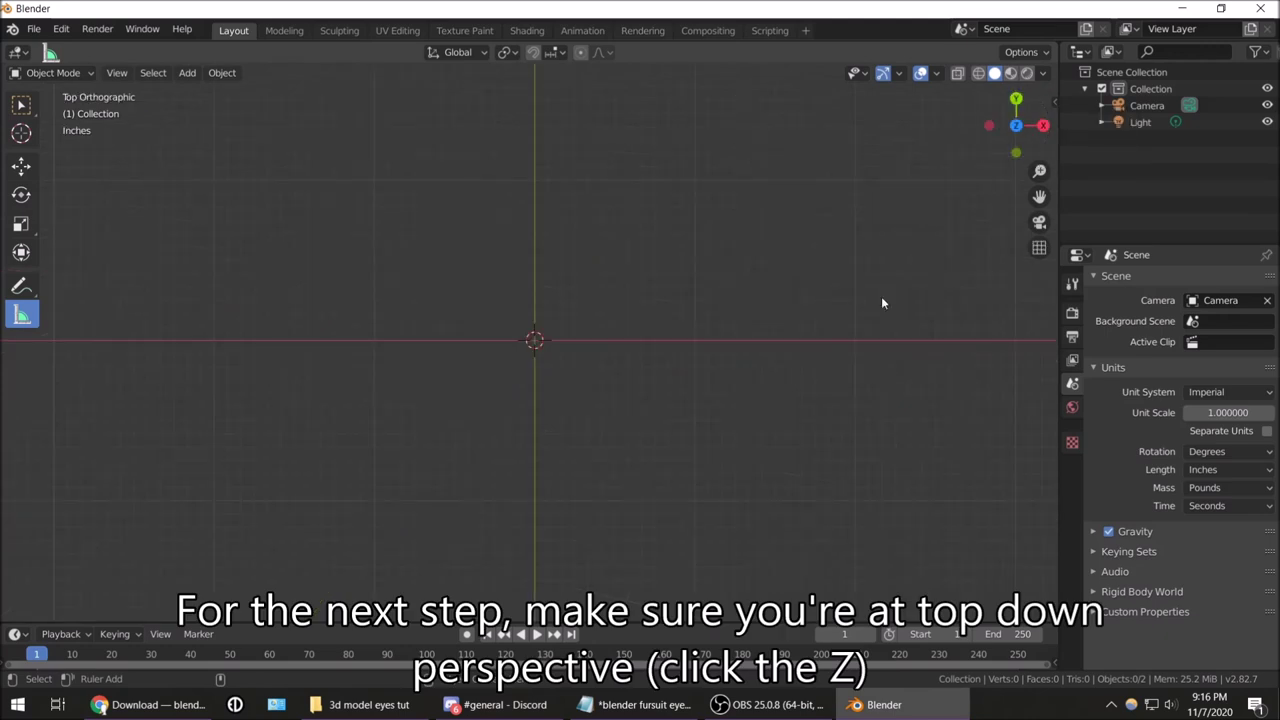
{"action": "left_click", "coordinate": [61, 29]}
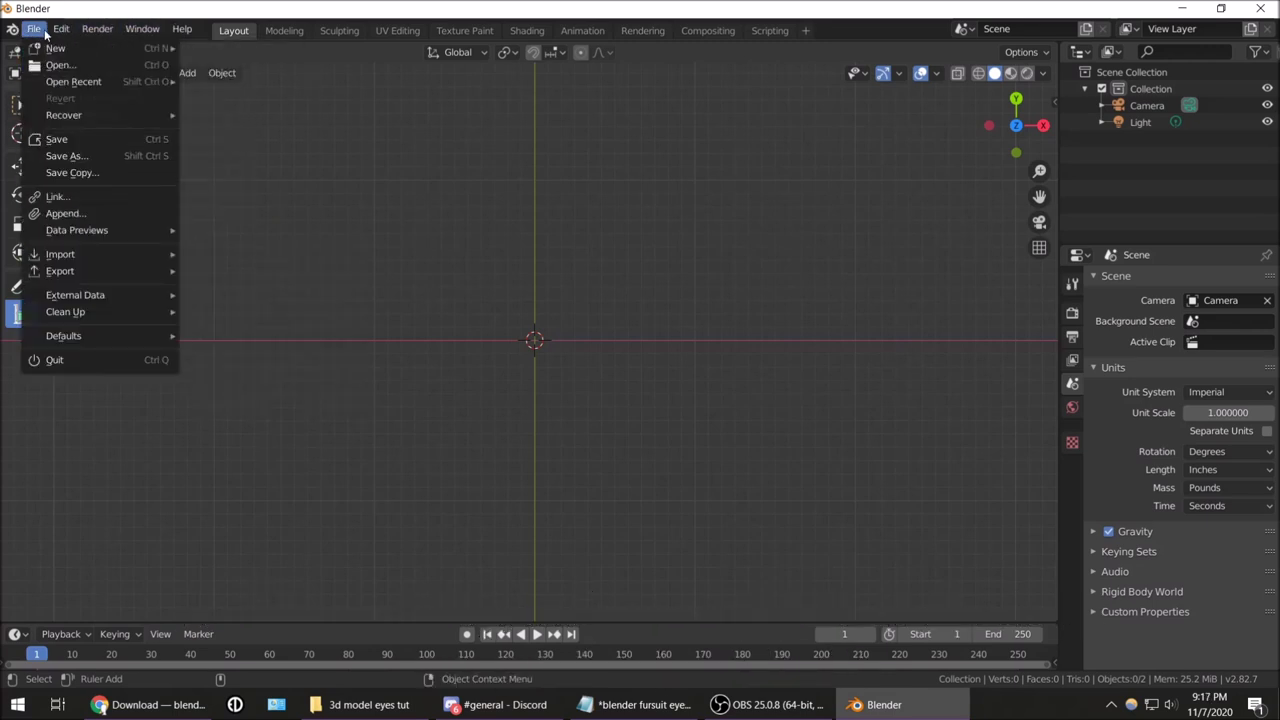
{"action": "left_click", "coordinate": [188, 78]}
{"action": "mouse_move", "coordinate": [211, 258]}
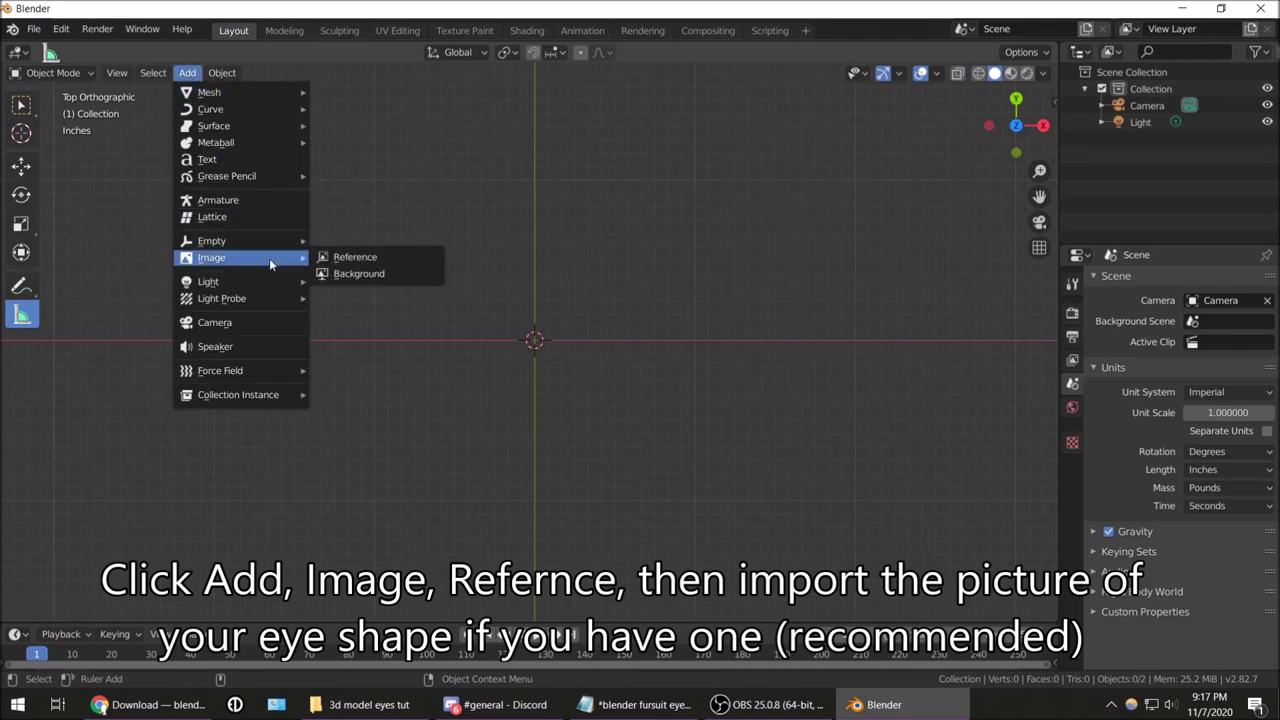
Load the eye drawing from the Desktop as a reference image
{"action": "left_click", "coordinate": [345, 257]}
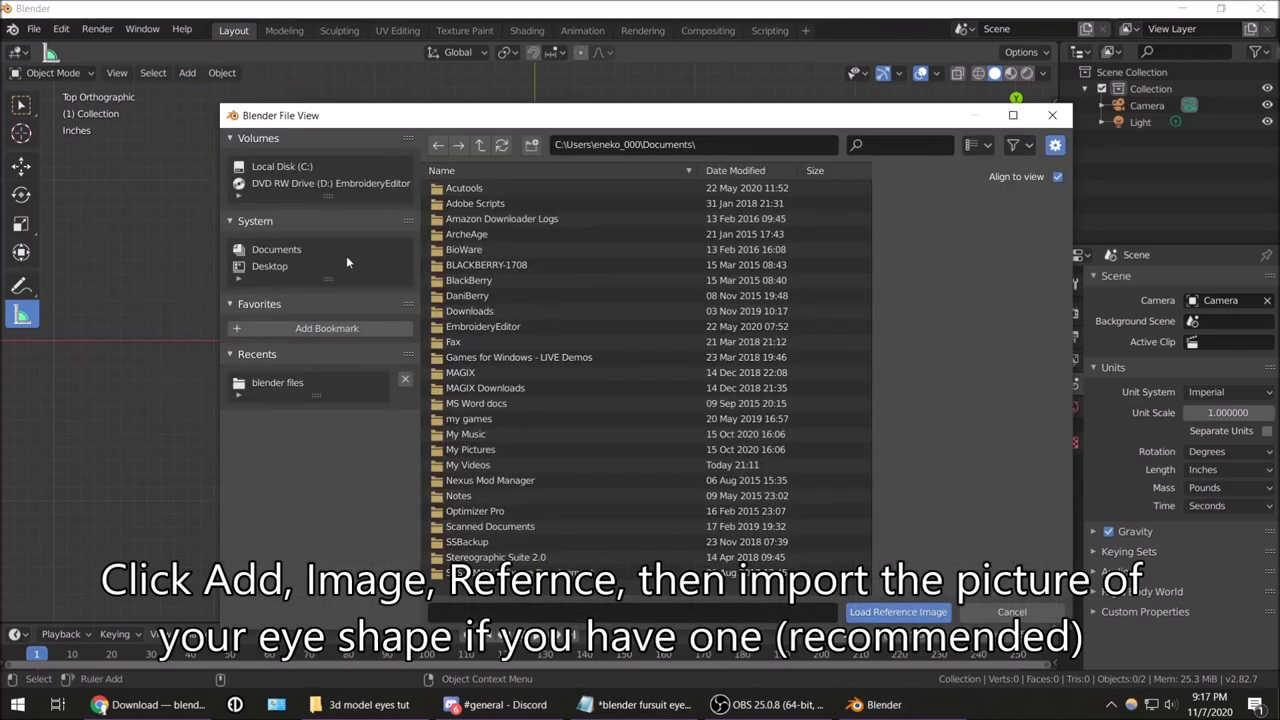
{"action": "left_click", "coordinate": [480, 145]}
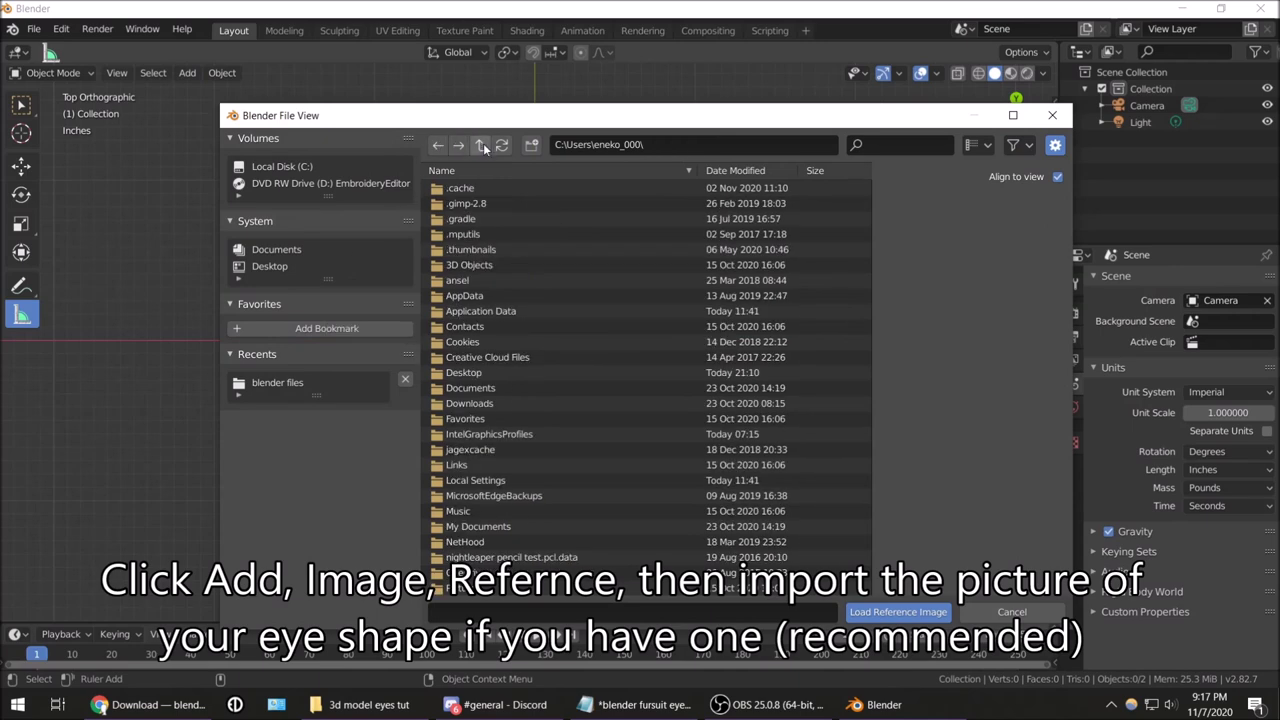
{"action": "left_click", "coordinate": [269, 266]}
{"action": "scroll", "coordinate": [628, 370], "scroll_direction": "down", "scroll_amount": 3}
{"action": "scroll", "coordinate": [630, 370], "scroll_direction": "down", "scroll_amount": 3}
{"action": "scroll", "coordinate": [630, 370], "scroll_direction": "down", "scroll_amount": 3}
{"action": "scroll", "coordinate": [631, 377], "scroll_direction": "down", "scroll_amount": 3}
{"action": "scroll", "coordinate": [631, 377], "scroll_direction": "down", "scroll_amount": 3}
{"action": "scroll", "coordinate": [631, 377], "scroll_direction": "down", "scroll_amount": 2}
{"action": "scroll", "coordinate": [631, 377], "scroll_direction": "down", "scroll_amount": 2}
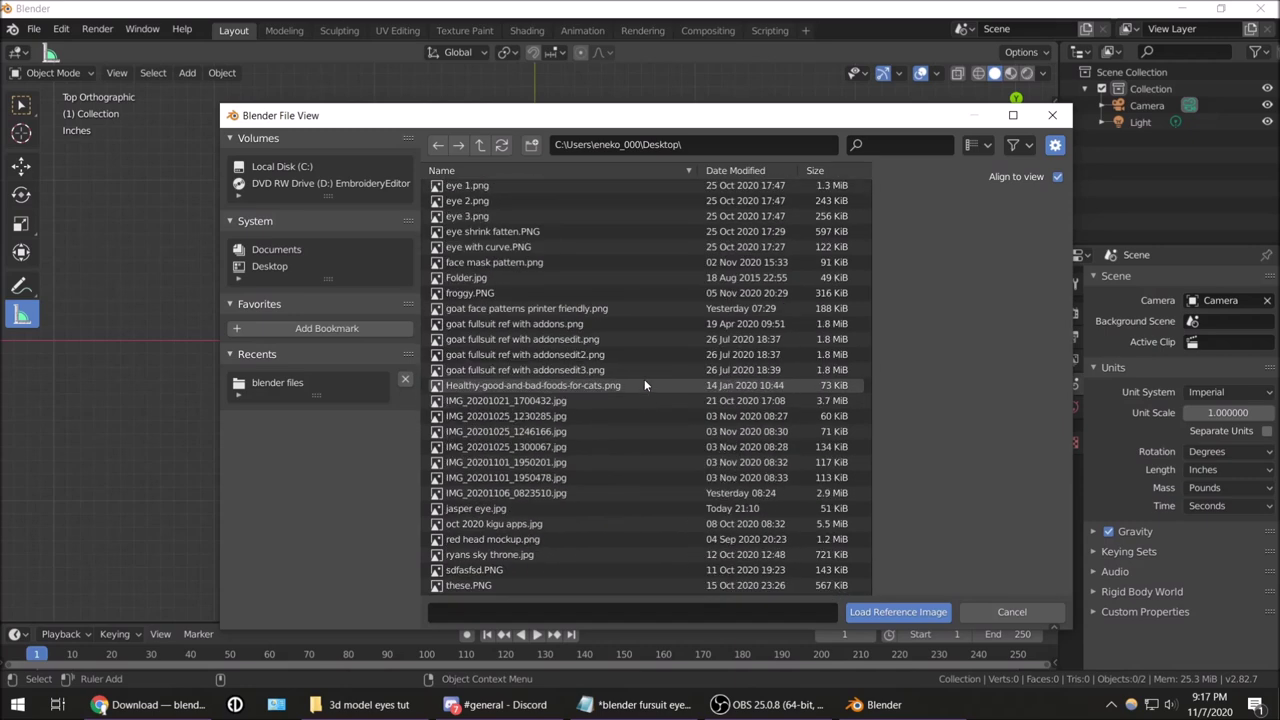
{"action": "scroll", "coordinate": [640, 380], "scroll_direction": "down", "scroll_amount": 2}
{"action": "left_click", "coordinate": [543, 430]}
{"action": "left_click", "coordinate": [893, 611]}
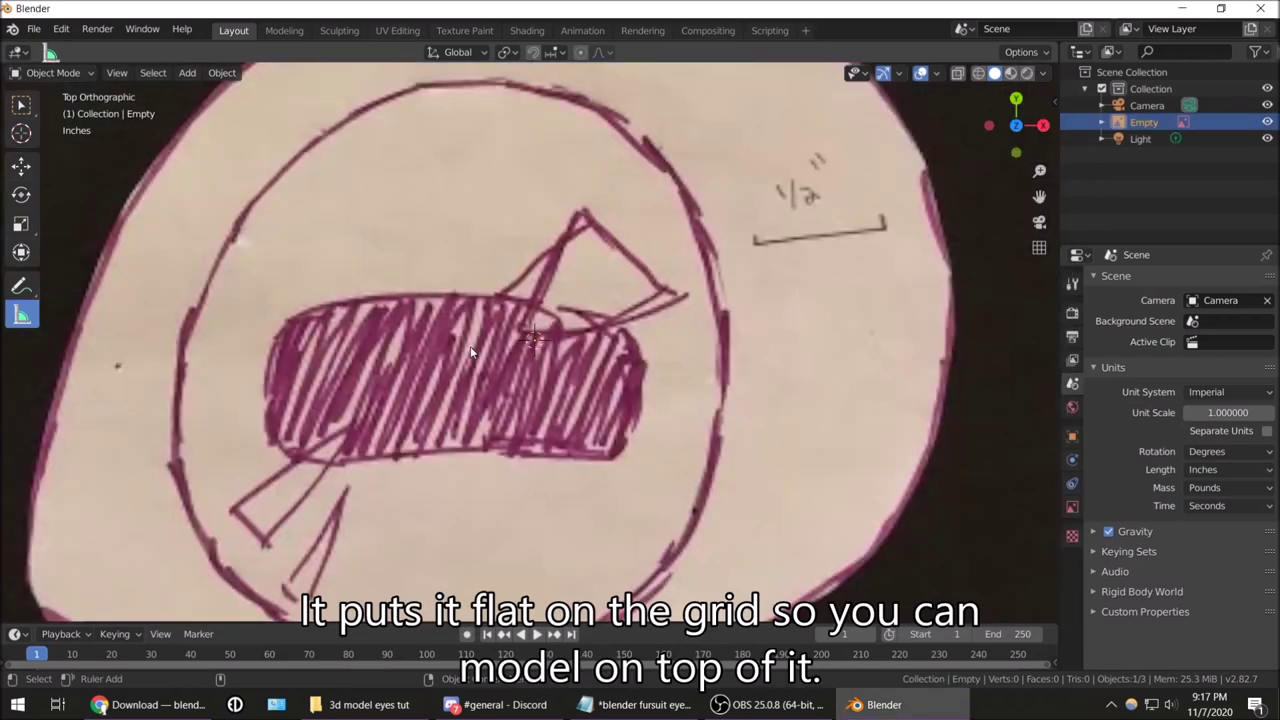
Orbit around the scene to check the reference image lies flat on the grid
{"action": "scroll", "coordinate": [470, 346], "scroll_direction": "down", "scroll_amount": 10}
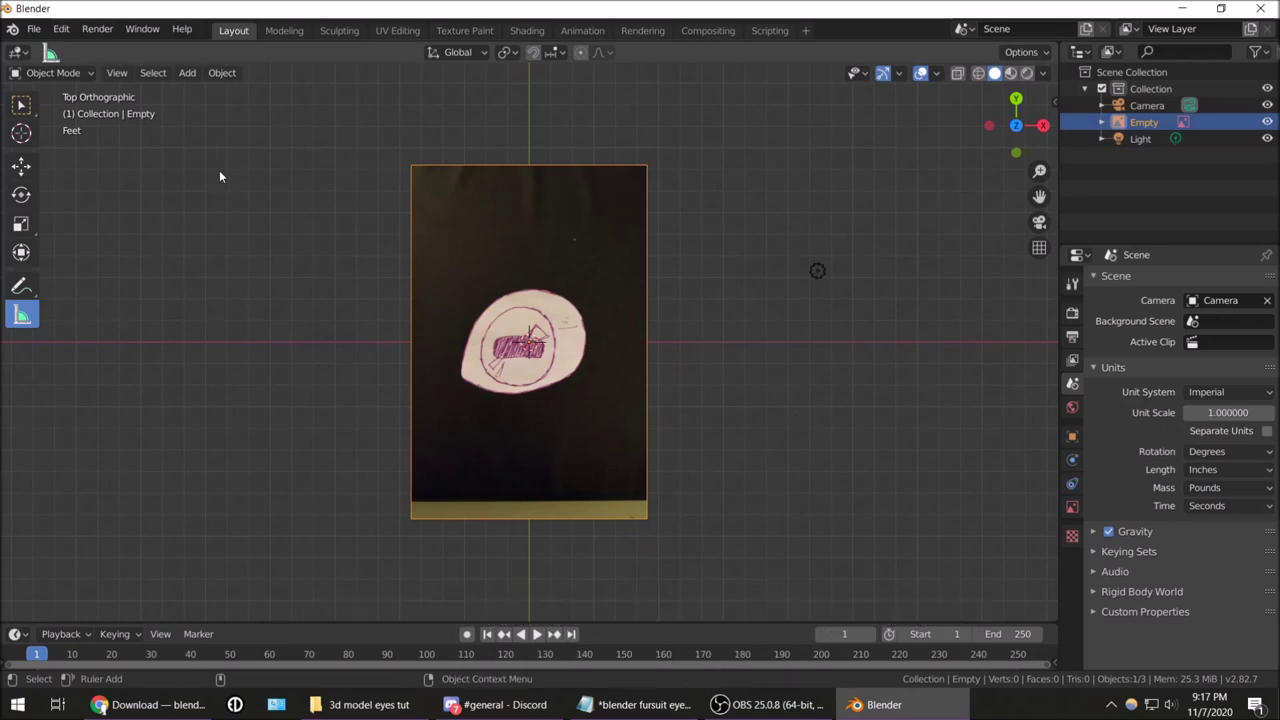
{"action": "mouse_move", "coordinate": [736, 322]}
{"action": "middle_mouse_down"}
{"action": "mouse_move", "coordinate": [606, 194]}
{"action": "mouse_move", "coordinate": [547, 178]}
{"action": "middle_mouse_up"}
{"action": "middle_click_drag", "start_coordinate": [555, 216], "coordinate": [628, 232]}
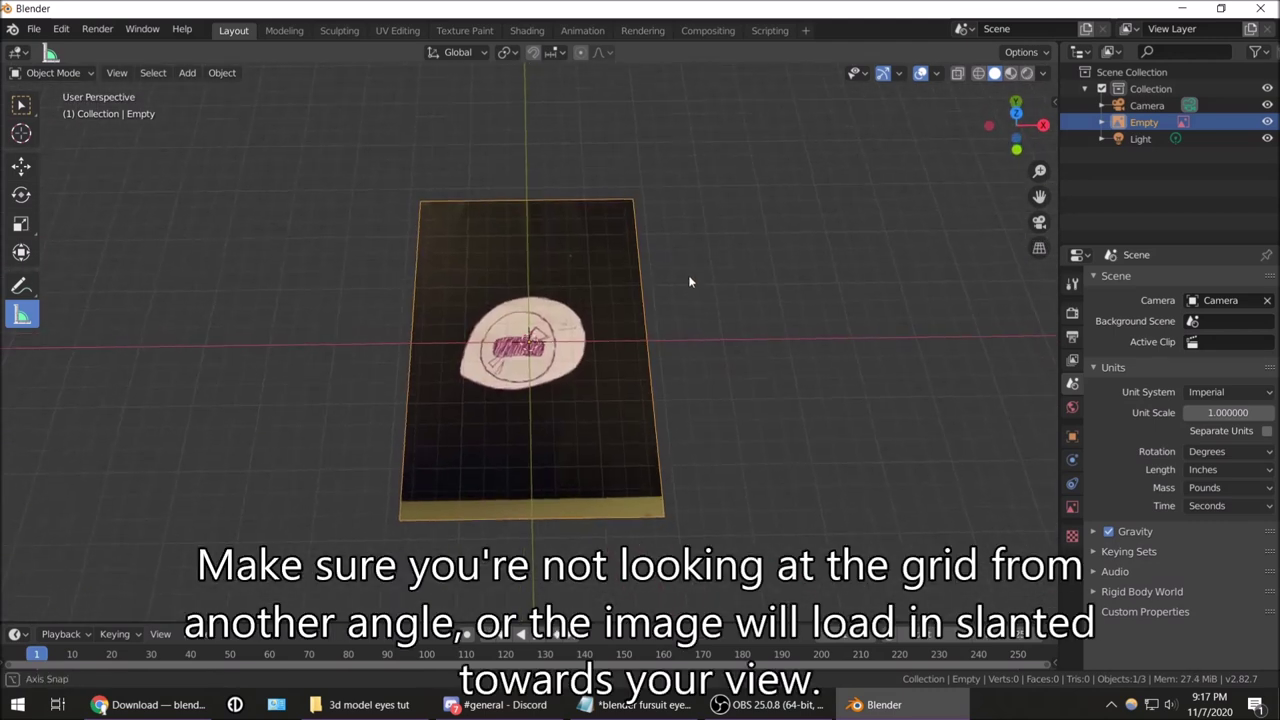
{"action": "middle_click_drag", "start_coordinate": [743, 536], "coordinate": [415, 295]}
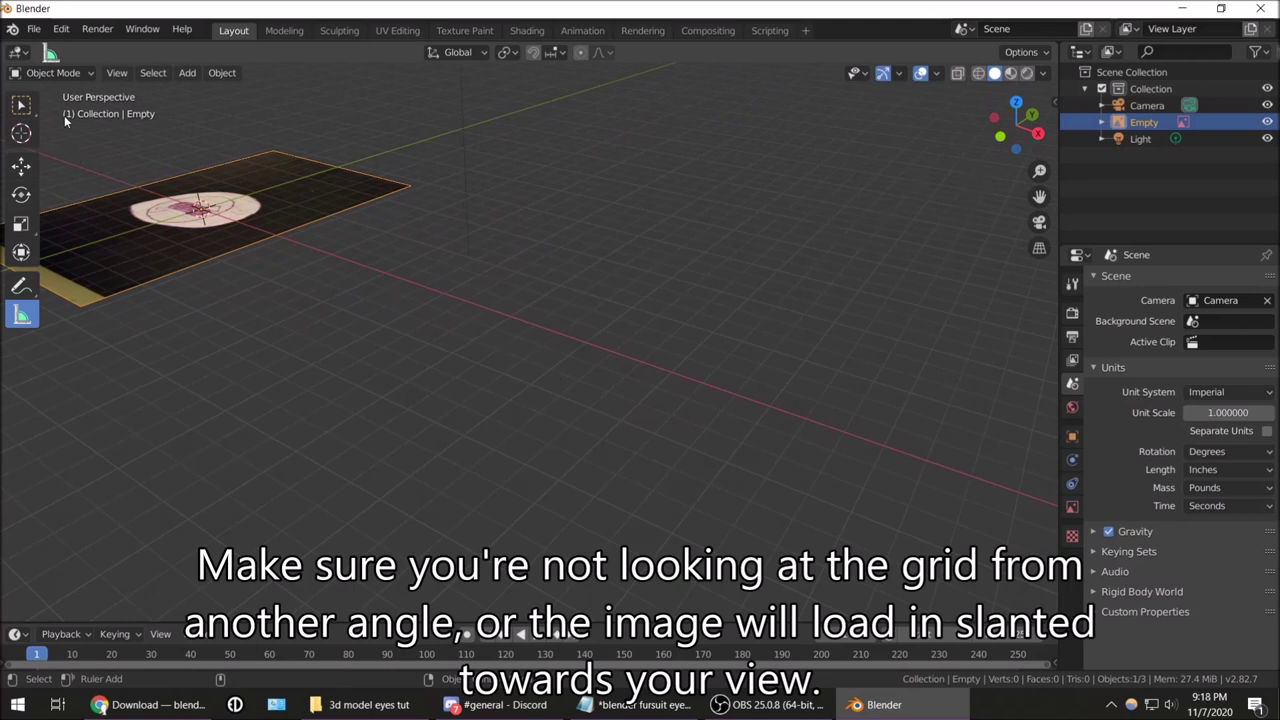
{"action": "left_click", "coordinate": [34, 29]}
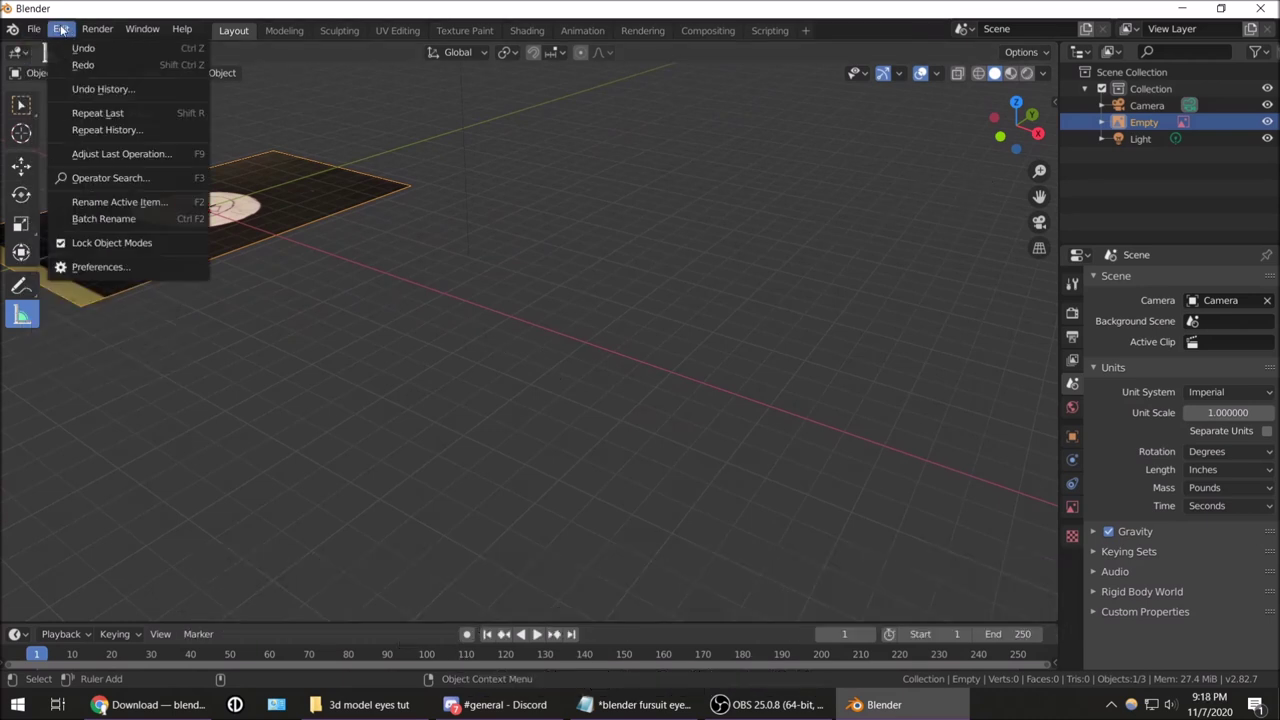
Add a second reference image from jasper eye.jpg and centre it in view
{"action": "left_click", "coordinate": [187, 73]}
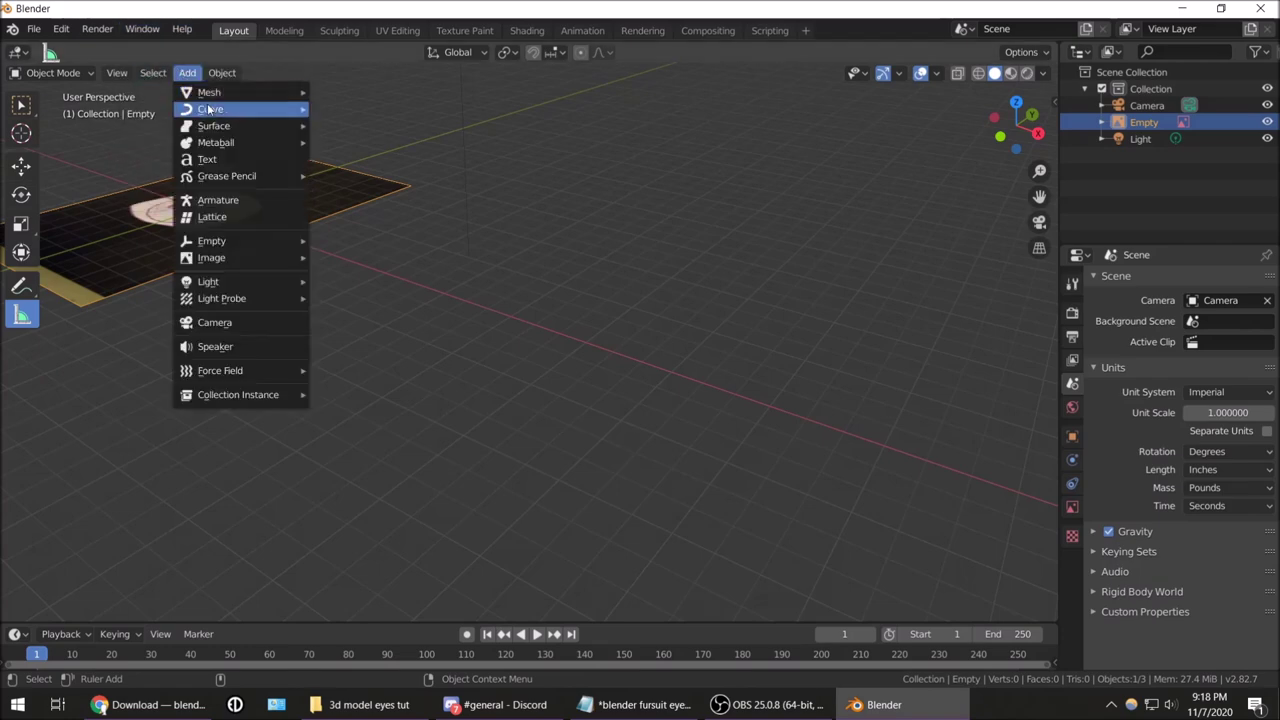
{"action": "left_click", "coordinate": [345, 258]}
{"action": "scroll", "coordinate": [510, 395], "scroll_direction": "down", "scroll_amount": 5}
{"action": "scroll", "coordinate": [520, 453], "scroll_direction": "down", "scroll_amount": 5}
{"action": "scroll", "coordinate": [520, 453], "scroll_direction": "down", "scroll_amount": 3}
{"action": "left_click", "coordinate": [897, 611]}
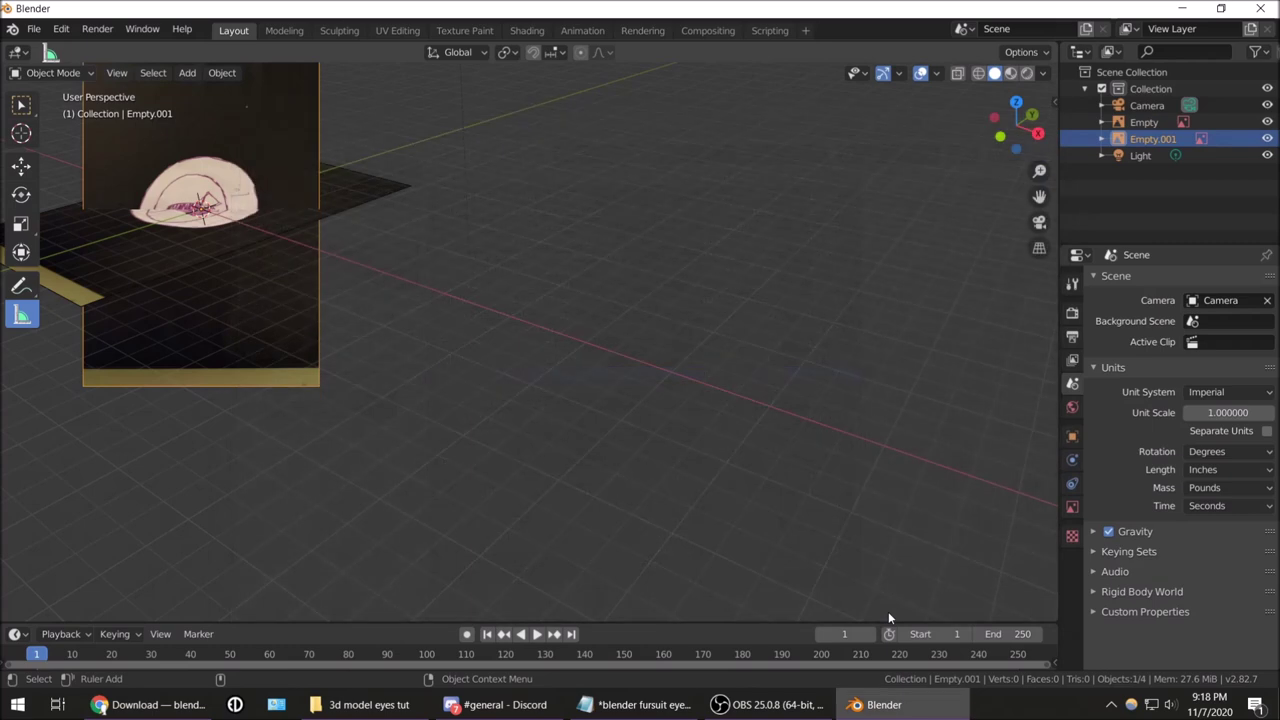
{"action": "middle_click_drag", "start_coordinate": [403, 290], "coordinate": [715, 372], "text": "shift"}
Delete the tilted copy Empty.001 and return to the top-down view
{"action": "mouse_move", "coordinate": [1048, 148]}
{"action": "left_mouse_down"}
{"action": "mouse_move", "coordinate": [1020, 160]}
{"action": "mouse_move", "coordinate": [1030, 130]}
{"action": "mouse_move", "coordinate": [1008, 133]}
{"action": "left_mouse_up"}
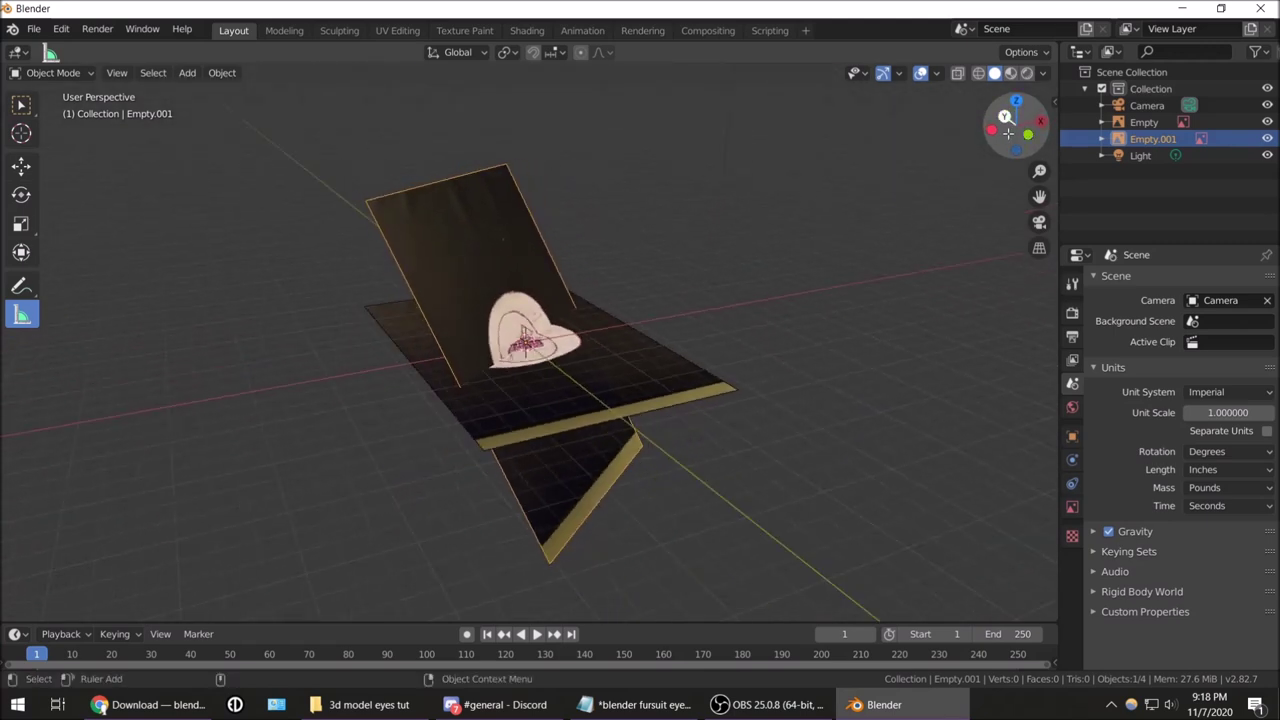
{"action": "left_click", "coordinate": [752, 393]}
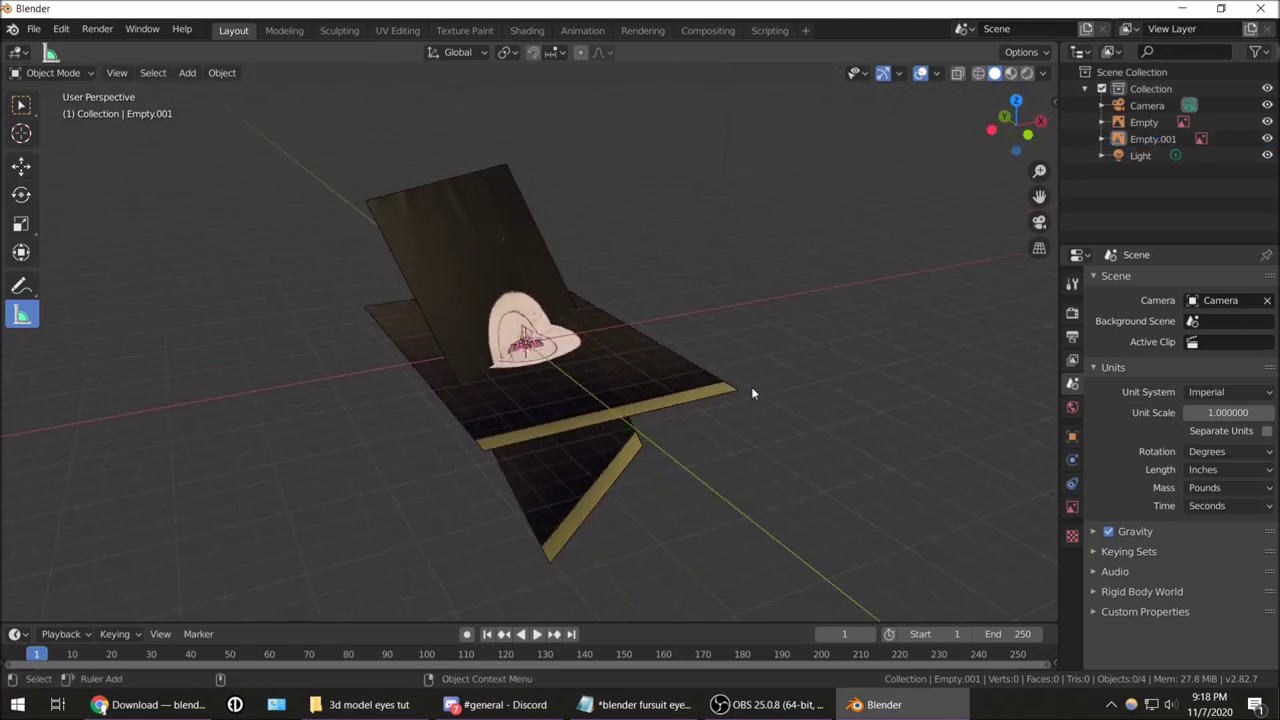
{"action": "left_click", "coordinate": [464, 221]}
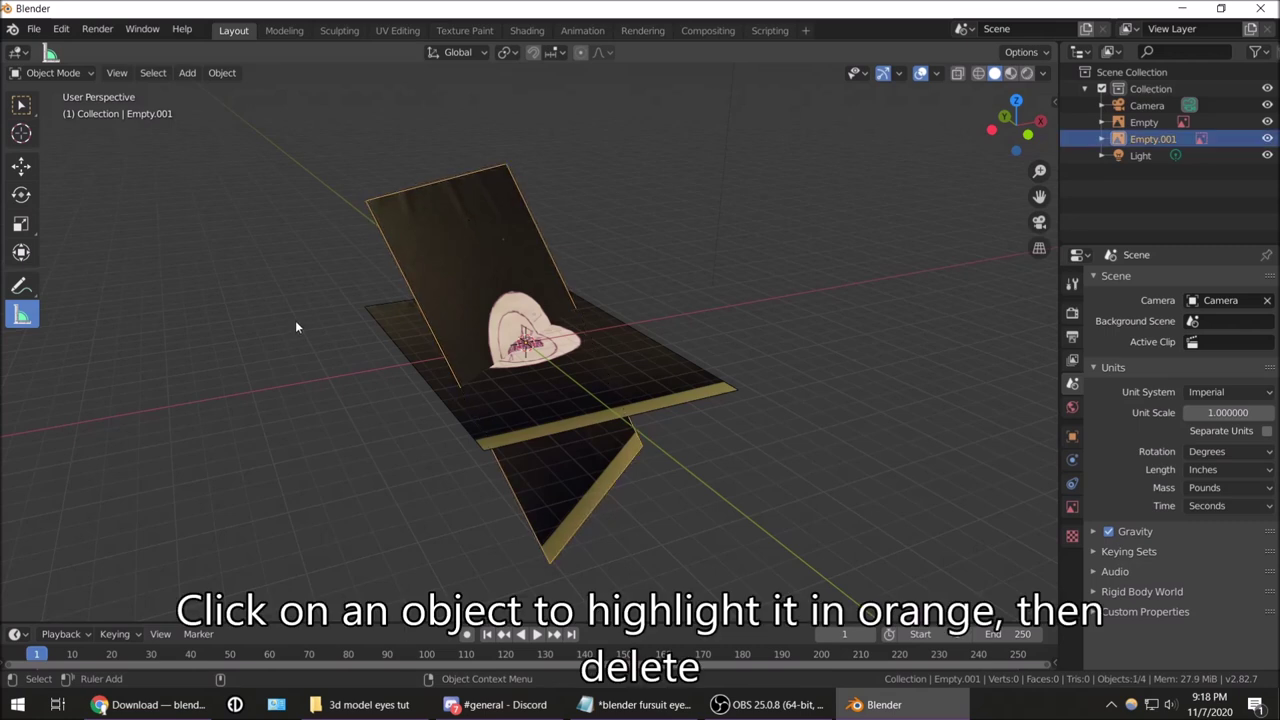
{"action": "key", "text": "Delete"}
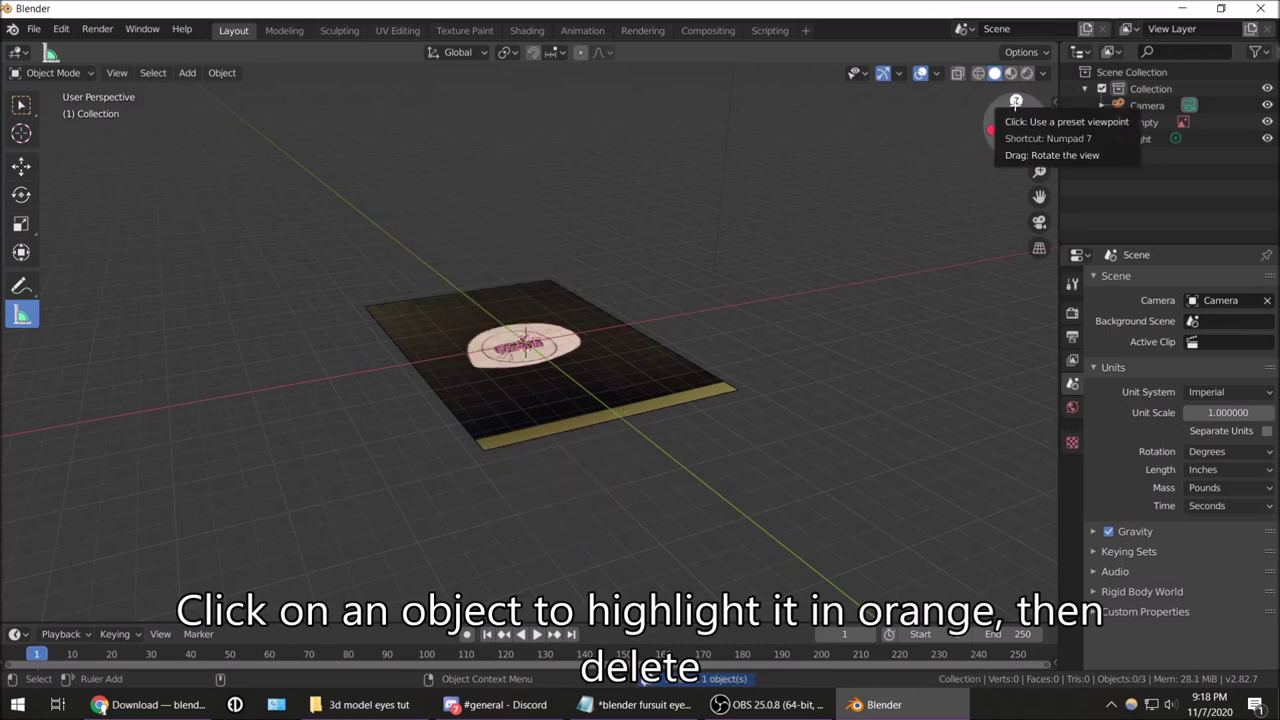
{"action": "left_click", "coordinate": [1016, 101]}
{"action": "scroll", "coordinate": [616, 366], "scroll_direction": "up", "scroll_amount": 5}
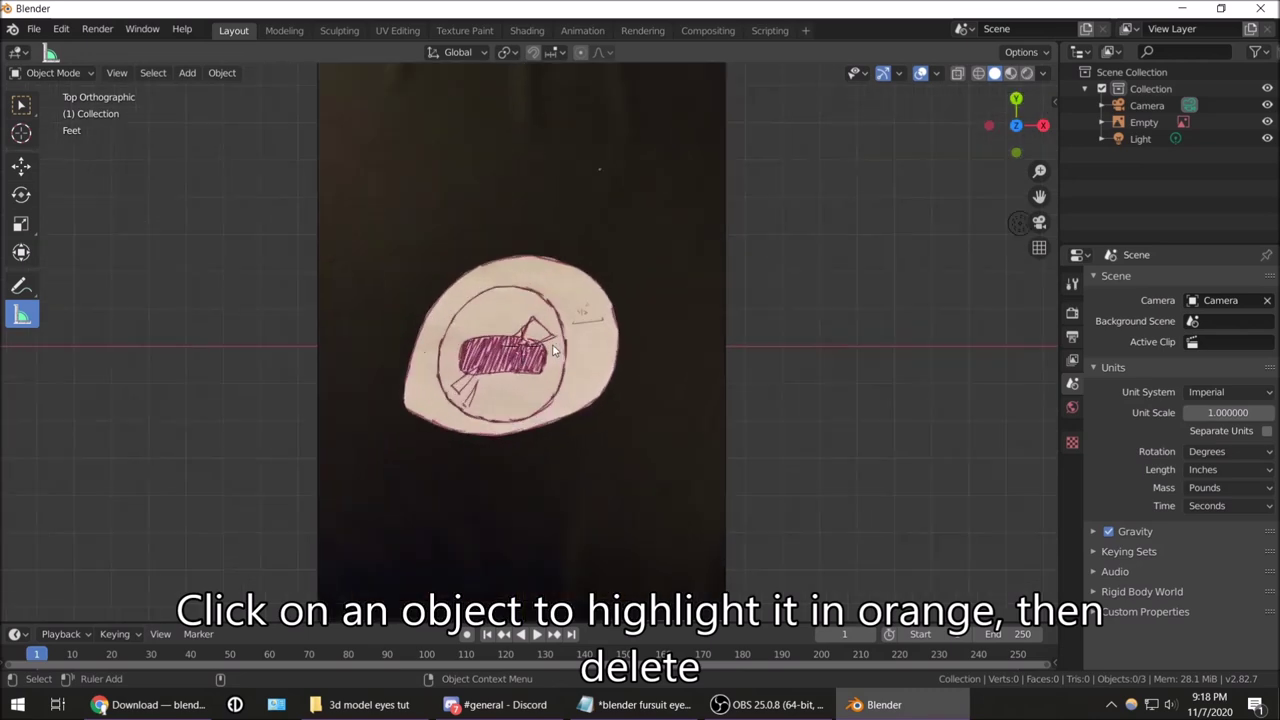
Box-select the eye reference image around its 1/2" marking
{"action": "scroll", "coordinate": [640, 326], "scroll_direction": "up", "scroll_amount": 2}
{"action": "left_click", "coordinate": [21, 104]}
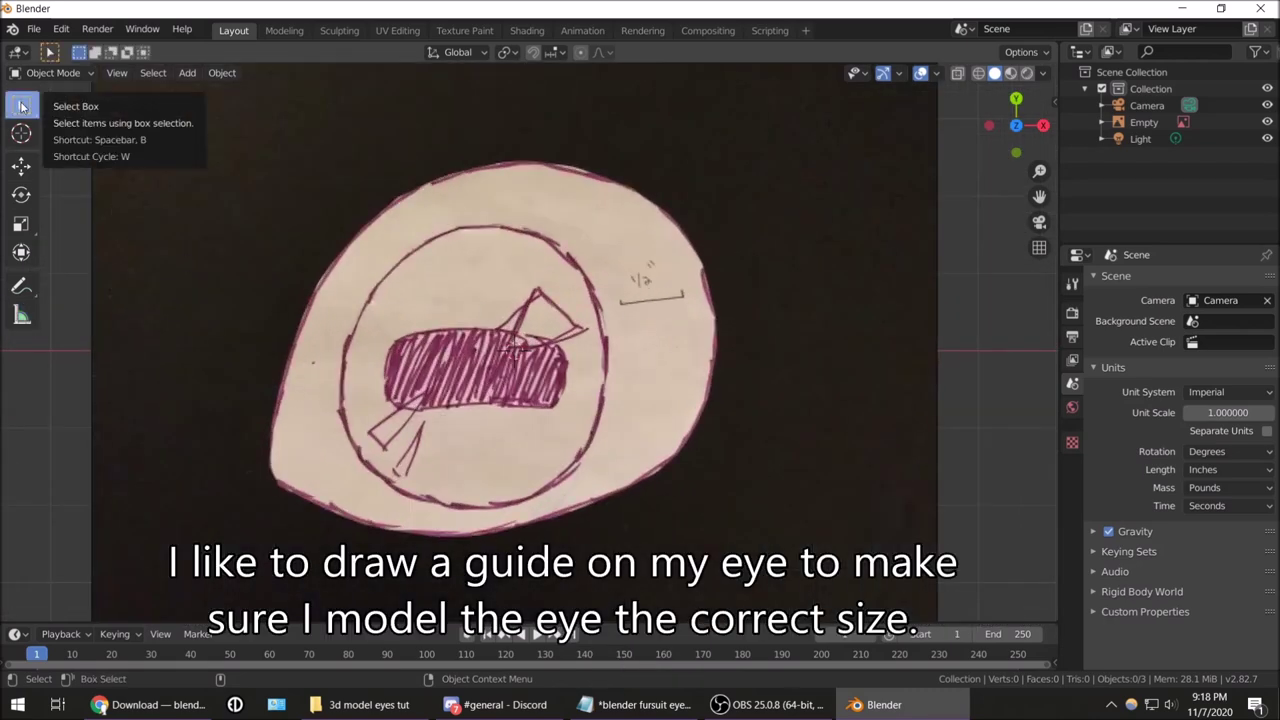
{"action": "left_click_drag", "start_coordinate": [576, 238], "coordinate": [714, 326]}
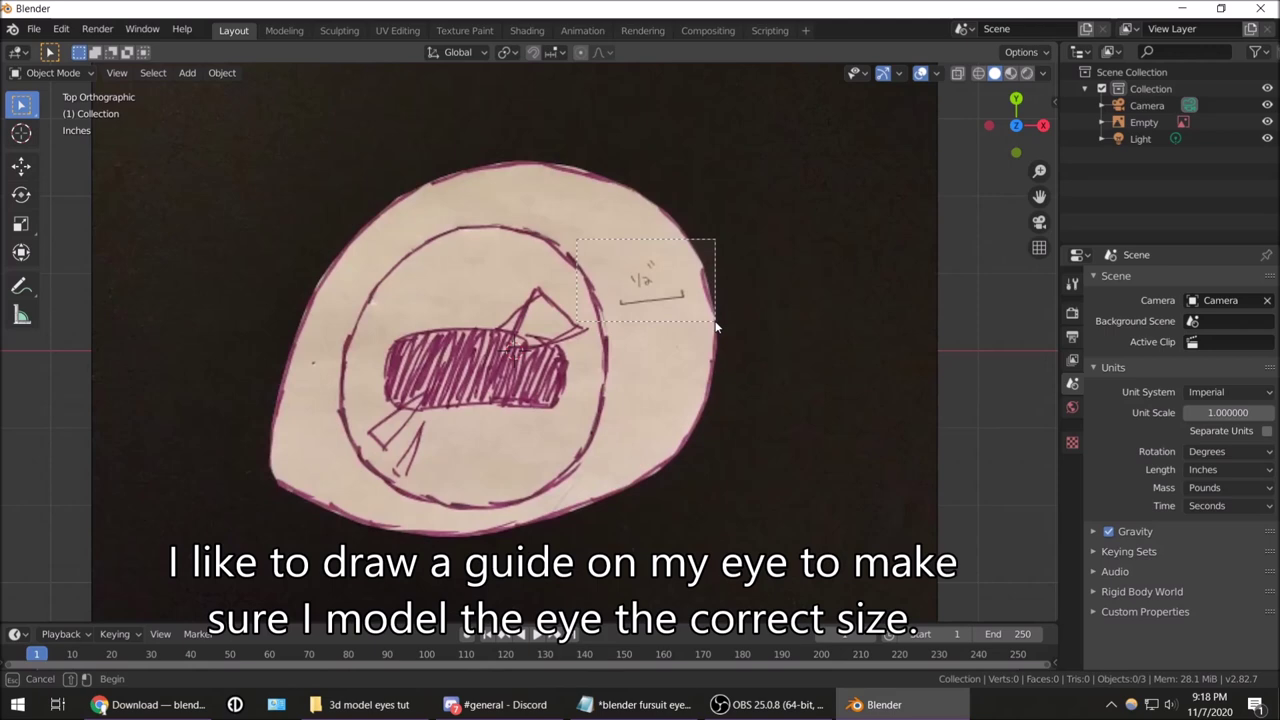
{"action": "left_click_drag", "start_coordinate": [713, 322], "coordinate": [713, 323]}
{"action": "scroll", "coordinate": [693, 400], "scroll_direction": "down", "scroll_amount": 2}
{"action": "scroll", "coordinate": [699, 388], "scroll_direction": "down", "scroll_amount": 3}
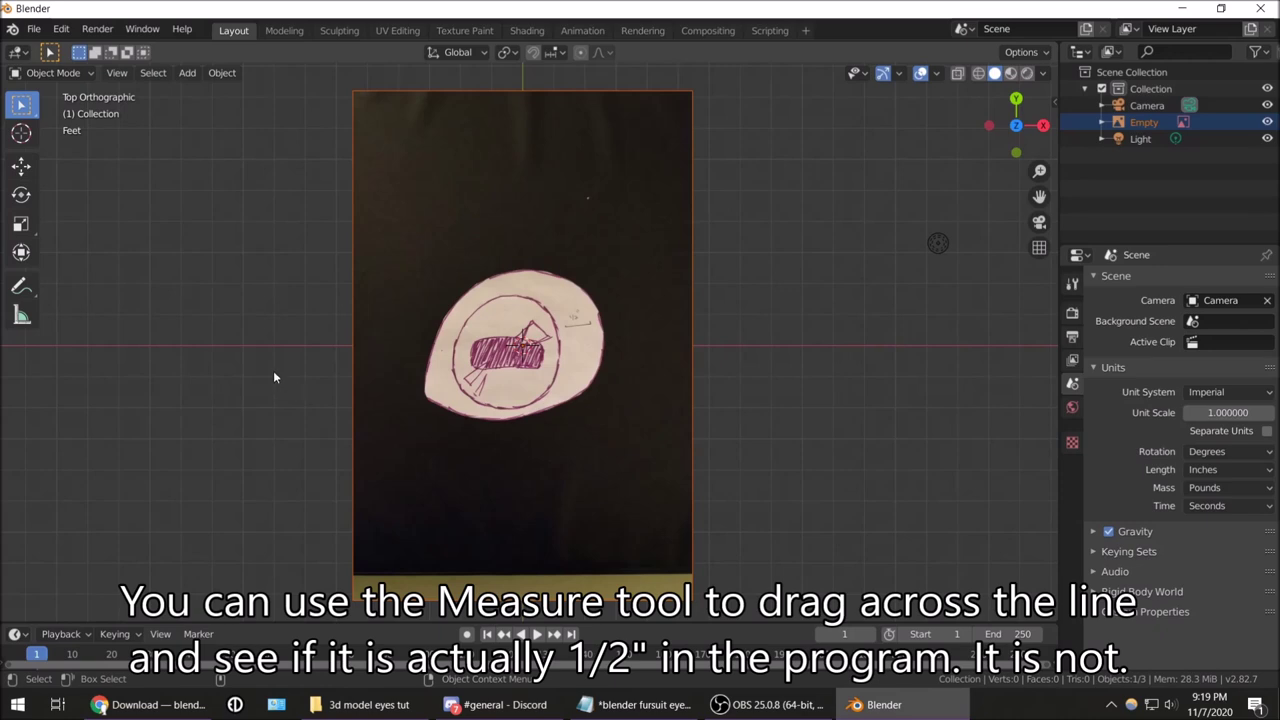
Measure the drawn 1/2" guide line, reading about 9.81 inches
{"action": "left_click", "coordinate": [21, 316]}
{"action": "scroll", "coordinate": [600, 310], "scroll_direction": "up", "scroll_amount": 4}
{"action": "middle_click_drag", "start_coordinate": [703, 289], "coordinate": [455, 315], "text": "shift"}
{"action": "left_click_drag", "start_coordinate": [427, 308], "coordinate": [512, 300]}
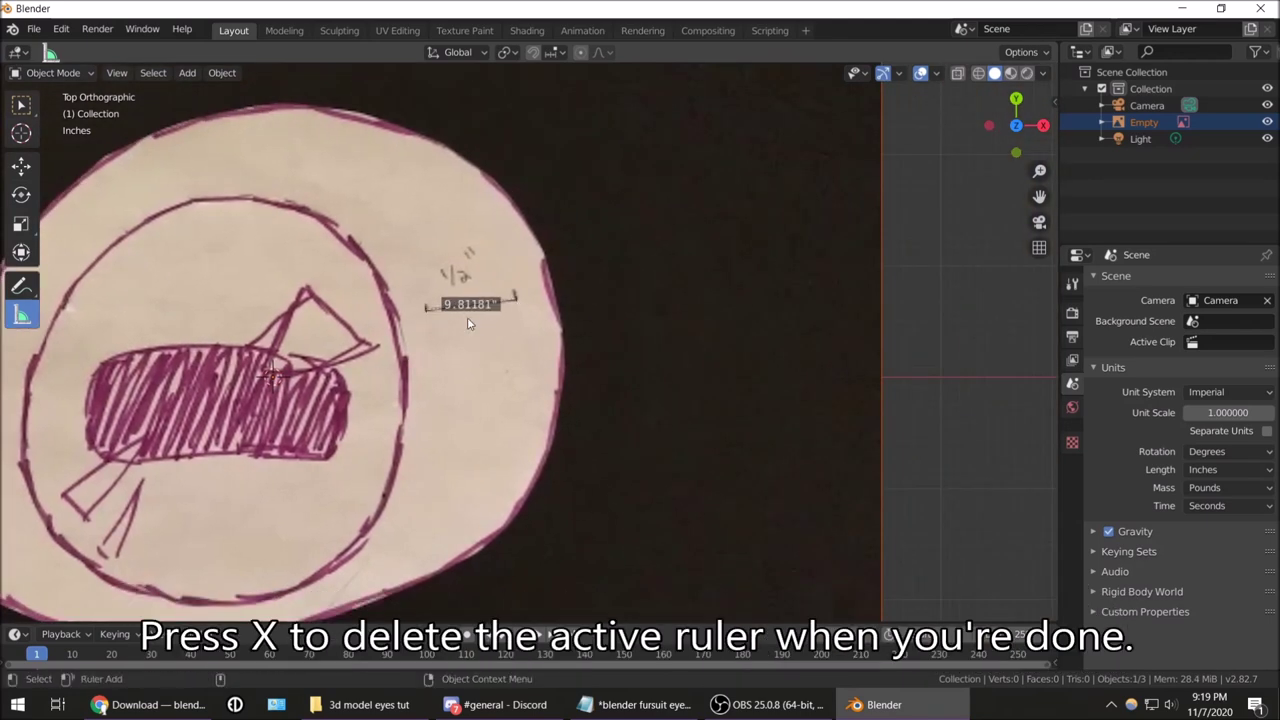
{"action": "scroll", "coordinate": [411, 354], "scroll_direction": "down", "scroll_amount": 2}
{"action": "scroll", "coordinate": [315, 324], "scroll_direction": "down", "scroll_amount": 4}
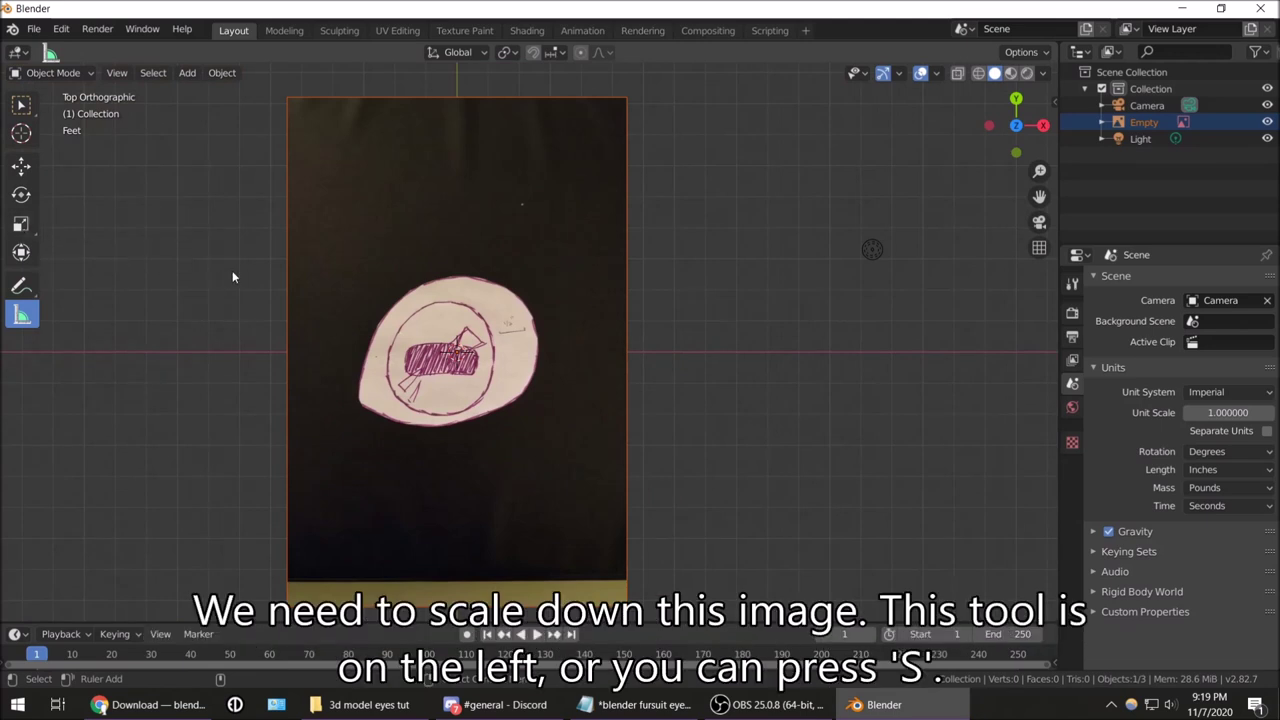
Shrink the reference image once, then measure its drawn 1/2" bar with the Measure tool
{"action": "key", "text": "s"}
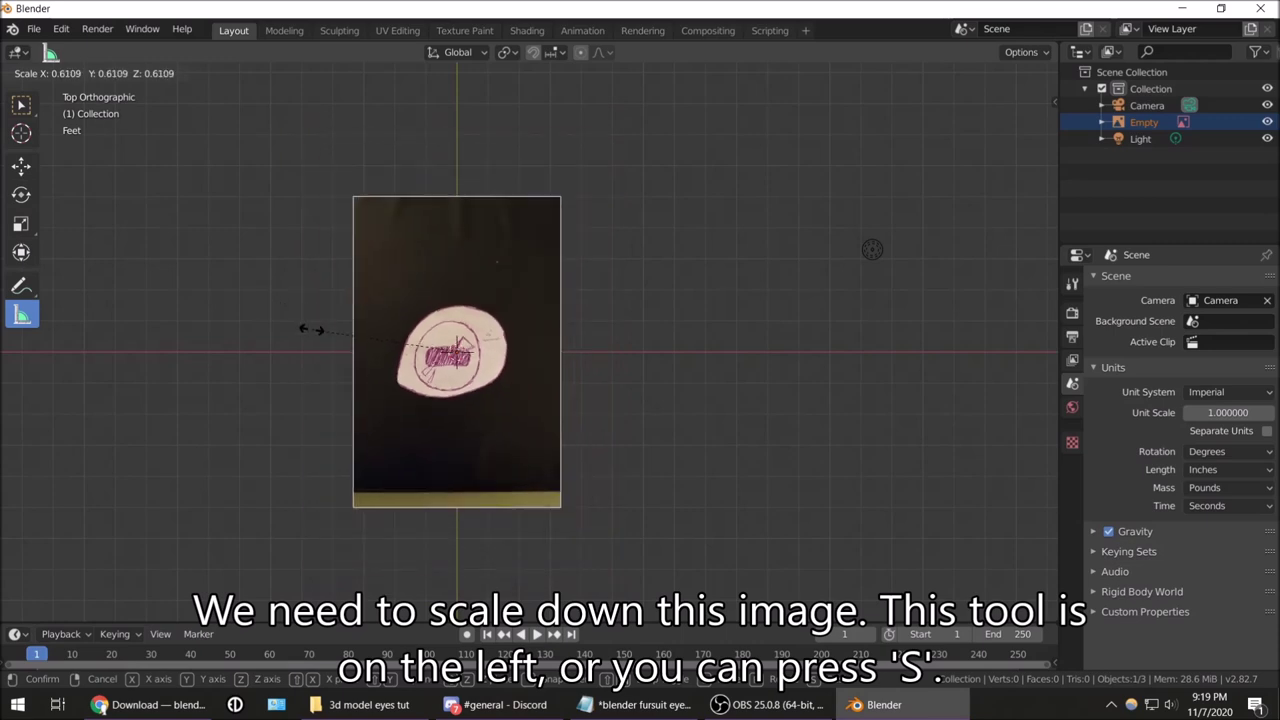
{"action": "left_click", "coordinate": [360, 348]}
{"action": "scroll", "coordinate": [191, 343], "scroll_direction": "up", "scroll_amount": 2}
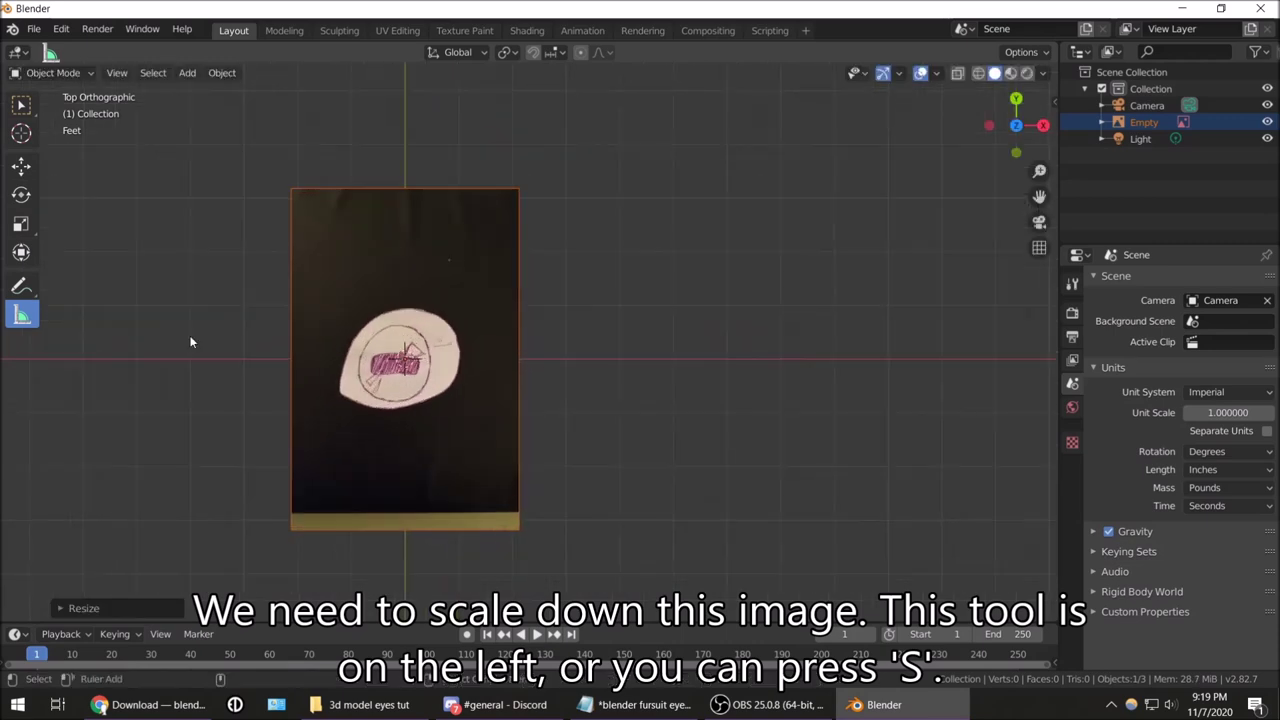
{"action": "scroll", "coordinate": [194, 340], "scroll_direction": "up", "scroll_amount": 2}
{"action": "scroll", "coordinate": [383, 345], "scroll_direction": "up", "scroll_amount": 2}
{"action": "scroll", "coordinate": [383, 345], "scroll_direction": "up", "scroll_amount": 2}
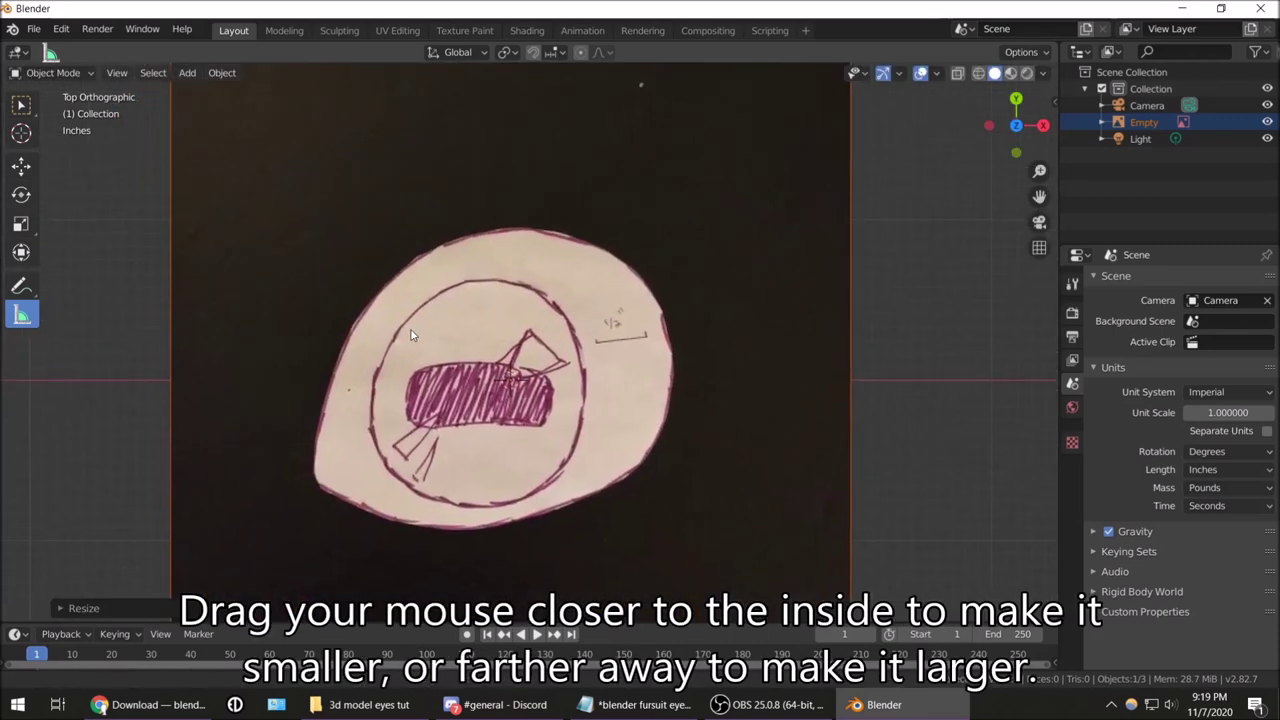
{"action": "scroll", "coordinate": [420, 340], "scroll_direction": "down", "scroll_amount": 1}
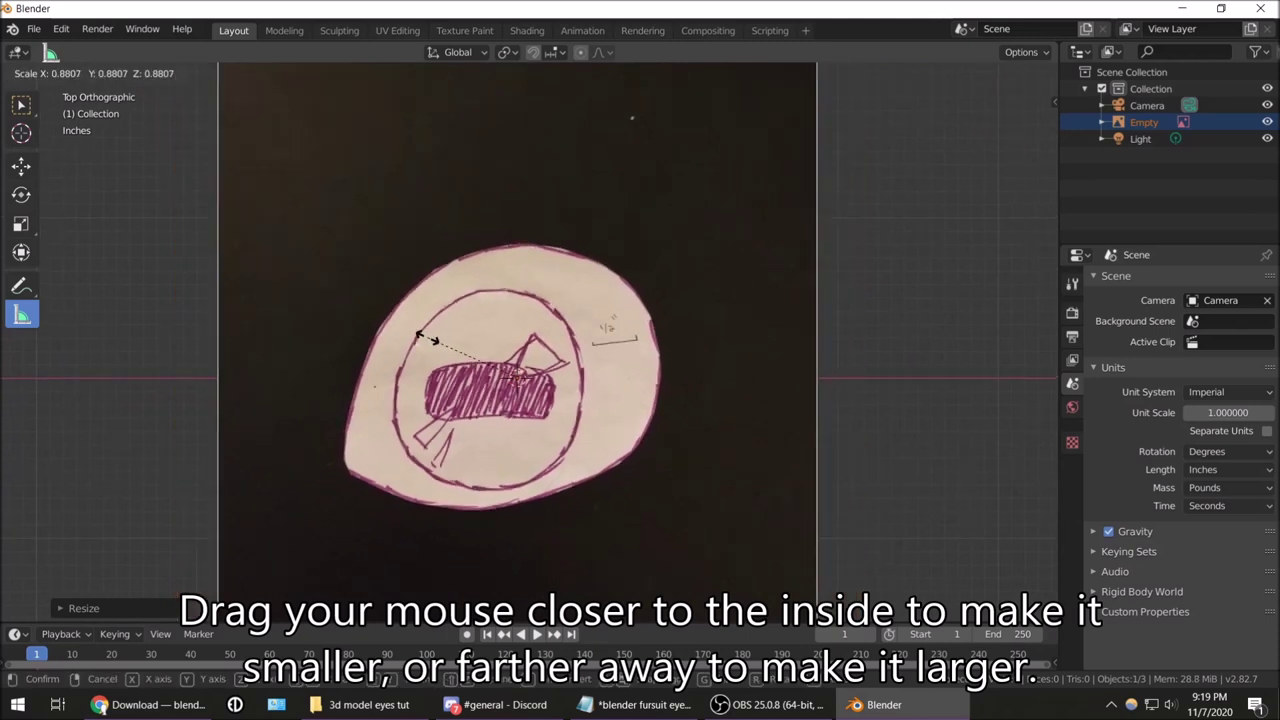
{"action": "scroll", "coordinate": [450, 343], "scroll_direction": "down", "scroll_amount": 2}
{"action": "scroll", "coordinate": [480, 352], "scroll_direction": "down", "scroll_amount": 2}
{"action": "scroll", "coordinate": [500, 358], "scroll_direction": "down", "scroll_amount": 3}
{"action": "scroll", "coordinate": [507, 359], "scroll_direction": "up", "scroll_amount": 3}
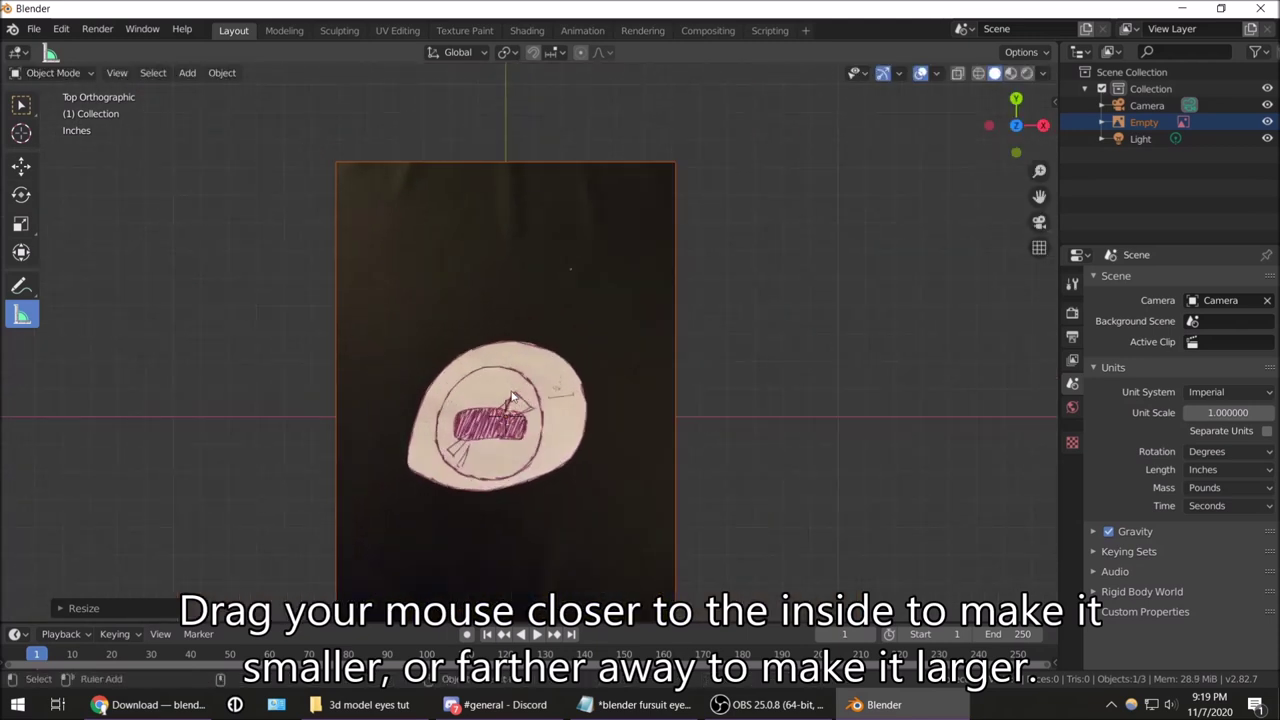
{"action": "scroll", "coordinate": [507, 359], "scroll_direction": "up", "scroll_amount": 2}
{"action": "scroll", "coordinate": [507, 359], "scroll_direction": "down", "scroll_amount": 1}
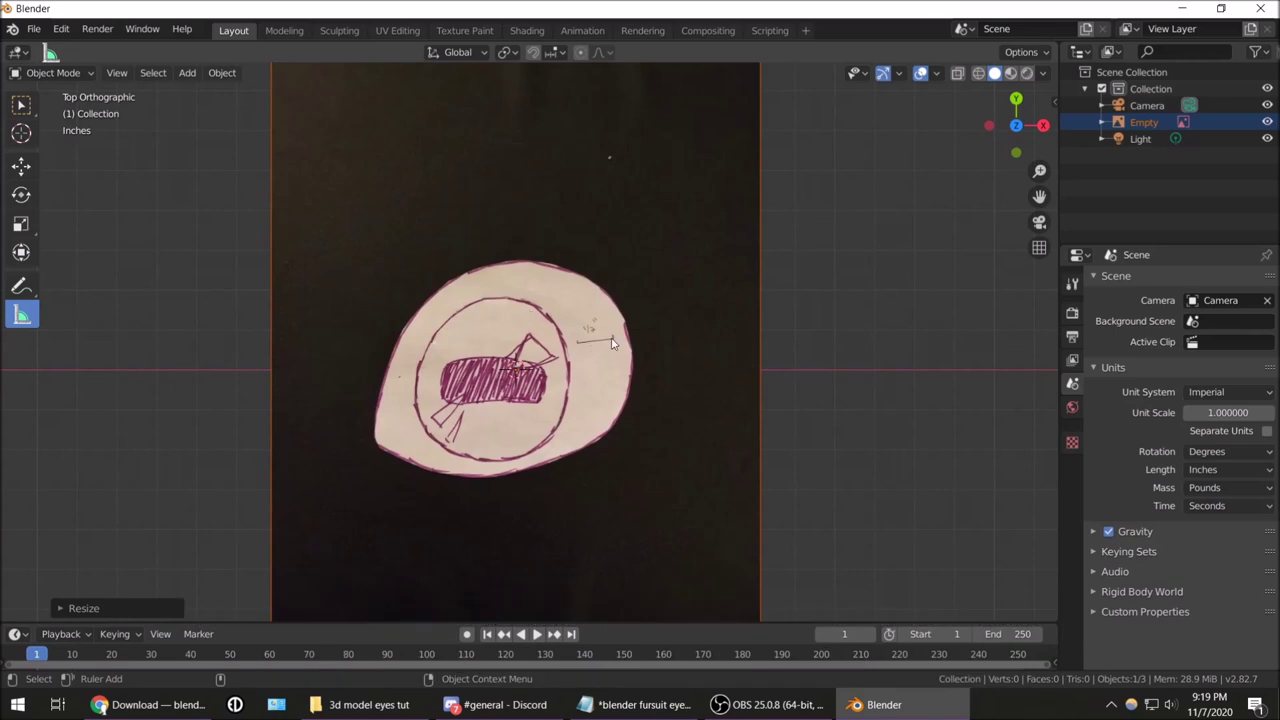
{"action": "scroll", "coordinate": [612, 343], "scroll_direction": "up", "scroll_amount": 4}
{"action": "left_click_drag", "start_coordinate": [651, 344], "coordinate": [740, 331]}
{"action": "scroll", "coordinate": [727, 376], "scroll_direction": "down", "scroll_amount": 3}
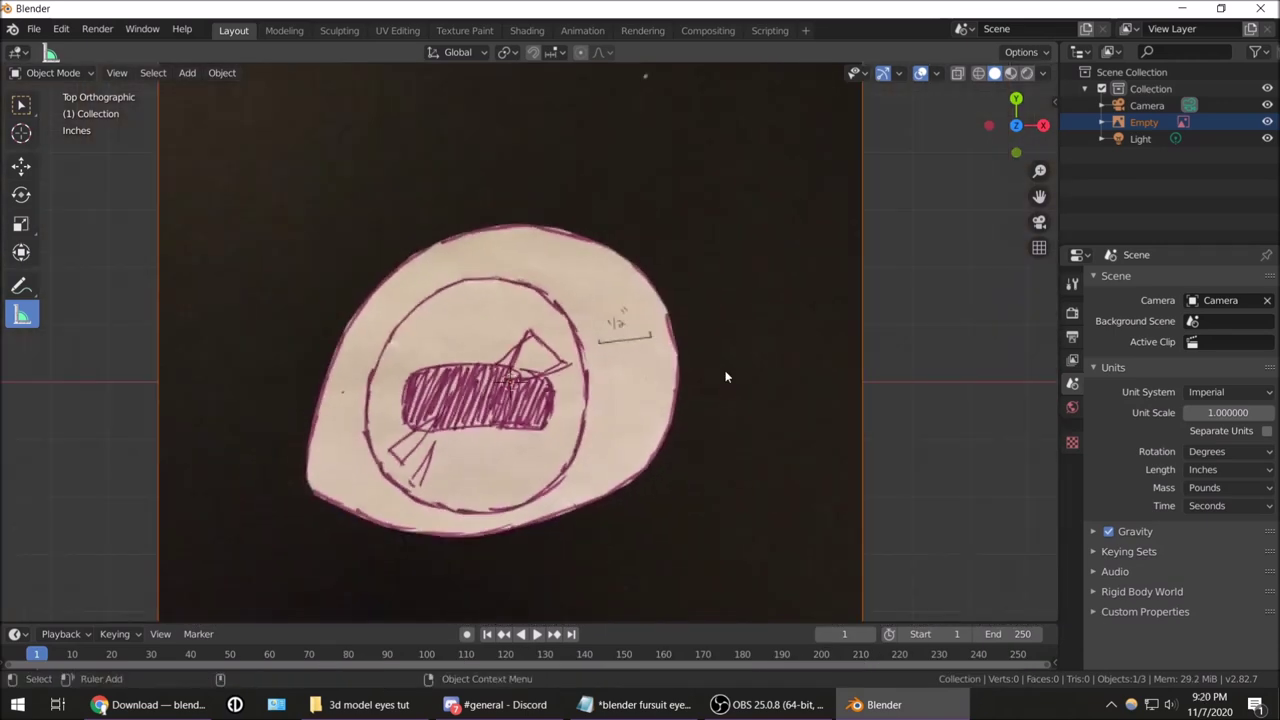
{"action": "scroll", "coordinate": [588, 376], "scroll_direction": "down", "scroll_amount": 2}
{"action": "scroll", "coordinate": [524, 349], "scroll_direction": "up", "scroll_amount": 1}
{"action": "scroll", "coordinate": [524, 349], "scroll_direction": "up", "scroll_amount": 1}
Shrink the image two more times, re-measuring the 1/2" bar after each scale
{"action": "key", "text": "s"}
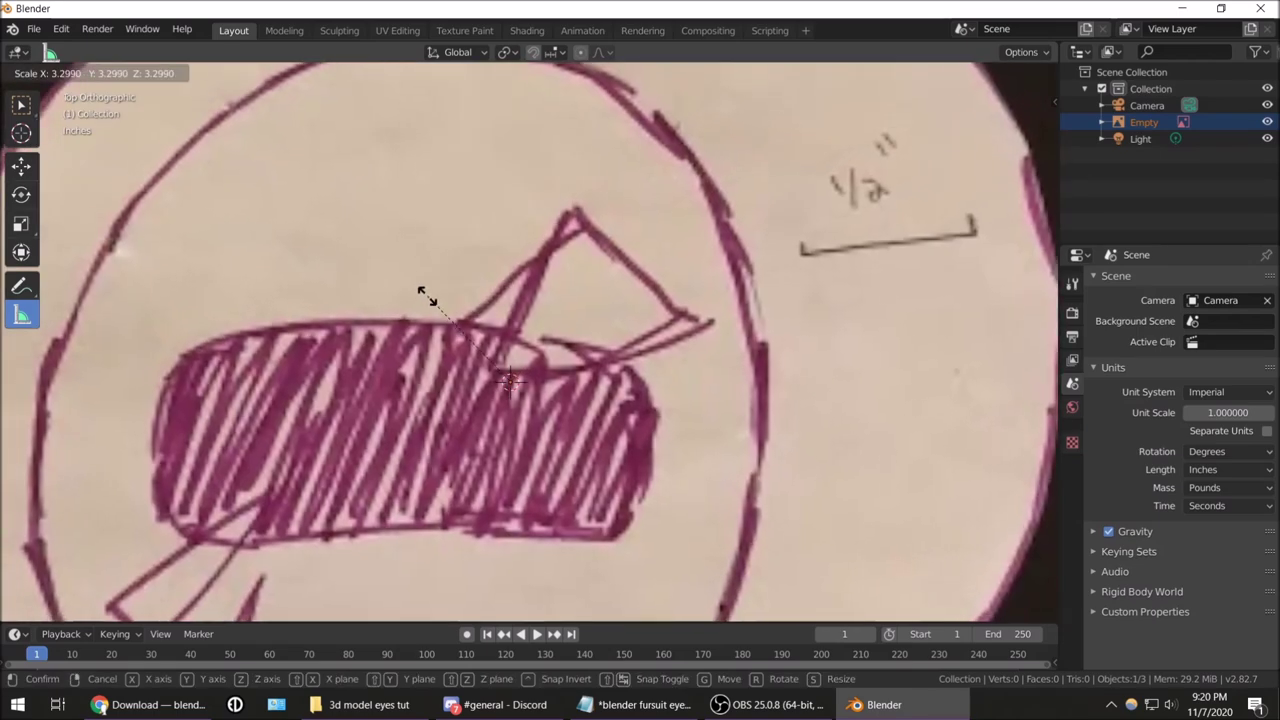
{"action": "key", "text": "Escape"}
{"action": "key", "text": "s"}
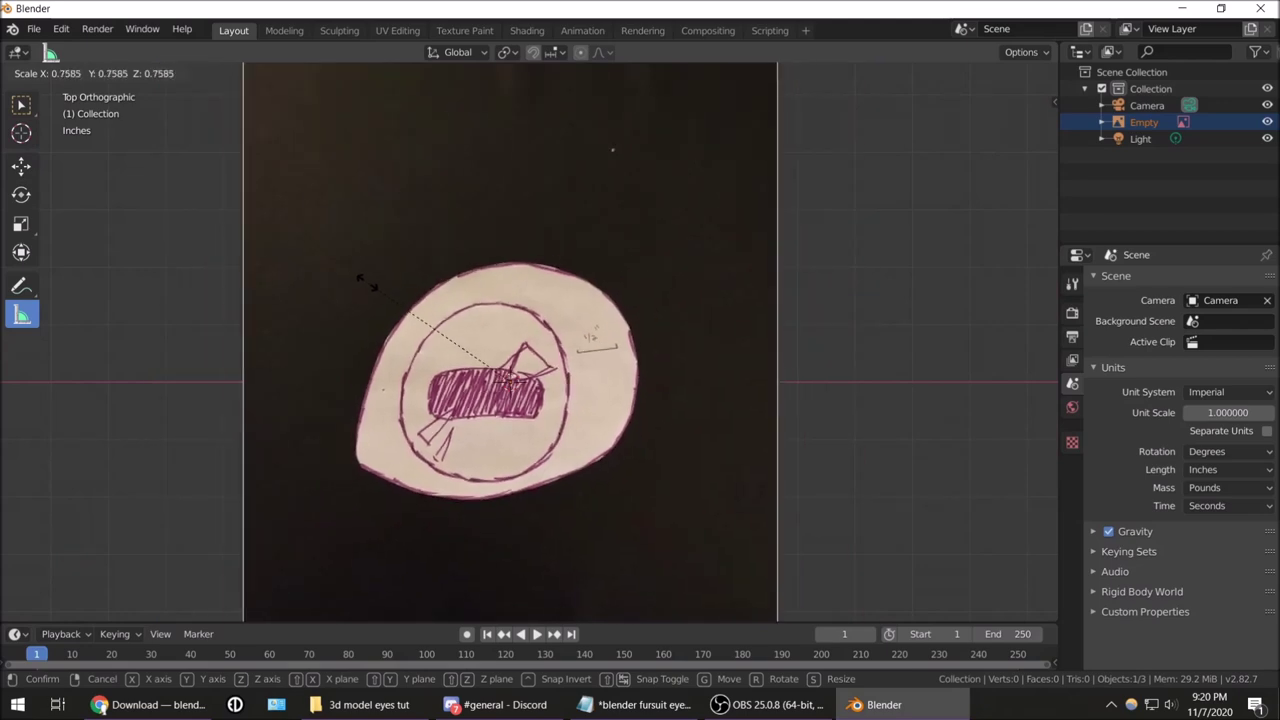
{"action": "left_click", "coordinate": [701, 322]}
{"action": "scroll", "coordinate": [657, 371], "scroll_direction": "up", "scroll_amount": 2}
{"action": "left_click_drag", "start_coordinate": [650, 374], "coordinate": [752, 360]}
{"action": "scroll", "coordinate": [757, 392], "scroll_direction": "down", "scroll_amount": 3}
{"action": "key", "text": "s"}
{"action": "left_click", "coordinate": [610, 368]}
{"action": "scroll", "coordinate": [676, 380], "scroll_direction": "up", "scroll_amount": 5}
{"action": "left_click_drag", "start_coordinate": [693, 411], "coordinate": [834, 392]}
{"action": "scroll", "coordinate": [834, 472], "scroll_direction": "down", "scroll_amount": 3}
Fine-tune the image scale until the 1/2" bar measures about 0.504 inches
{"action": "key", "text": "s"}
{"action": "left_click", "coordinate": [715, 385]}
{"action": "scroll", "coordinate": [715, 385], "scroll_direction": "up", "scroll_amount": 4}
{"action": "mouse_move", "coordinate": [805, 399]}
{"action": "left_mouse_down"}
{"action": "mouse_move", "coordinate": [676, 419]}
{"action": "mouse_move", "coordinate": [766, 420]}
{"action": "mouse_move", "coordinate": [789, 404]}
{"action": "left_mouse_up"}
{"action": "scroll", "coordinate": [678, 415], "scroll_direction": "down", "scroll_amount": 2}
{"action": "scroll", "coordinate": [678, 415], "scroll_direction": "down", "scroll_amount": 3}
{"action": "key", "text": "s"}
{"action": "left_click", "coordinate": [668, 420]}
{"action": "scroll", "coordinate": [668, 420], "scroll_direction": "up", "scroll_amount": 4}
{"action": "scroll", "coordinate": [792, 463], "scroll_direction": "down", "scroll_amount": 3}
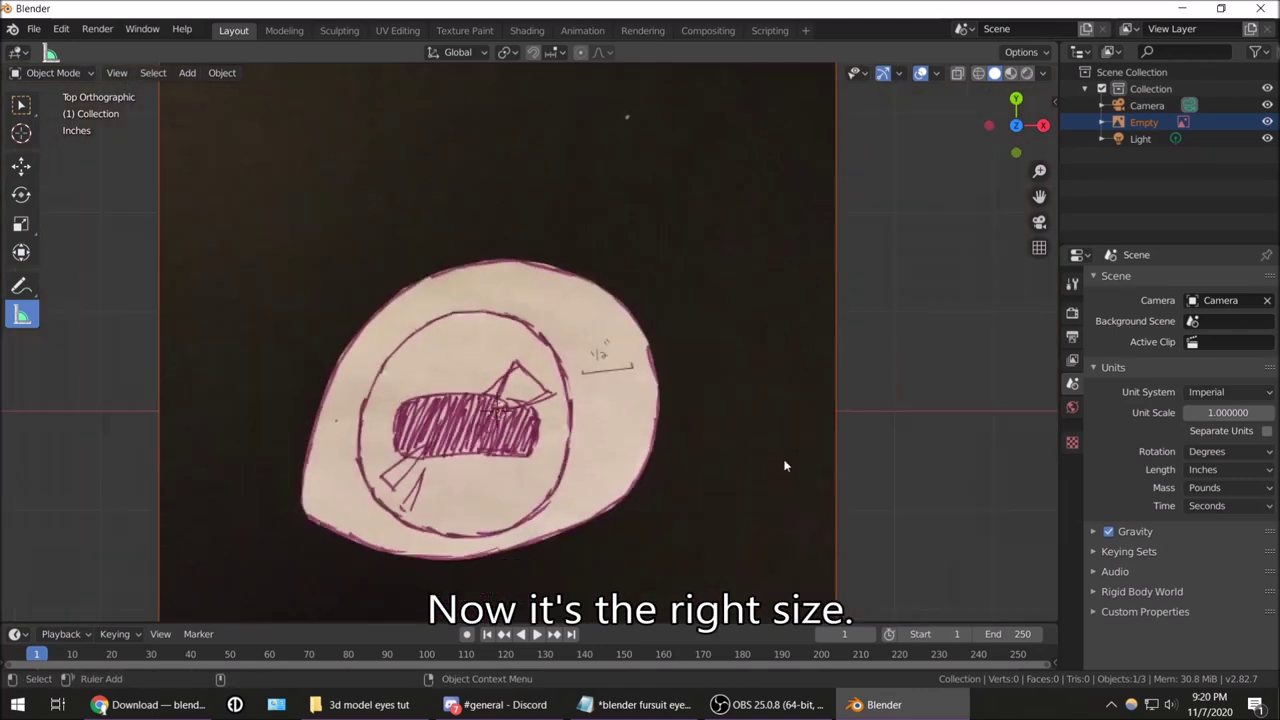
{"action": "scroll", "coordinate": [650, 440], "scroll_direction": "down", "scroll_amount": 2}
{"action": "scroll", "coordinate": [555, 424], "scroll_direction": "down", "scroll_amount": 3}
{"action": "scroll", "coordinate": [560, 420], "scroll_direction": "up", "scroll_amount": 4}
{"action": "middle_click_drag", "start_coordinate": [561, 420], "coordinate": [571, 371]}
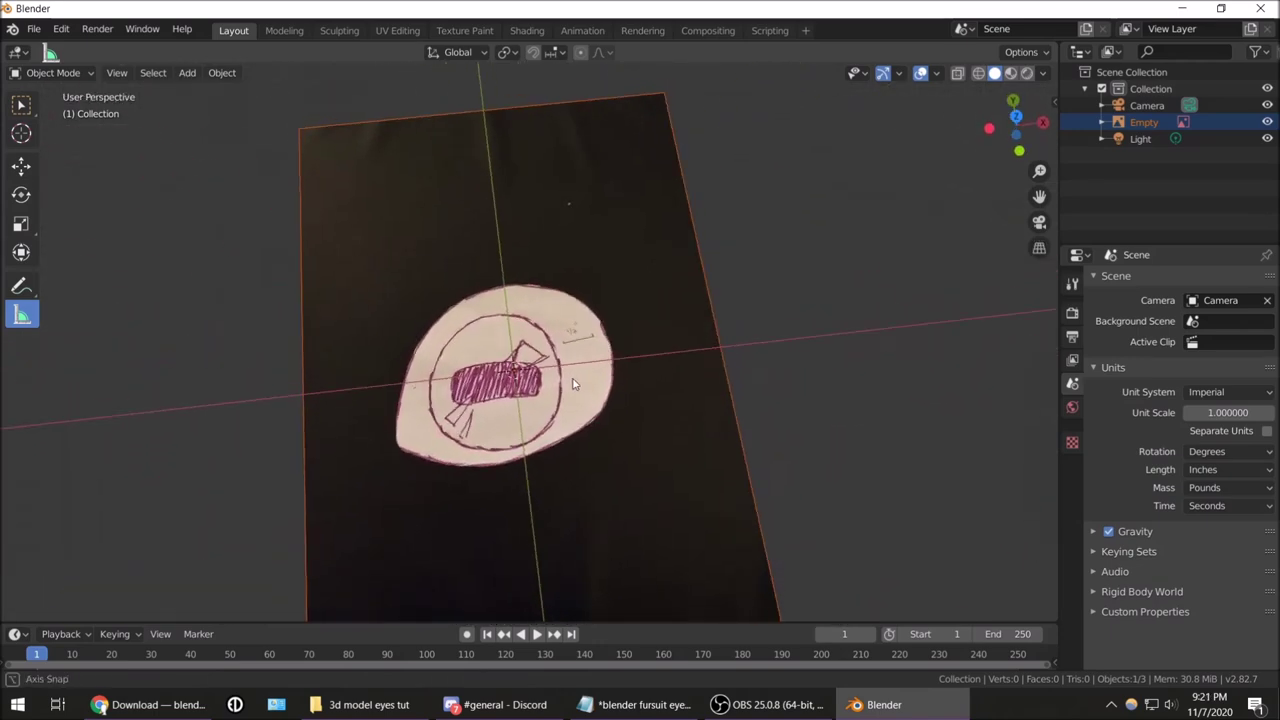
Switch to the select tool and move the image plane to a new spot
{"action": "scroll", "coordinate": [459, 388], "scroll_direction": "up", "scroll_amount": 1}
{"action": "scroll", "coordinate": [590, 375], "scroll_direction": "down", "scroll_amount": 2}
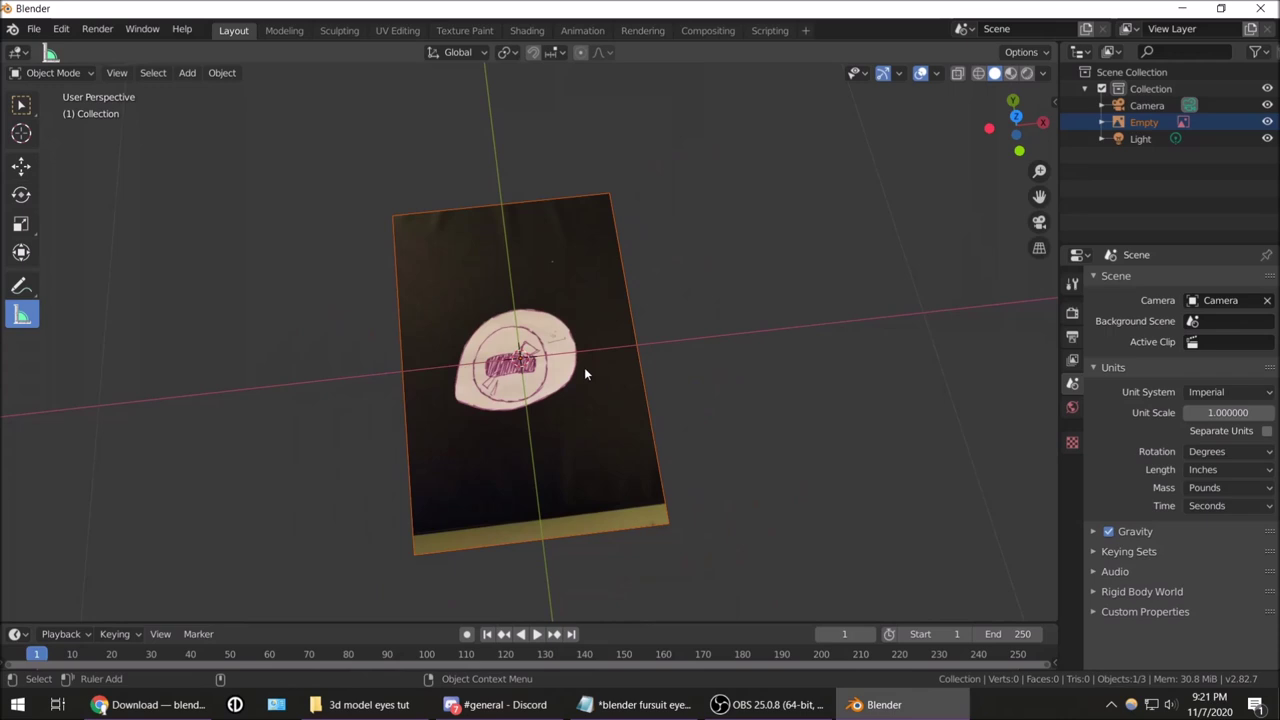
{"action": "middle_click_drag", "start_coordinate": [589, 365], "coordinate": [708, 275]}
{"action": "scroll", "coordinate": [708, 276], "scroll_direction": "up", "scroll_amount": 1}
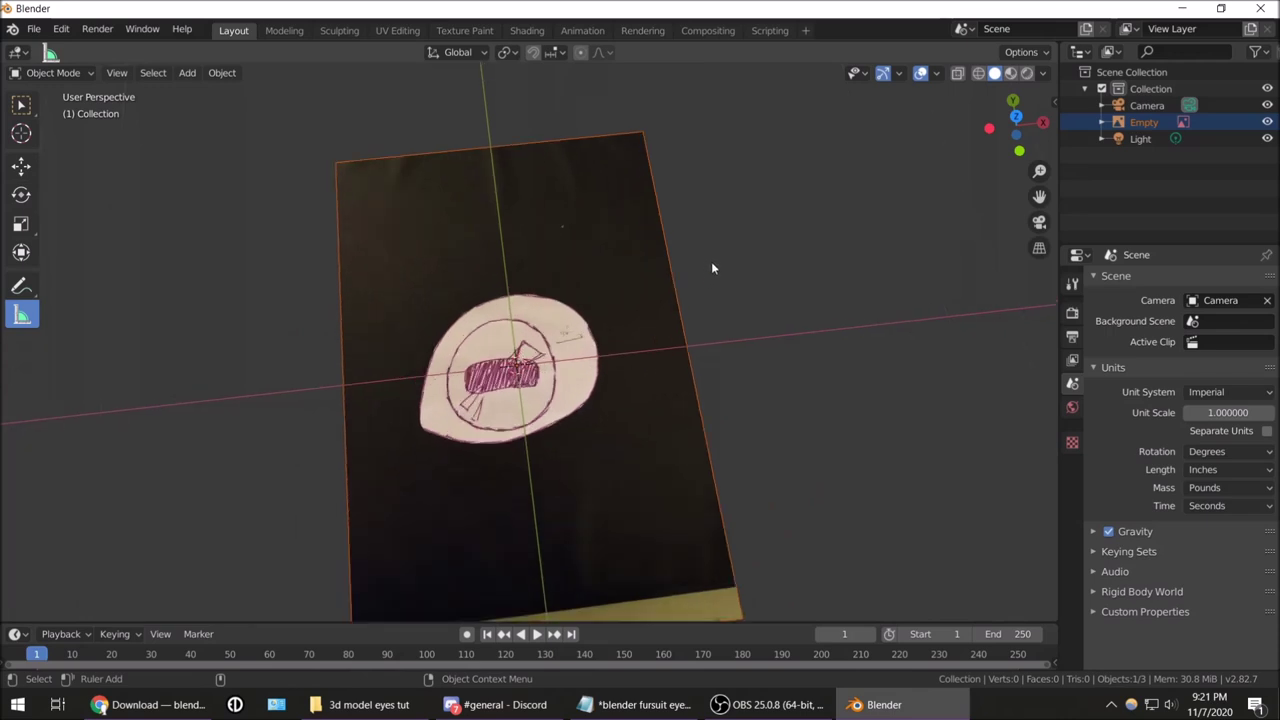
{"action": "key", "text": "w"}
{"action": "middle_click_drag", "start_coordinate": [734, 333], "coordinate": [757, 263]}
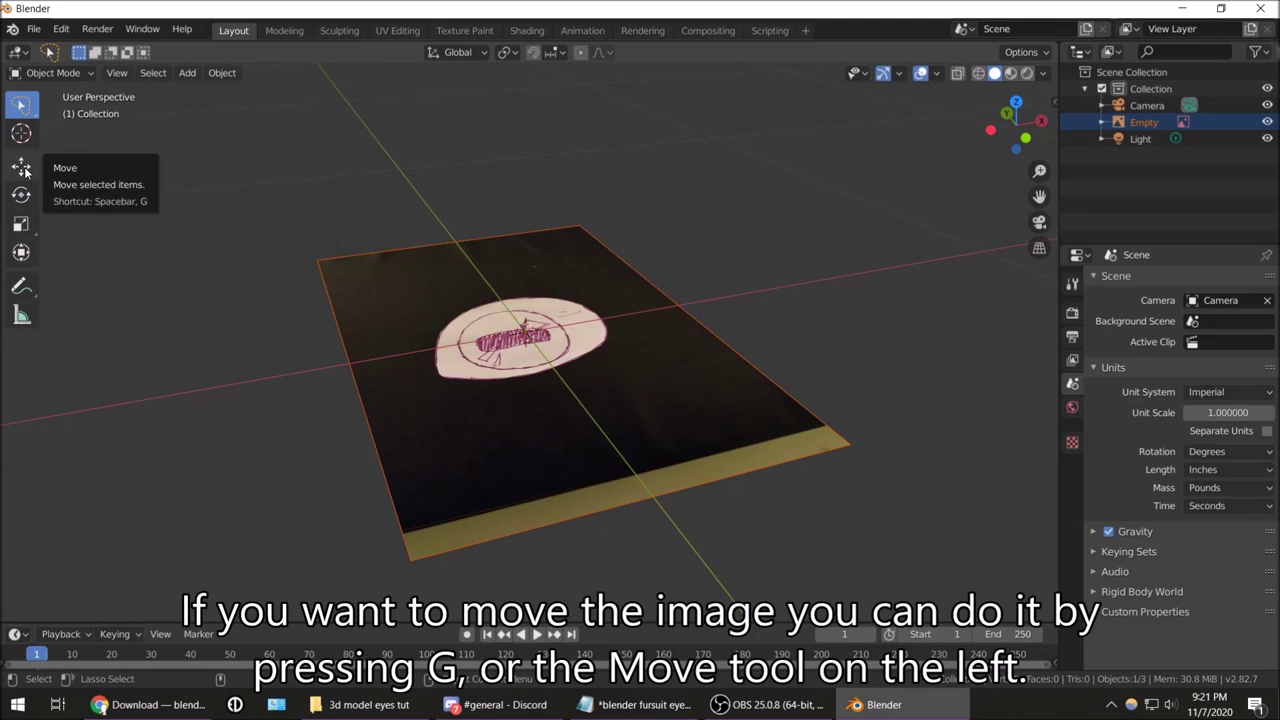
{"action": "key", "text": "g"}
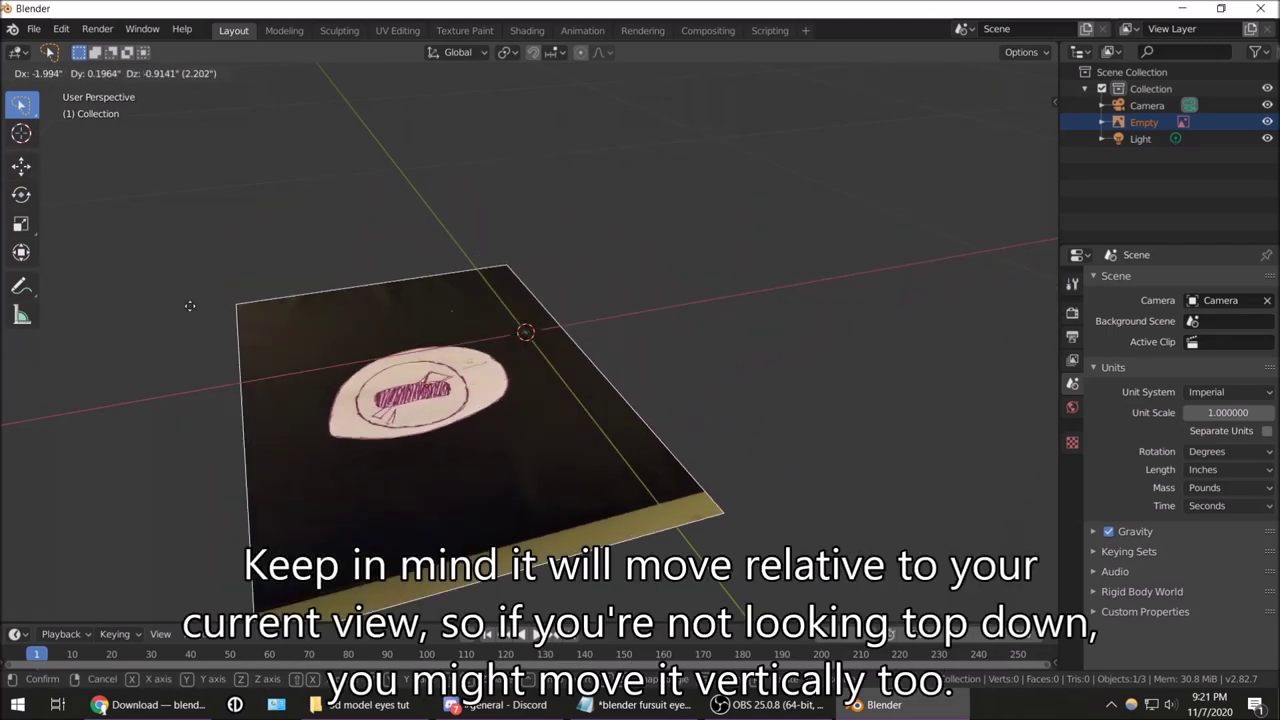
{"action": "left_click", "coordinate": [471, 195]}
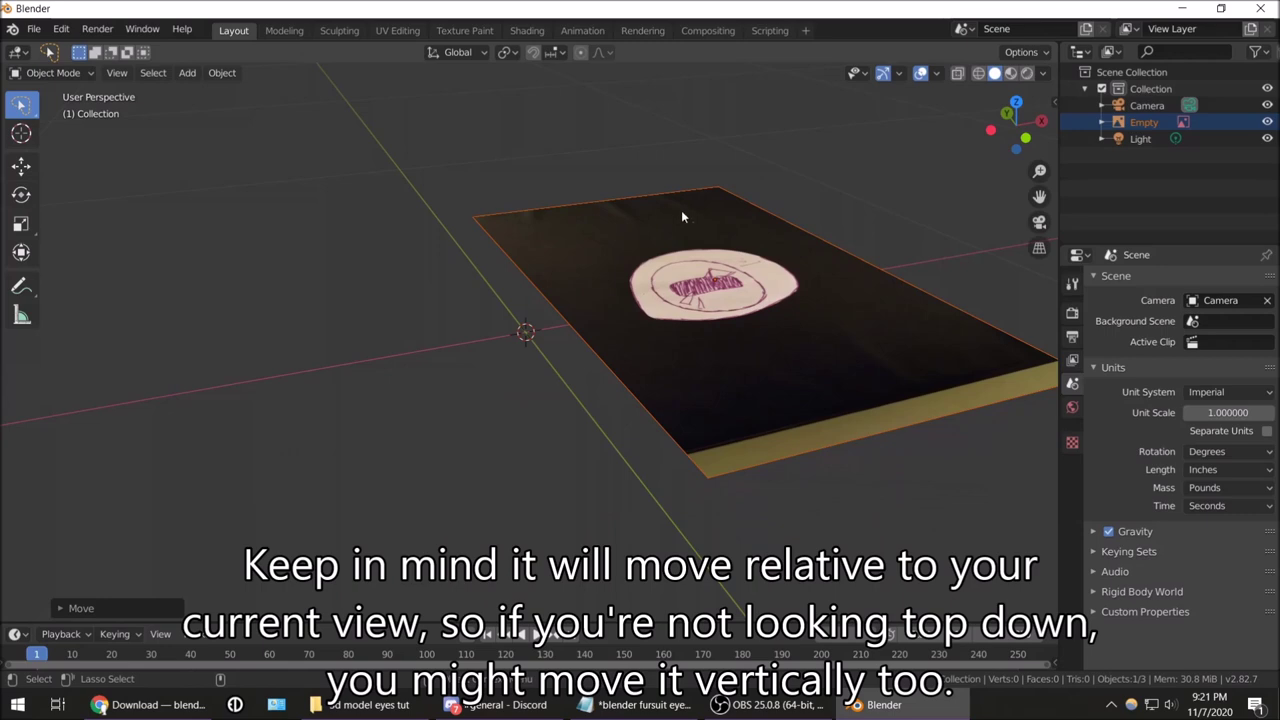
Reset the image plane's location, view from top, and centre the eye drawing on the origin
{"action": "mouse_move", "coordinate": [802, 217]}
{"action": "middle_mouse_down"}
{"action": "mouse_move", "coordinate": [768, 242]}
{"action": "mouse_move", "coordinate": [760, 166]}
{"action": "mouse_move", "coordinate": [782, 199]}
{"action": "middle_mouse_up"}
{"action": "key", "text": "alt+g"}
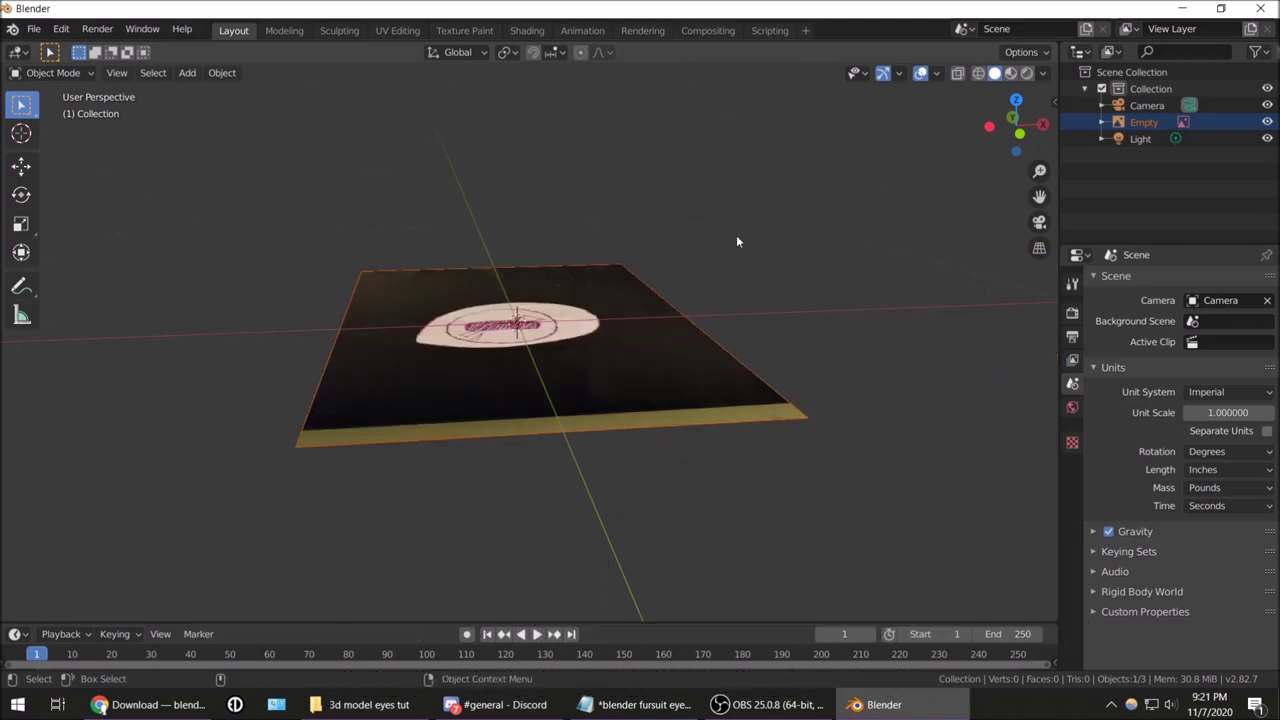
{"action": "left_click", "coordinate": [1016, 100]}
{"action": "key", "text": "g"}
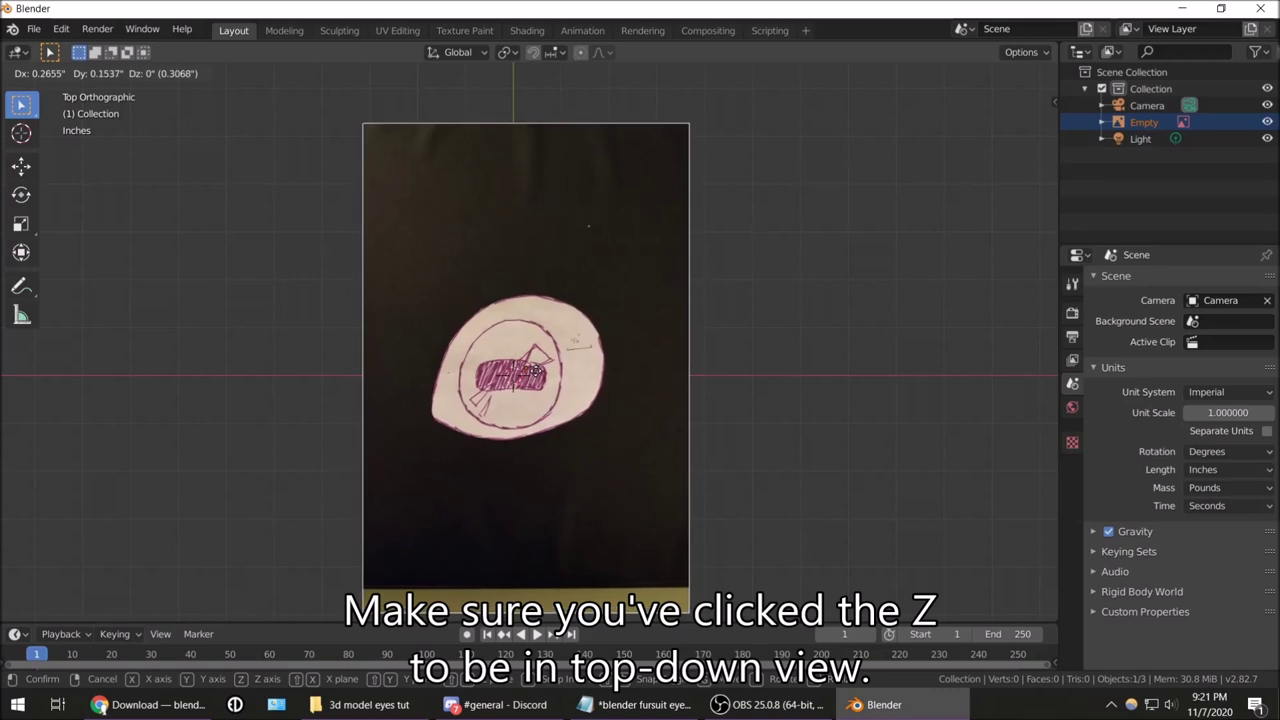
{"action": "left_click", "coordinate": [535, 372]}
{"action": "scroll", "coordinate": [478, 483], "scroll_direction": "up", "scroll_amount": 2}
{"action": "middle_click_drag", "start_coordinate": [478, 483], "coordinate": [540, 371], "text": "shift"}
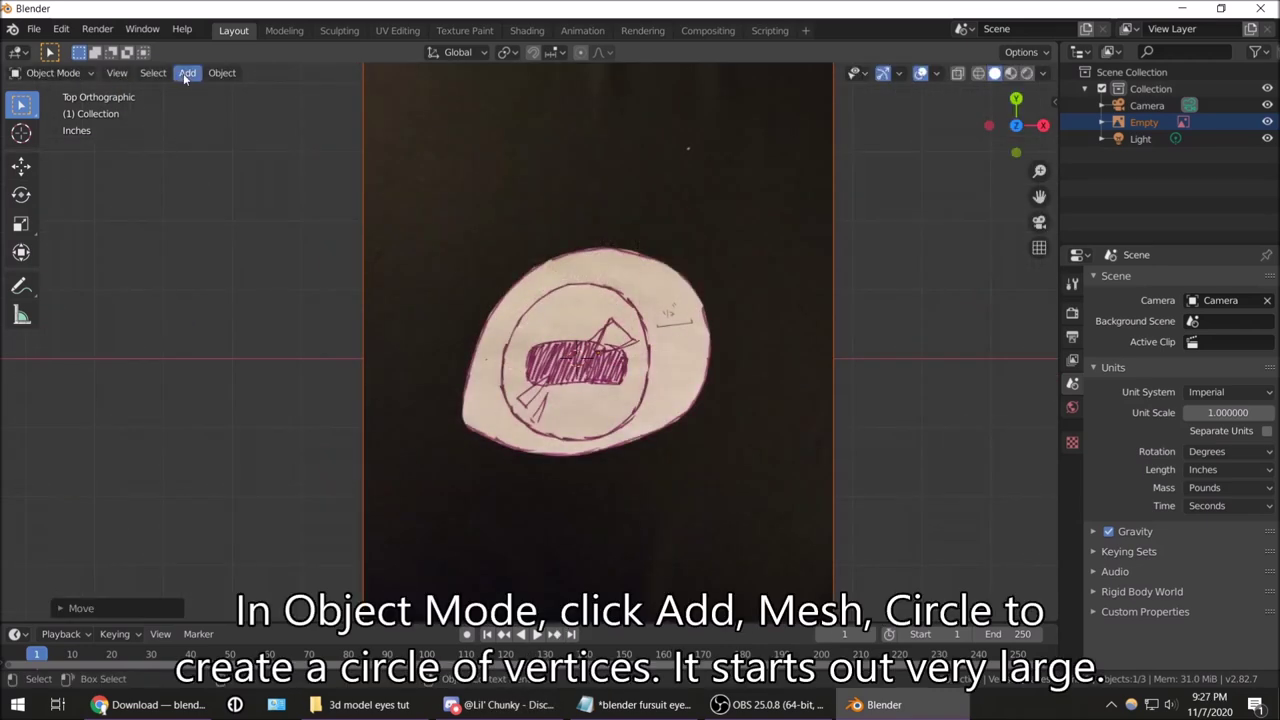
Add a 32-vertex mesh circle and scale it down to the eye drawing's size
{"action": "left_click", "coordinate": [185, 78]}
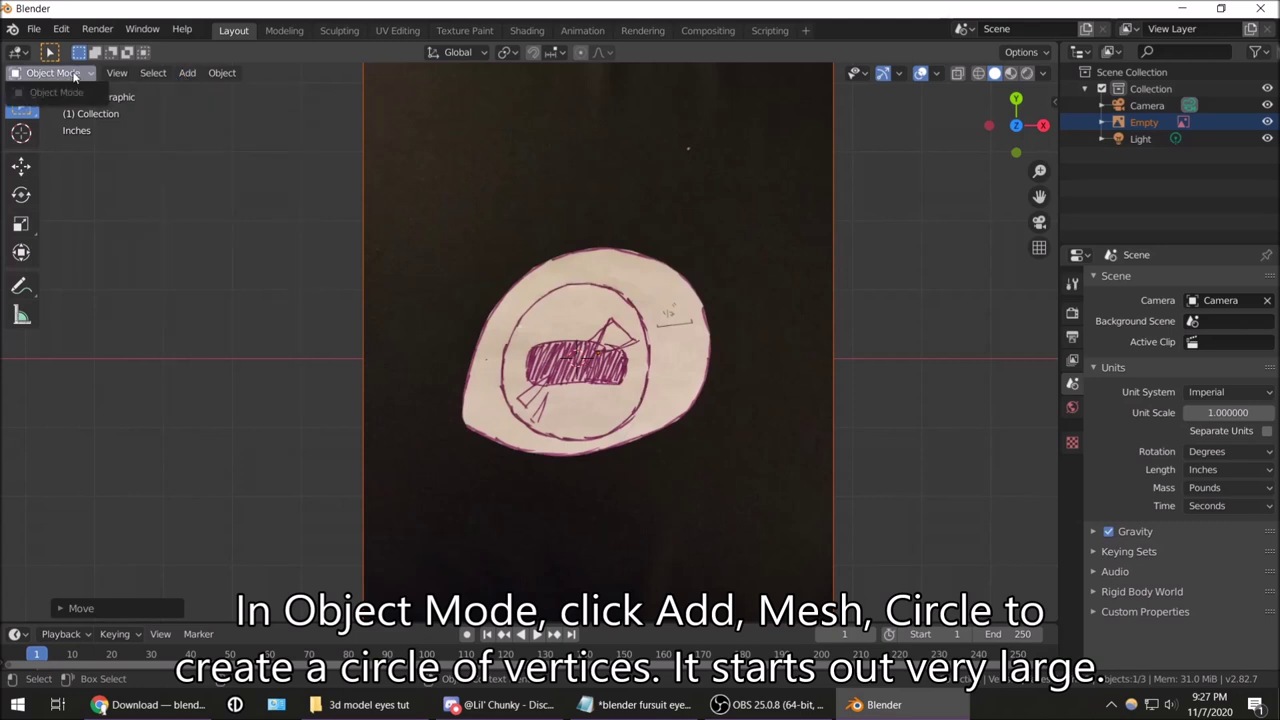
{"action": "mouse_move", "coordinate": [215, 92]}
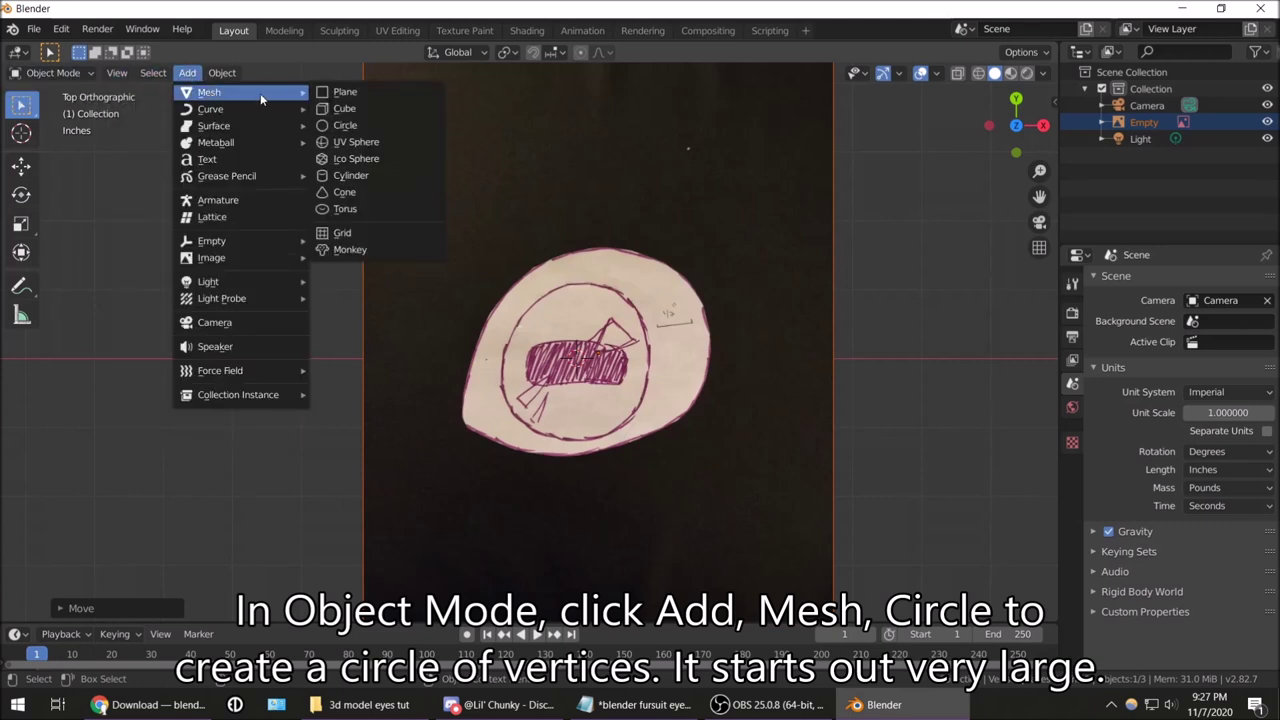
{"action": "left_click", "coordinate": [385, 125]}
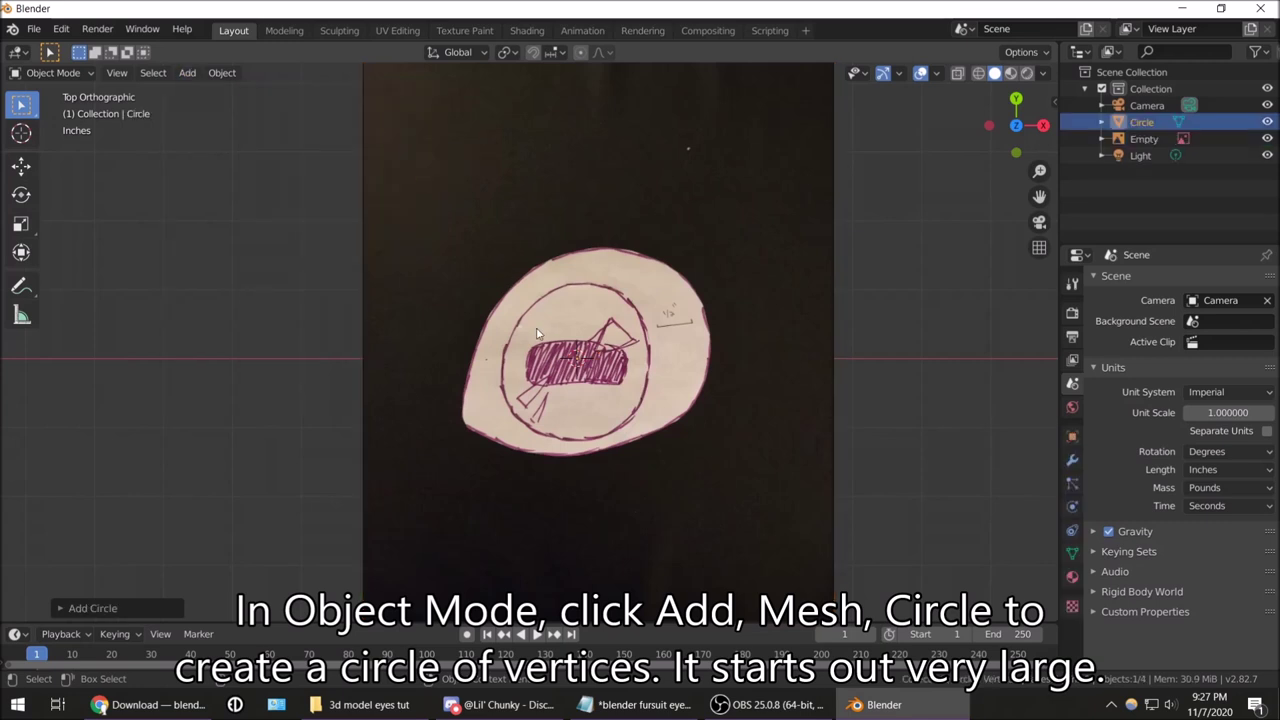
{"action": "scroll", "coordinate": [537, 333], "scroll_direction": "down", "scroll_amount": 5}
{"action": "scroll", "coordinate": [537, 333], "scroll_direction": "down", "scroll_amount": 2}
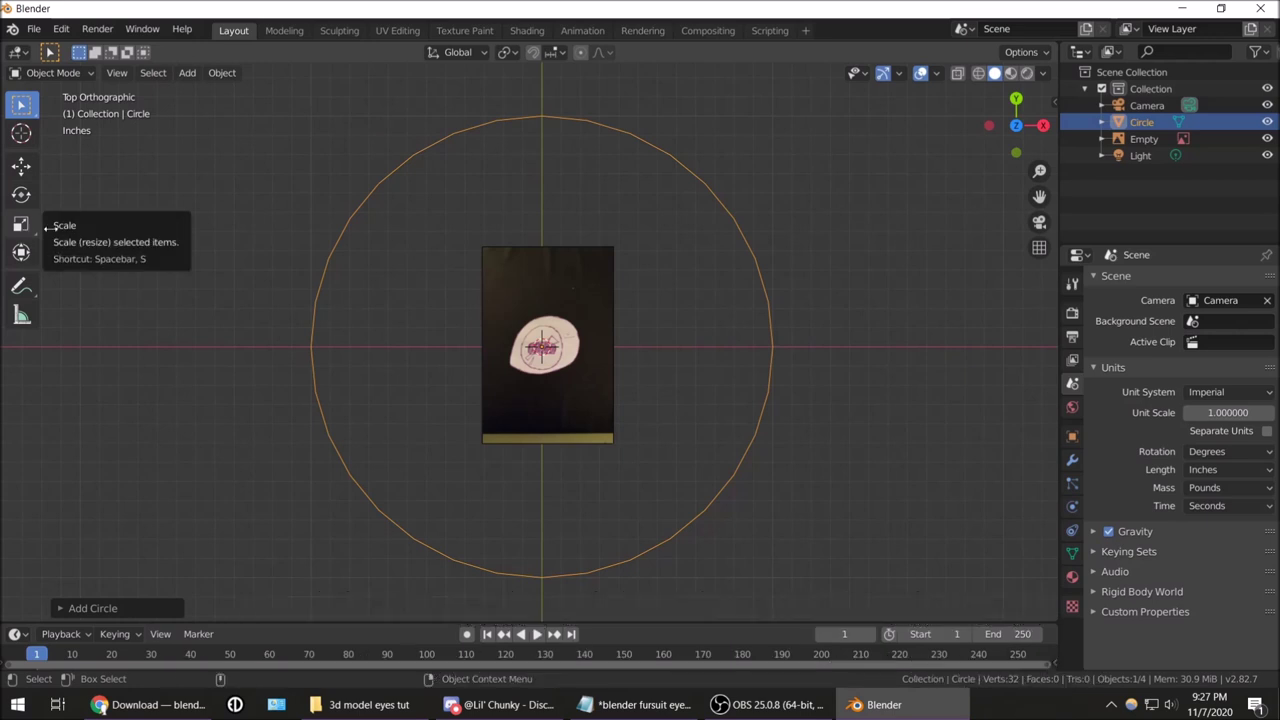
{"action": "key", "text": "s"}
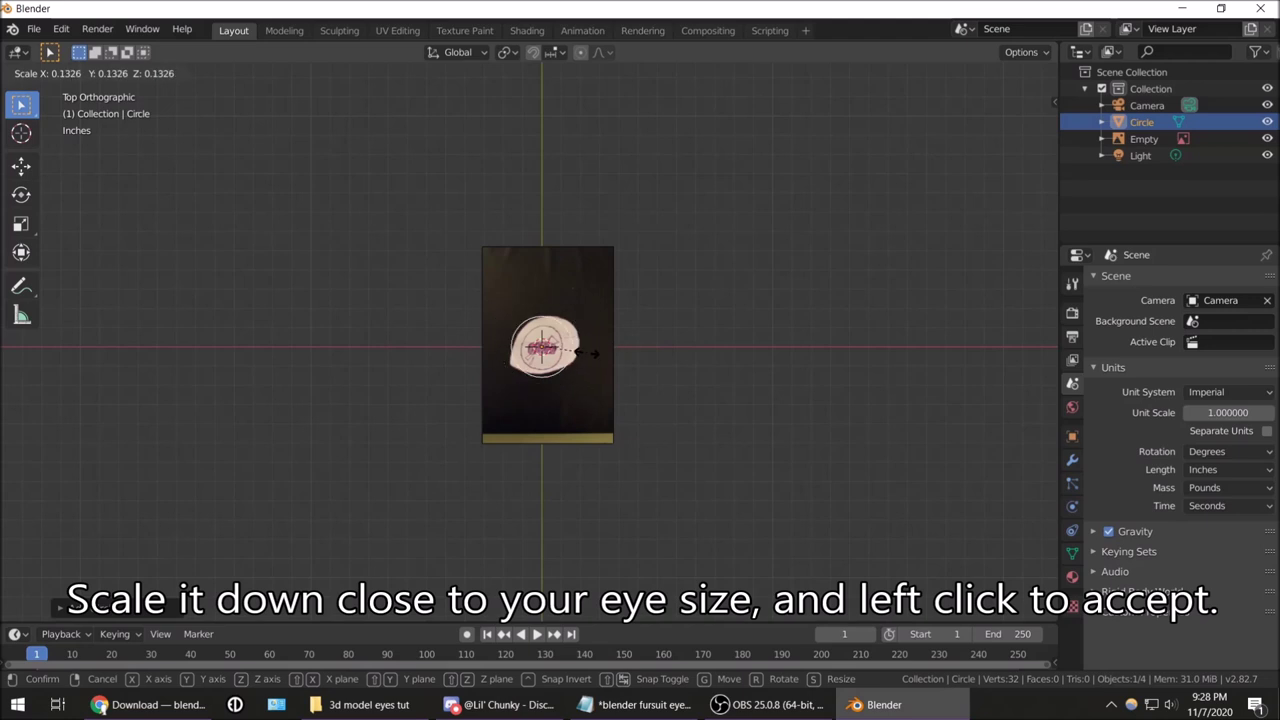
{"action": "left_click", "coordinate": [587, 356]}
{"action": "scroll", "coordinate": [578, 344], "scroll_direction": "up", "scroll_amount": 2}
{"action": "scroll", "coordinate": [580, 345], "scroll_direction": "up", "scroll_amount": 3}
{"action": "scroll", "coordinate": [605, 362], "scroll_direction": "up", "scroll_amount": 1}
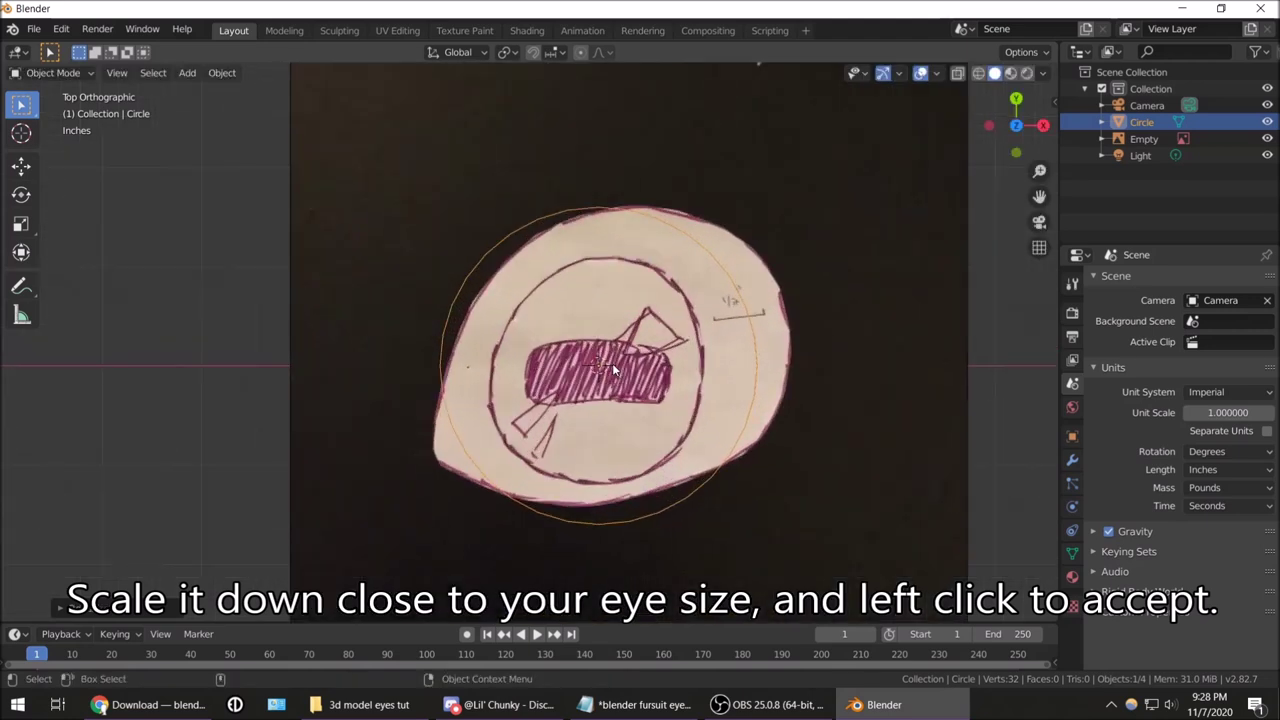
{"action": "scroll", "coordinate": [613, 366], "scroll_direction": "up", "scroll_amount": 1}
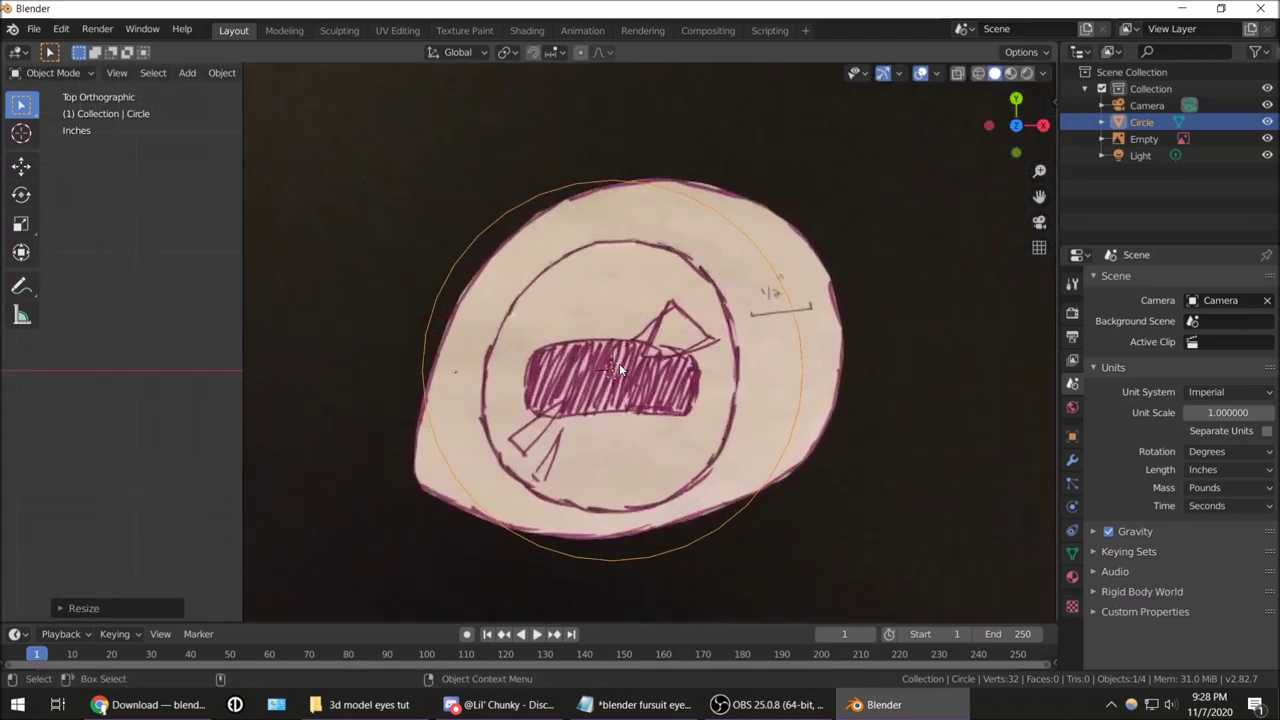
{"action": "middle_click_drag", "start_coordinate": [648, 368], "coordinate": [601, 362], "text": "shift"}
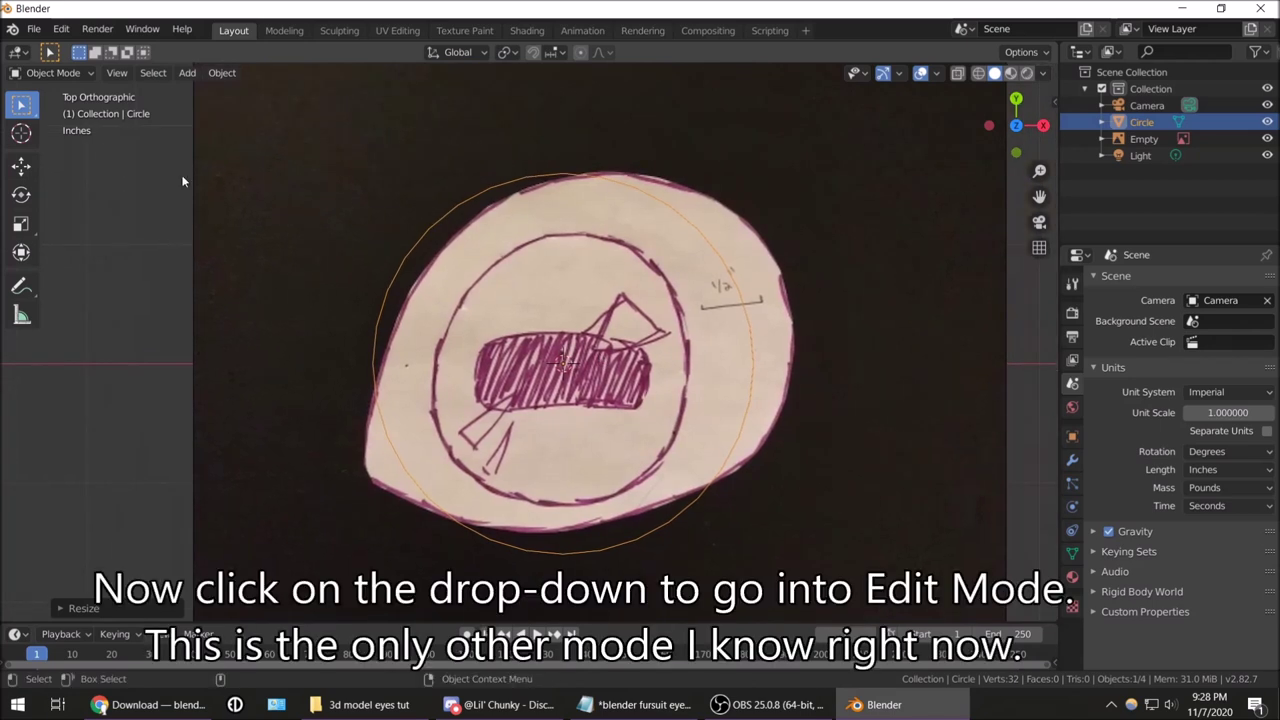
{"action": "left_click", "coordinate": [70, 75]}
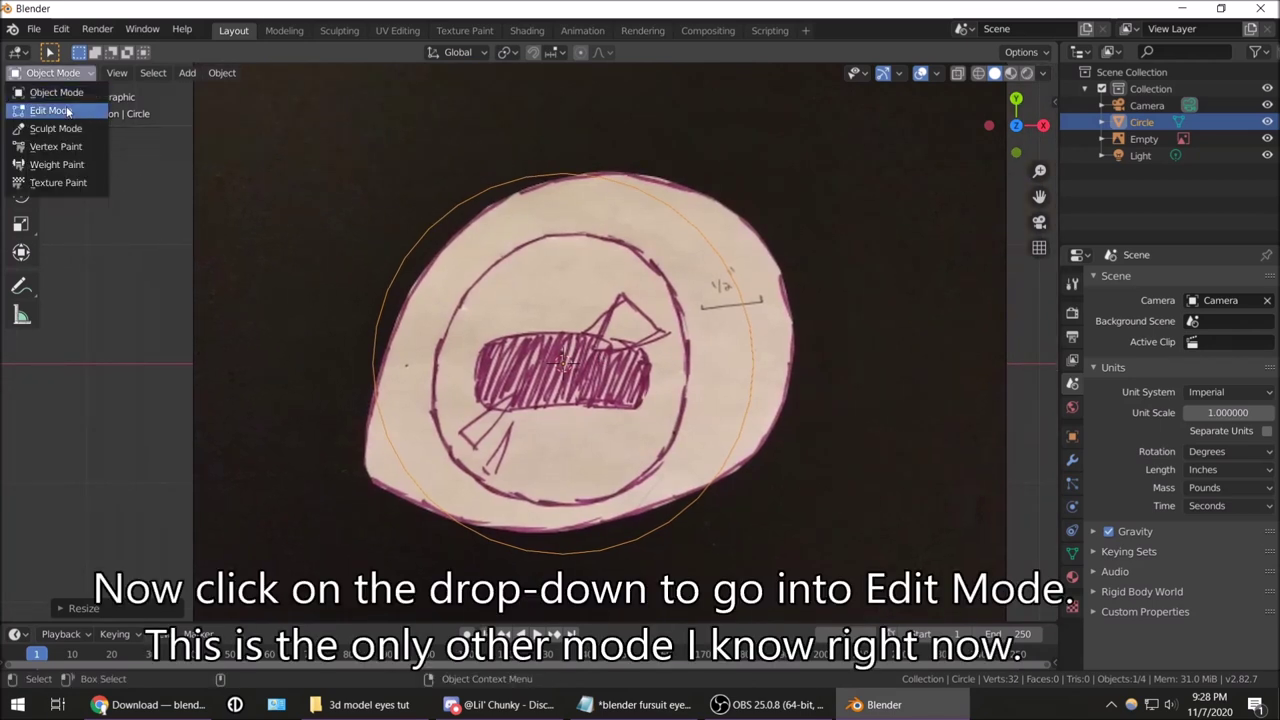
In Edit Mode with Poly Build, drag the circle's left vertices onto the eye outline
{"action": "left_click", "coordinate": [55, 107]}
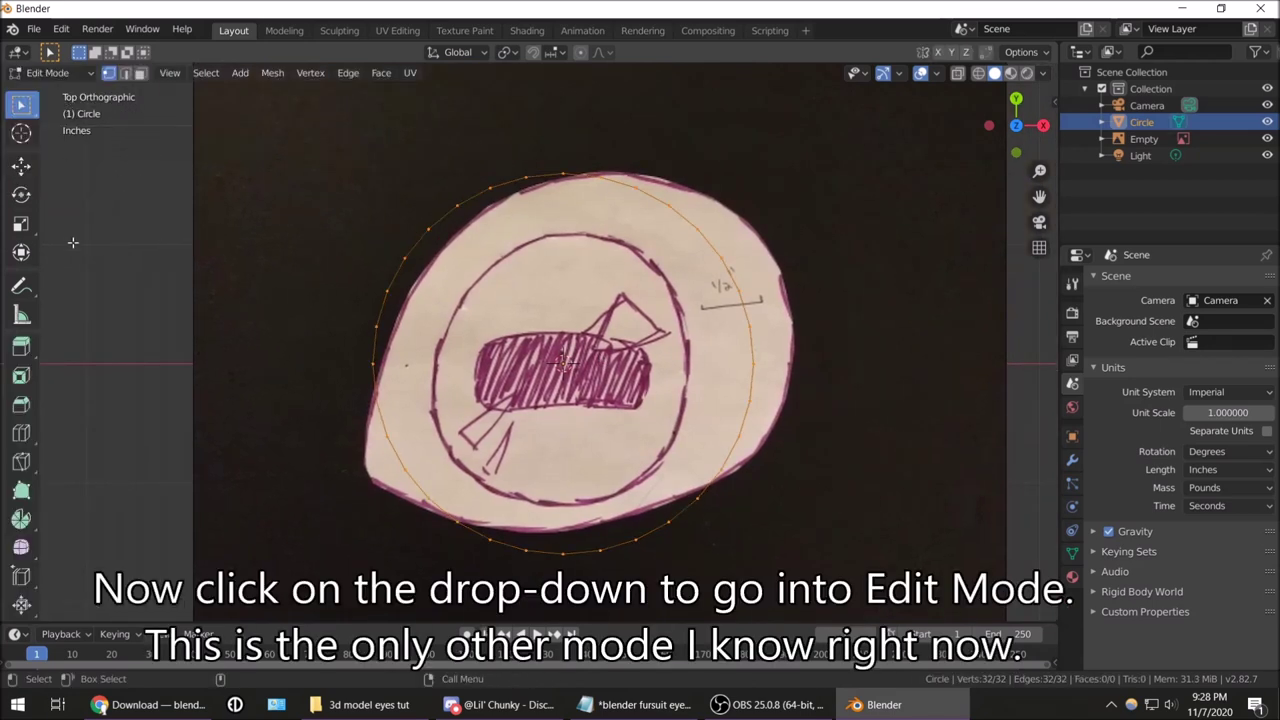
{"action": "left_click", "coordinate": [15, 491]}
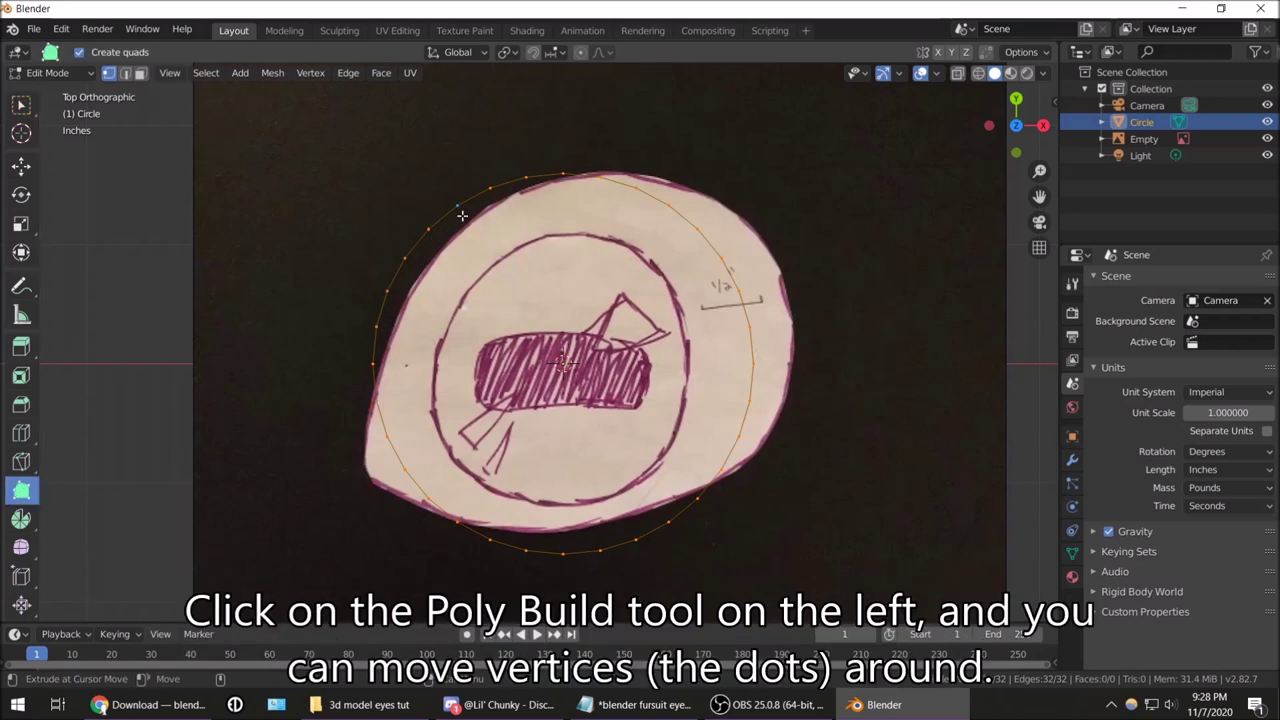
{"action": "left_click_drag", "start_coordinate": [474, 207], "coordinate": [436, 187]}
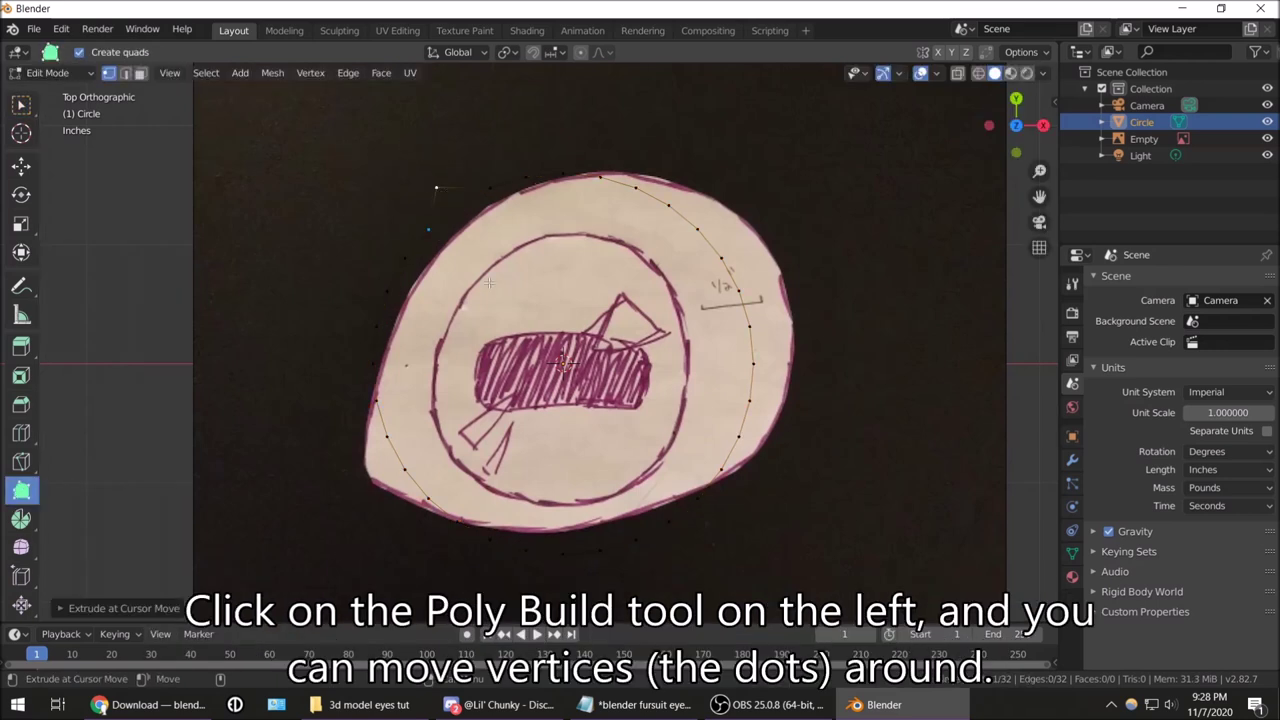
{"action": "key", "text": "ctrl+z"}
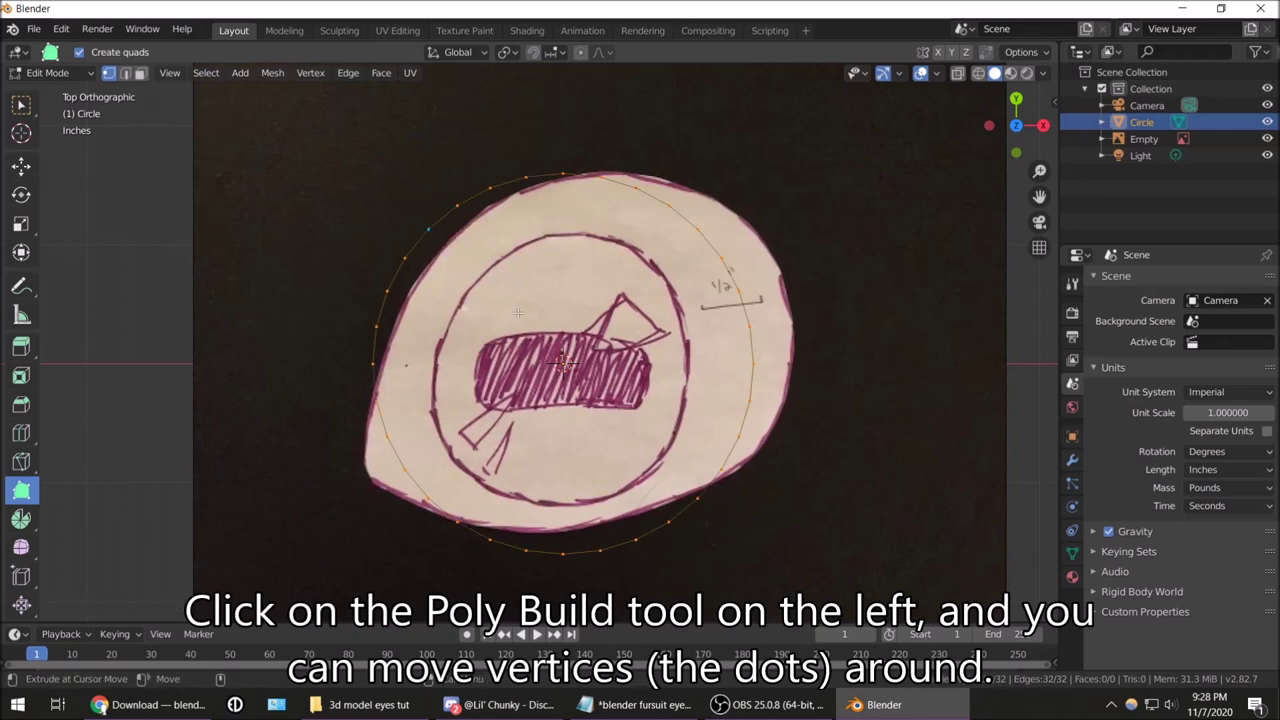
{"action": "scroll", "coordinate": [518, 348], "scroll_direction": "up", "scroll_amount": 1}
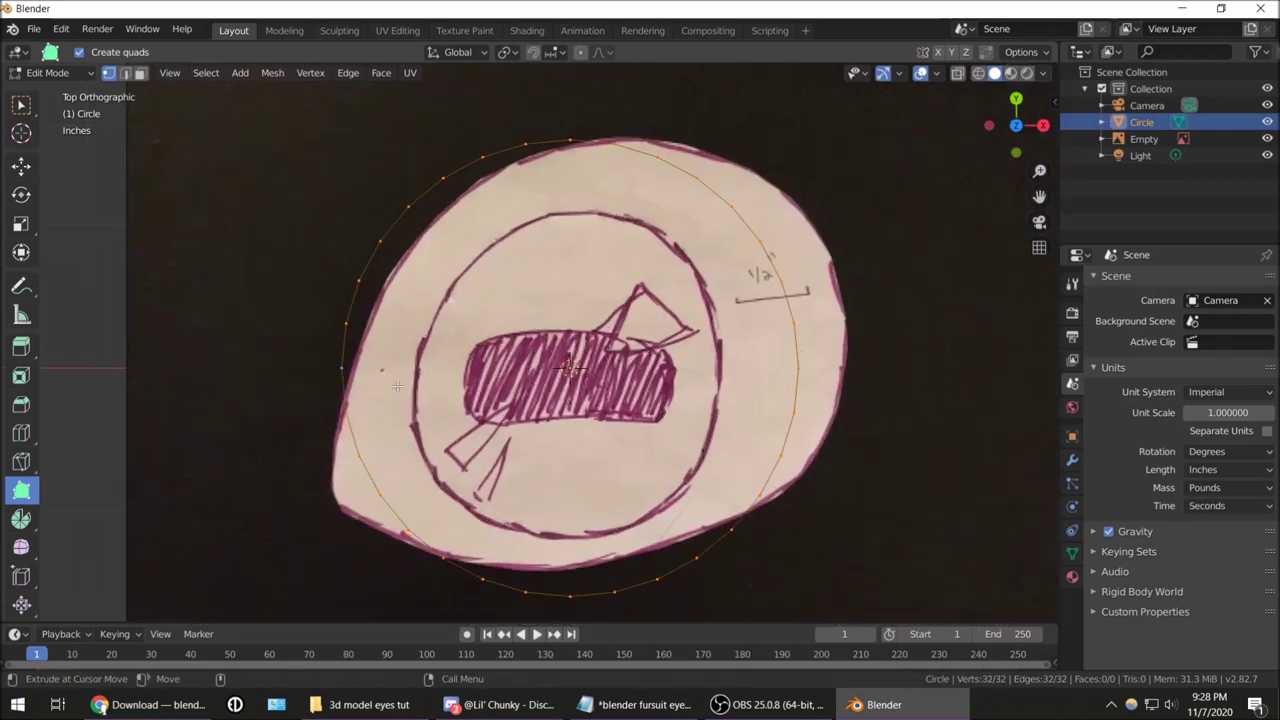
{"action": "left_click_drag", "start_coordinate": [356, 455], "coordinate": [332, 463]}
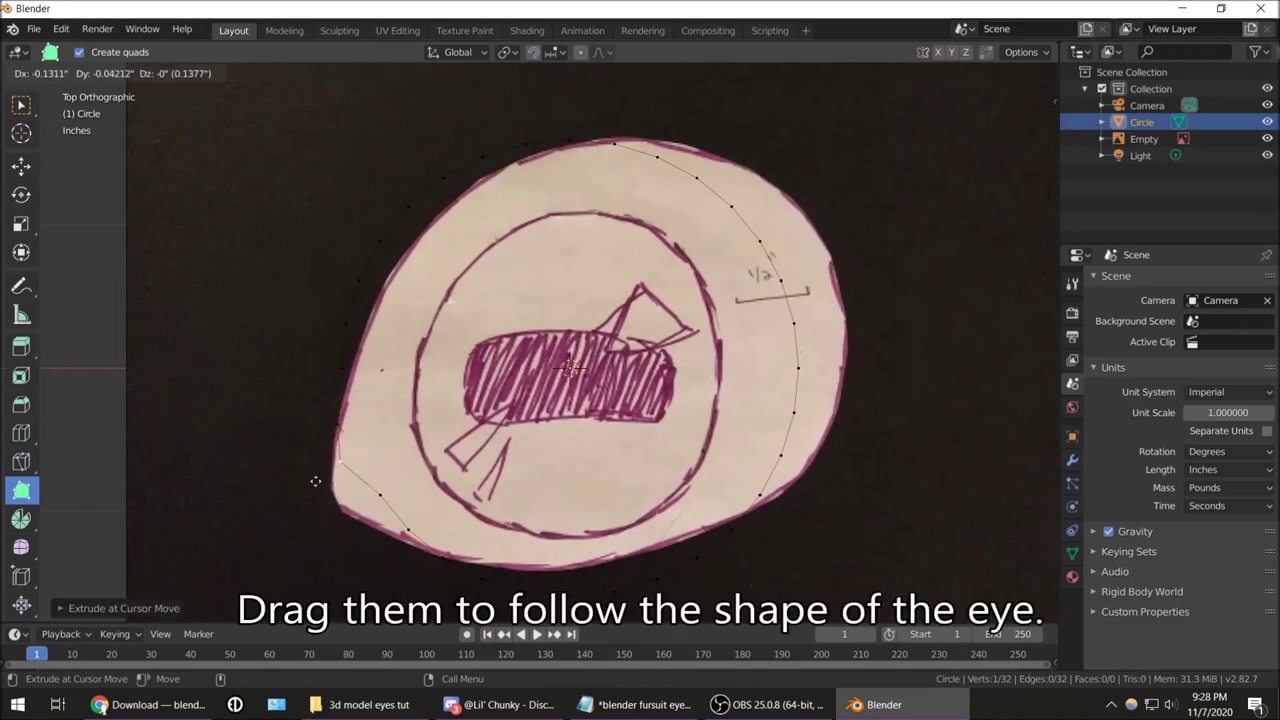
{"action": "mouse_move", "coordinate": [353, 517]}
{"action": "left_mouse_down"}
{"action": "mouse_move", "coordinate": [315, 508]}
{"action": "mouse_move", "coordinate": [403, 560]}
{"action": "mouse_move", "coordinate": [626, 595]}
{"action": "mouse_move", "coordinate": [650, 555]}
{"action": "mouse_move", "coordinate": [714, 566]}
{"action": "mouse_move", "coordinate": [747, 528]}
{"action": "left_mouse_up"}
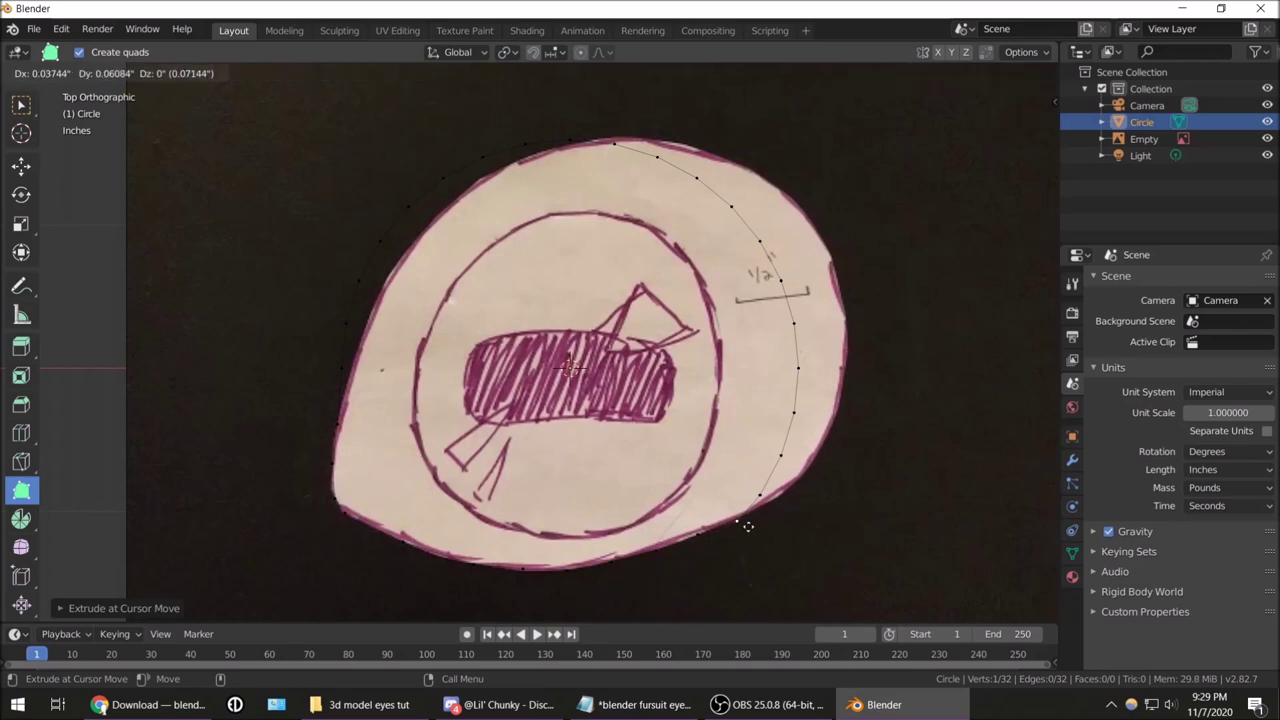
Drag the remaining vertices onto the eye's right, lower, top and left rim
{"action": "scroll", "coordinate": [746, 524], "scroll_direction": "up", "scroll_amount": 3}
{"action": "middle_click_drag", "start_coordinate": [880, 330], "coordinate": [801, 255], "text": "shift"}
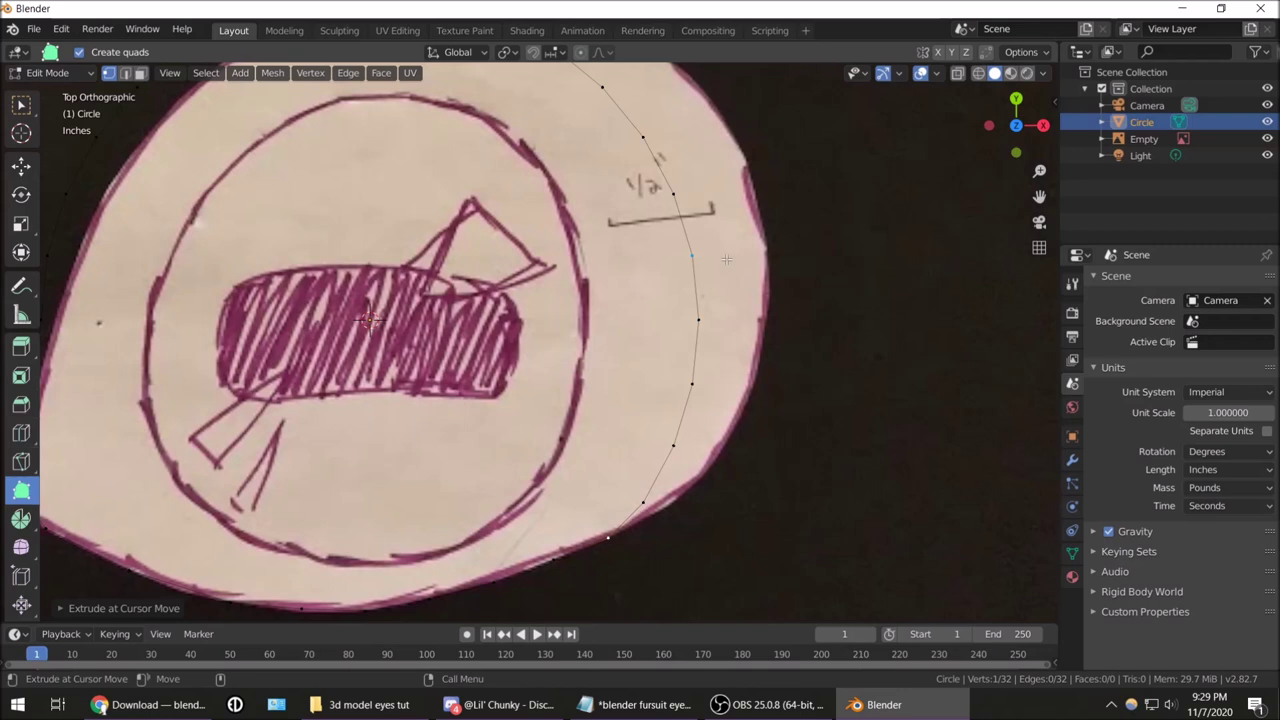
{"action": "mouse_move", "coordinate": [801, 255]}
{"action": "left_mouse_down"}
{"action": "mouse_move", "coordinate": [795, 330]}
{"action": "mouse_move", "coordinate": [672, 500]}
{"action": "left_mouse_up"}
{"action": "left_click_drag", "start_coordinate": [672, 500], "coordinate": [740, 457]}
{"action": "middle_click_drag", "start_coordinate": [734, 459], "coordinate": [771, 339], "text": "shift"}
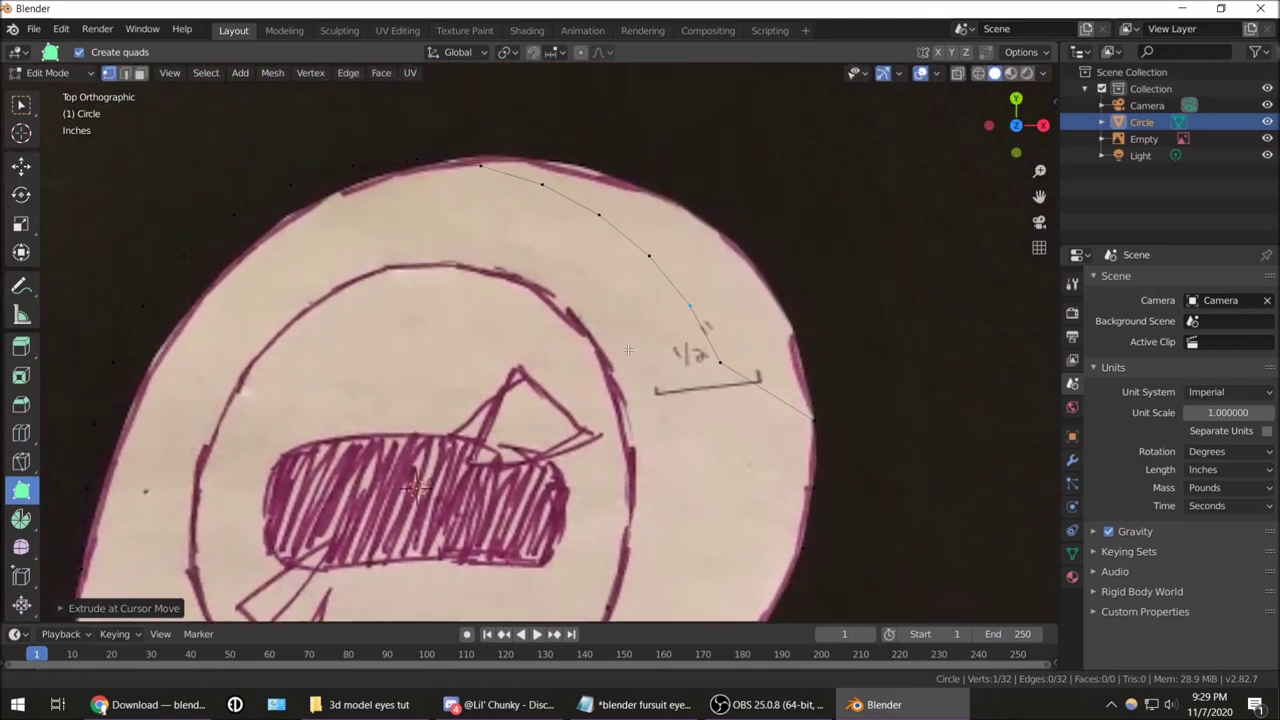
{"action": "left_click_drag", "start_coordinate": [789, 341], "coordinate": [708, 220]}
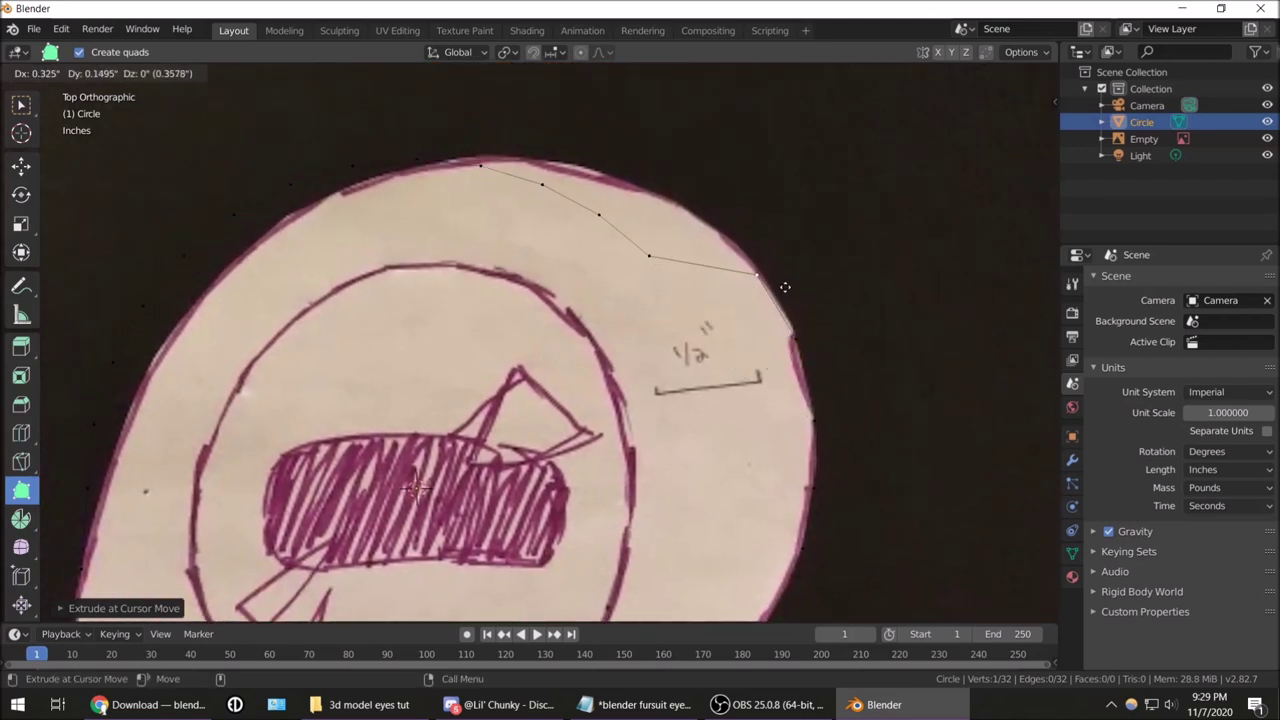
{"action": "left_click_drag", "start_coordinate": [741, 195], "coordinate": [572, 145]}
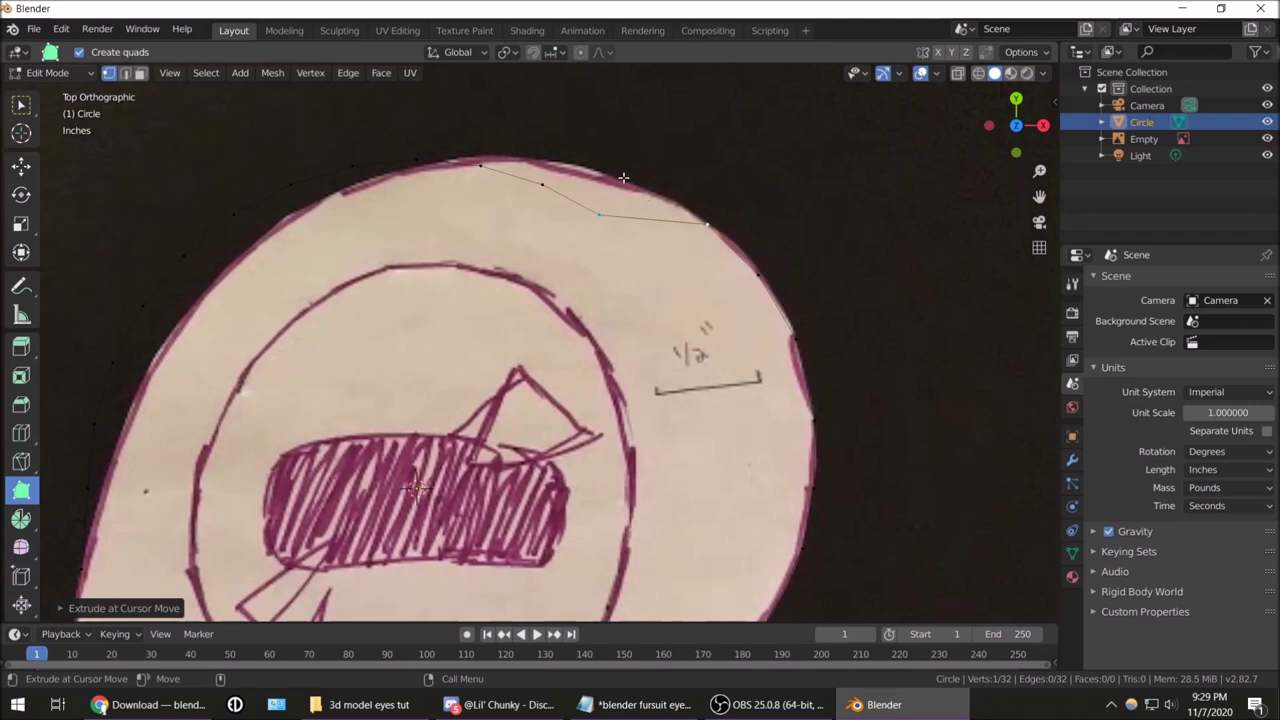
{"action": "mouse_move", "coordinate": [572, 145]}
{"action": "left_mouse_down"}
{"action": "mouse_move", "coordinate": [494, 149]}
{"action": "mouse_move", "coordinate": [350, 195]}
{"action": "mouse_move", "coordinate": [249, 238]}
{"action": "mouse_move", "coordinate": [252, 255]}
{"action": "left_mouse_up"}
{"action": "middle_click_drag", "start_coordinate": [192, 365], "coordinate": [427, 295], "text": "shift"}
{"action": "mouse_move", "coordinate": [416, 221]}
{"action": "left_mouse_down"}
{"action": "mouse_move", "coordinate": [334, 357]}
{"action": "mouse_move", "coordinate": [338, 426]}
{"action": "mouse_move", "coordinate": [353, 433]}
{"action": "left_mouse_up"}
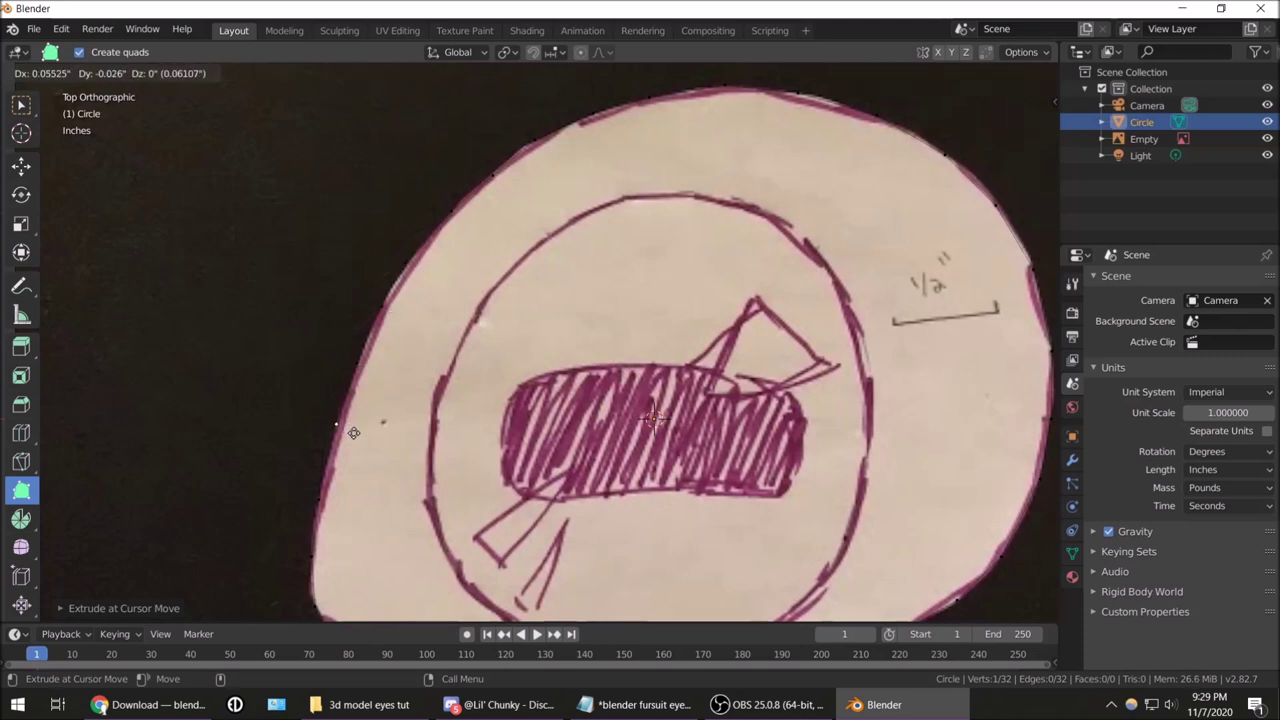
{"action": "scroll", "coordinate": [353, 433], "scroll_direction": "down", "scroll_amount": 3}
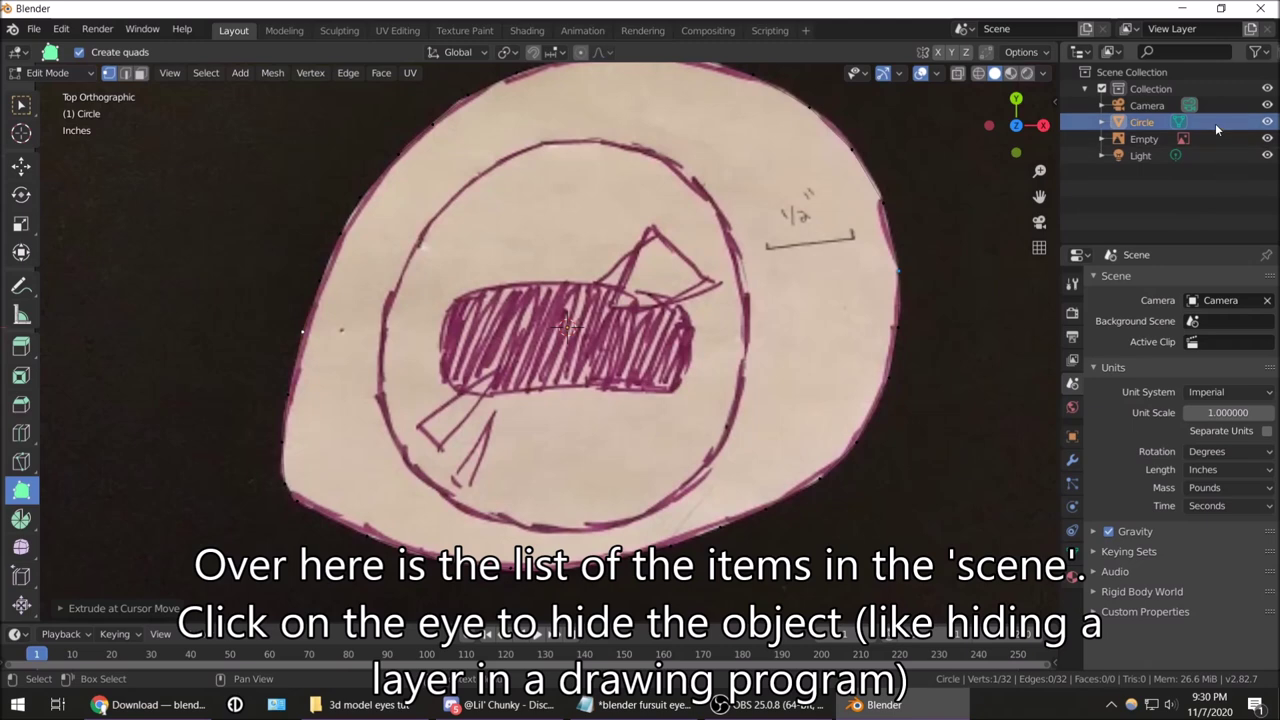
Hide the reference image Empty and box-select all 32 outline vertices
{"action": "left_click", "coordinate": [1268, 141]}
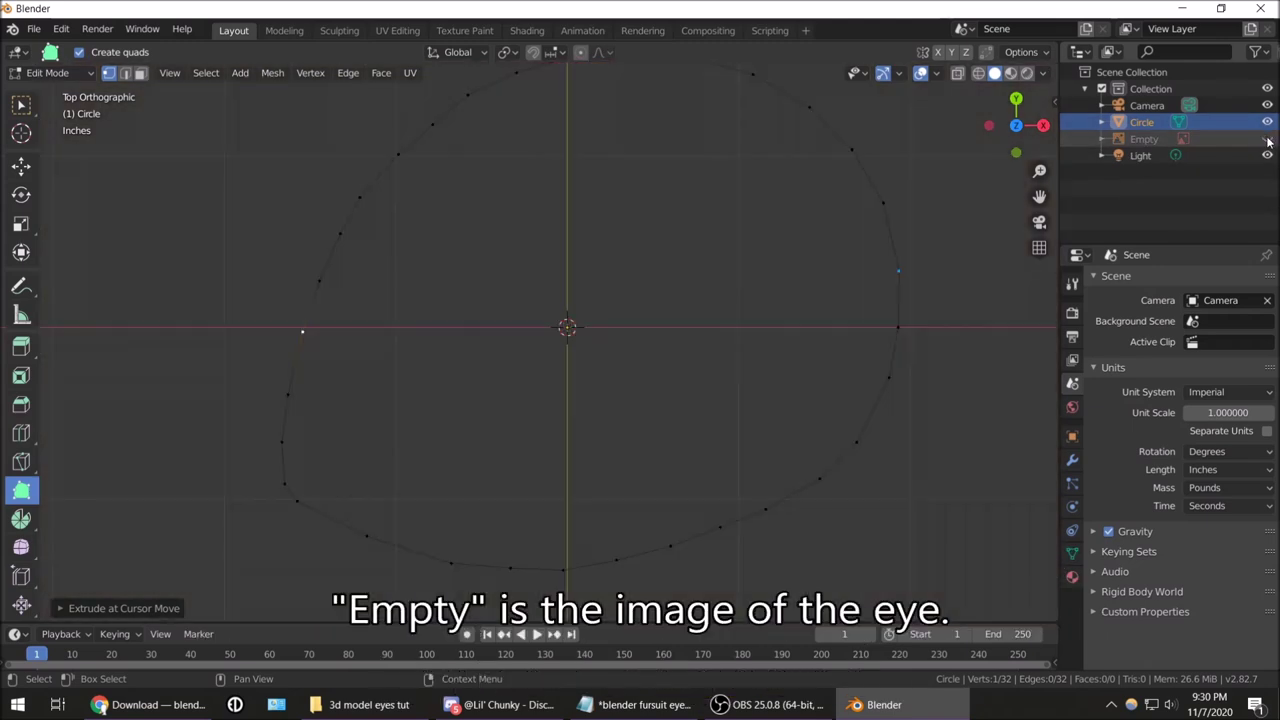
{"action": "scroll", "coordinate": [915, 297], "scroll_direction": "down", "scroll_amount": 1}
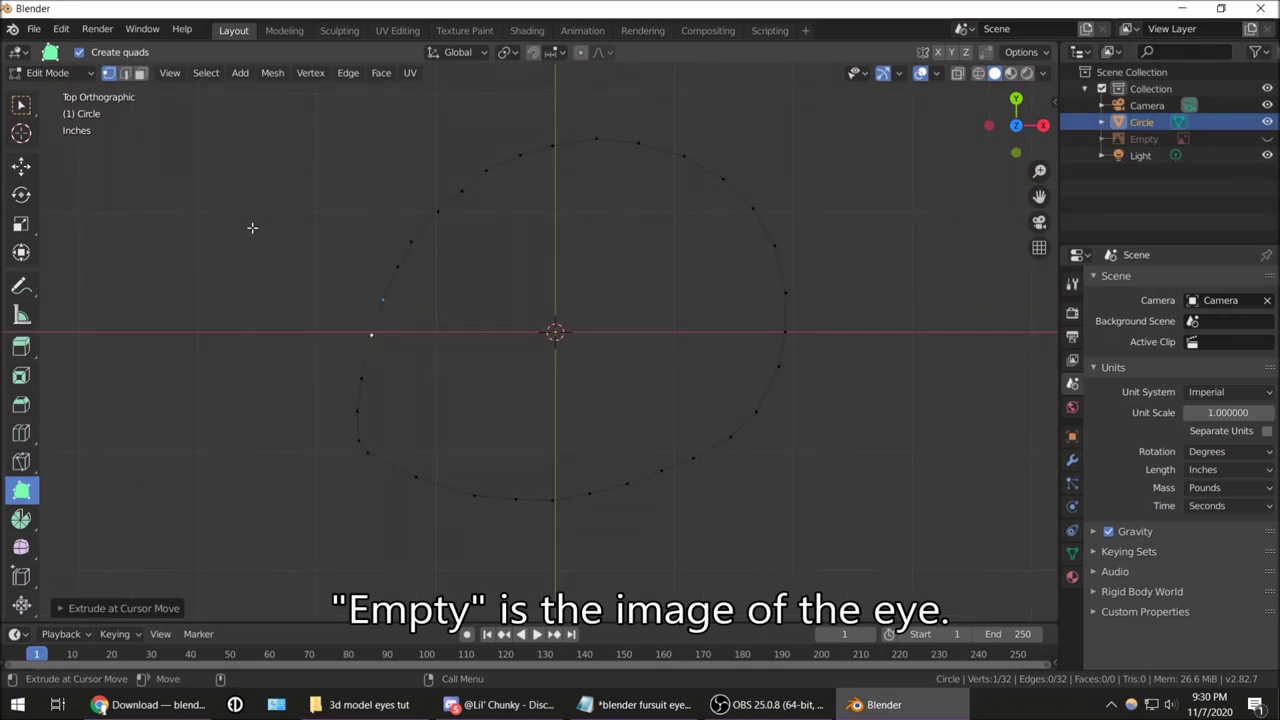
{"action": "left_click", "coordinate": [21, 104]}
{"action": "left_click_drag", "start_coordinate": [312, 117], "coordinate": [842, 500]}
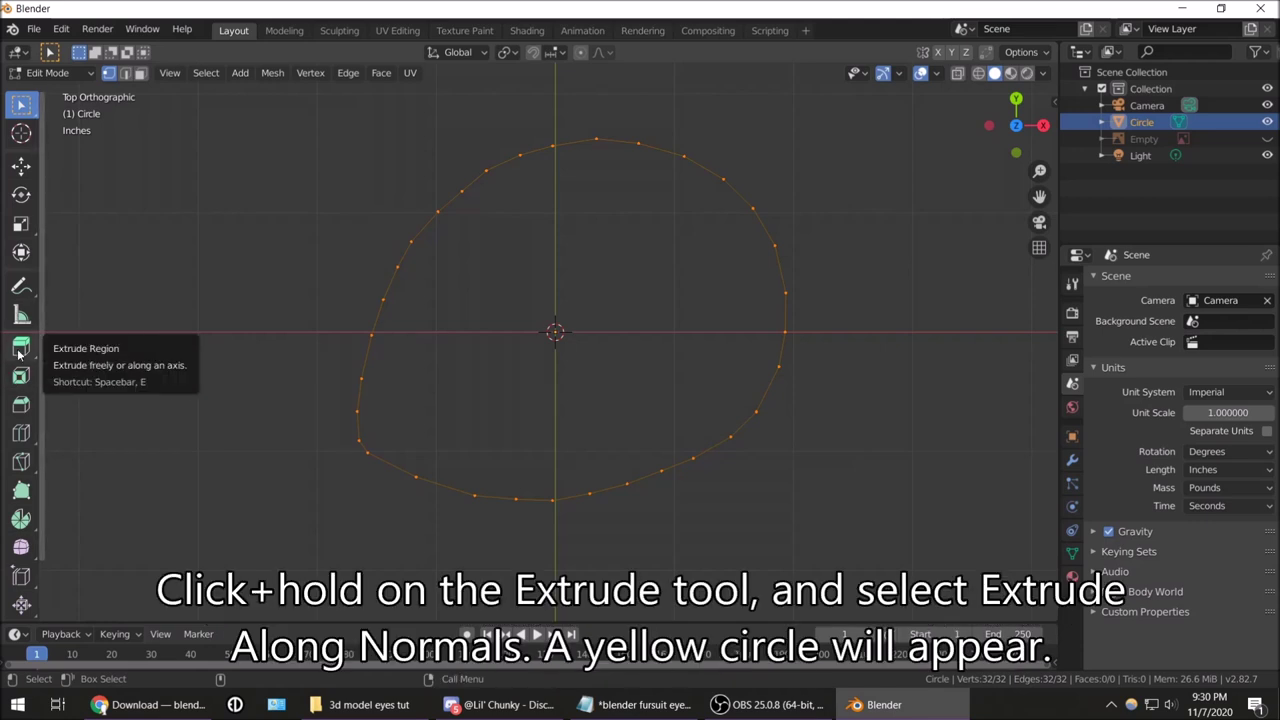
Extrude the outline inward along normals to form a ring of 32 faces
{"action": "left_click_drag", "start_coordinate": [19, 353], "coordinate": [125, 390]}
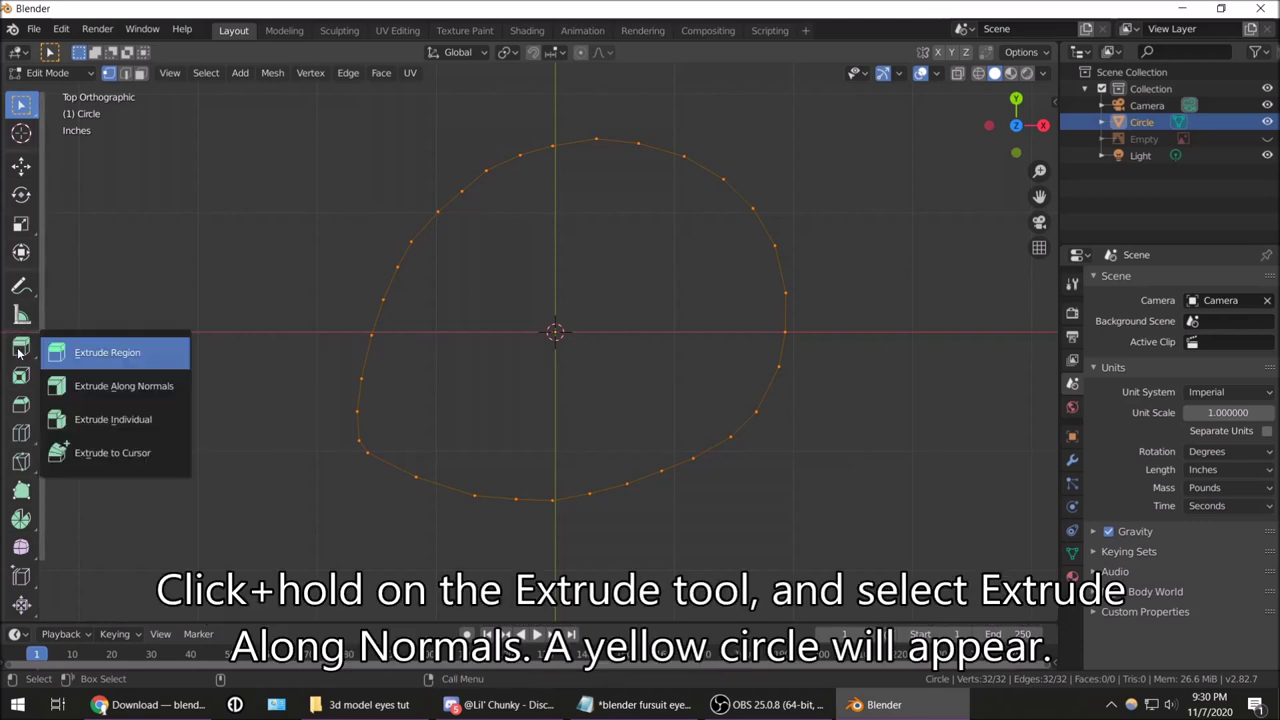
{"action": "left_click", "coordinate": [124, 387]}
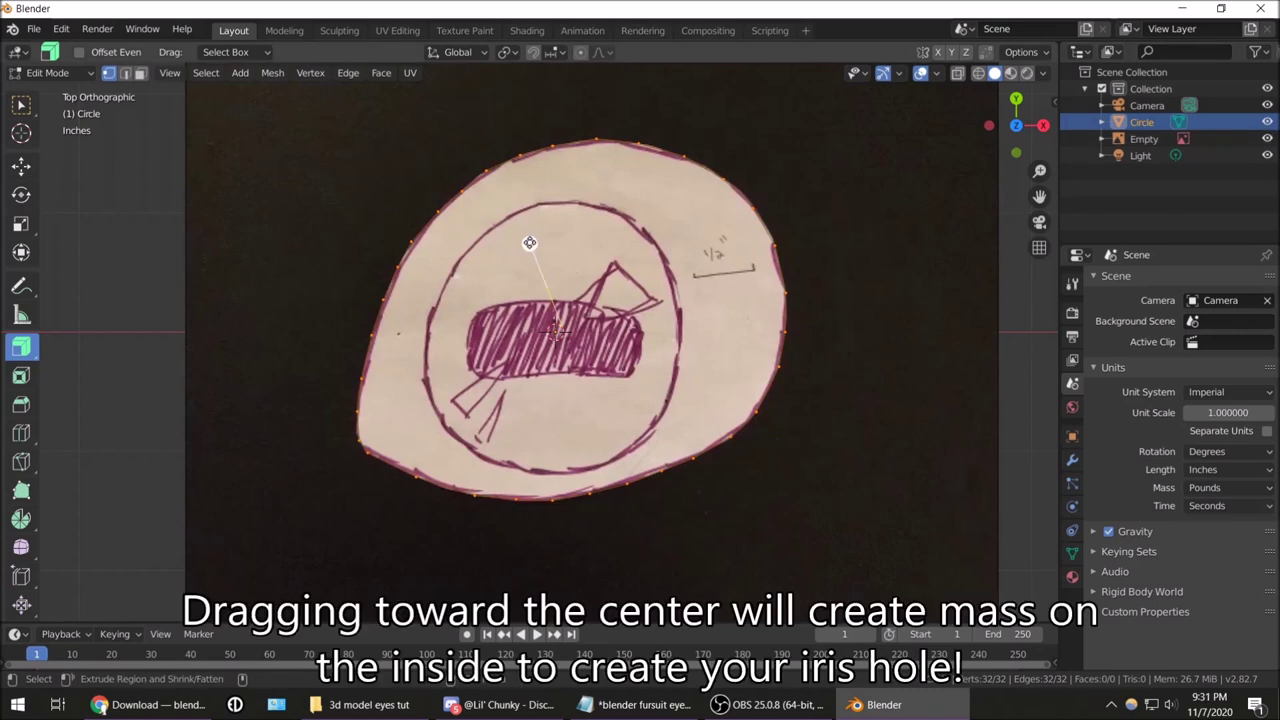
{"action": "mouse_move", "coordinate": [530, 243]}
{"action": "left_mouse_down"}
{"action": "mouse_move", "coordinate": [595, 350]}
{"action": "mouse_move", "coordinate": [622, 430]}
{"action": "mouse_move", "coordinate": [704, 509]}
{"action": "left_mouse_up"}
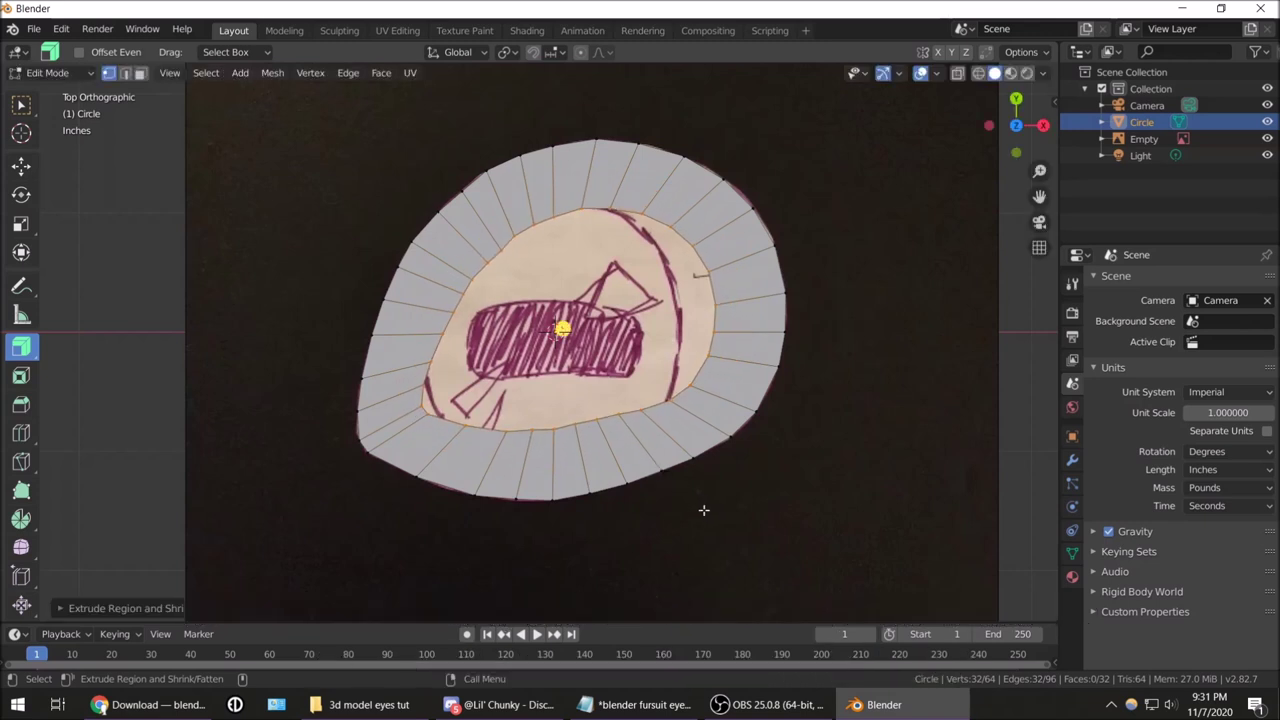
Turn on X-Ray and snap the first inner ring vertices onto the eye-hole outline
{"action": "left_click", "coordinate": [21, 490]}
{"action": "scroll", "coordinate": [517, 277], "scroll_direction": "up", "scroll_amount": 3}
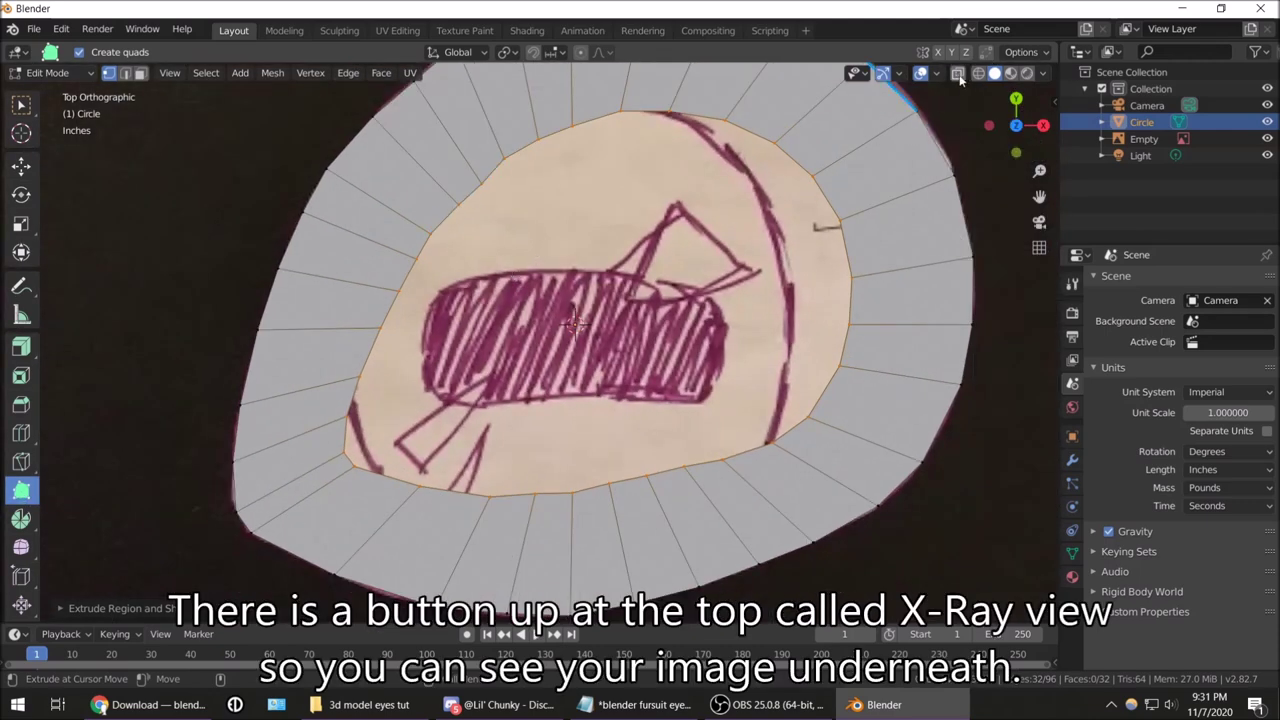
{"action": "left_click", "coordinate": [958, 74]}
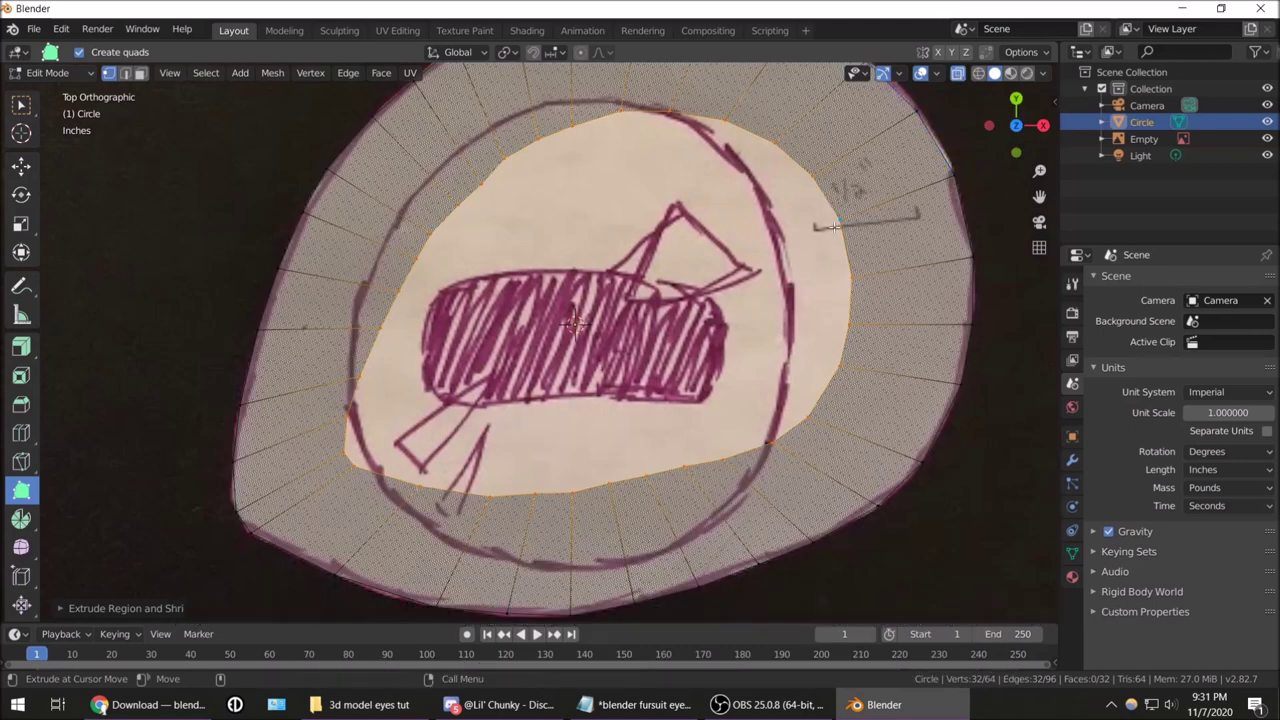
{"action": "left_click", "coordinate": [833, 226]}
{"action": "key", "text": "g"}
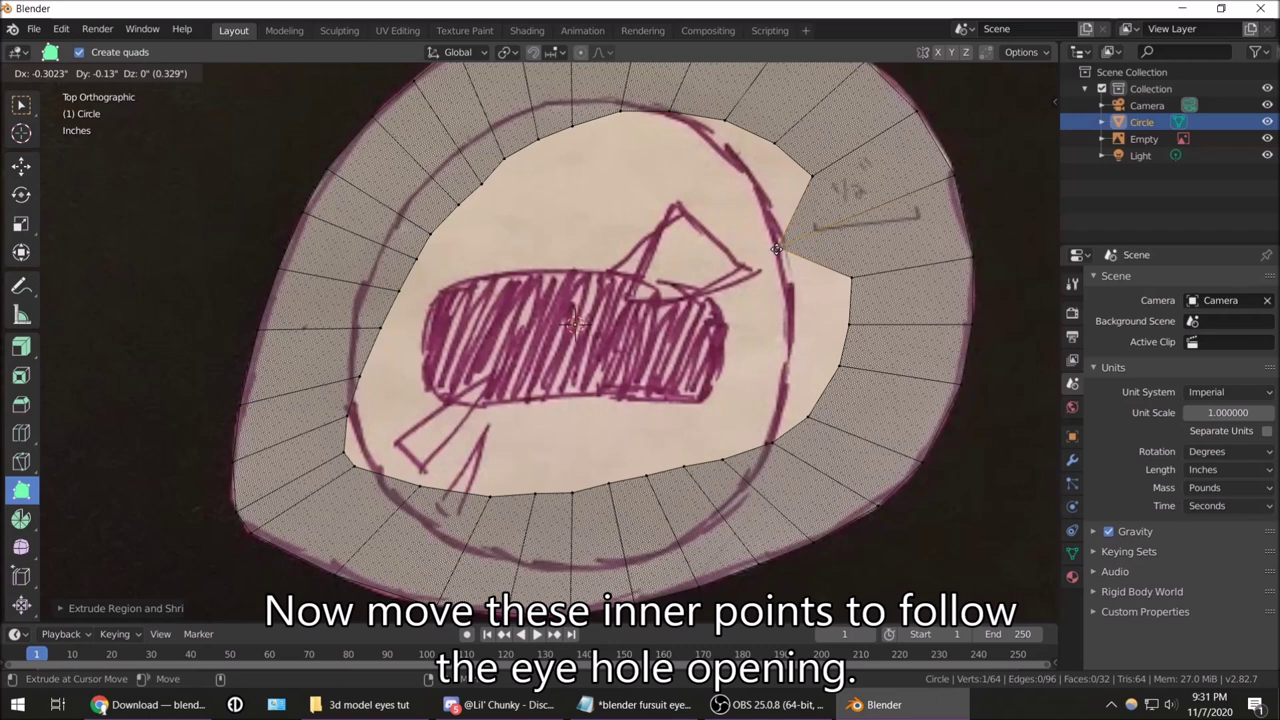
{"action": "left_click", "coordinate": [776, 248]}
{"action": "left_click", "coordinate": [848, 281]}
{"action": "key", "text": "g"}
{"action": "left_click", "coordinate": [790, 298]}
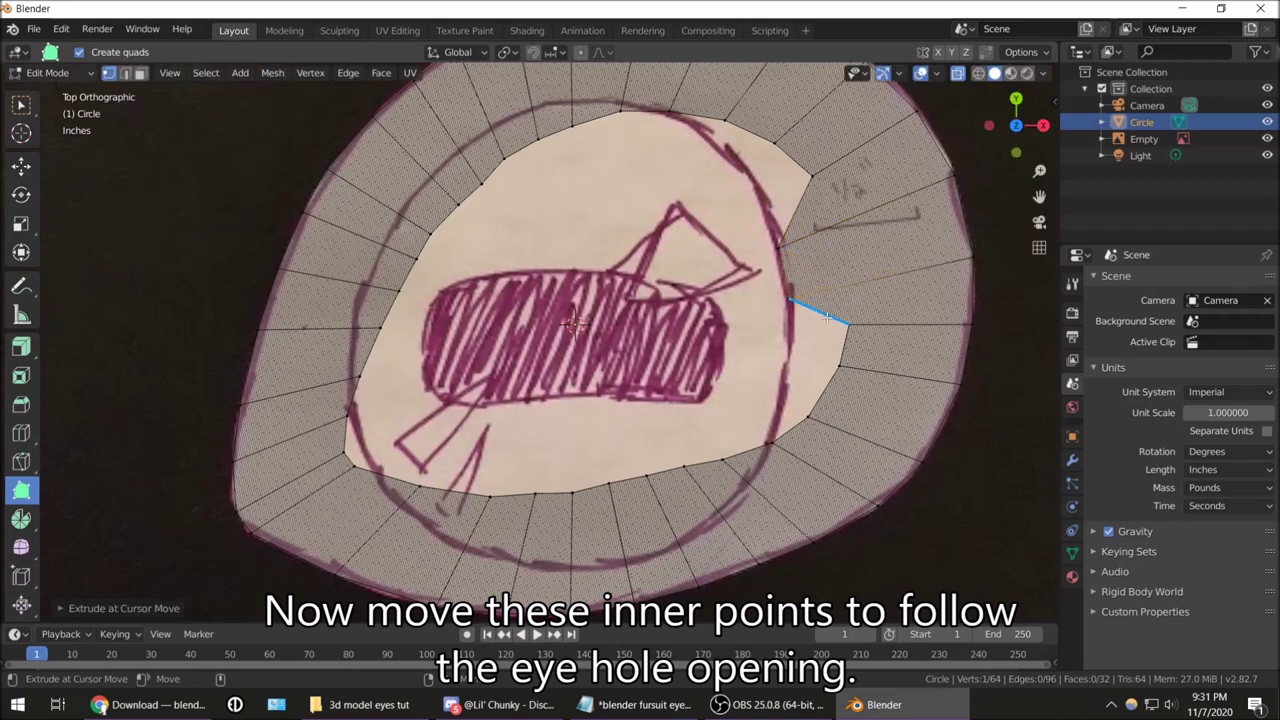
{"action": "left_click", "coordinate": [850, 324]}
{"action": "key", "text": "g"}
{"action": "left_click", "coordinate": [830, 354]}
Snap more inner vertices onto the lower part of the eye-hole outline
{"action": "left_click", "coordinate": [833, 365]}
{"action": "key", "text": "g"}
{"action": "left_click", "coordinate": [782, 405]}
{"action": "left_click", "coordinate": [810, 418]}
{"action": "key", "text": "g"}
{"action": "left_click", "coordinate": [757, 452]}
{"action": "left_click", "coordinate": [788, 341]}
{"action": "key", "text": "g"}
{"action": "left_click", "coordinate": [790, 337]}
Pan across the sketch and place two more inner vertices on the outline
{"action": "scroll", "coordinate": [922, 293], "scroll_direction": "up", "scroll_amount": 3}
{"action": "middle_click_drag", "start_coordinate": [922, 293], "coordinate": [614, 406], "text": "shift"}
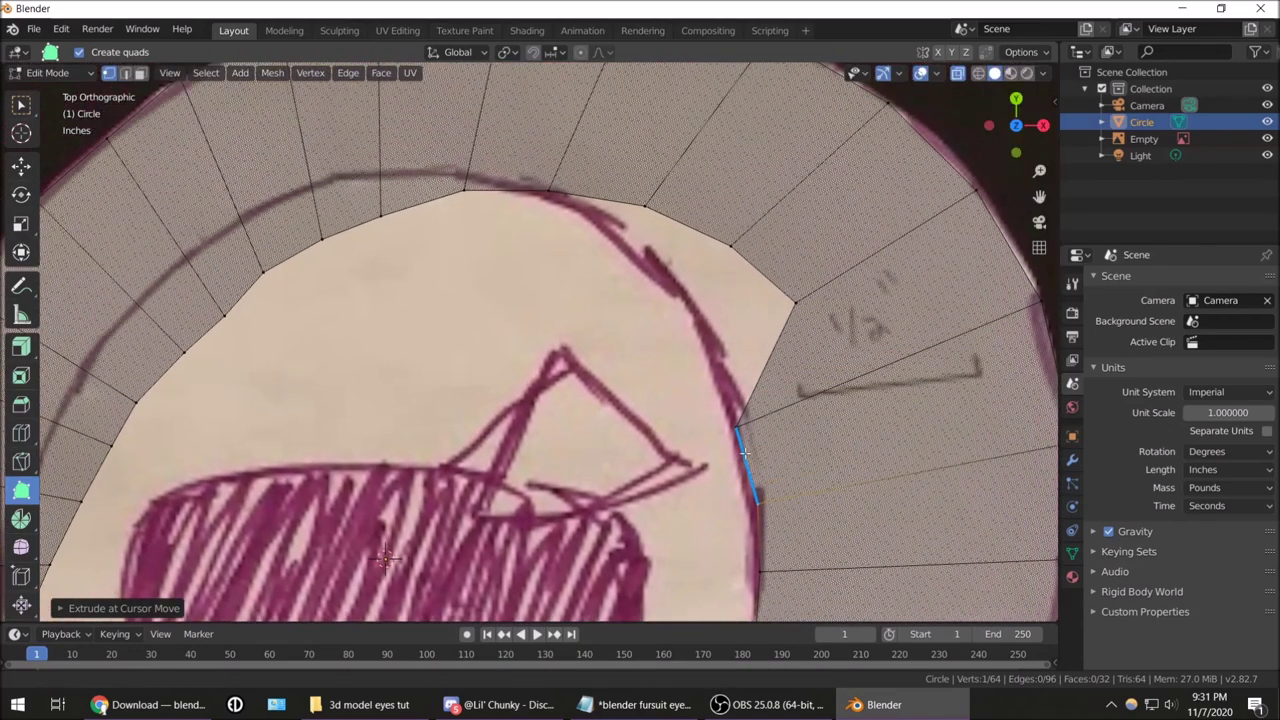
{"action": "middle_click_drag", "start_coordinate": [711, 173], "coordinate": [801, 312], "text": "shift"}
{"action": "left_click", "coordinate": [801, 312]}
{"action": "key", "text": "g"}
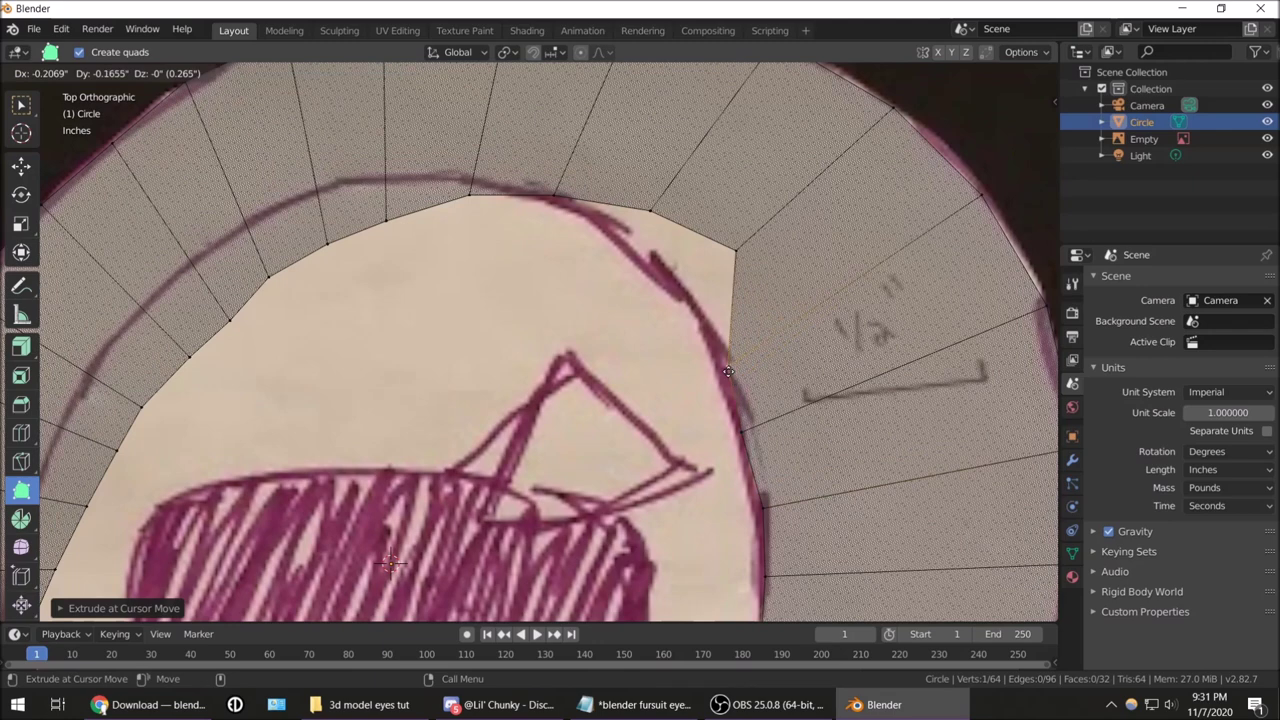
{"action": "left_click", "coordinate": [722, 370]}
{"action": "left_click", "coordinate": [650, 211]}
{"action": "key", "text": "g"}
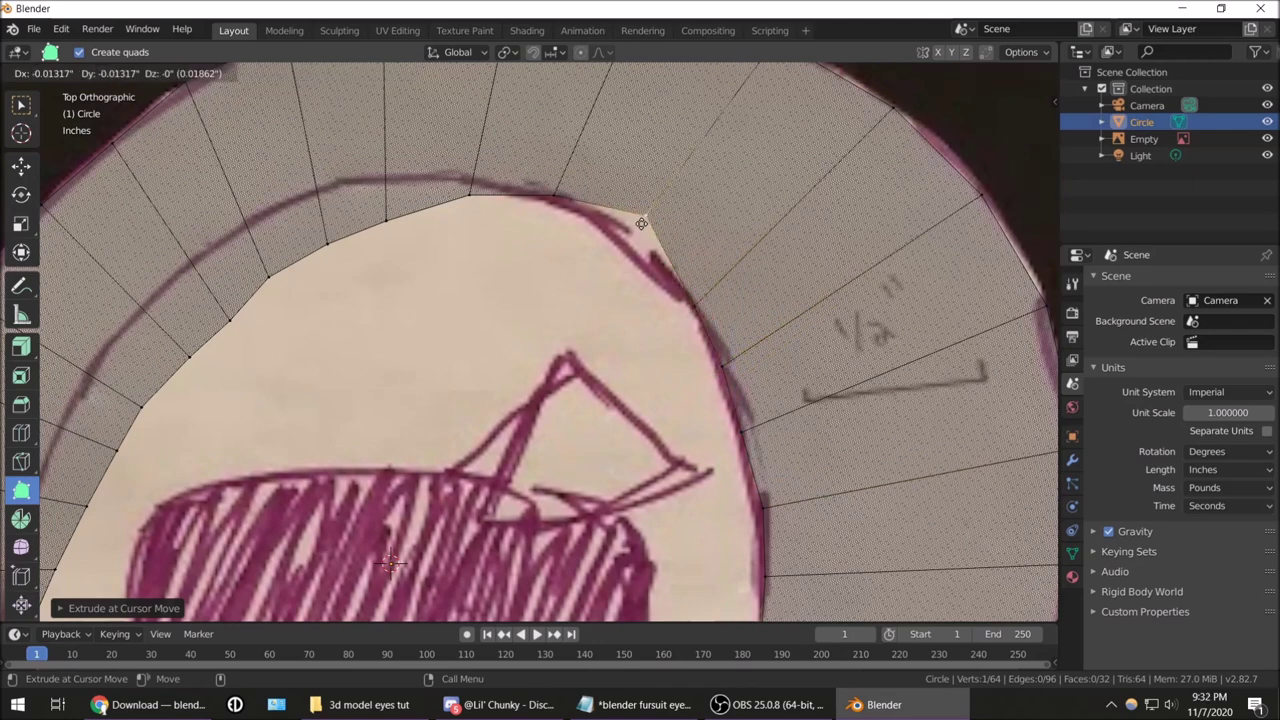
{"action": "left_click", "coordinate": [631, 247]}
Snap the inner vertices along the top of the eye hole onto the outline
{"action": "middle_click_drag", "start_coordinate": [340, 300], "coordinate": [565, 317], "text": "shift"}
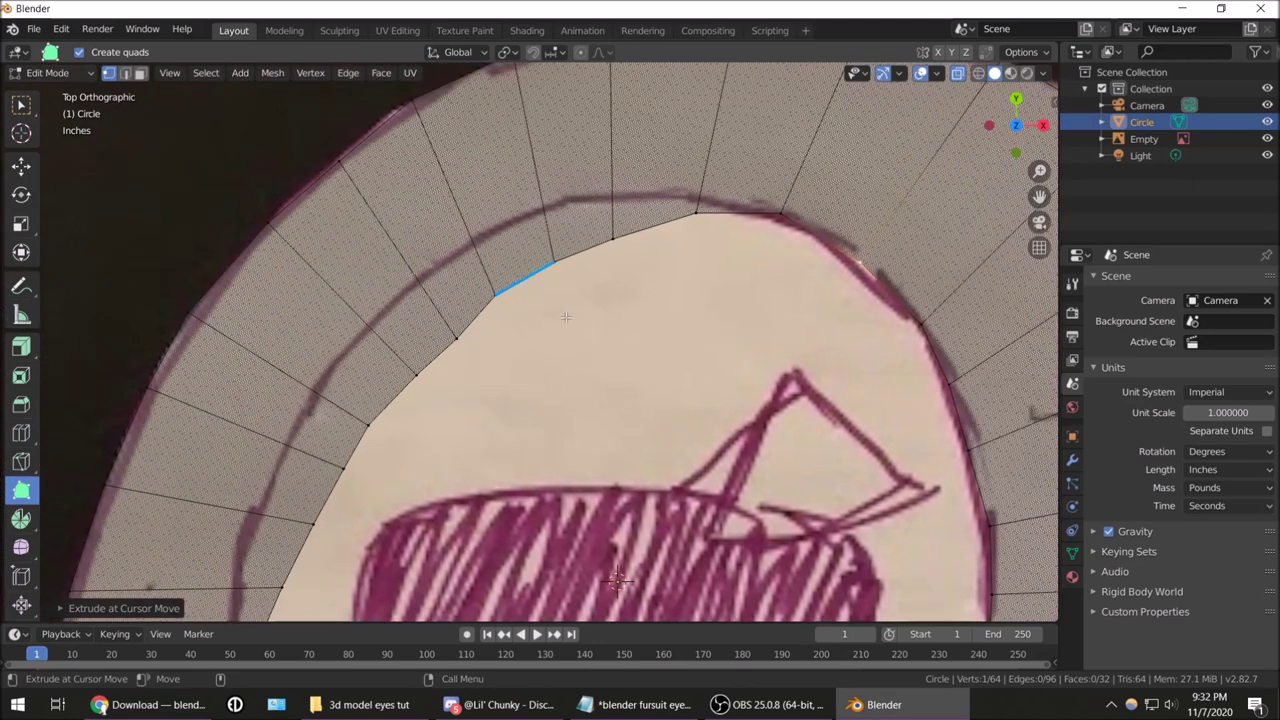
{"action": "left_click", "coordinate": [459, 336]}
{"action": "key", "text": "g"}
{"action": "left_click", "coordinate": [413, 285]}
{"action": "left_click", "coordinate": [494, 295]}
{"action": "key", "text": "g"}
{"action": "left_click", "coordinate": [472, 244]}
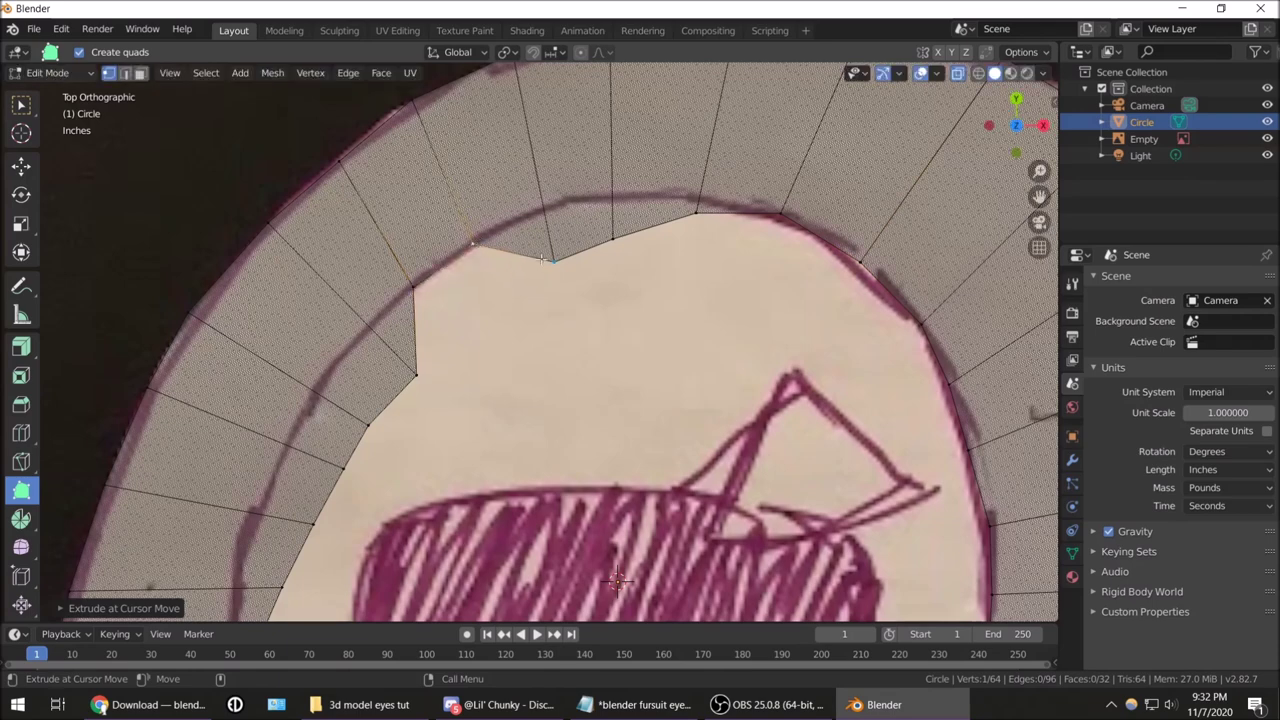
{"action": "key", "text": "g"}
{"action": "left_click", "coordinate": [546, 210]}
{"action": "left_click", "coordinate": [612, 239]}
{"action": "key", "text": "g"}
{"action": "left_click", "coordinate": [620, 197]}
Adjust the remaining top-left inner vertices onto the eye-hole outline
{"action": "left_click", "coordinate": [695, 211]}
{"action": "key", "text": "g"}
{"action": "left_click", "coordinate": [701, 199]}
{"action": "middle_click_drag", "start_coordinate": [701, 199], "coordinate": [853, 104], "text": "shift"}
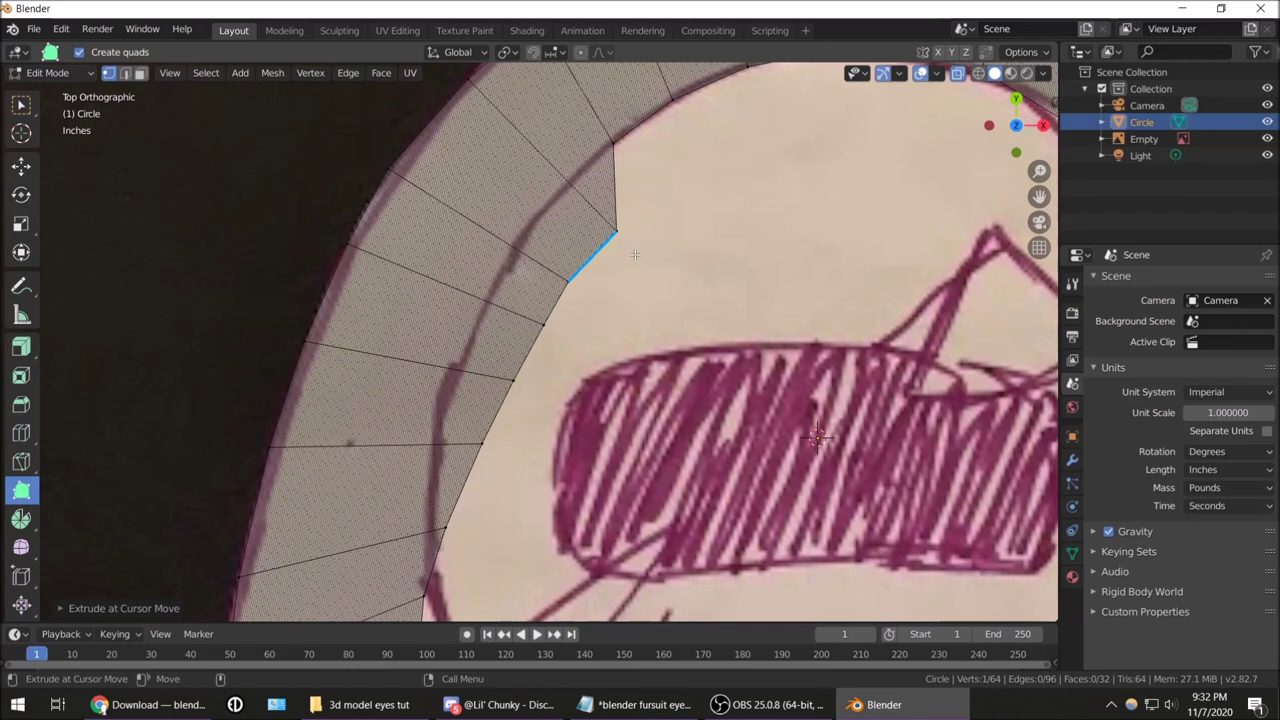
{"action": "key", "text": "g"}
{"action": "left_click", "coordinate": [572, 203]}
Add faces along the inner edge toward the outline, undoing the stray ones
{"action": "left_click", "coordinate": [534, 314], "text": "ctrl"}
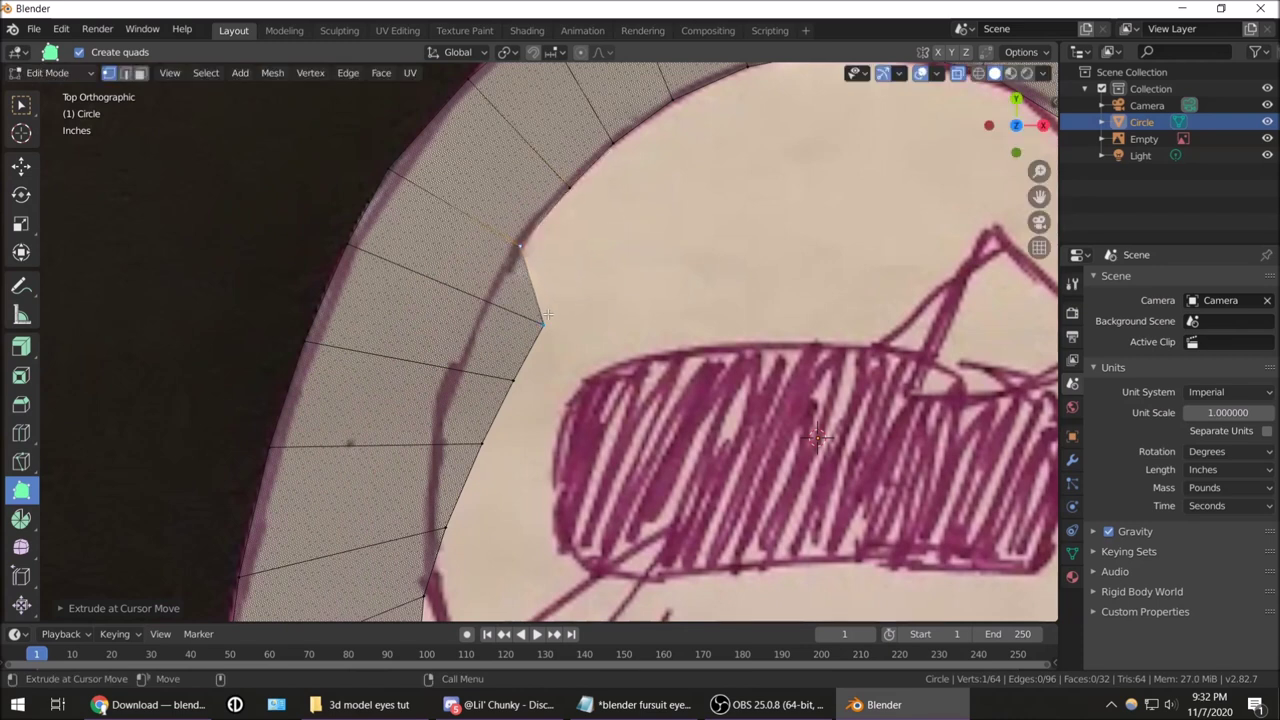
{"action": "left_click_drag", "start_coordinate": [545, 328], "coordinate": [489, 302]}
{"action": "key", "text": "g"}
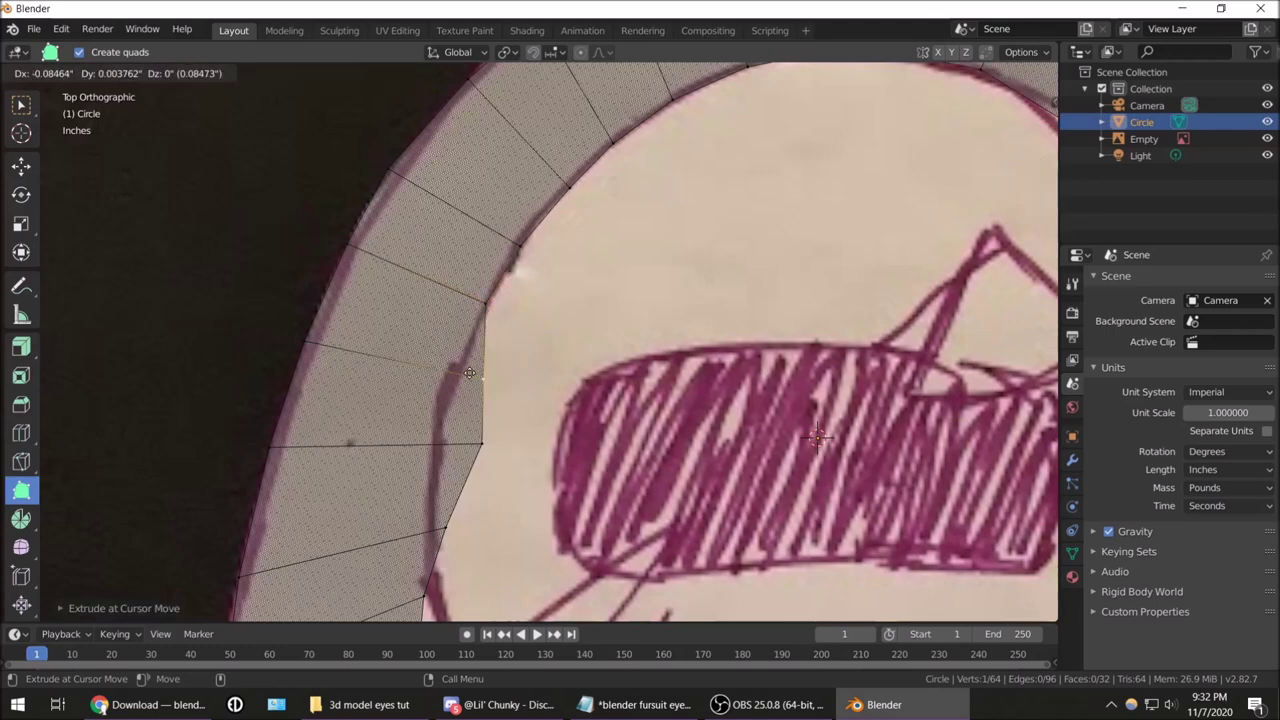
{"action": "left_click", "coordinate": [565, 428]}
{"action": "middle_click_drag", "start_coordinate": [565, 428], "coordinate": [585, 388], "text": "shift"}
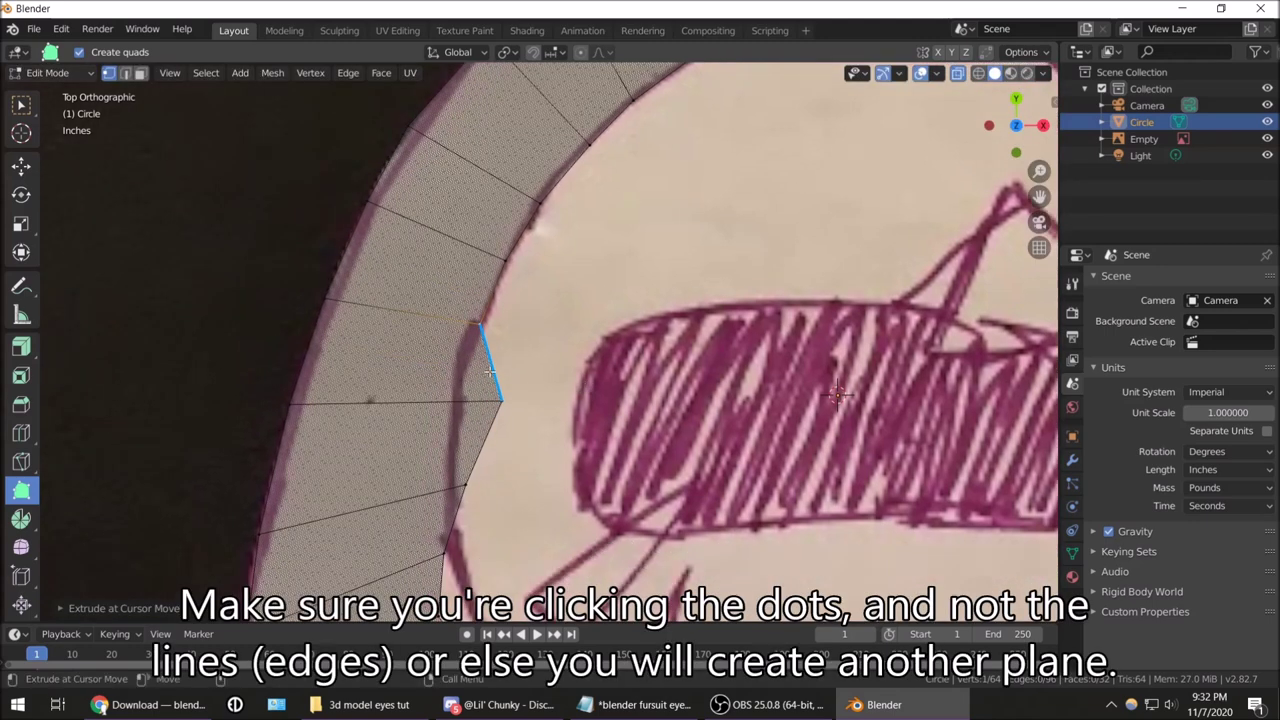
{"action": "right_click", "coordinate": [523, 376], "text": "ctrl"}
{"action": "right_click", "coordinate": [529, 457], "text": "ctrl"}
{"action": "right_click", "coordinate": [374, 400], "text": "ctrl"}
{"action": "key", "text": "ctrl+z"}
{"action": "right_click", "coordinate": [591, 339], "text": "ctrl"}
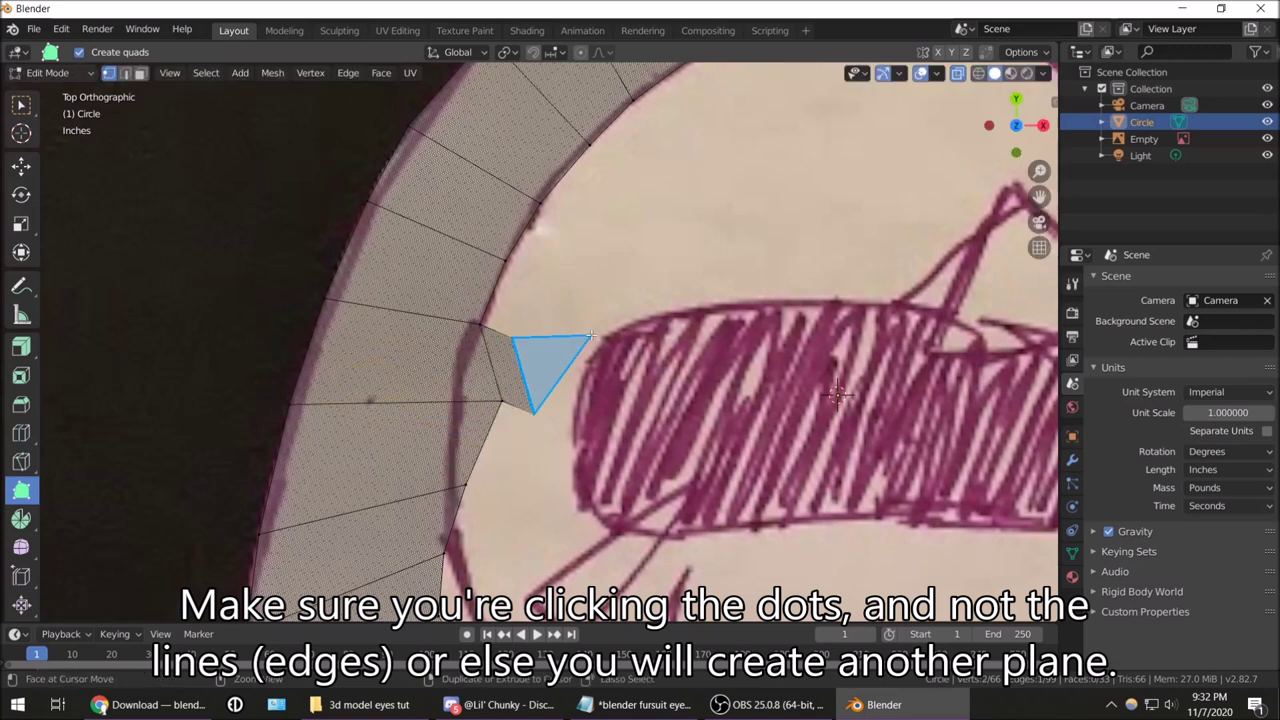
{"action": "key", "text": "ctrl+z"}
{"action": "key", "text": "ctrl+z"}
{"action": "key", "text": "ctrl+z"}
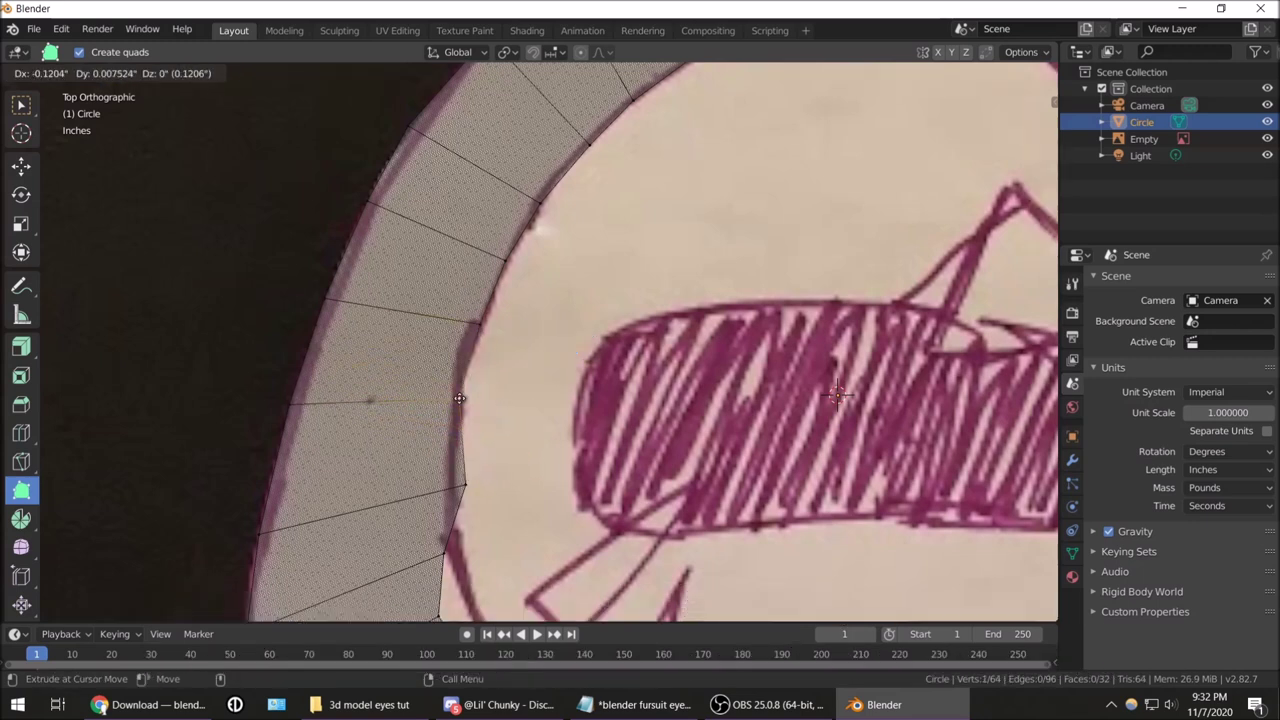
Snap the lower-left inner vertices and the first outer vertices onto the drawn outline
{"action": "middle_click_drag", "start_coordinate": [575, 508], "coordinate": [448, 264], "text": "shift"}
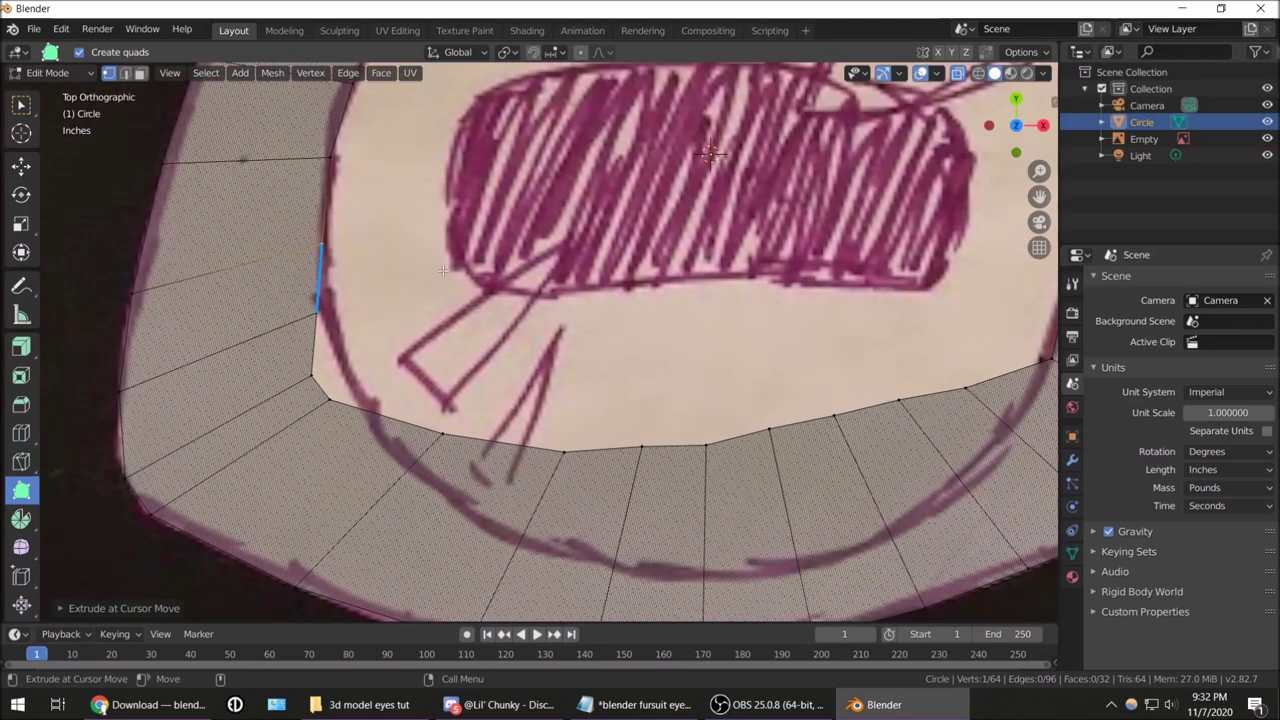
{"action": "key", "text": "g"}
{"action": "left_click", "coordinate": [318, 362]}
{"action": "key", "text": "g"}
{"action": "left_click", "coordinate": [341, 382]}
{"action": "key", "text": "g"}
{"action": "left_click", "coordinate": [364, 405]}
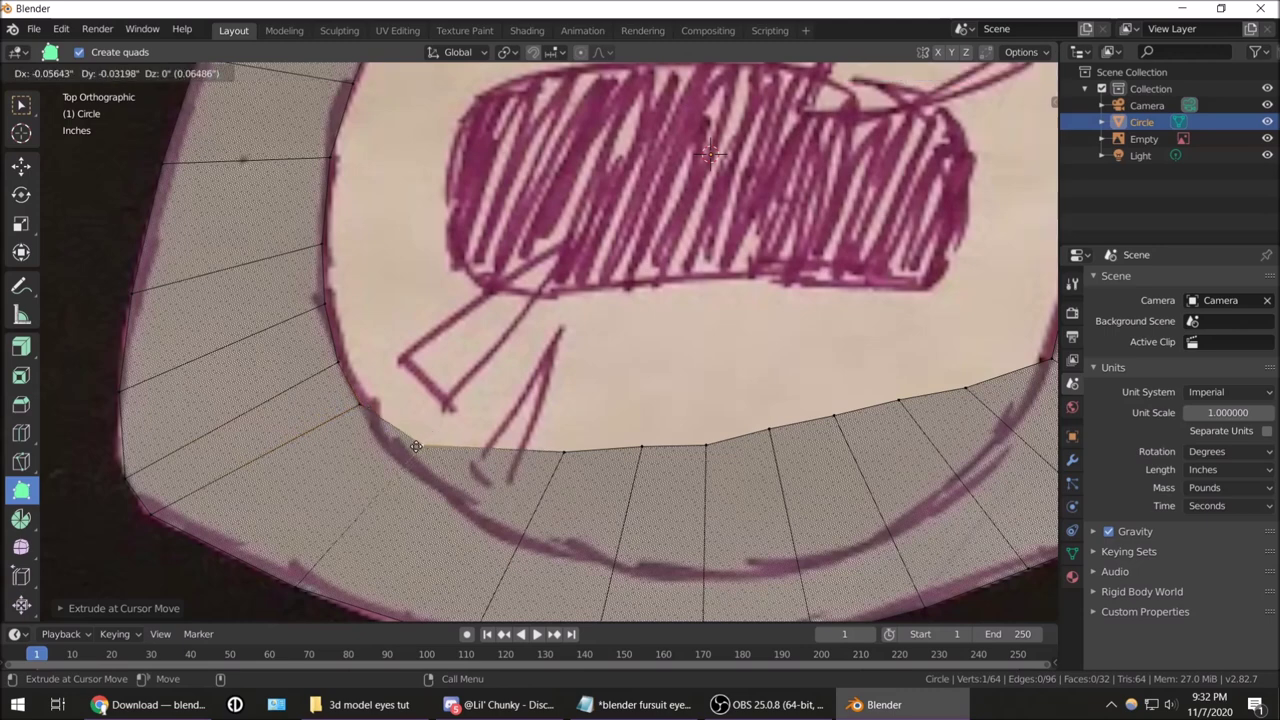
{"action": "left_click", "coordinate": [441, 433]}
{"action": "key", "text": "g"}
{"action": "left_click", "coordinate": [407, 467]}
{"action": "left_click", "coordinate": [563, 452]}
{"action": "key", "text": "g"}
{"action": "left_click", "coordinate": [505, 535]}
Trace the remaining outer ring vertices along the drawn eye outline
{"action": "mouse_move", "coordinate": [505, 535]}
{"action": "middle_mouse_down", "text": "shift"}
{"action": "mouse_move", "coordinate": [470, 500]}
{"action": "mouse_move", "coordinate": [230, 440]}
{"action": "middle_mouse_up", "text": "shift"}
{"action": "key", "text": "g"}
{"action": "left_click", "coordinate": [341, 467]}
{"action": "key", "text": "g"}
{"action": "left_click", "coordinate": [437, 481]}
{"action": "key", "text": "g"}
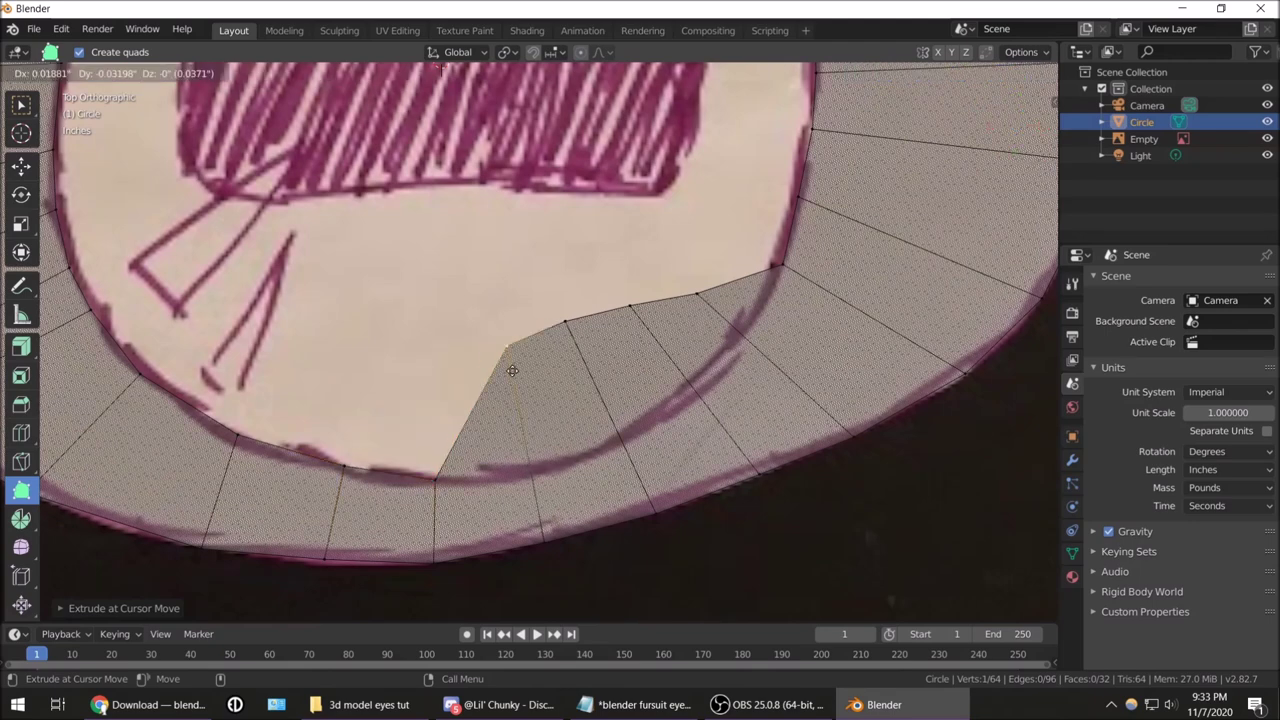
{"action": "left_click", "coordinate": [525, 477]}
{"action": "key", "text": "g"}
{"action": "left_click", "coordinate": [610, 440]}
{"action": "key", "text": "g"}
{"action": "left_click", "coordinate": [685, 388]}
{"action": "key", "text": "g"}
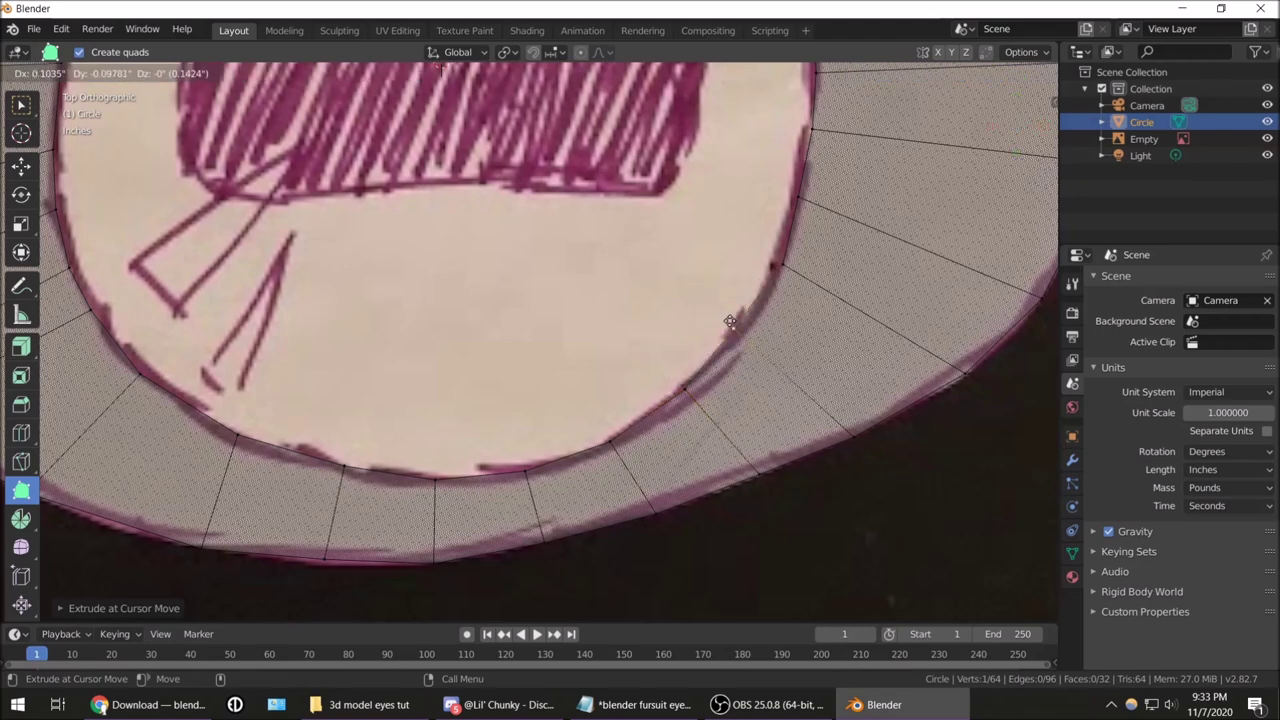
{"action": "left_click", "coordinate": [735, 327]}
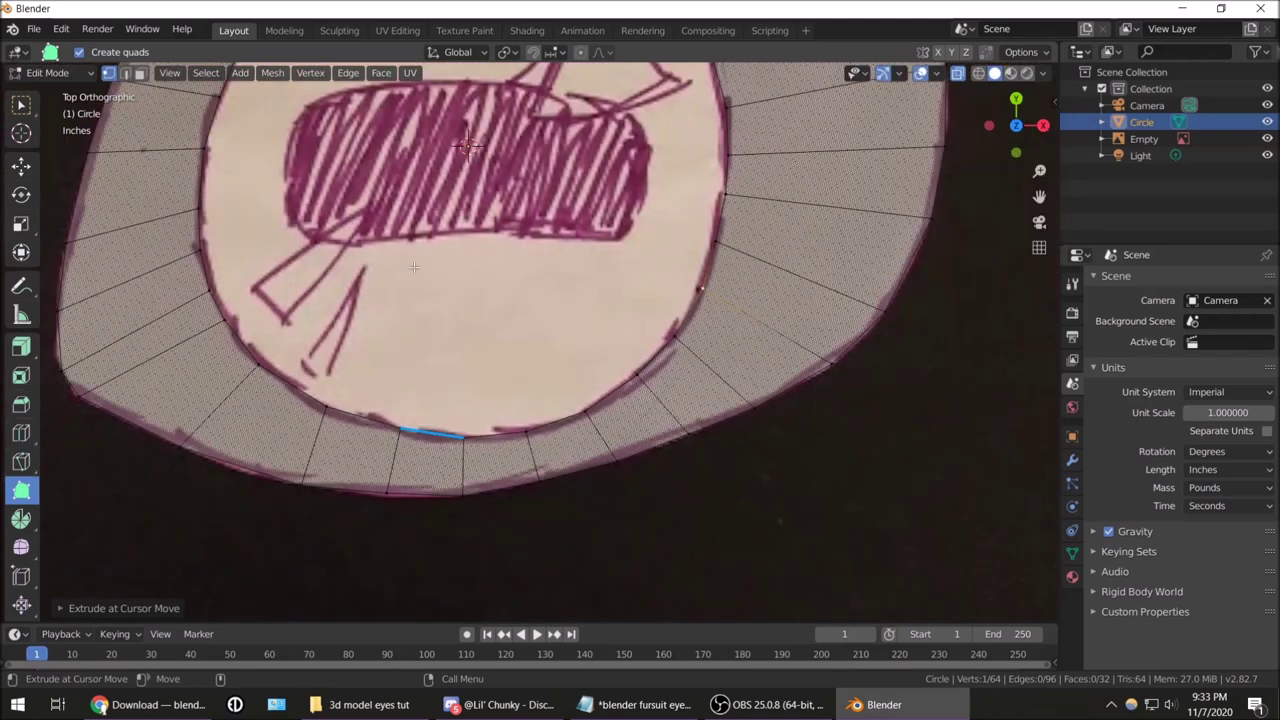
Turn X-Ray off so faces show opaque grey, and hide the reference image
{"action": "scroll", "coordinate": [465, 293], "scroll_direction": "down", "scroll_amount": 4}
{"action": "middle_click_drag", "start_coordinate": [465, 293], "coordinate": [505, 398], "text": "shift"}
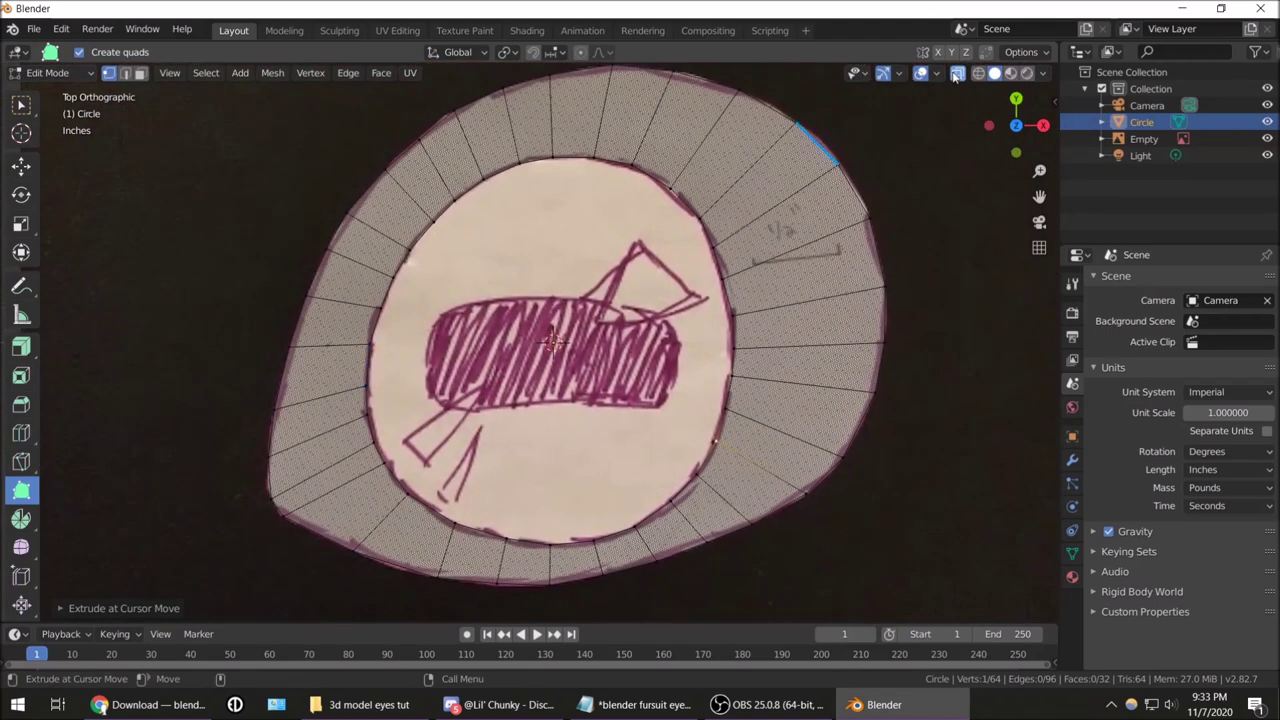
{"action": "left_click", "coordinate": [956, 74]}
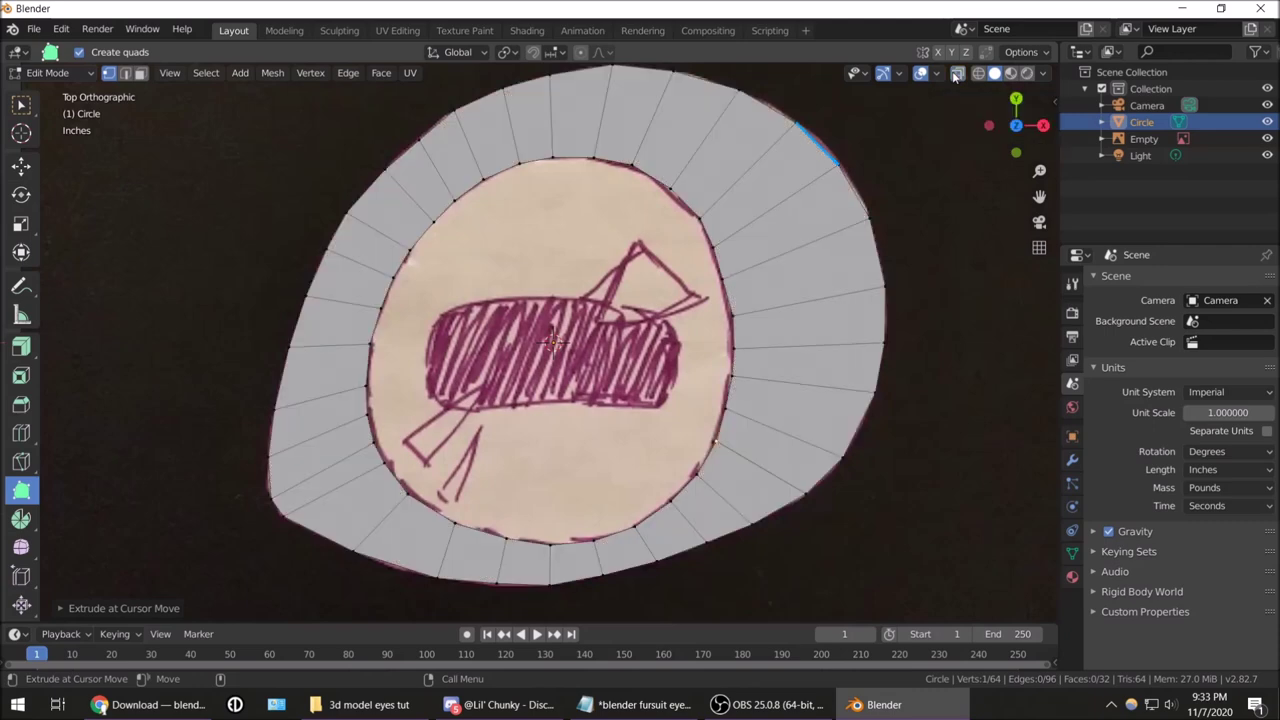
{"action": "left_click", "coordinate": [1267, 139]}
Nudge a bumpy outer vertex to smooth the ring outline
{"action": "scroll", "coordinate": [741, 421], "scroll_direction": "down", "scroll_amount": 5}
{"action": "scroll", "coordinate": [482, 400], "scroll_direction": "up", "scroll_amount": 5}
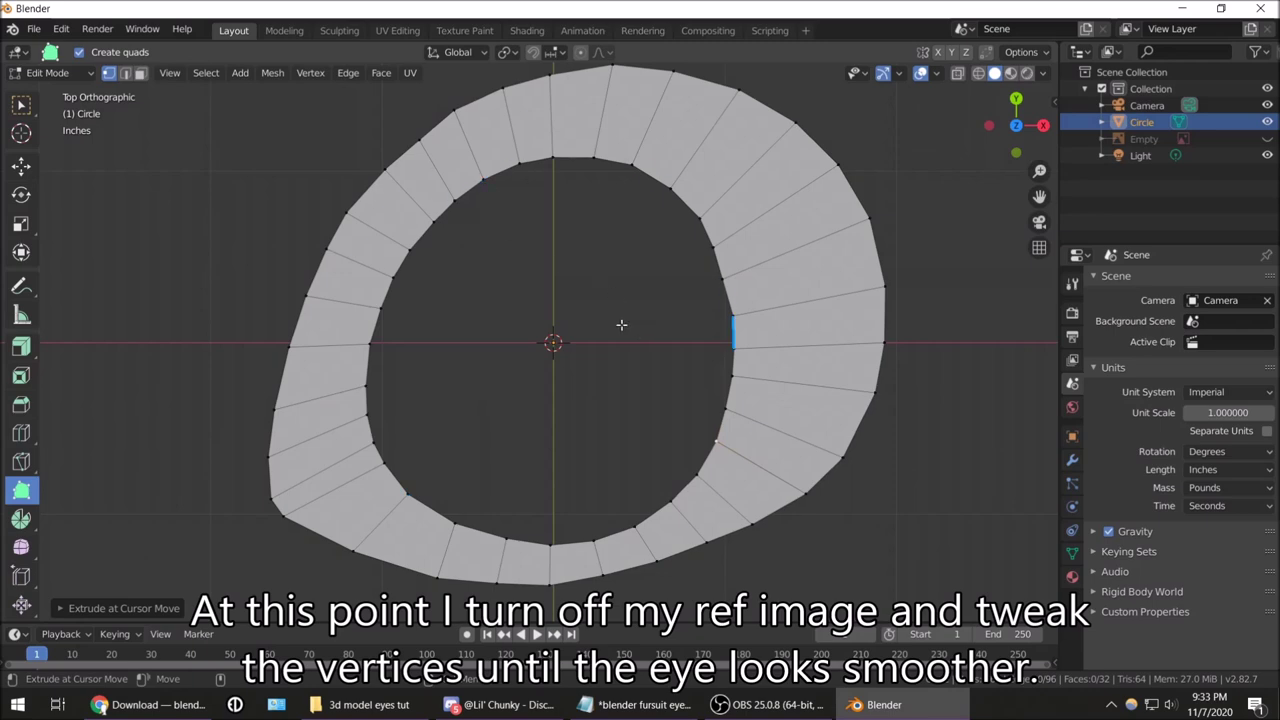
{"action": "scroll", "coordinate": [639, 334], "scroll_direction": "up", "scroll_amount": 2}
{"action": "scroll", "coordinate": [663, 386], "scroll_direction": "up", "scroll_amount": 2}
{"action": "scroll", "coordinate": [529, 260], "scroll_direction": "up", "scroll_amount": 2}
{"action": "left_click", "coordinate": [551, 203]}
{"action": "key", "text": "g"}
{"action": "left_click", "coordinate": [551, 203]}
Box-select every vertex of the ring and switch to the front view
{"action": "scroll", "coordinate": [551, 203], "scroll_direction": "down", "scroll_amount": 3}
{"action": "scroll", "coordinate": [551, 203], "scroll_direction": "down", "scroll_amount": 3}
{"action": "mouse_move", "coordinate": [551, 203]}
{"action": "middle_mouse_down"}
{"action": "mouse_move", "coordinate": [560, 300]}
{"action": "mouse_move", "coordinate": [429, 277]}
{"action": "middle_mouse_up"}
{"action": "left_click", "coordinate": [21, 104]}
{"action": "left_click_drag", "start_coordinate": [343, 143], "coordinate": [826, 462]}
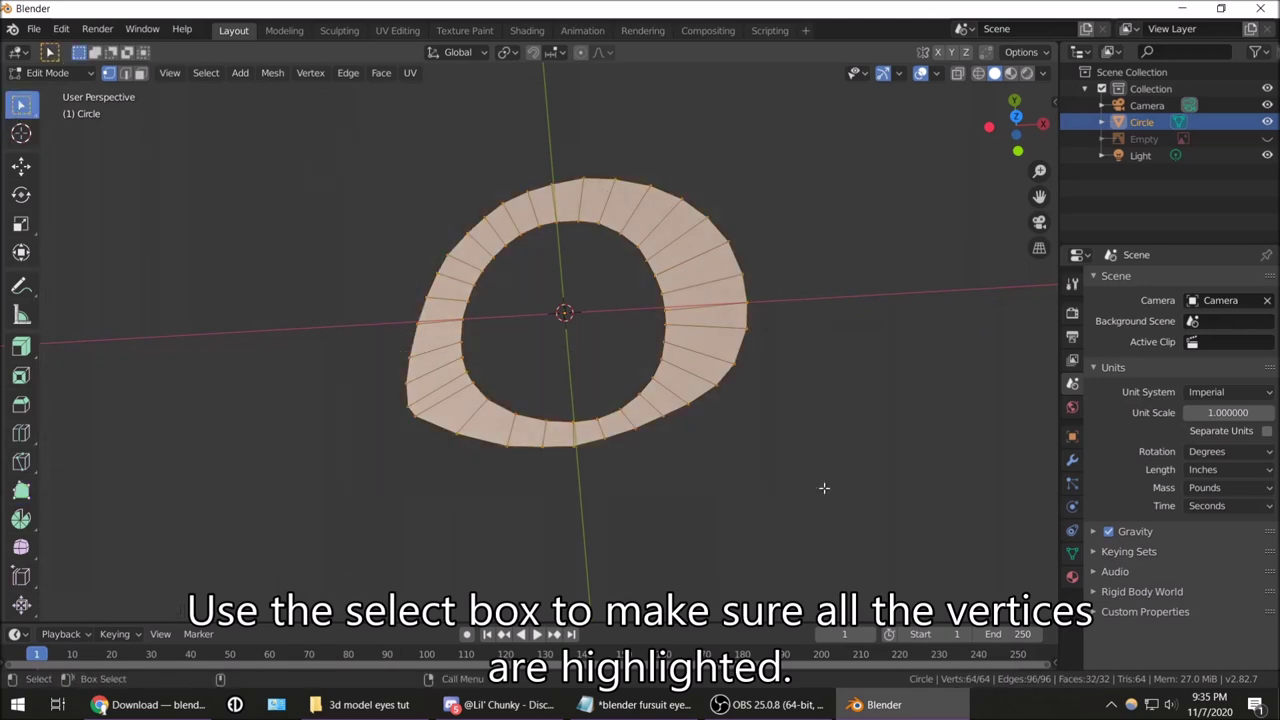
{"action": "left_click", "coordinate": [1017, 151]}
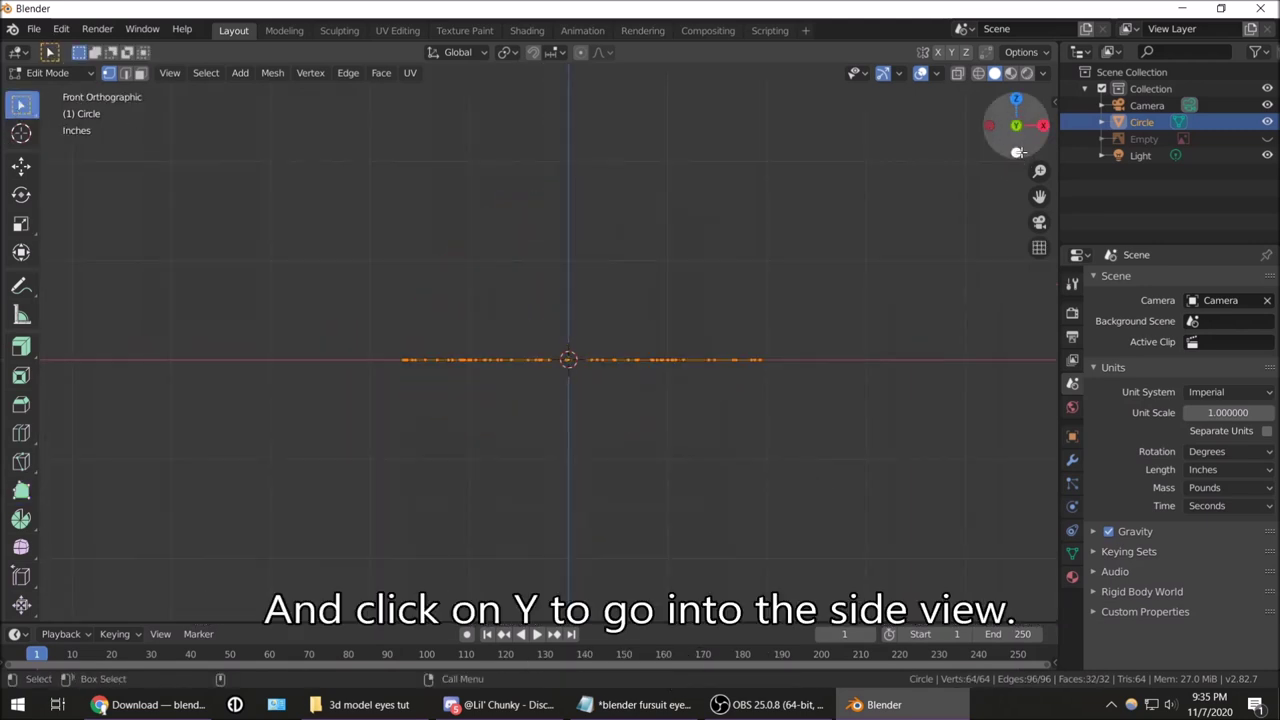
Extrude the selected ring region upward into walls with Extrude Region
{"action": "left_click", "coordinate": [22, 348]}
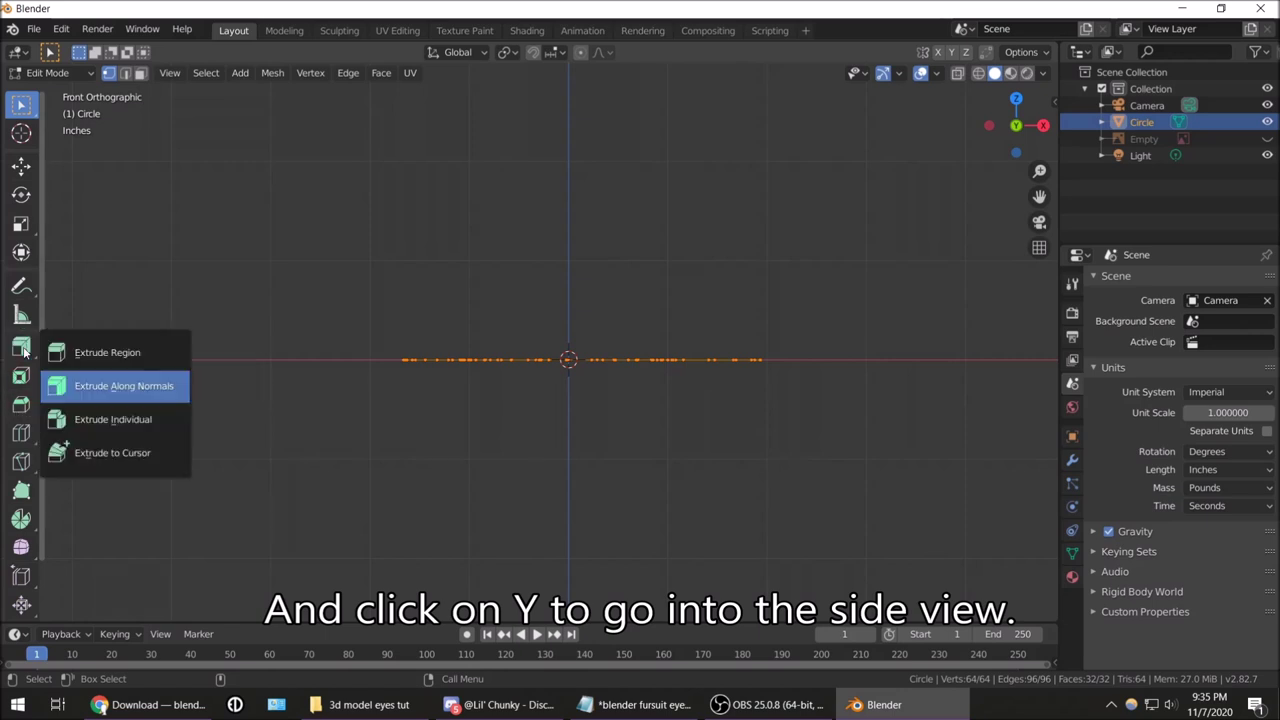
{"action": "left_click", "coordinate": [126, 353]}
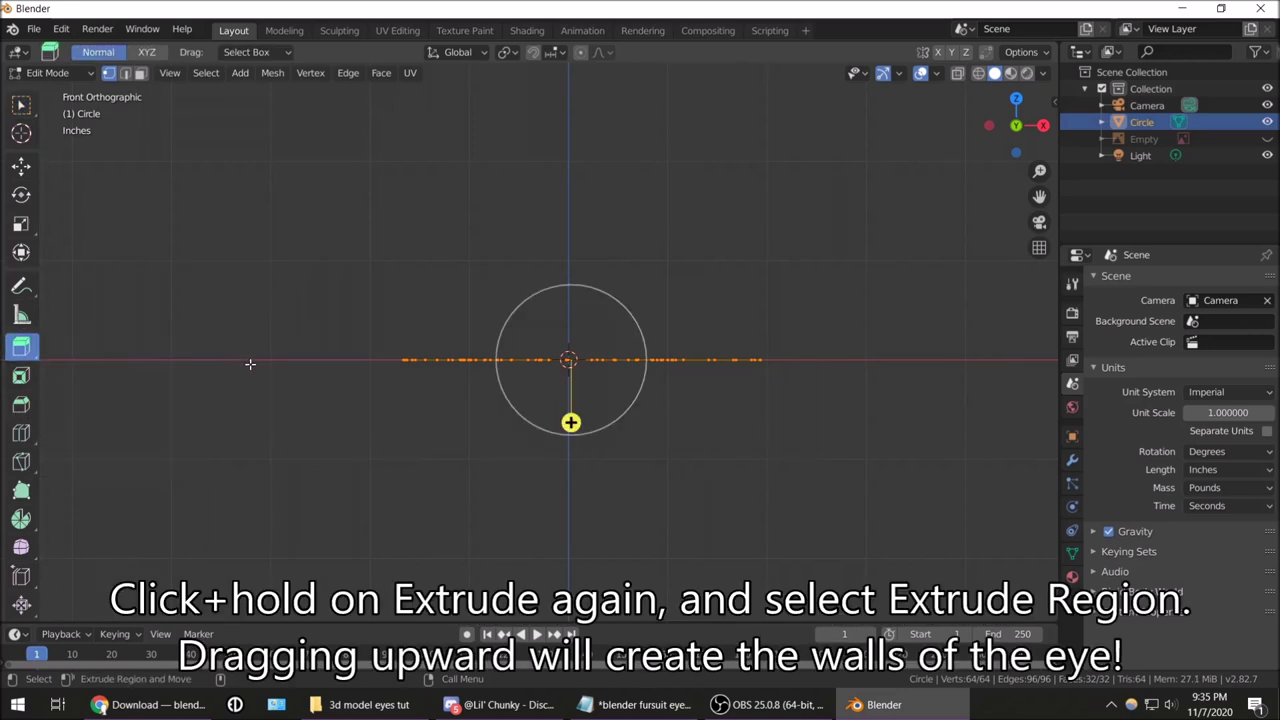
{"action": "left_click_drag", "start_coordinate": [570, 422], "coordinate": [580, 339]}
{"action": "mouse_move", "coordinate": [788, 180]}
{"action": "middle_mouse_down"}
{"action": "mouse_move", "coordinate": [734, 191]}
{"action": "mouse_move", "coordinate": [717, 234]}
{"action": "mouse_move", "coordinate": [823, 249]}
{"action": "mouse_move", "coordinate": [527, 237]}
{"action": "mouse_move", "coordinate": [823, 271]}
{"action": "mouse_move", "coordinate": [732, 240]}
{"action": "mouse_move", "coordinate": [734, 222]}
{"action": "mouse_move", "coordinate": [732, 269]}
{"action": "middle_mouse_up"}
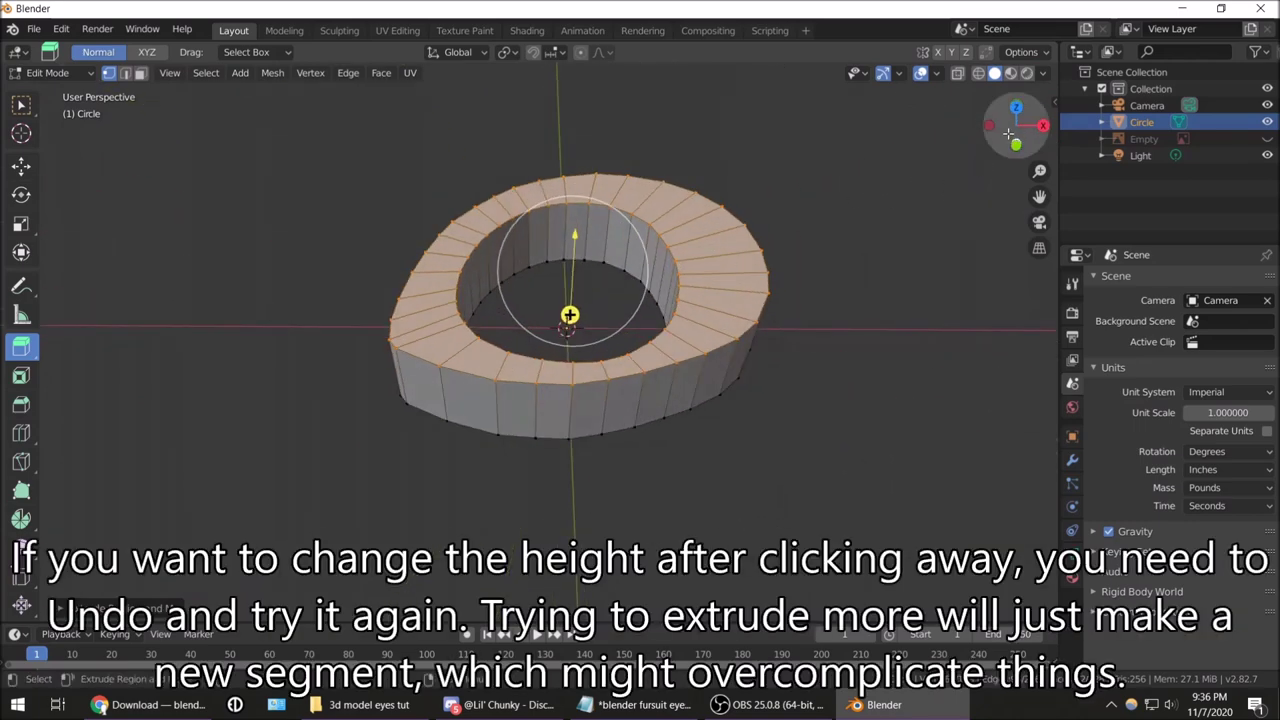
{"action": "left_click", "coordinate": [1017, 146]}
{"action": "left_click", "coordinate": [1016, 155]}
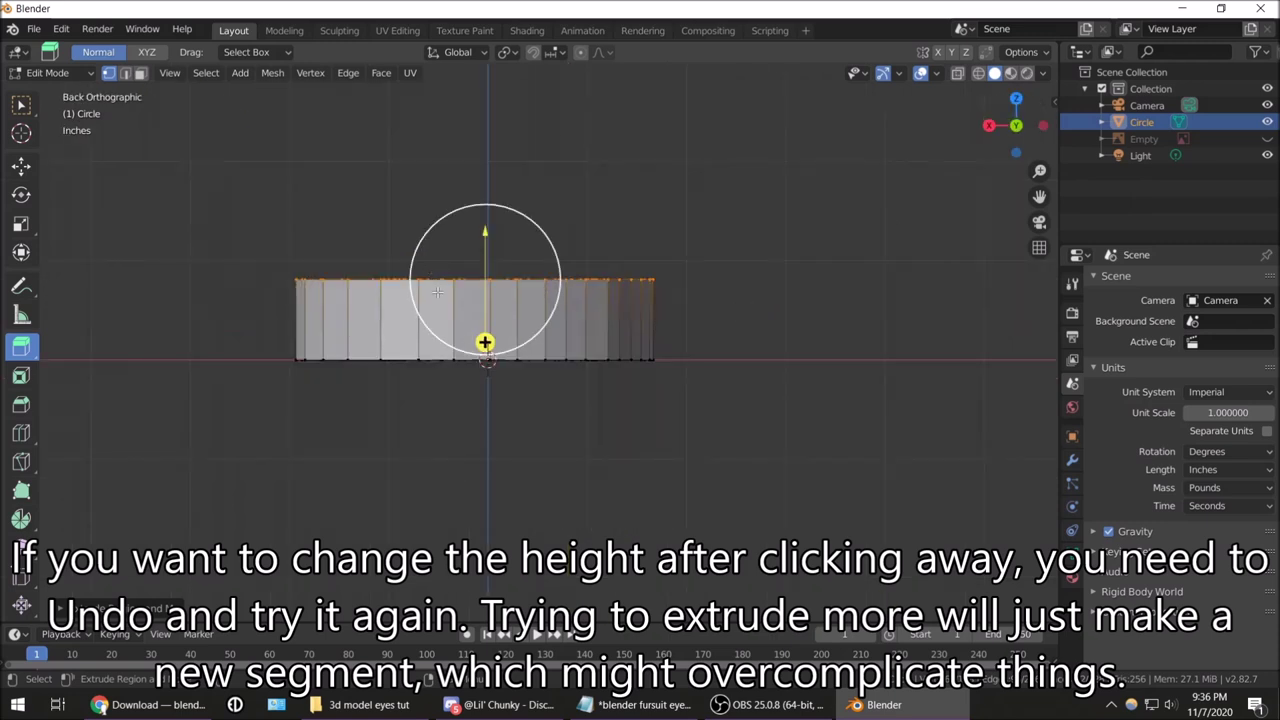
Undo an accidental extra extrusion, re-extrude the flat ring upward, and deselect all
{"action": "left_click_drag", "start_coordinate": [484, 343], "coordinate": [484, 270]}
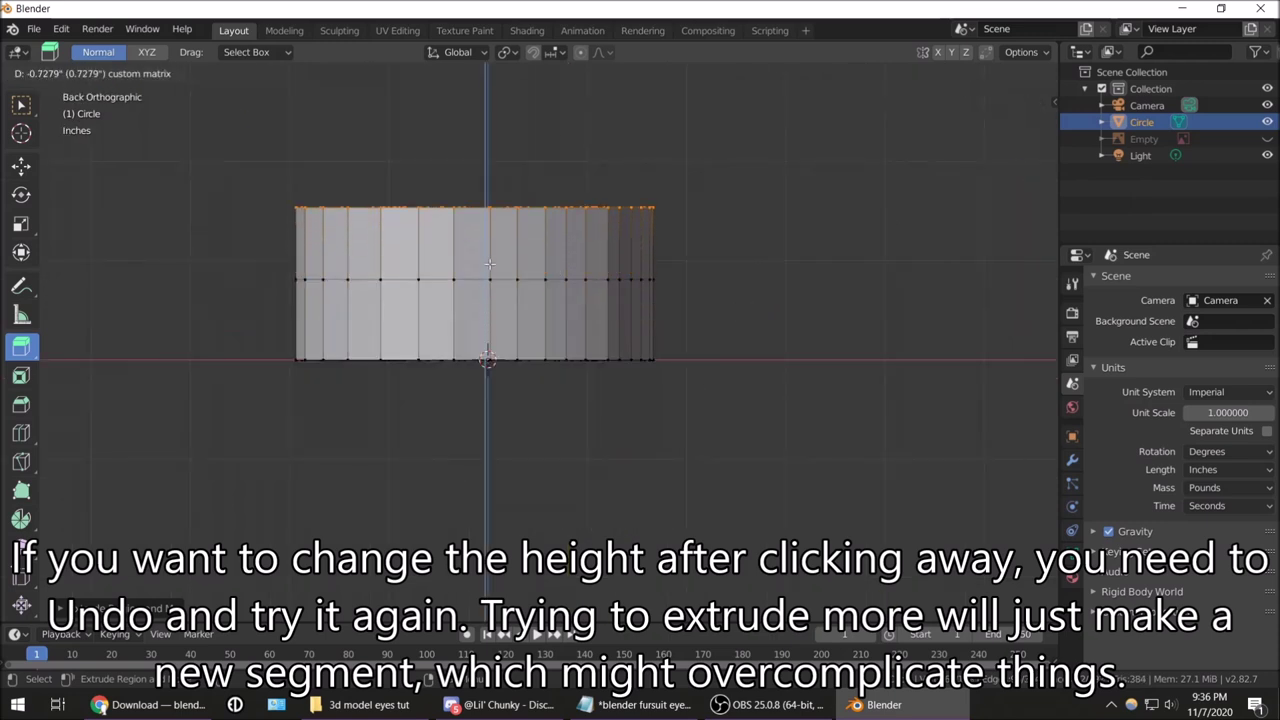
{"action": "left_click", "coordinate": [336, 279], "text": "alt"}
{"action": "key", "text": "ctrl+z"}
{"action": "key", "text": "ctrl+z"}
{"action": "key", "text": "ctrl+z"}
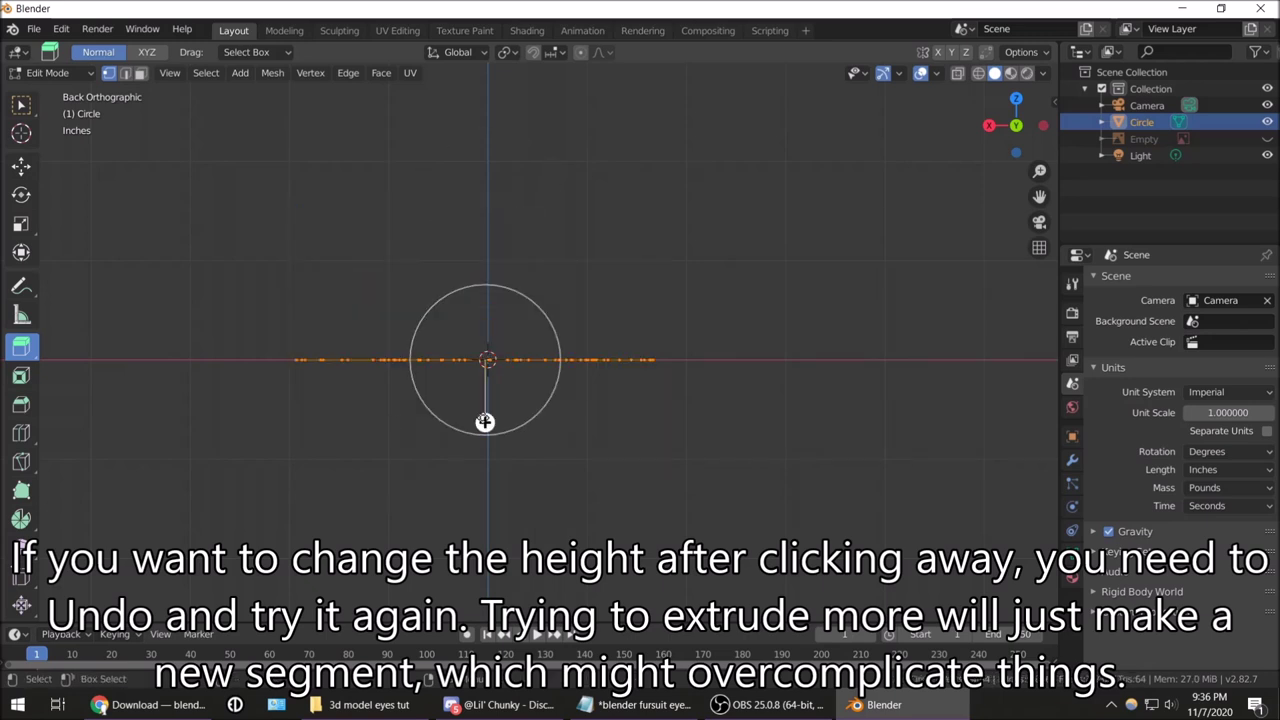
{"action": "left_click_drag", "start_coordinate": [484, 421], "coordinate": [486, 347]}
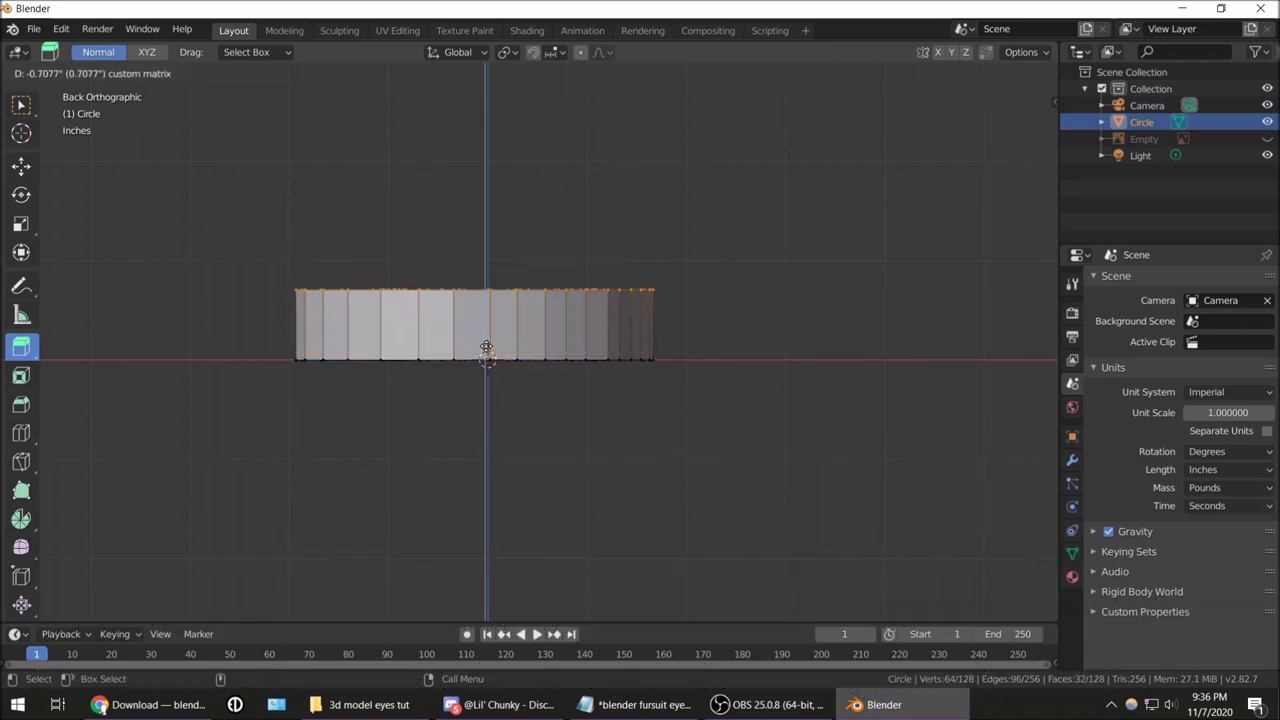
{"action": "mouse_move", "coordinate": [486, 347]}
{"action": "middle_mouse_down"}
{"action": "mouse_move", "coordinate": [569, 327]}
{"action": "mouse_move", "coordinate": [404, 447]}
{"action": "middle_mouse_up"}
{"action": "key", "text": "alt+a"}
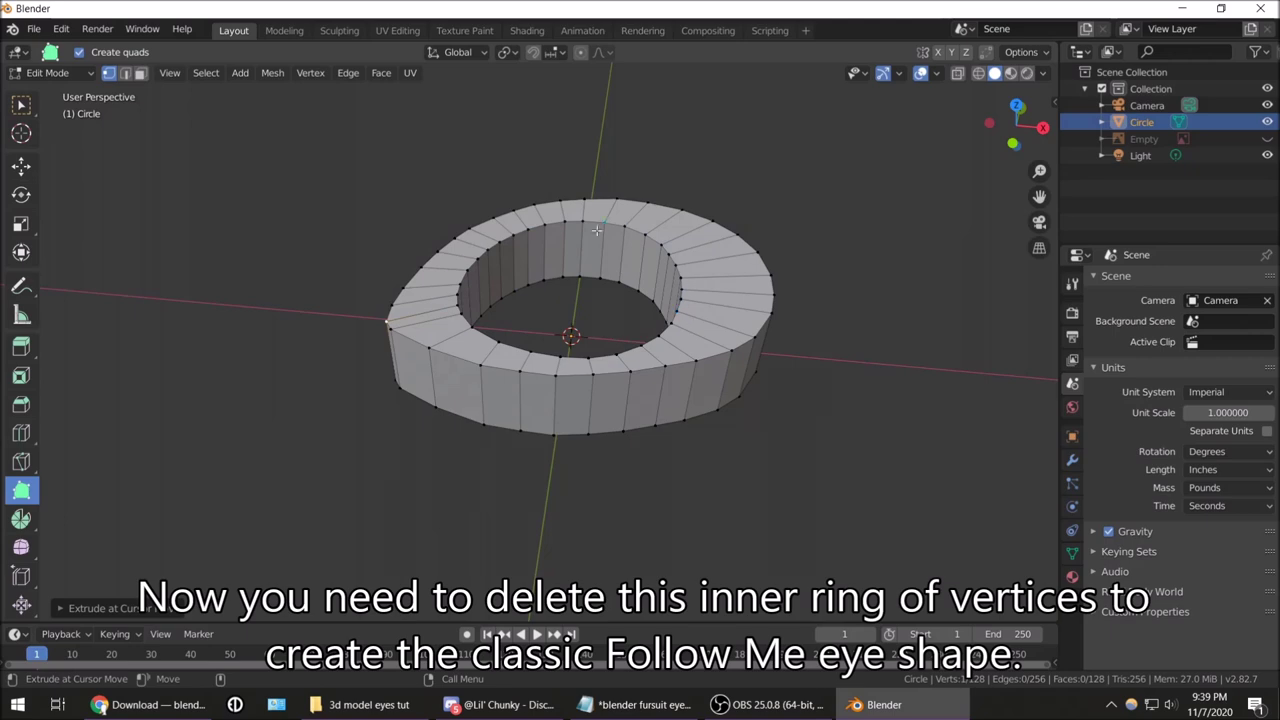
Select the inner top edge loop and delete its vertices, leaving the tall outer wall
{"action": "scroll", "coordinate": [598, 229], "scroll_direction": "up", "scroll_amount": 3}
{"action": "scroll", "coordinate": [600, 229], "scroll_direction": "down", "scroll_amount": 2}
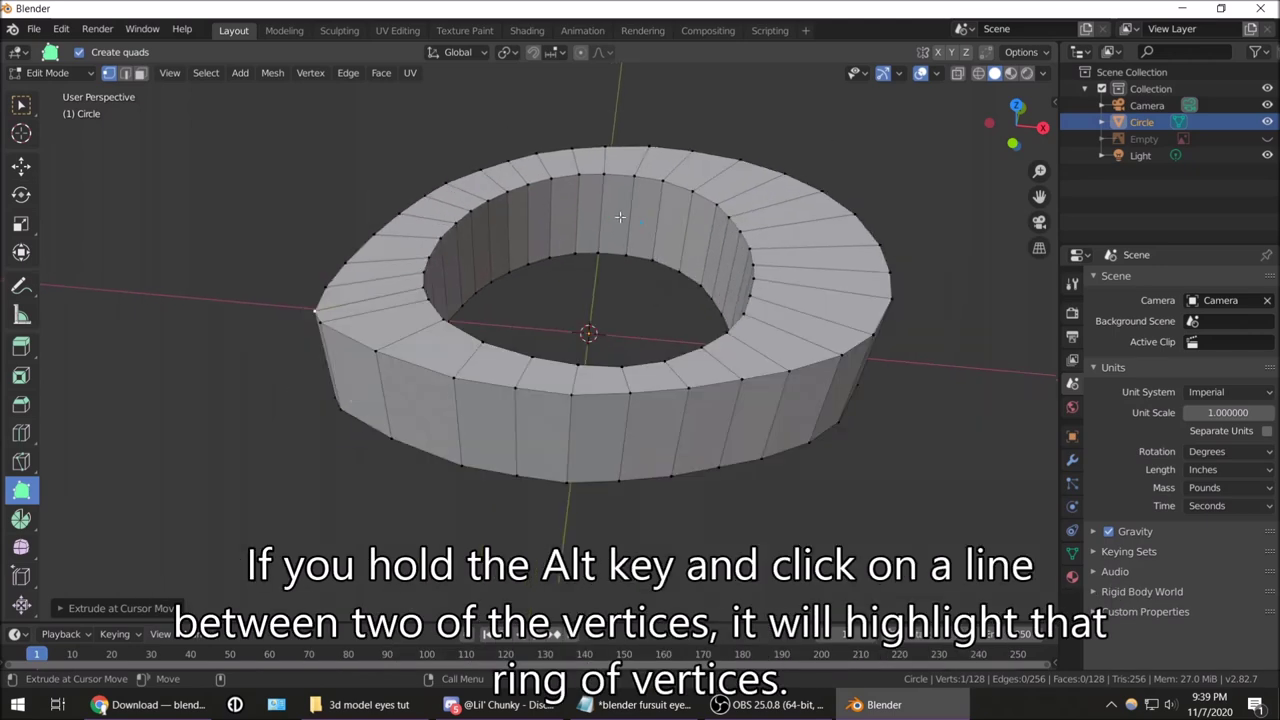
{"action": "scroll", "coordinate": [610, 227], "scroll_direction": "up", "scroll_amount": 1}
{"action": "middle_click_drag", "start_coordinate": [610, 227], "coordinate": [607, 240]}
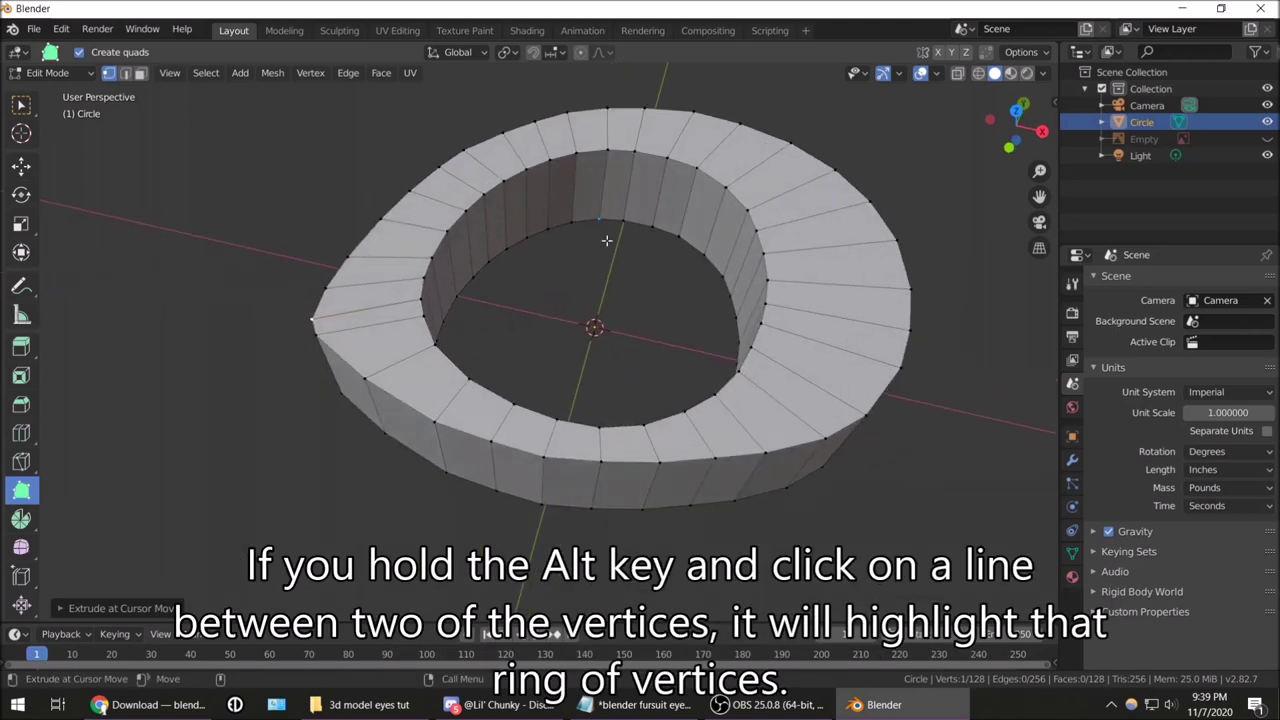
{"action": "left_click", "coordinate": [619, 150], "text": "alt"}
{"action": "mouse_move", "coordinate": [619, 150]}
{"action": "middle_mouse_down"}
{"action": "mouse_move", "coordinate": [653, 184]}
{"action": "mouse_move", "coordinate": [617, 141]}
{"action": "middle_mouse_up"}
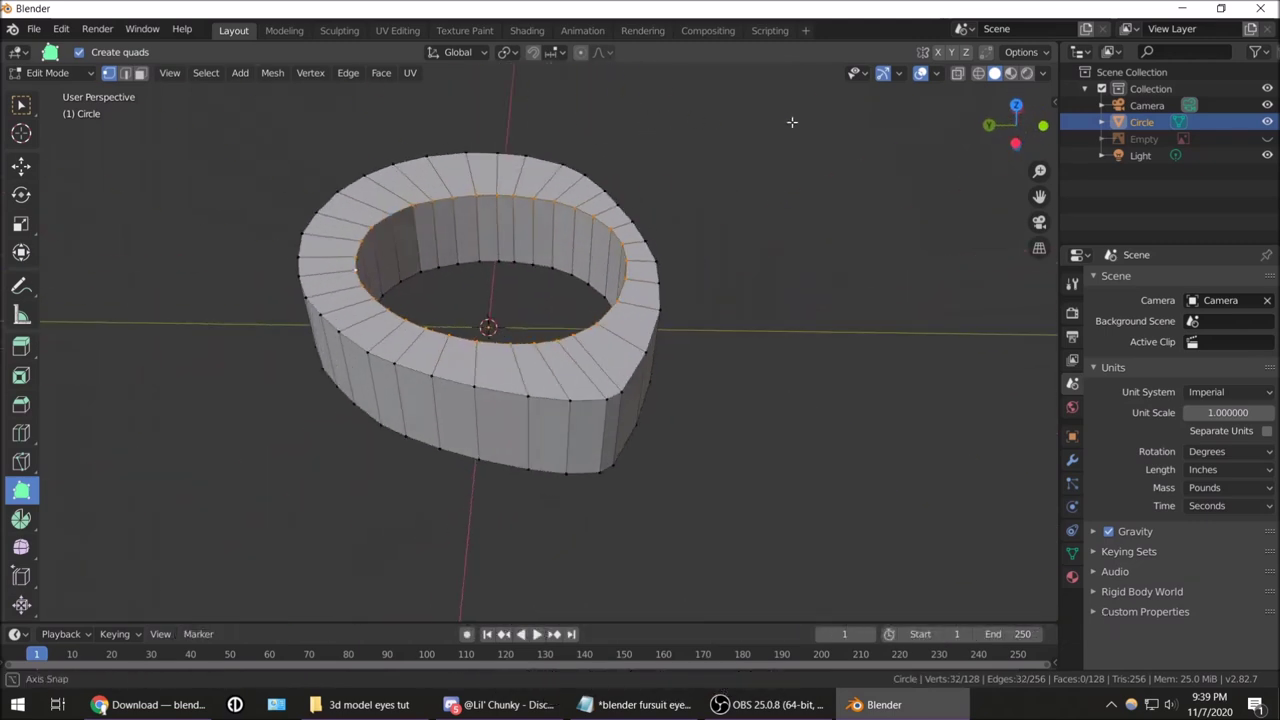
{"action": "key", "text": "Delete"}
{"action": "left_click", "coordinate": [563, 220]}
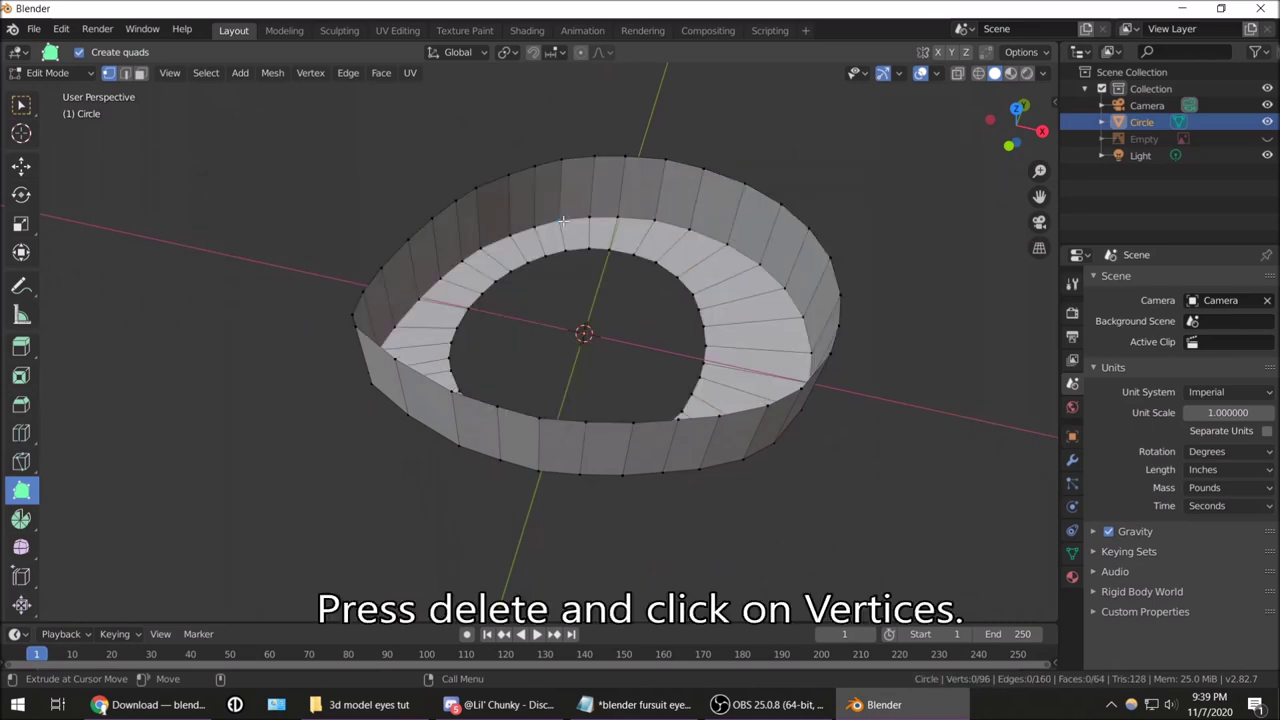
{"action": "mouse_move", "coordinate": [565, 221]}
{"action": "middle_mouse_down"}
{"action": "mouse_move", "coordinate": [651, 262]}
{"action": "mouse_move", "coordinate": [570, 169]}
{"action": "mouse_move", "coordinate": [591, 235]}
{"action": "mouse_move", "coordinate": [592, 219]}
{"action": "middle_mouse_up"}
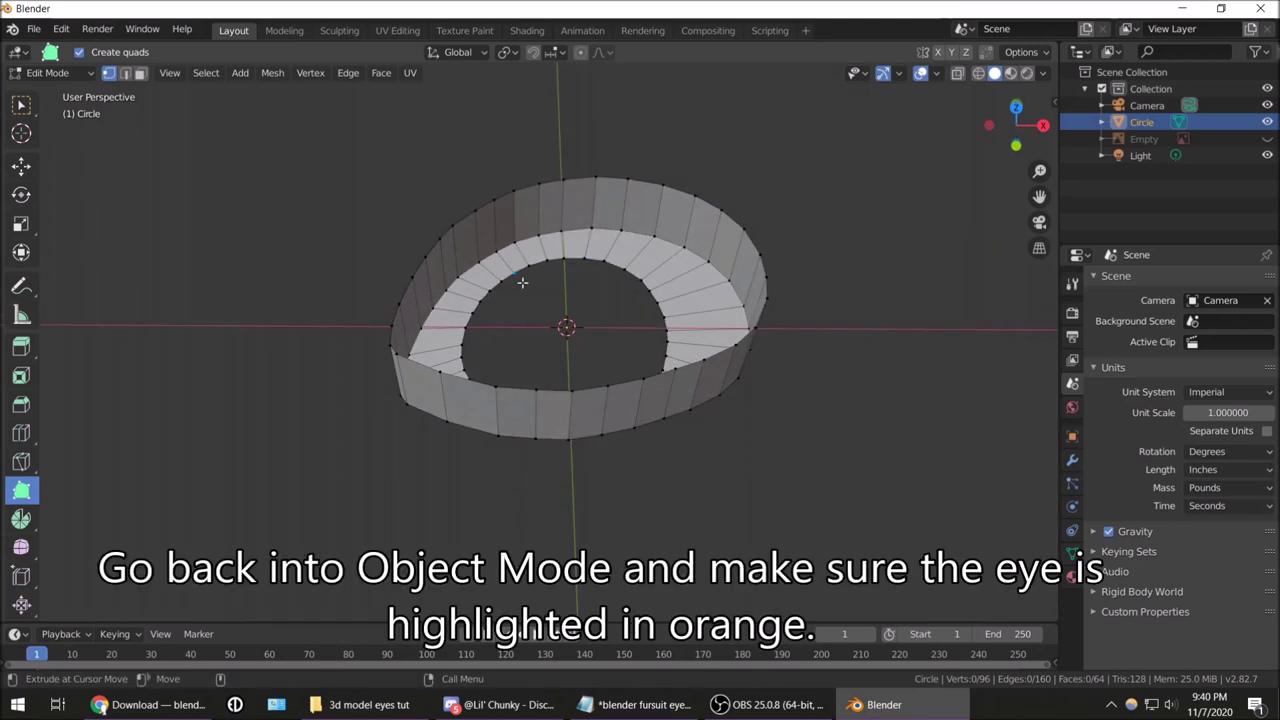
{"action": "left_click", "coordinate": [50, 73]}
Return to Object Mode and bring up Add Modifier in the Modifier Properties
{"action": "left_click", "coordinate": [66, 92]}
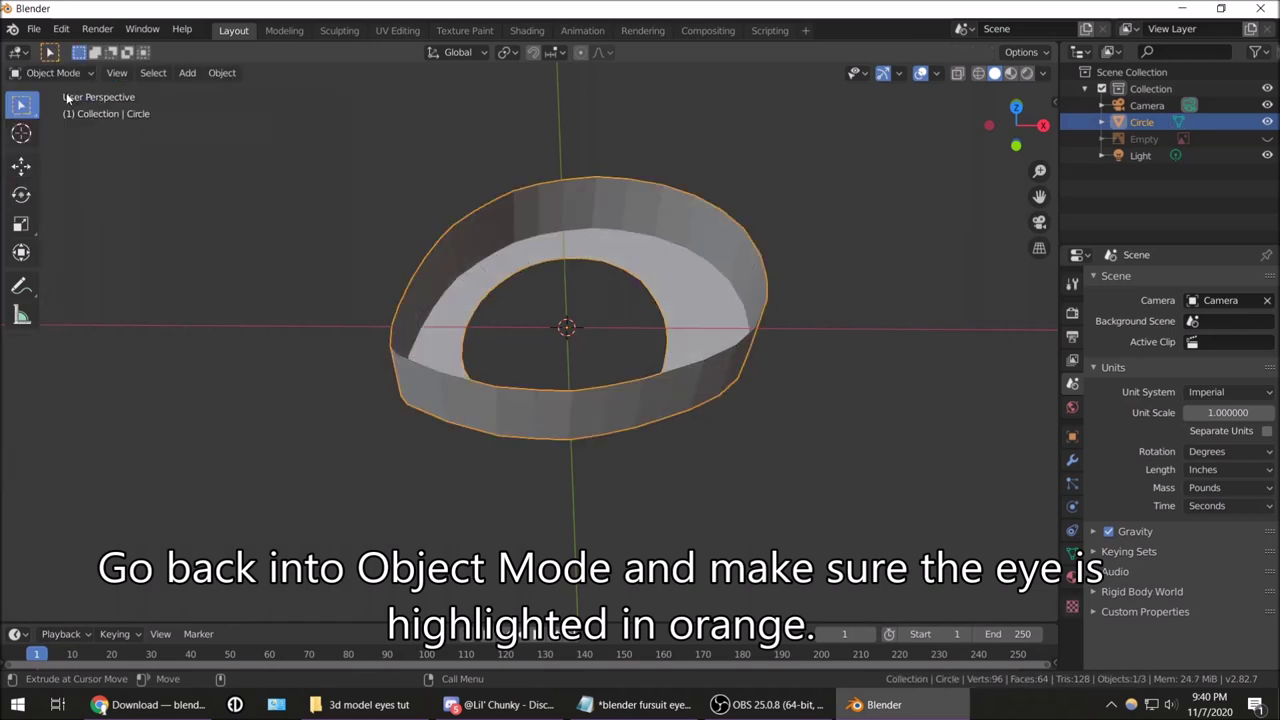
{"action": "mouse_move", "coordinate": [315, 236]}
{"action": "middle_mouse_down"}
{"action": "mouse_move", "coordinate": [343, 323]}
{"action": "mouse_move", "coordinate": [286, 251]}
{"action": "mouse_move", "coordinate": [306, 254]}
{"action": "middle_mouse_up"}
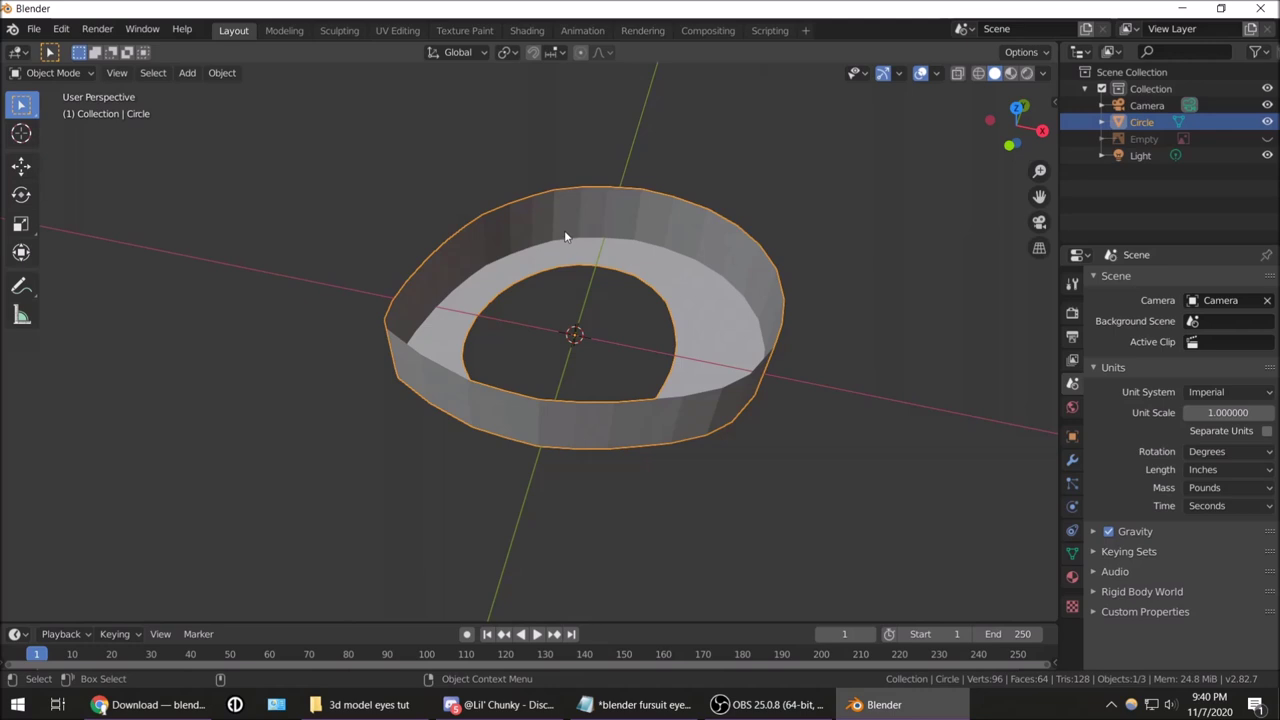
{"action": "left_click", "coordinate": [1076, 462]}
{"action": "left_click", "coordinate": [1138, 283]}
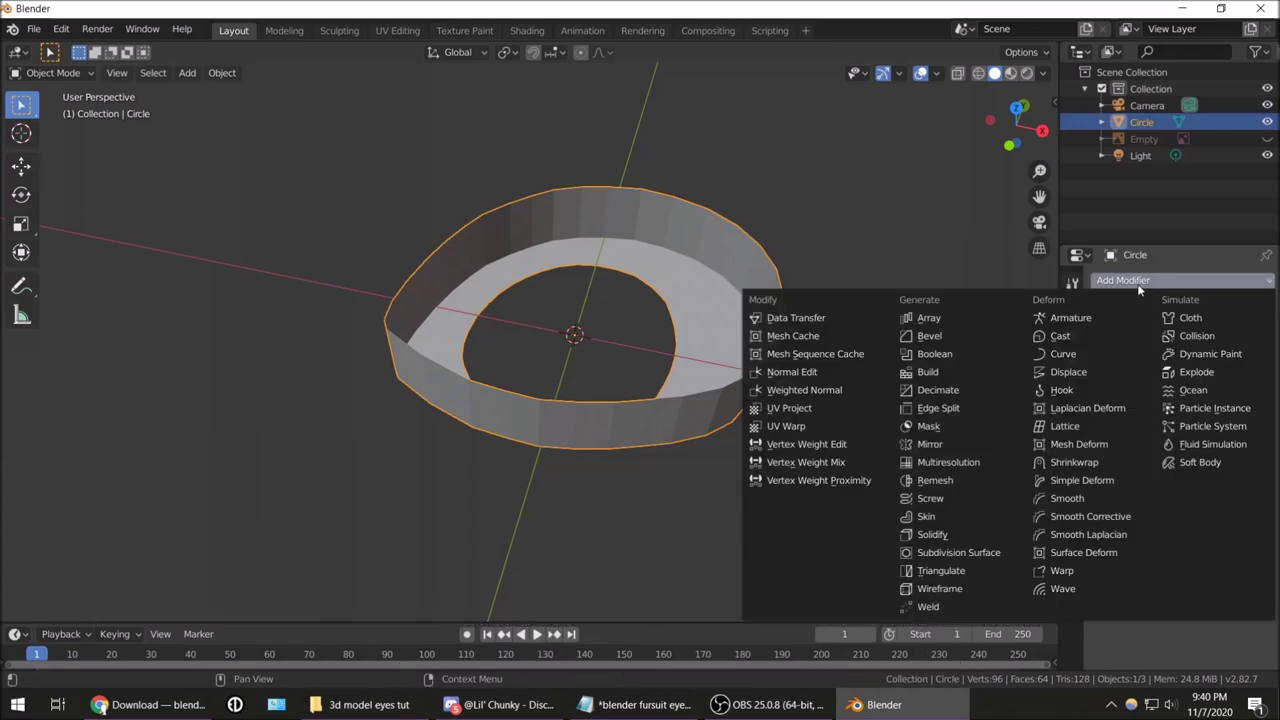
Add a Solidify modifier with Even Thickness and a thickness of 0.7937"
{"action": "left_click", "coordinate": [973, 536]}
{"action": "middle_click_drag", "start_coordinate": [730, 381], "coordinate": [689, 350]}
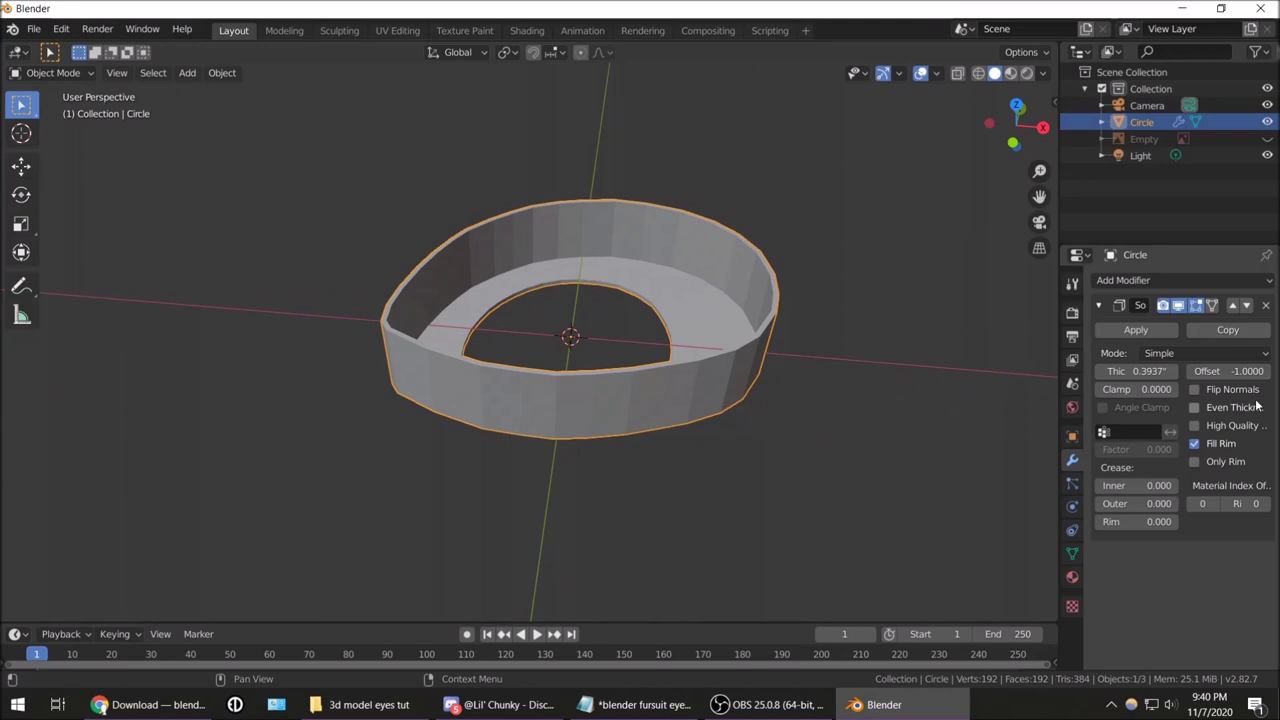
{"action": "left_click", "coordinate": [1220, 409]}
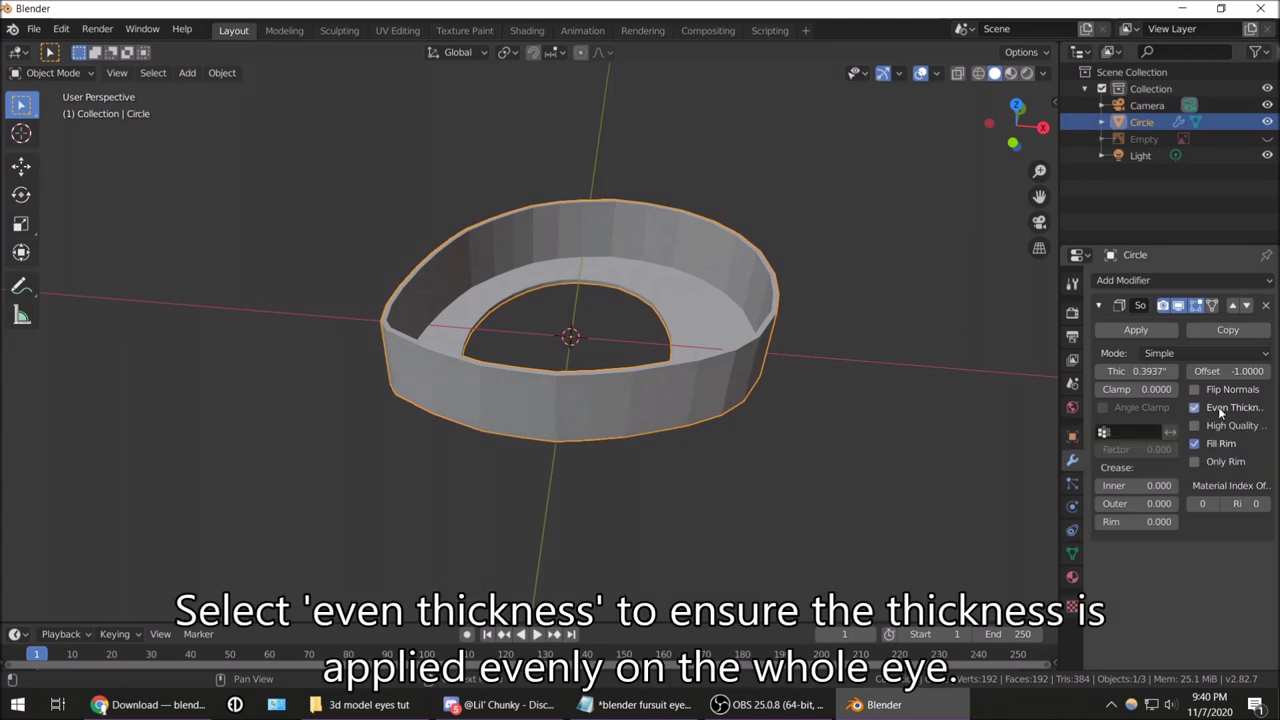
{"action": "middle_click_drag", "start_coordinate": [844, 357], "coordinate": [848, 291]}
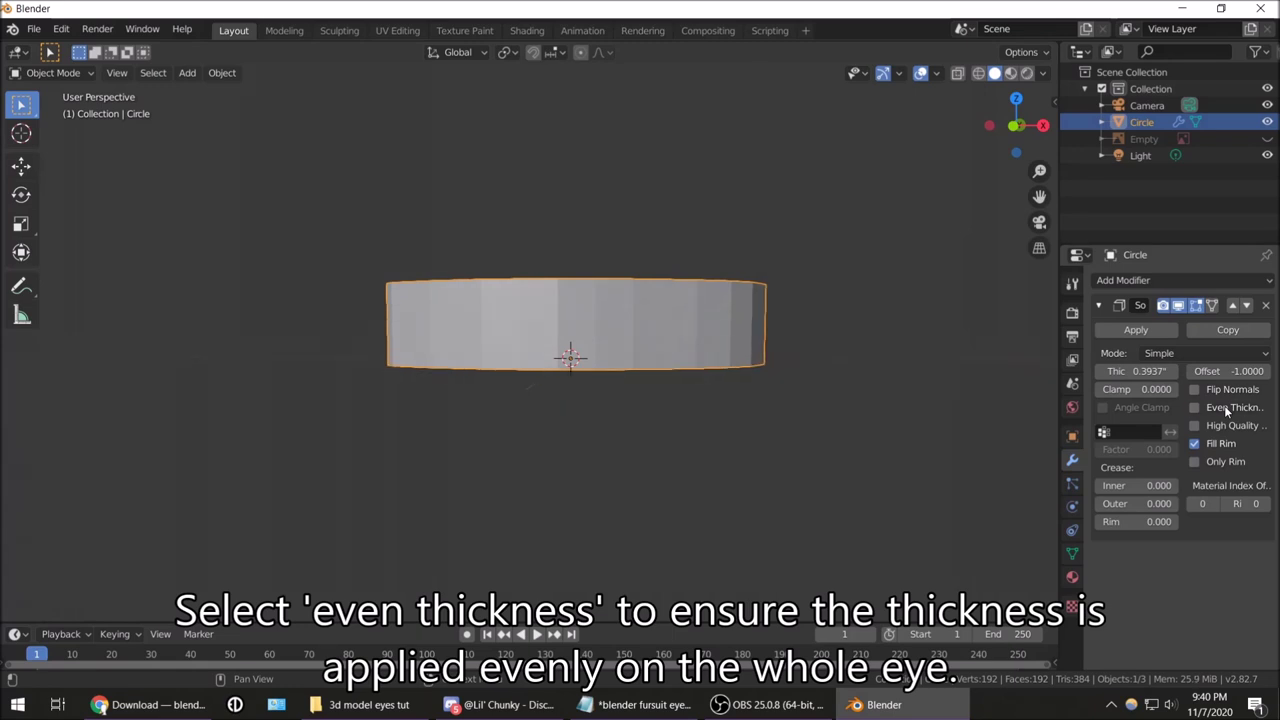
{"action": "middle_click_drag", "start_coordinate": [694, 329], "coordinate": [666, 403]}
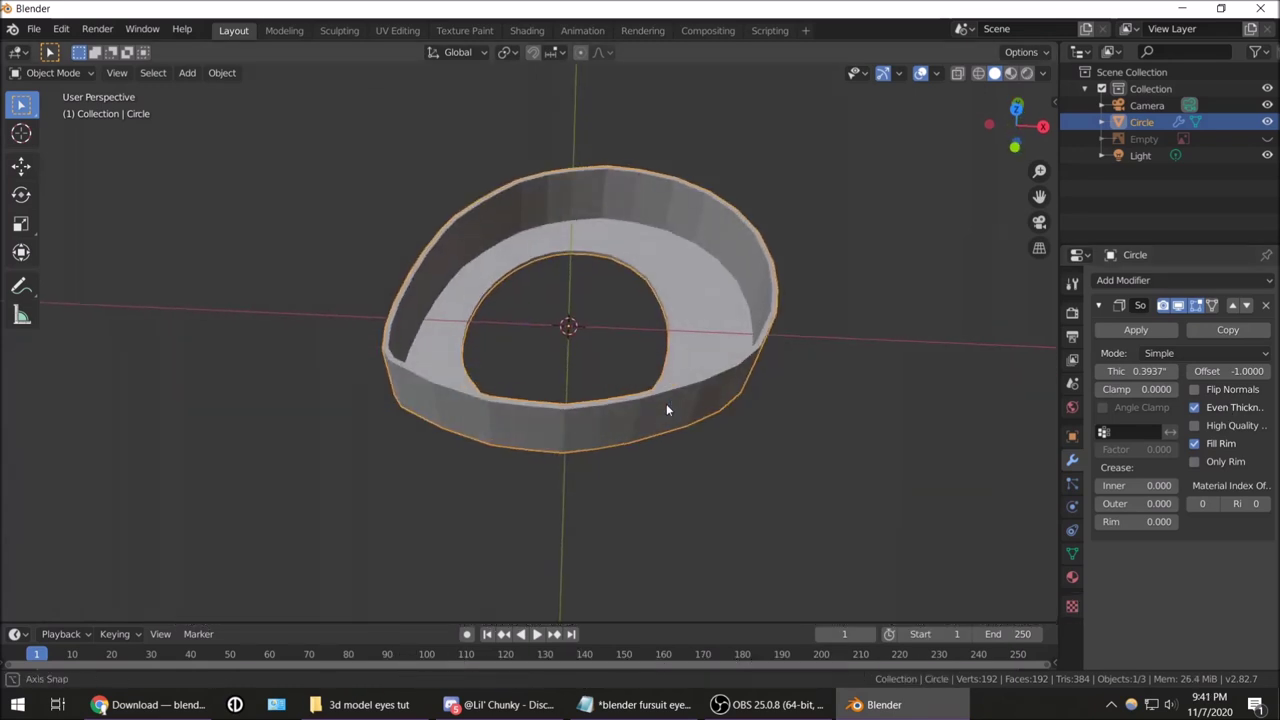
{"action": "mouse_move", "coordinate": [1133, 371]}
{"action": "left_mouse_down"}
{"action": "mouse_move", "coordinate": [1225, 371]}
{"action": "mouse_move", "coordinate": [1180, 371]}
{"action": "left_mouse_up"}
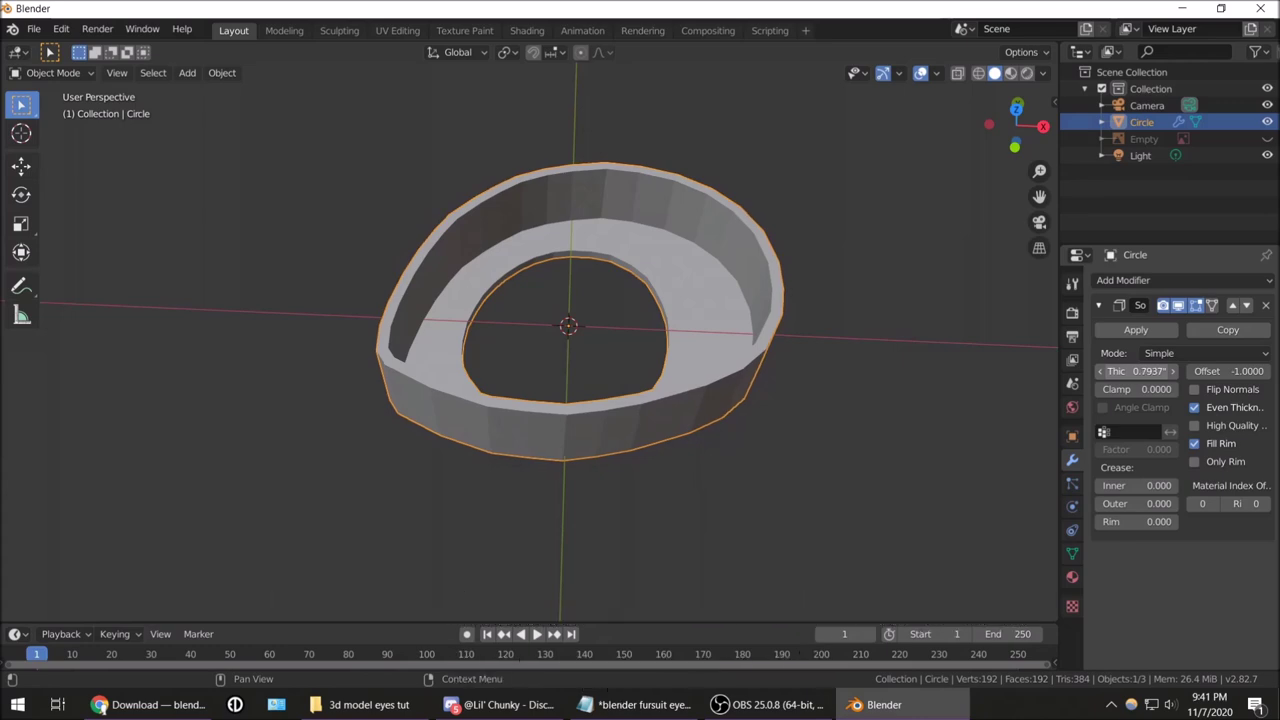
Apply the Solidify modifier and enter Edit Mode on the thickened shell
{"action": "left_click", "coordinate": [1136, 329]}
{"action": "key", "text": "Tab"}
{"action": "mouse_move", "coordinate": [600, 500]}
{"action": "middle_mouse_down"}
{"action": "mouse_move", "coordinate": [535, 598]}
{"action": "mouse_move", "coordinate": [808, 194]}
{"action": "mouse_move", "coordinate": [587, 177]}
{"action": "middle_mouse_up"}
Bulge the inner ring loop slightly outward with Shrink/Fatten, viewed from the front
{"action": "scroll", "coordinate": [587, 177], "scroll_direction": "up", "scroll_amount": 2}
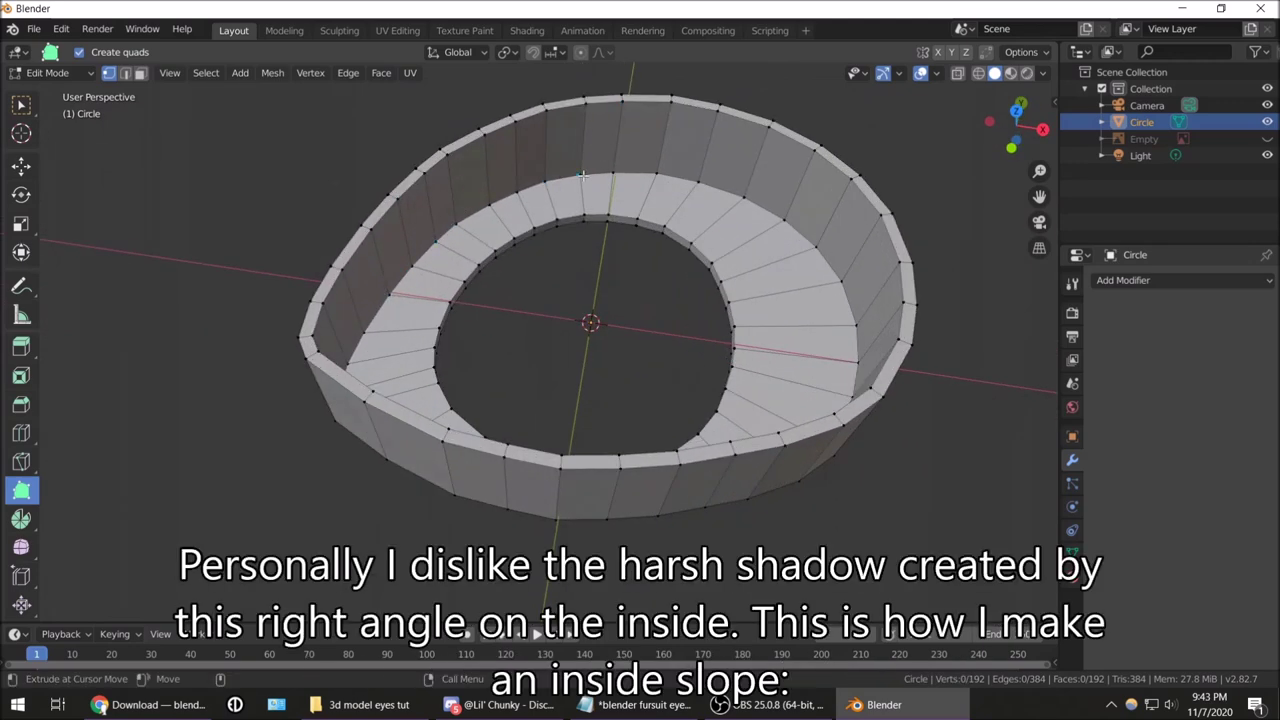
{"action": "middle_click_drag", "start_coordinate": [775, 218], "coordinate": [671, 130]}
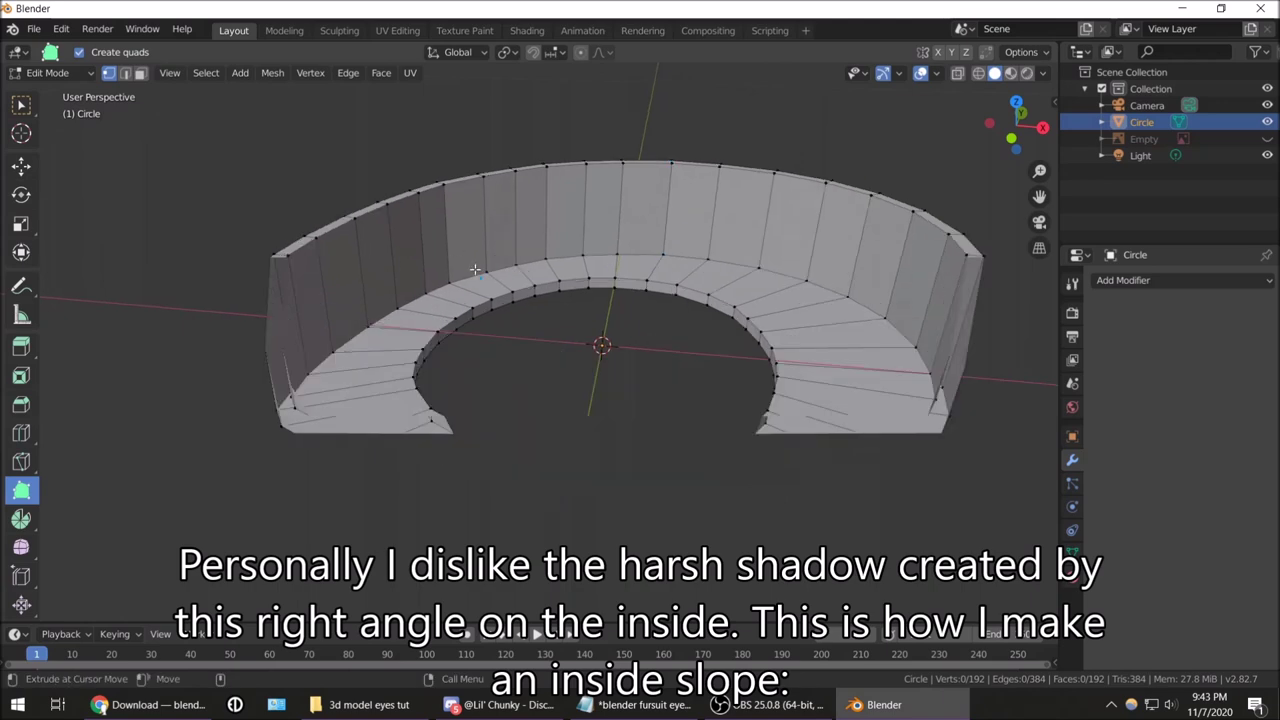
{"action": "mouse_move", "coordinate": [470, 280]}
{"action": "middle_mouse_down"}
{"action": "mouse_move", "coordinate": [497, 315]}
{"action": "mouse_move", "coordinate": [502, 288]}
{"action": "middle_mouse_up"}
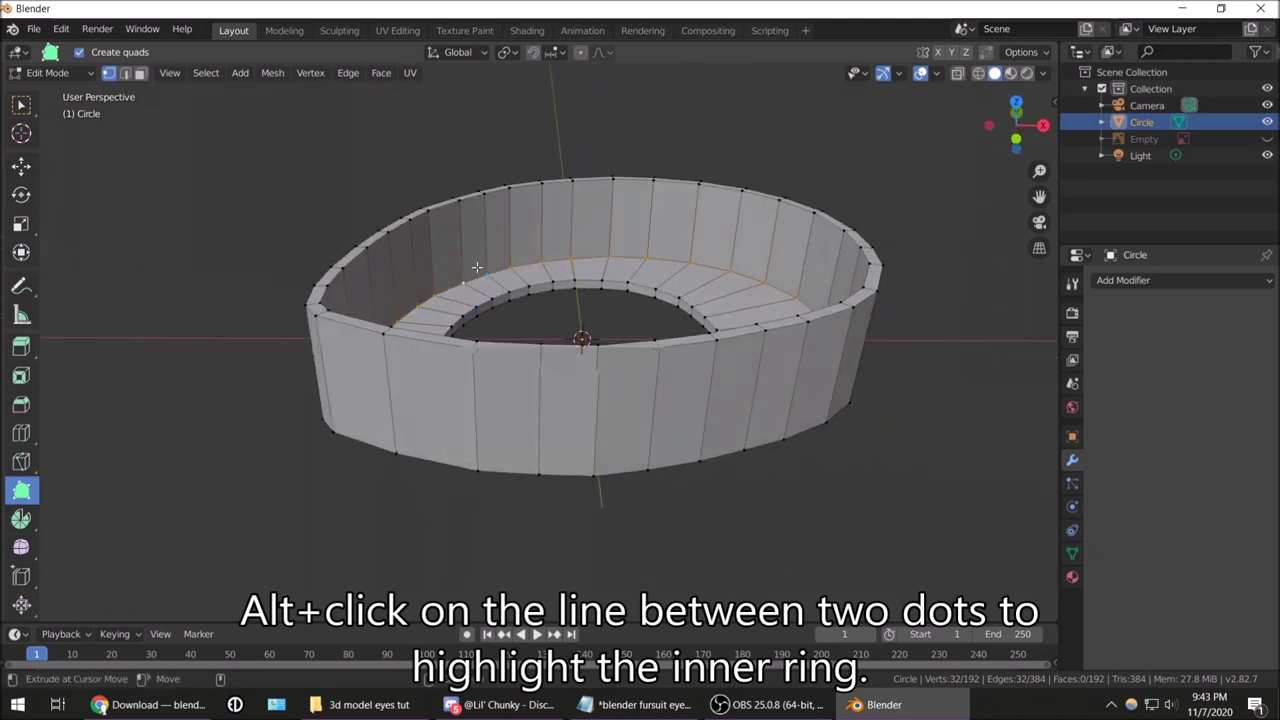
{"action": "left_click", "coordinate": [22, 605]}
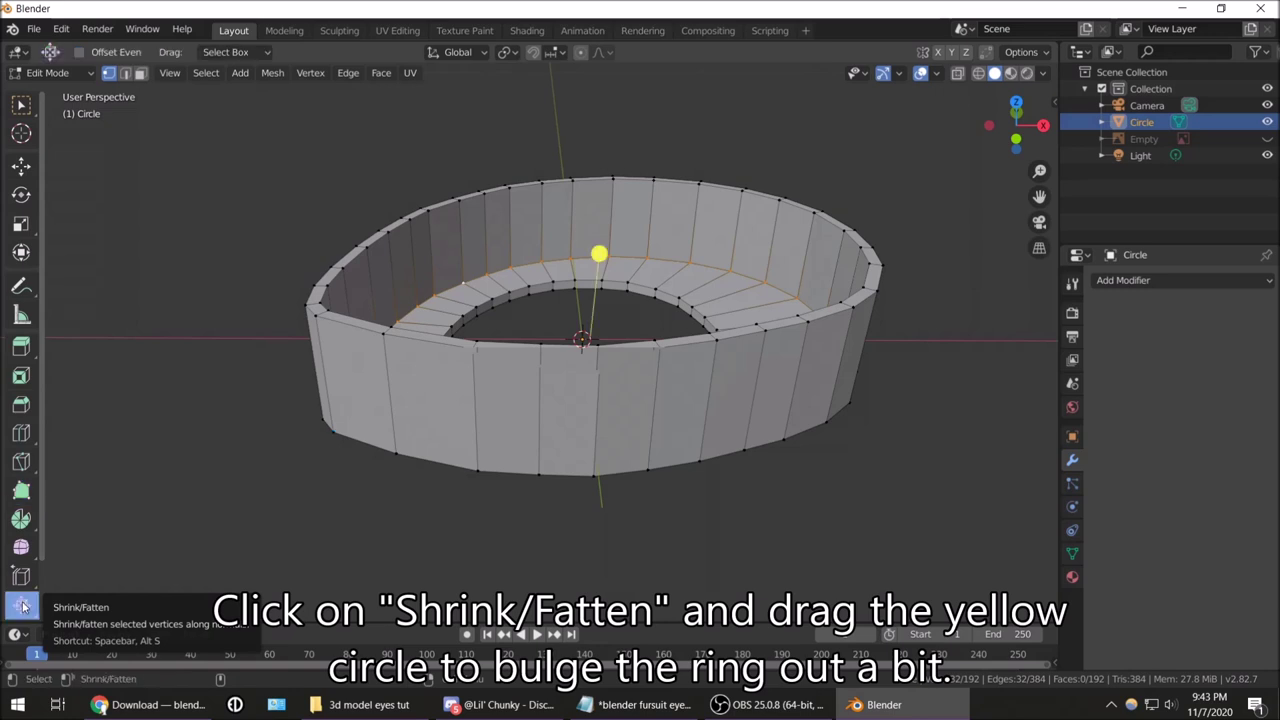
{"action": "mouse_move", "coordinate": [600, 253]}
{"action": "left_mouse_down"}
{"action": "mouse_move", "coordinate": [634, 223]}
{"action": "mouse_move", "coordinate": [663, 240]}
{"action": "mouse_move", "coordinate": [720, 197]}
{"action": "mouse_move", "coordinate": [690, 303]}
{"action": "mouse_move", "coordinate": [731, 251]}
{"action": "mouse_move", "coordinate": [714, 163]}
{"action": "mouse_move", "coordinate": [697, 223]}
{"action": "mouse_move", "coordinate": [738, 118]}
{"action": "mouse_move", "coordinate": [757, 137]}
{"action": "left_mouse_up"}
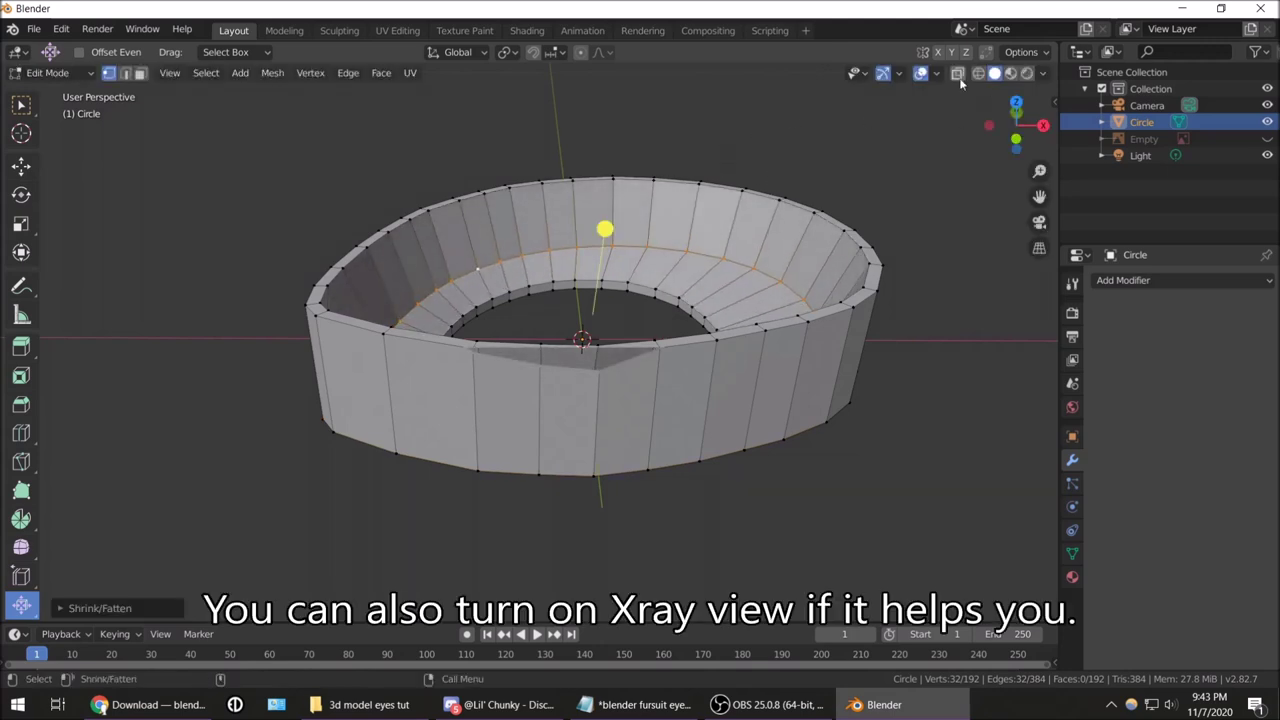
Turn on X-ray and start pushing the selected loop along its normals again
{"action": "left_click", "coordinate": [958, 73]}
{"action": "mouse_move", "coordinate": [909, 196]}
{"action": "middle_mouse_down"}
{"action": "mouse_move", "coordinate": [697, 209]}
{"action": "mouse_move", "coordinate": [796, 221]}
{"action": "mouse_move", "coordinate": [614, 286]}
{"action": "middle_mouse_up"}
{"action": "key", "text": "alt+s"}
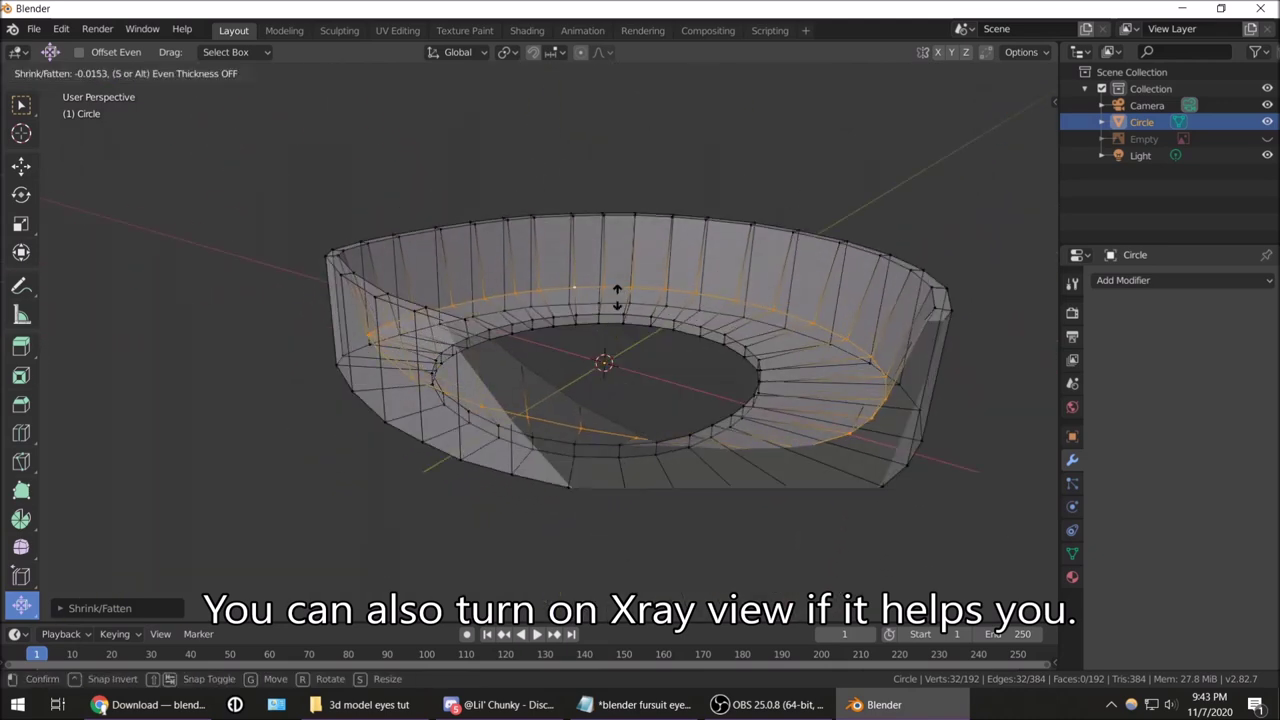
Cancel the pending push and inspect the solid shell from above in Object Mode
{"action": "right_click", "coordinate": [700, 194]}
{"action": "mouse_move", "coordinate": [700, 194]}
{"action": "middle_mouse_down"}
{"action": "mouse_move", "coordinate": [776, 313]}
{"action": "mouse_move", "coordinate": [741, 332]}
{"action": "middle_mouse_up"}
{"action": "key", "text": "Tab"}
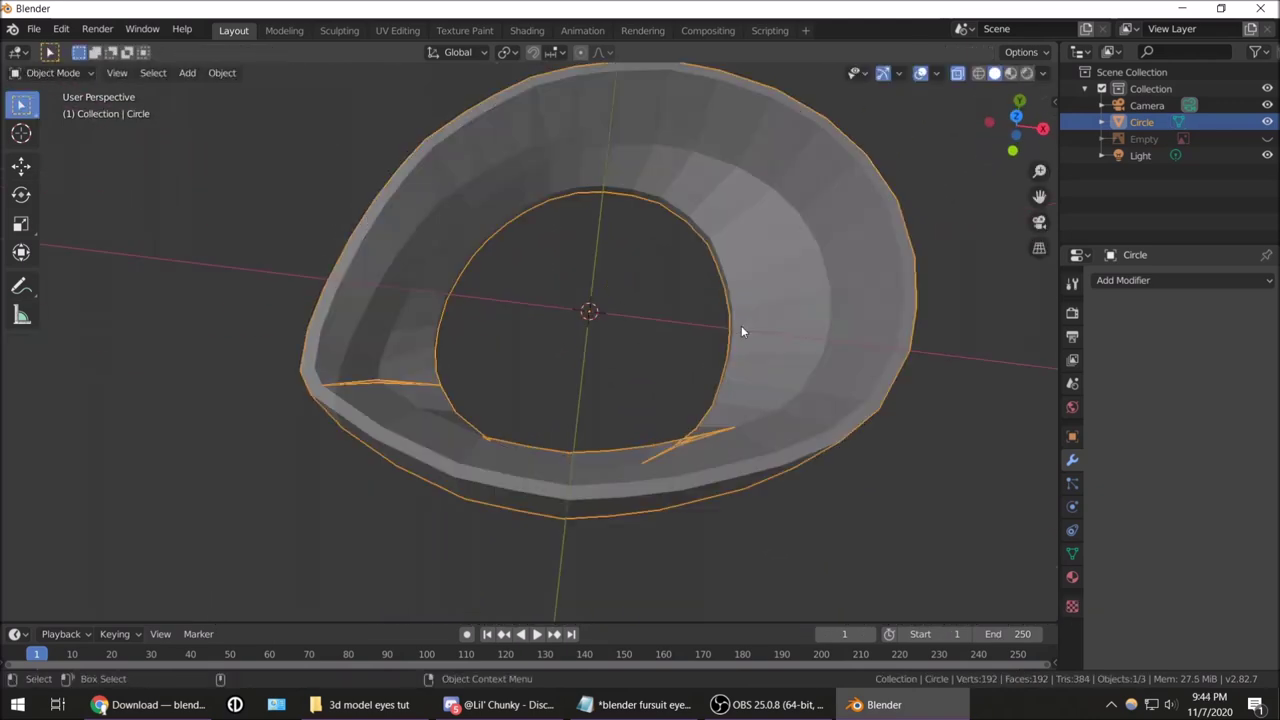
{"action": "mouse_move", "coordinate": [827, 210]}
{"action": "middle_mouse_down"}
{"action": "mouse_move", "coordinate": [831, 177]}
{"action": "mouse_move", "coordinate": [934, 189]}
{"action": "mouse_move", "coordinate": [903, 134]}
{"action": "mouse_move", "coordinate": [823, 154]}
{"action": "mouse_move", "coordinate": [731, 254]}
{"action": "mouse_move", "coordinate": [428, 173]}
{"action": "mouse_move", "coordinate": [705, 230]}
{"action": "mouse_move", "coordinate": [786, 200]}
{"action": "mouse_move", "coordinate": [953, 178]}
{"action": "mouse_move", "coordinate": [789, 224]}
{"action": "mouse_move", "coordinate": [743, 220]}
{"action": "middle_mouse_up"}
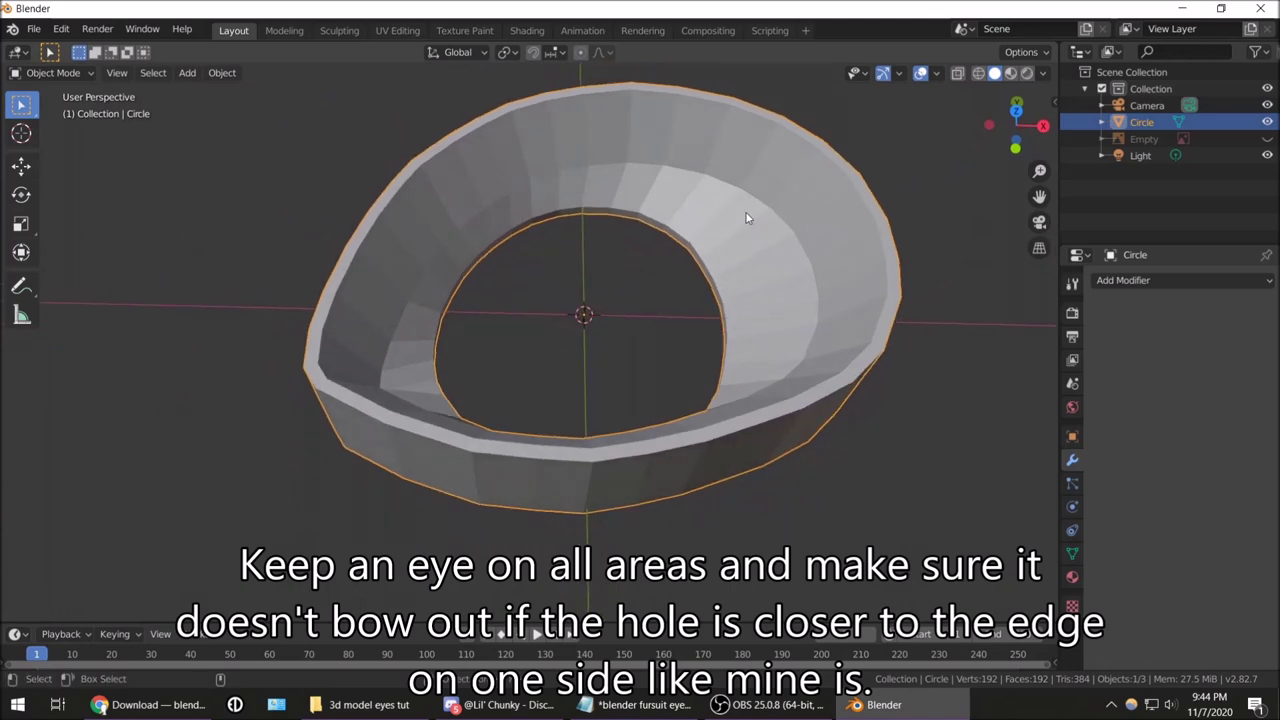
{"action": "key", "text": "Tab"}
Push the selected inner loop further with Shrink/Fatten, about -0.0256, then check it front-on
{"action": "middle_click_drag", "start_coordinate": [591, 238], "coordinate": [486, 314]}
{"action": "left_click_drag", "start_coordinate": [486, 314], "coordinate": [522, 415]}
{"action": "mouse_move", "coordinate": [522, 415]}
{"action": "middle_mouse_down"}
{"action": "mouse_move", "coordinate": [591, 394]}
{"action": "mouse_move", "coordinate": [615, 404]}
{"action": "middle_mouse_up"}
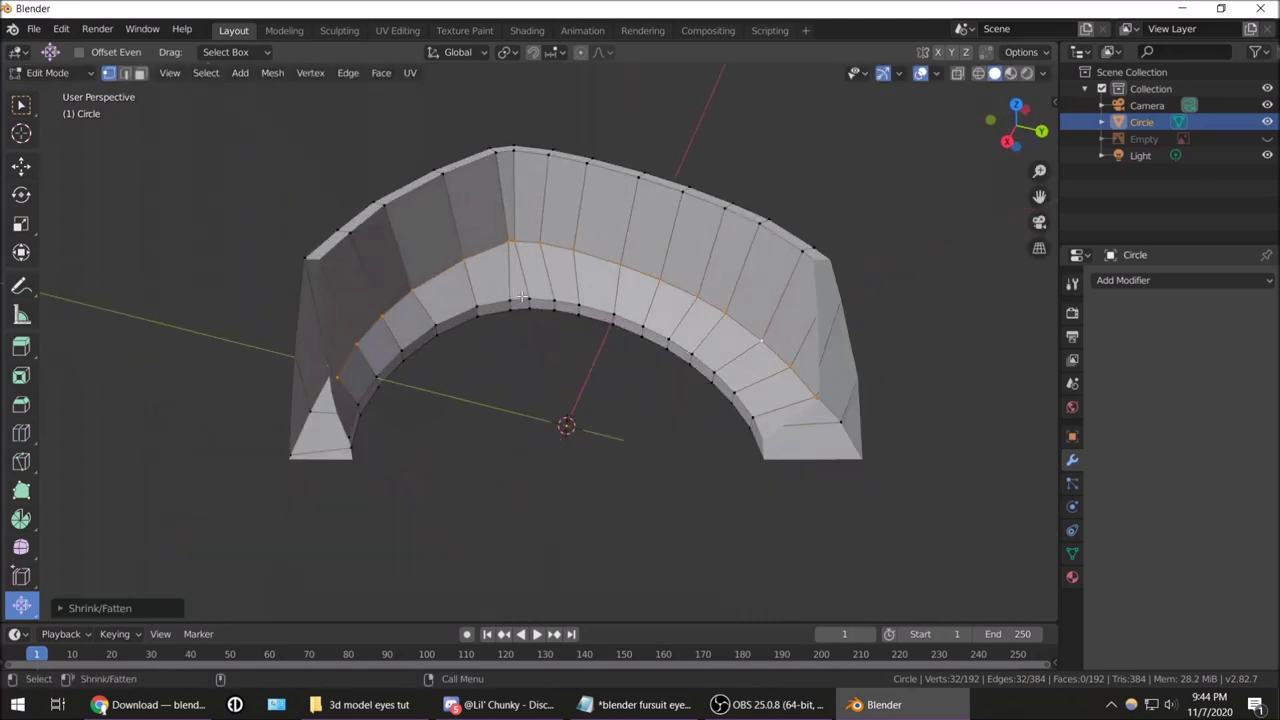
{"action": "mouse_move", "coordinate": [524, 247]}
{"action": "middle_mouse_down"}
{"action": "mouse_move", "coordinate": [587, 302]}
{"action": "mouse_move", "coordinate": [571, 349]}
{"action": "mouse_move", "coordinate": [409, 426]}
{"action": "mouse_move", "coordinate": [456, 418]}
{"action": "middle_mouse_up"}
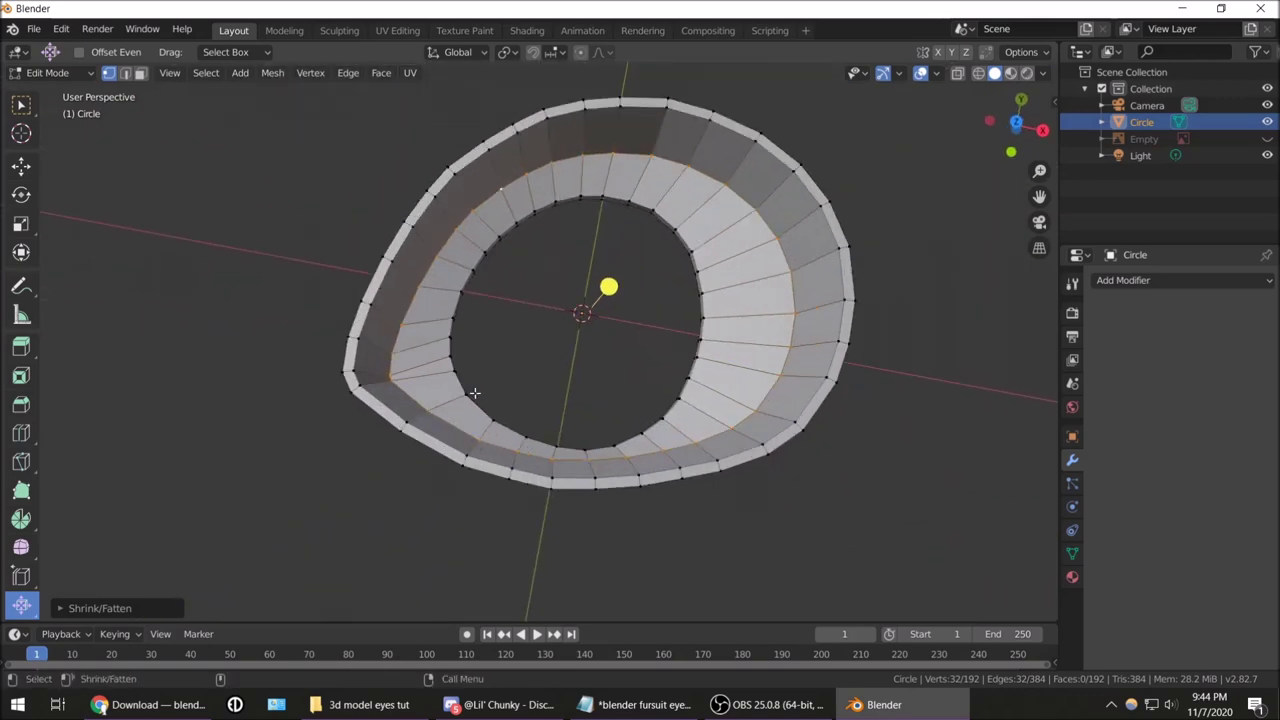
{"action": "scroll", "coordinate": [407, 382], "scroll_direction": "up", "scroll_amount": 4}
{"action": "scroll", "coordinate": [393, 355], "scroll_direction": "down", "scroll_amount": 3}
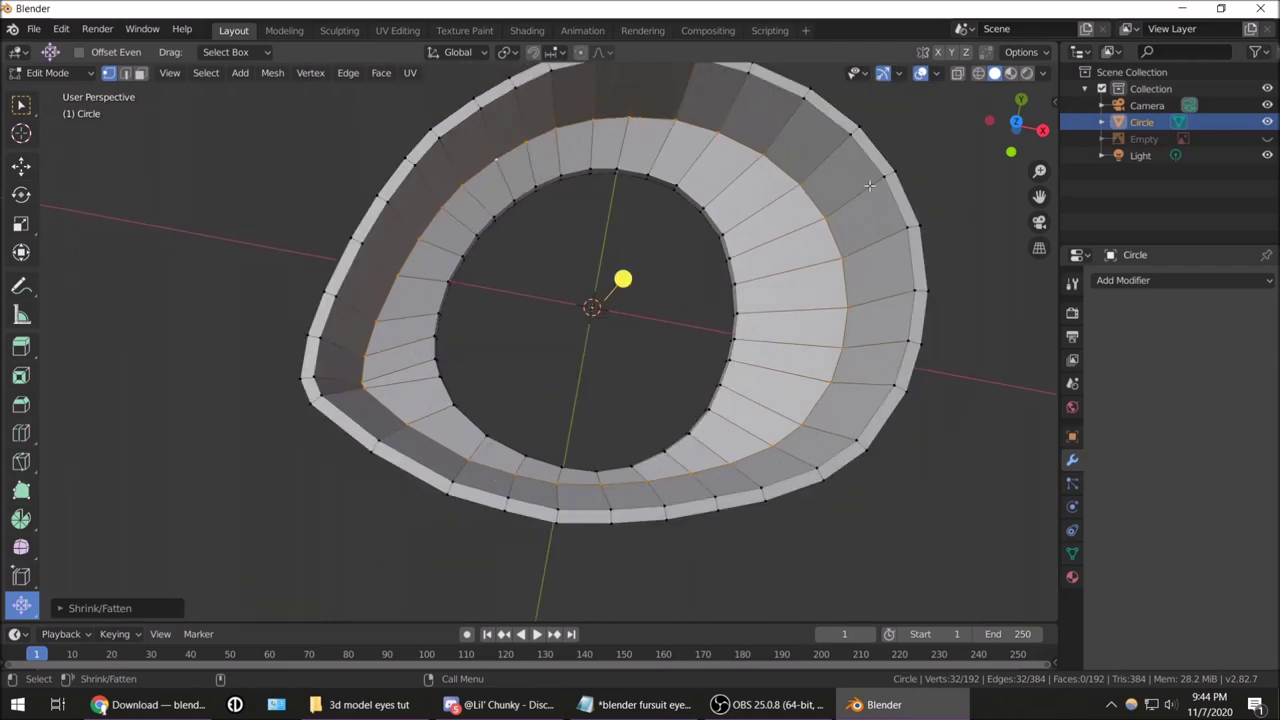
Inspect the ring in Right and Back orthographic views with X-ray on
{"action": "left_click_drag", "start_coordinate": [1018, 120], "coordinate": [1016, 133]}
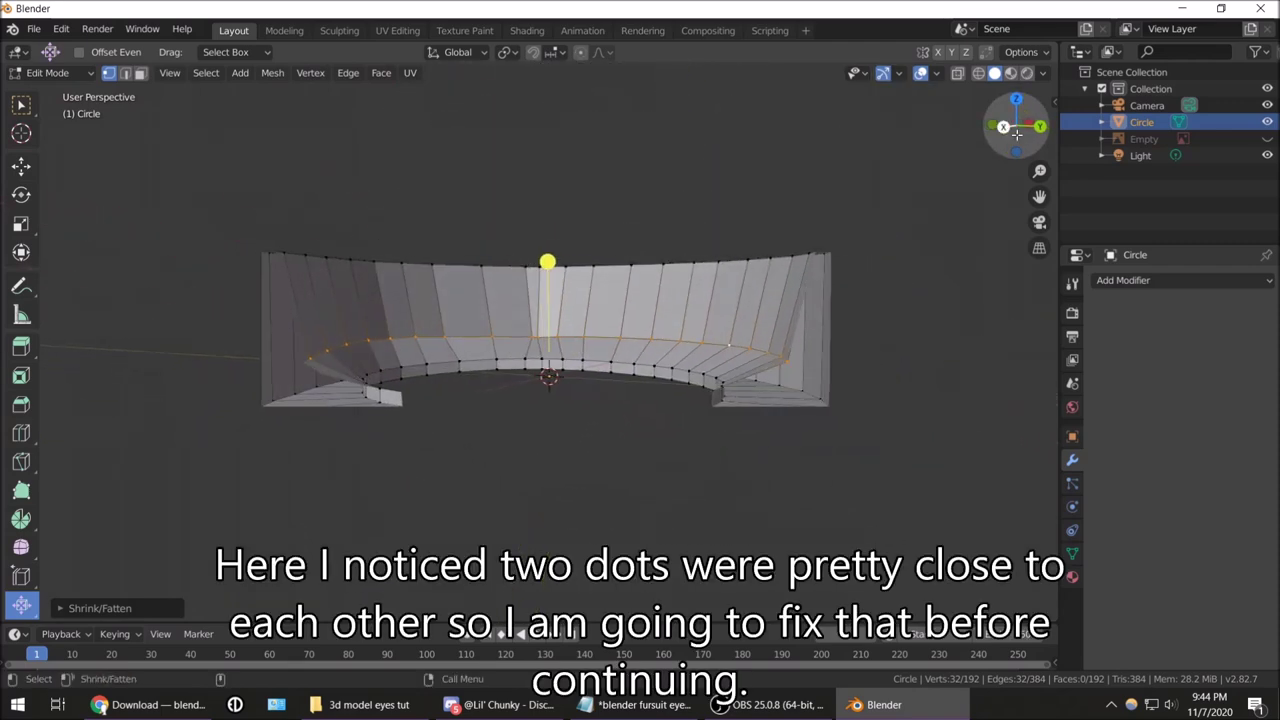
{"action": "left_click", "coordinate": [1003, 127]}
{"action": "left_click", "coordinate": [957, 76]}
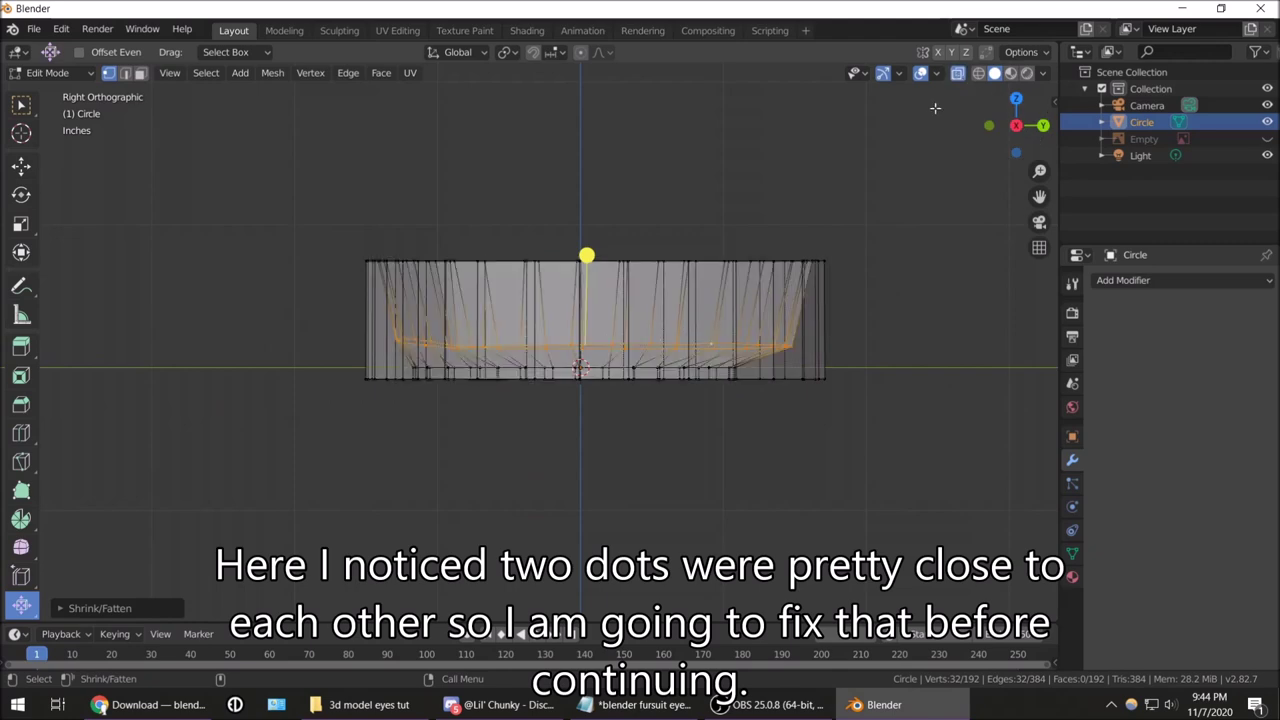
{"action": "left_click", "coordinate": [1042, 124]}
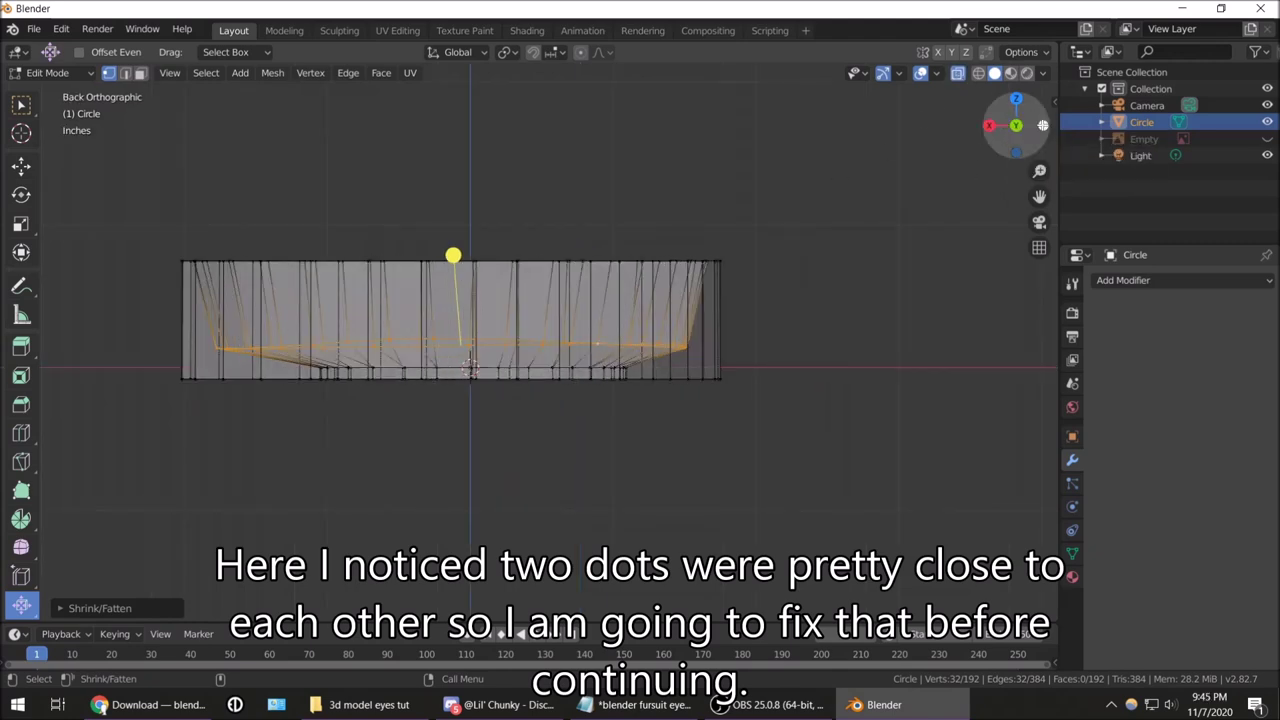
{"action": "middle_click_drag", "start_coordinate": [614, 292], "coordinate": [790, 338]}
{"action": "middle_click_drag", "start_coordinate": [607, 326], "coordinate": [567, 310]}
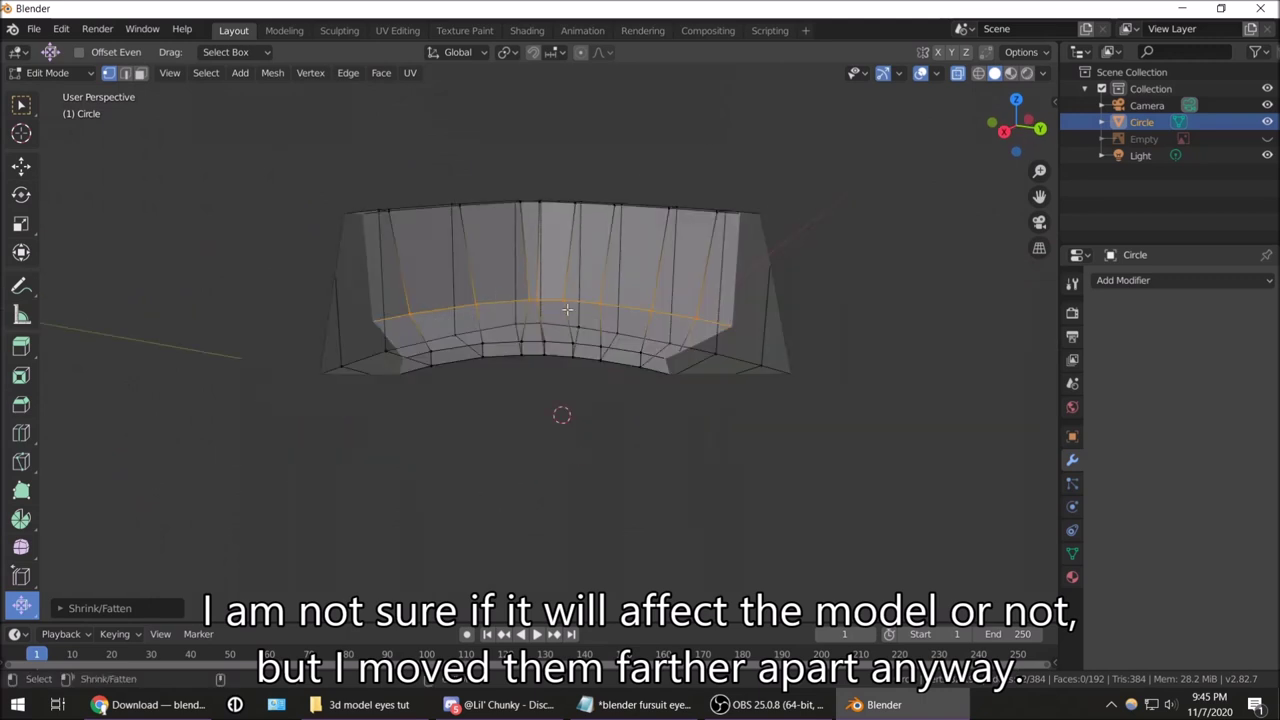
{"action": "left_click_drag", "start_coordinate": [1030, 124], "coordinate": [1032, 118]}
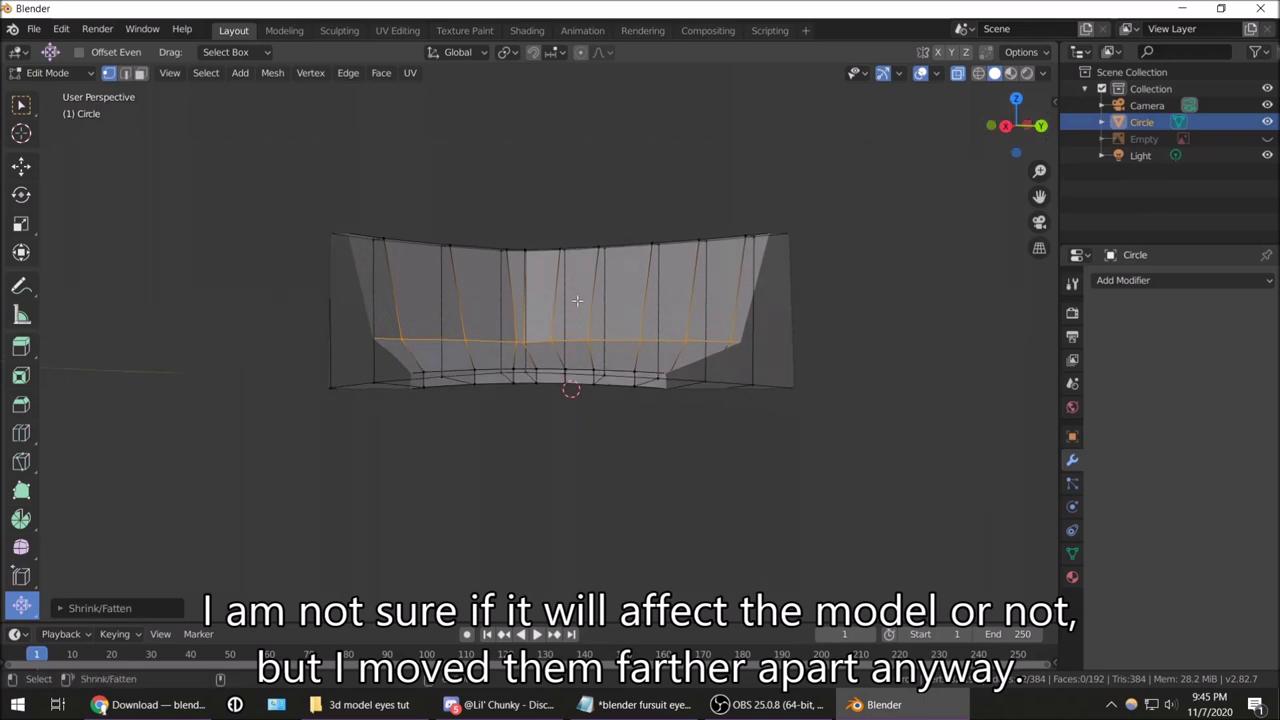
Select one of the two crowded inner-loop vertices and drag it away from its neighbour
{"action": "key", "text": "shift+space"}
{"action": "key", "text": "e"}
{"action": "left_click", "coordinate": [513, 341]}
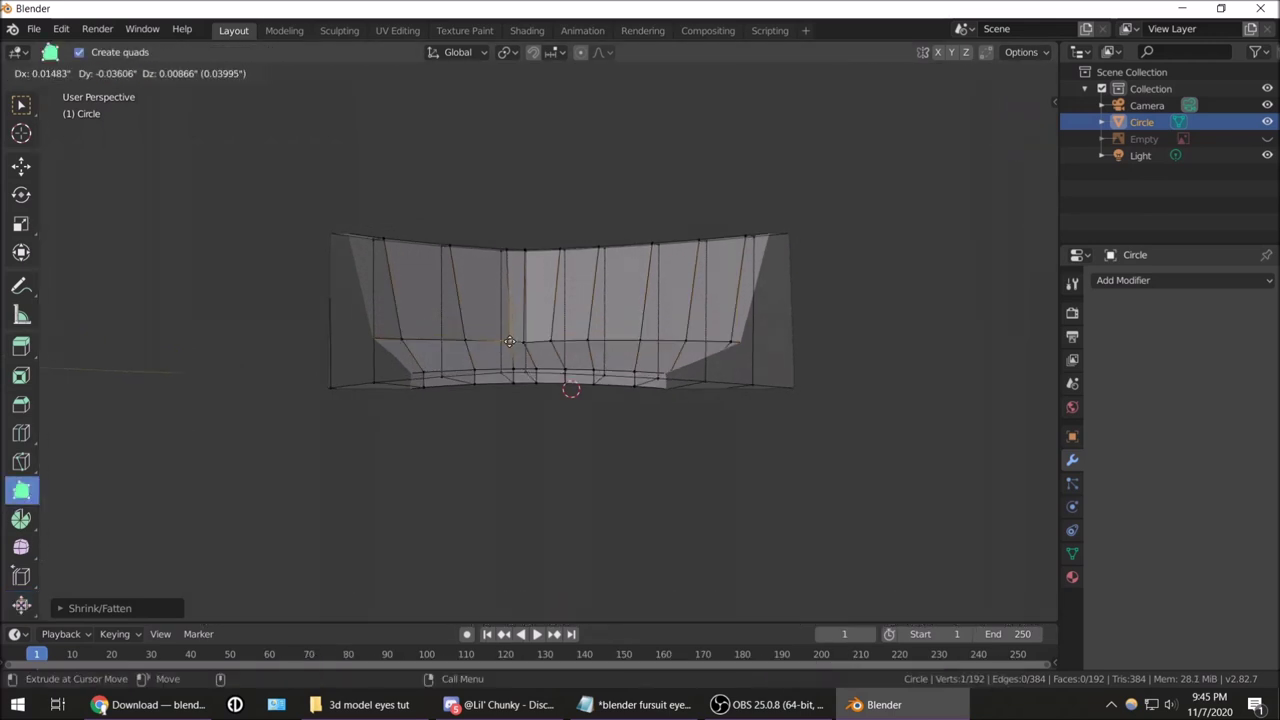
{"action": "left_click_drag", "start_coordinate": [506, 341], "coordinate": [551, 370]}
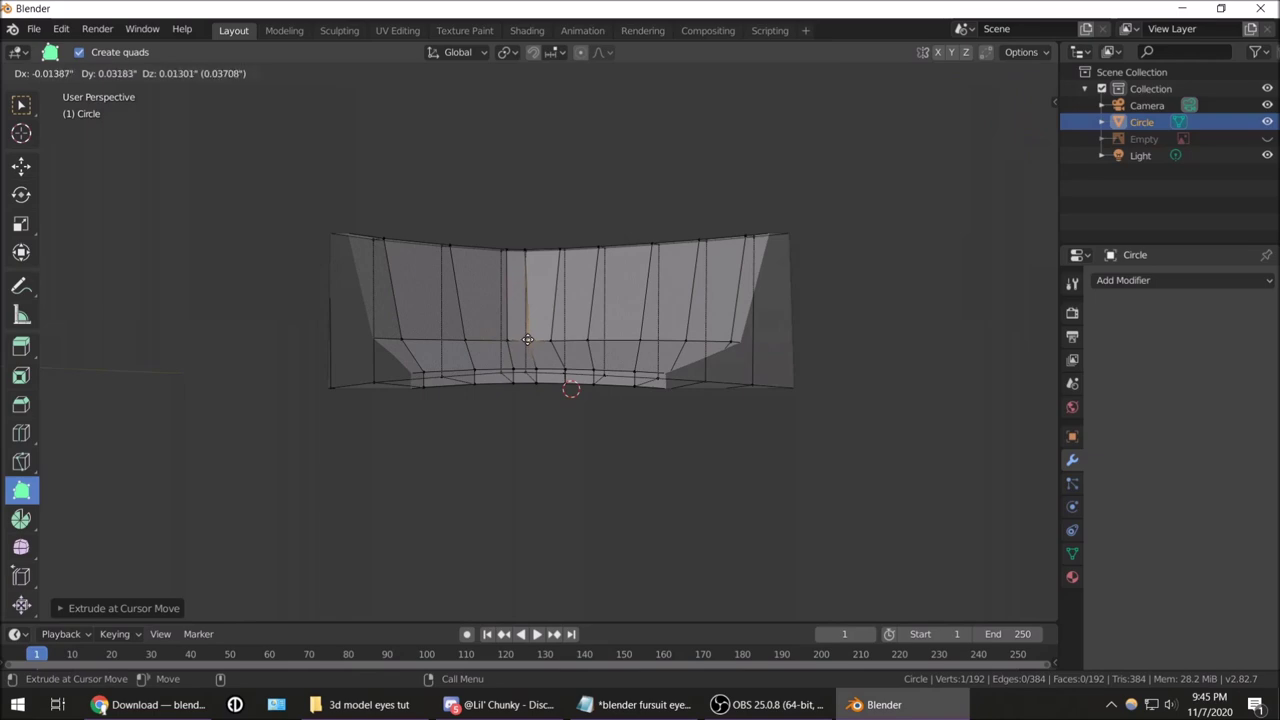
{"action": "mouse_move", "coordinate": [862, 259]}
{"action": "middle_mouse_down"}
{"action": "mouse_move", "coordinate": [272, 320]}
{"action": "mouse_move", "coordinate": [688, 473]}
{"action": "mouse_move", "coordinate": [737, 531]}
{"action": "mouse_move", "coordinate": [720, 534]}
{"action": "mouse_move", "coordinate": [873, 432]}
{"action": "mouse_move", "coordinate": [1029, 449]}
{"action": "mouse_move", "coordinate": [749, 454]}
{"action": "mouse_move", "coordinate": [695, 485]}
{"action": "mouse_move", "coordinate": [627, 448]}
{"action": "middle_mouse_up"}
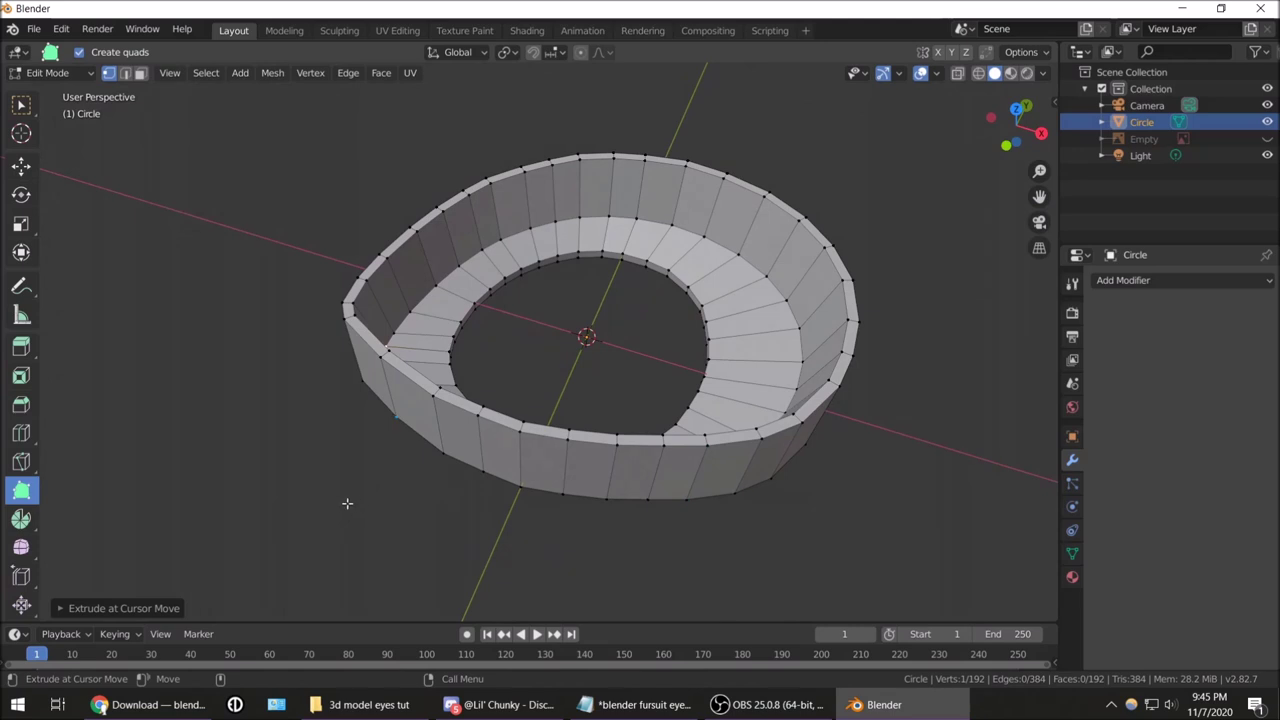
{"action": "left_click", "coordinate": [20, 434]}
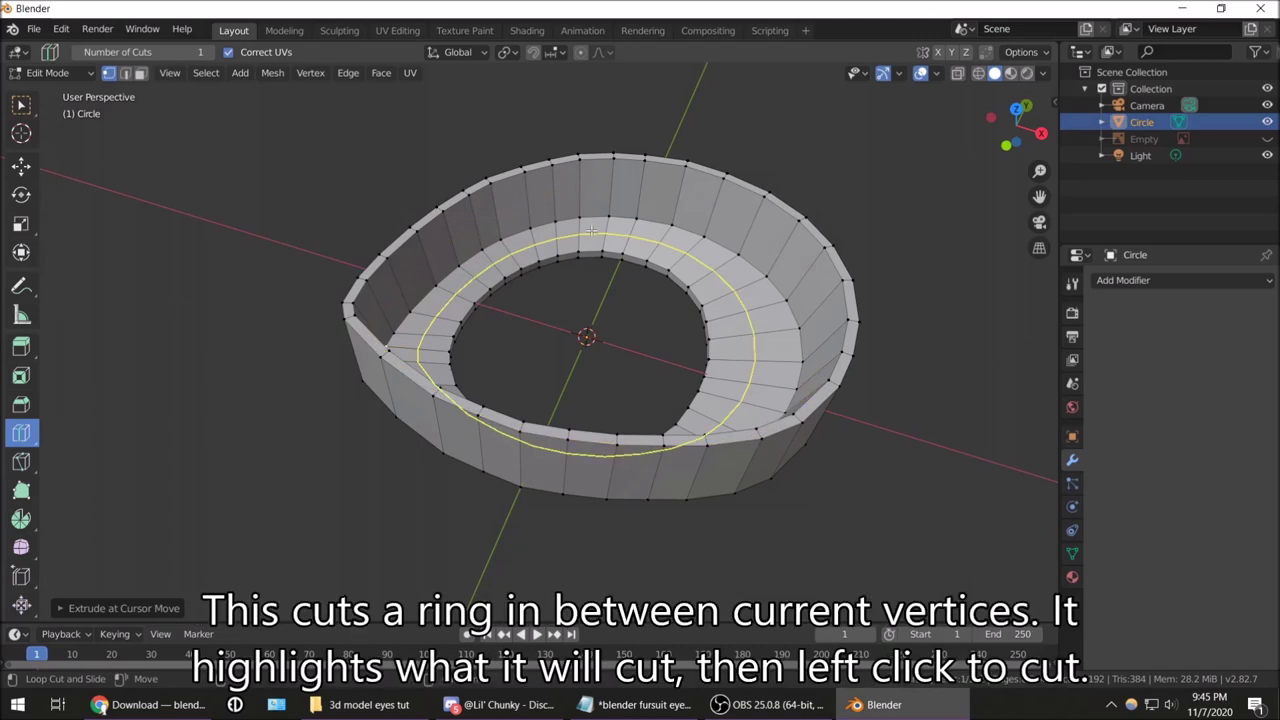
Cut new edge loops through the middle of the inner ring, bringing the mesh to 256 vertices
{"action": "mouse_move", "coordinate": [592, 231]}
{"action": "middle_mouse_down"}
{"action": "mouse_move", "coordinate": [601, 265]}
{"action": "mouse_move", "coordinate": [611, 245]}
{"action": "middle_mouse_up"}
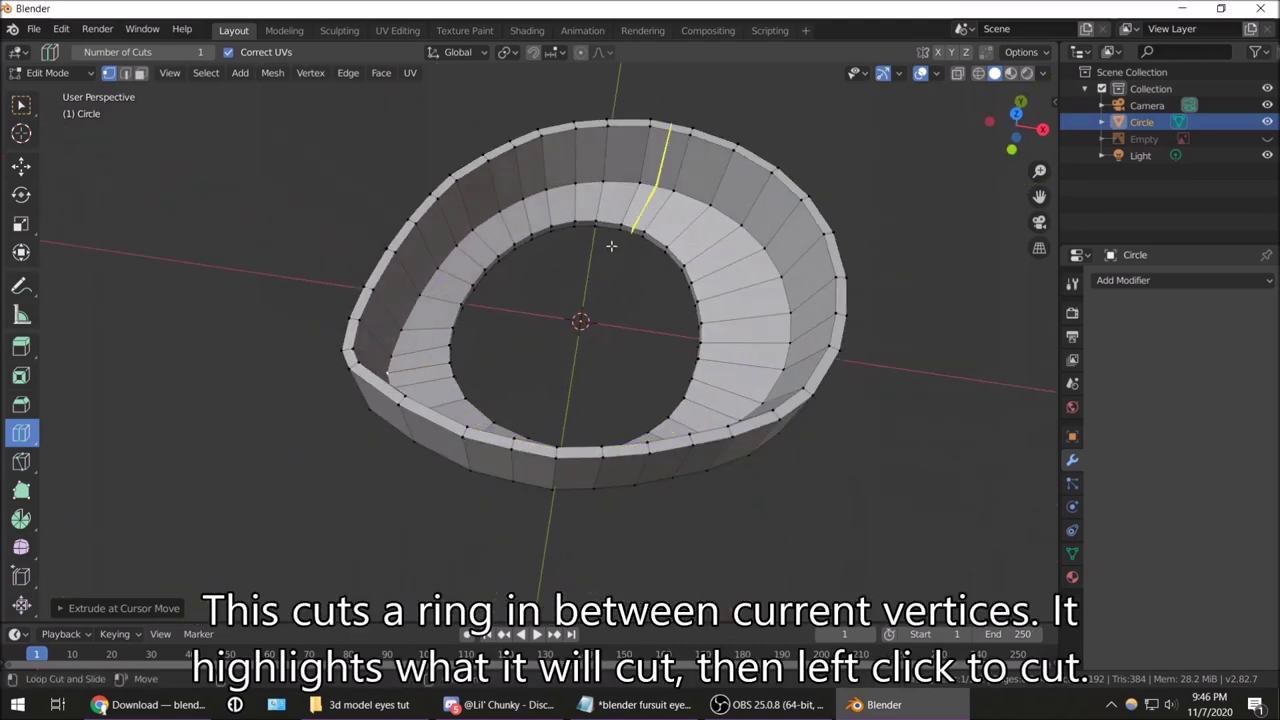
{"action": "left_click", "coordinate": [697, 233]}
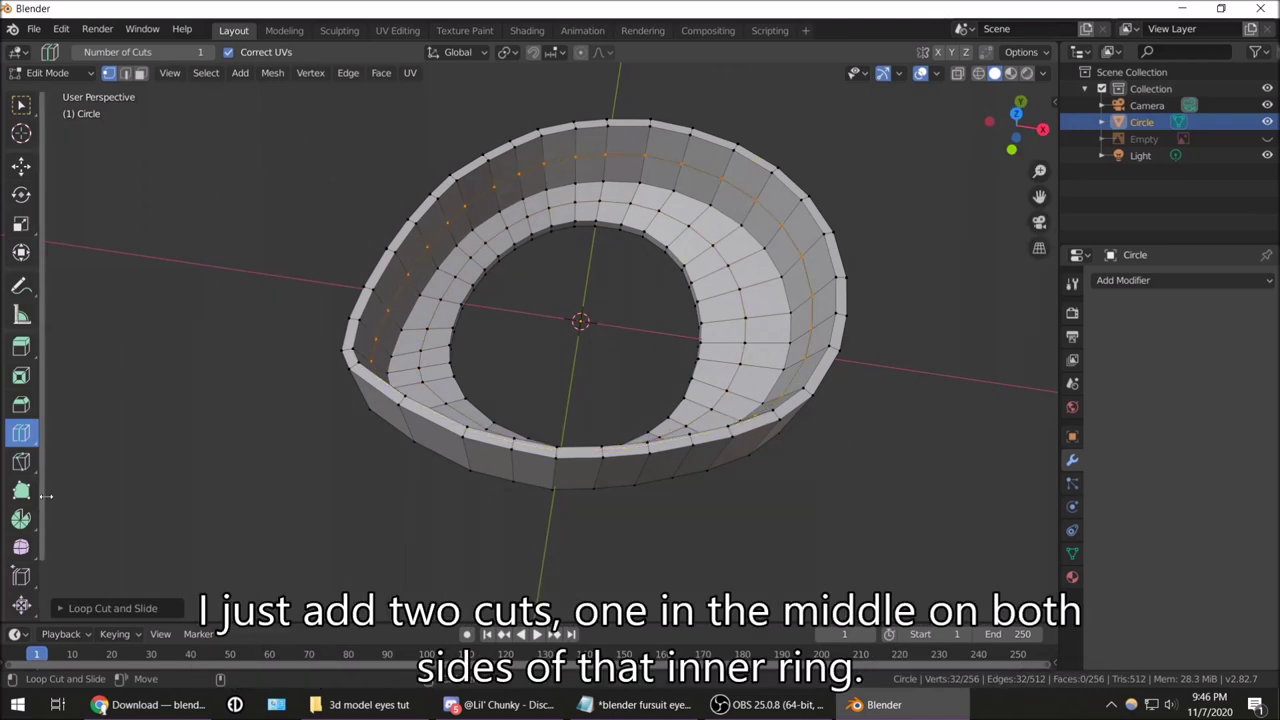
{"action": "left_click", "coordinate": [22, 607]}
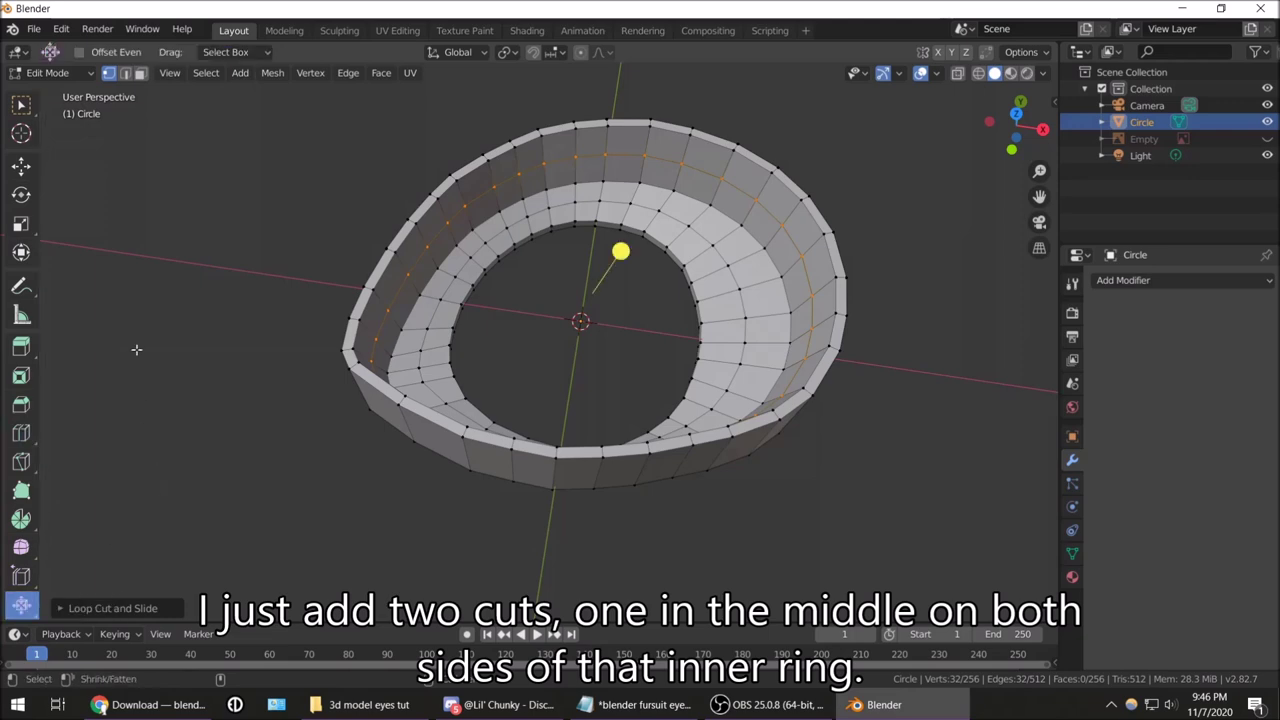
Push the new middle loop outward along its normals by 0.0173, then select another bowing vertex
{"action": "middle_click_drag", "start_coordinate": [656, 262], "coordinate": [800, 222]}
{"action": "left_click_drag", "start_coordinate": [631, 200], "coordinate": [647, 203]}
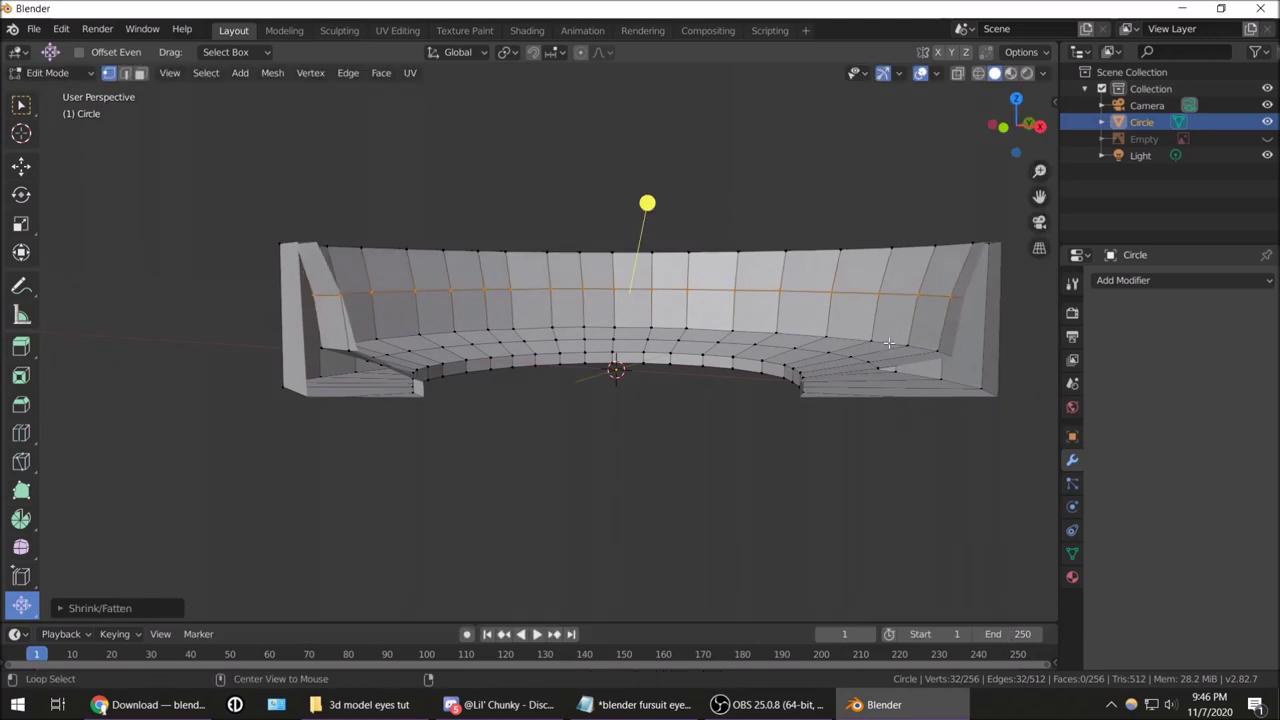
{"action": "left_click_drag", "start_coordinate": [638, 253], "coordinate": [669, 196]}
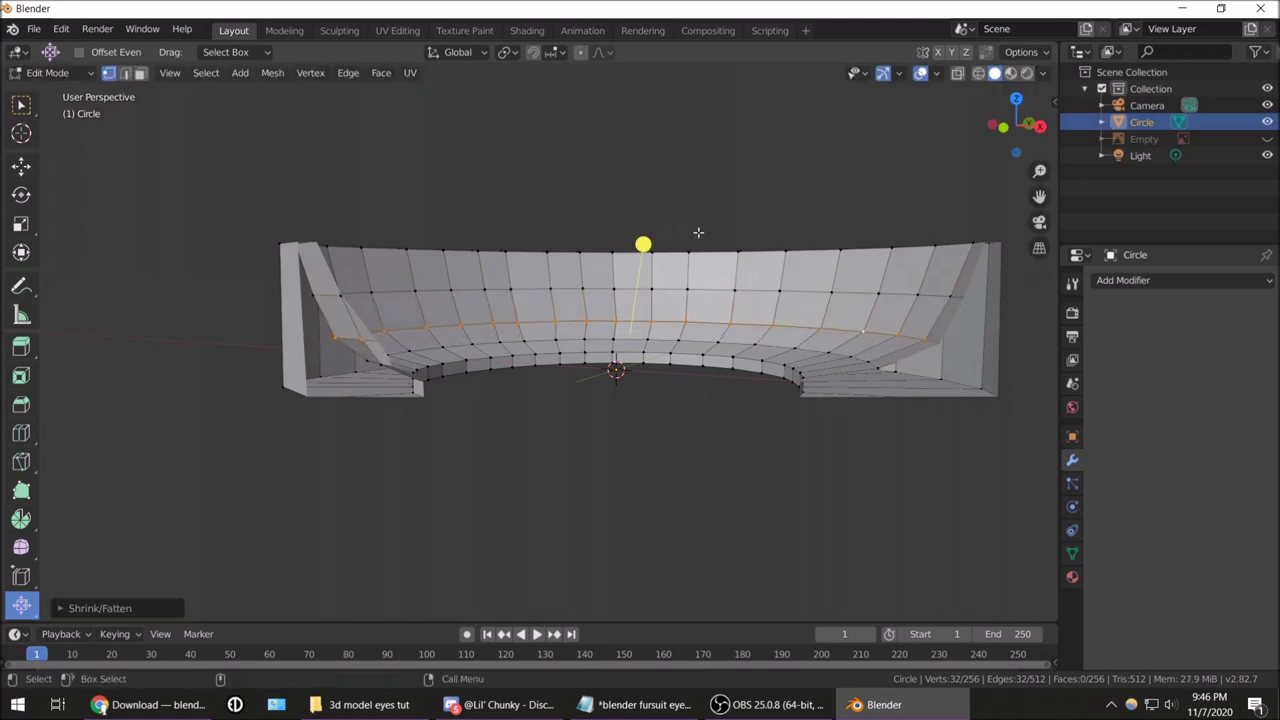
{"action": "middle_click_drag", "start_coordinate": [693, 232], "coordinate": [387, 302]}
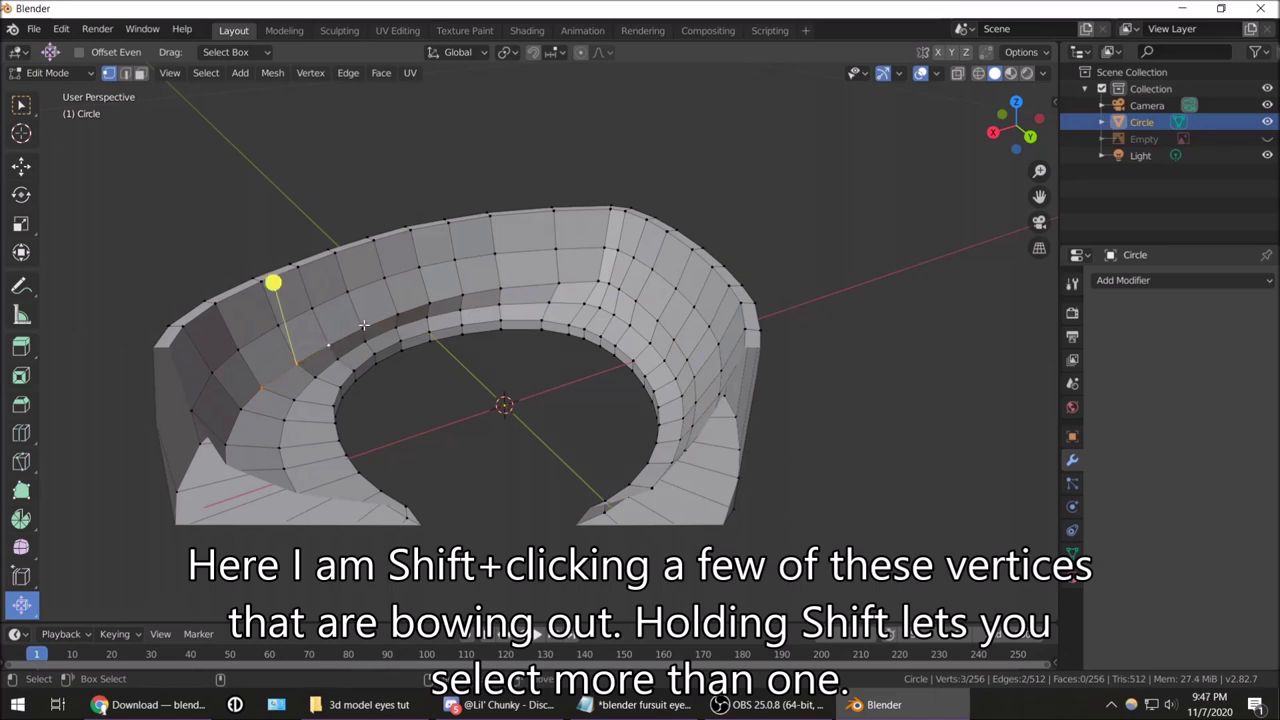
{"action": "left_click", "coordinate": [463, 294], "text": "shift"}
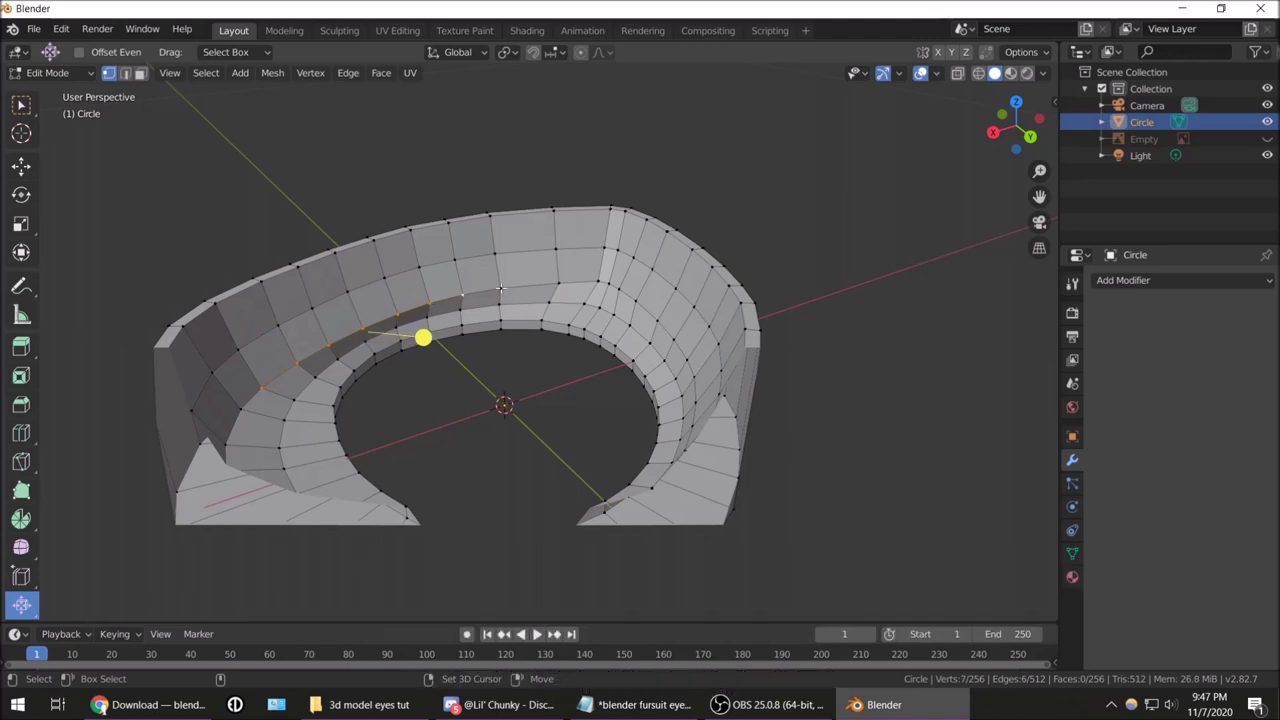
Push the bowing vertices and one outlying vertex back into place with Shrink/Fatten
{"action": "mouse_move", "coordinate": [455, 330]}
{"action": "middle_mouse_down"}
{"action": "mouse_move", "coordinate": [471, 286]}
{"action": "mouse_move", "coordinate": [466, 360]}
{"action": "mouse_move", "coordinate": [460, 338]}
{"action": "middle_mouse_up"}
{"action": "key", "text": "alt+s"}
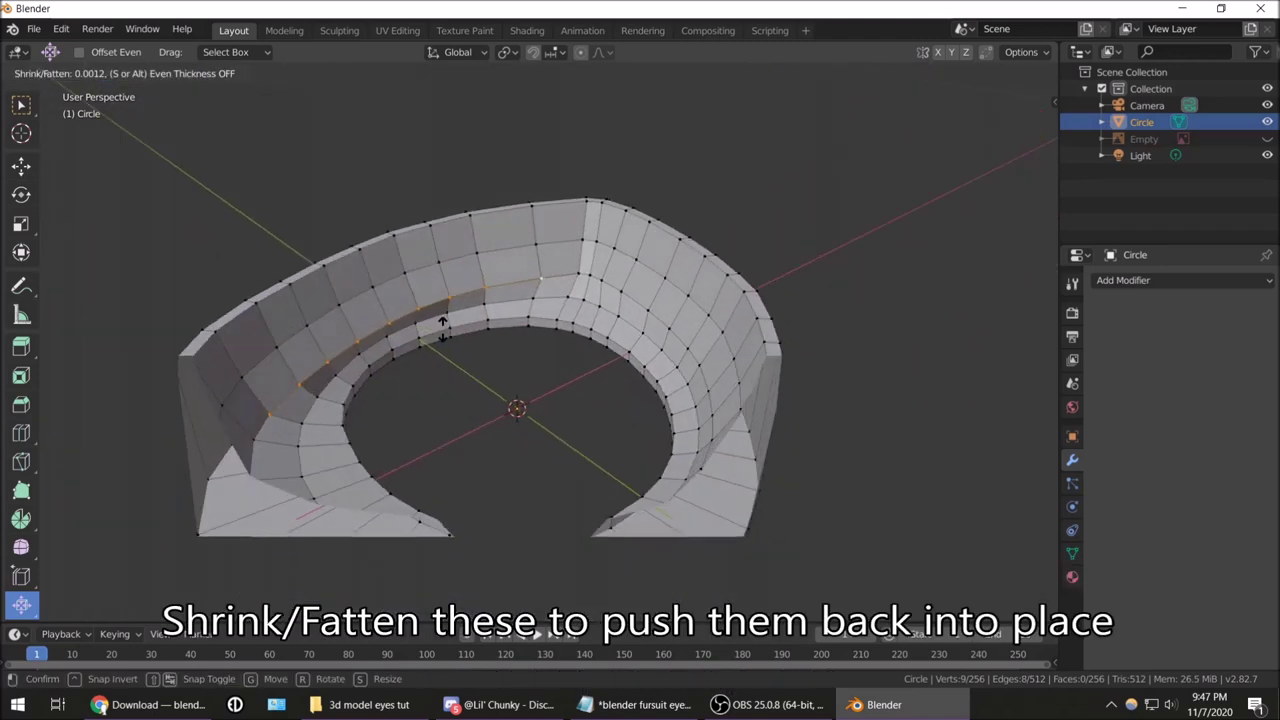
{"action": "left_click", "coordinate": [494, 363]}
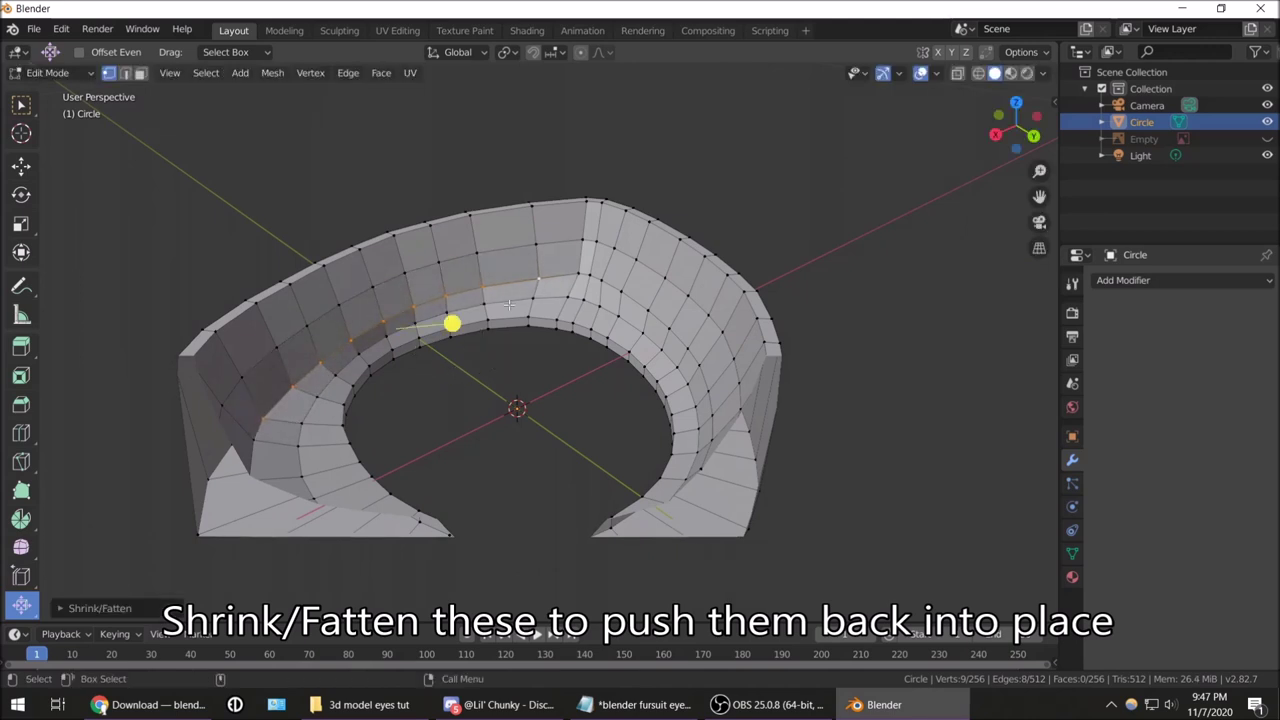
{"action": "left_click", "coordinate": [449, 293]}
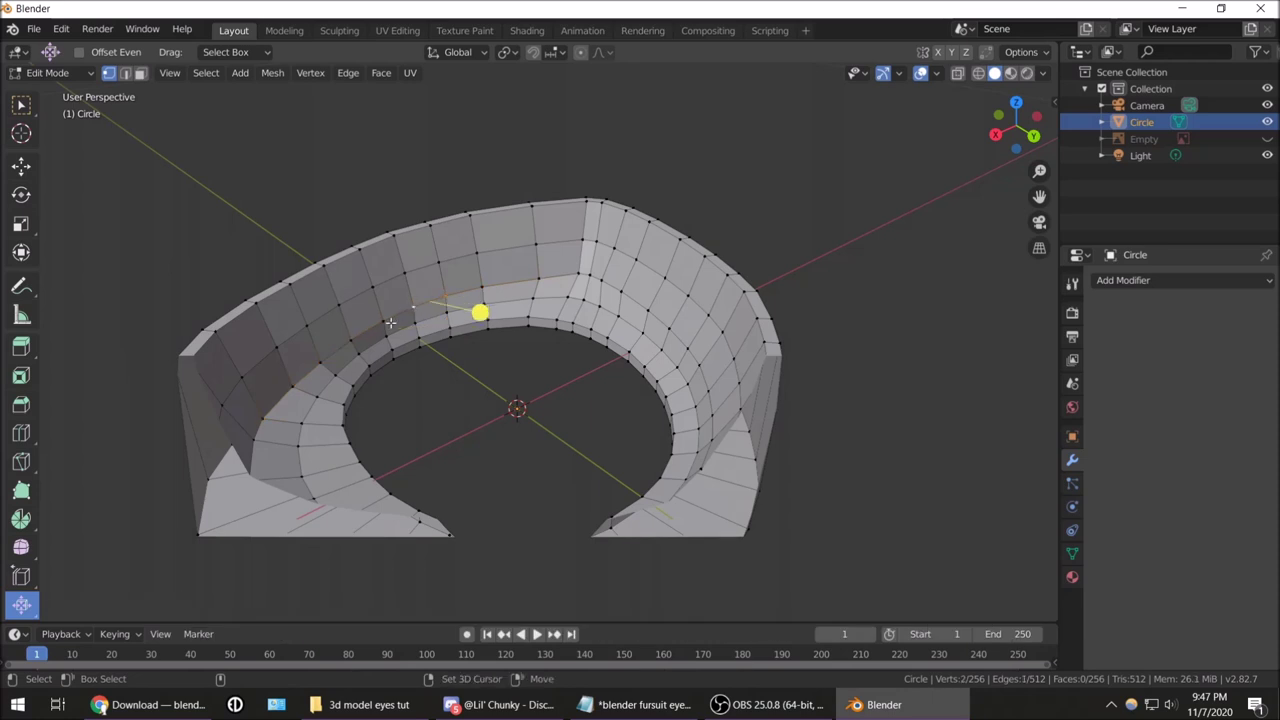
{"action": "key", "text": "alt+s"}
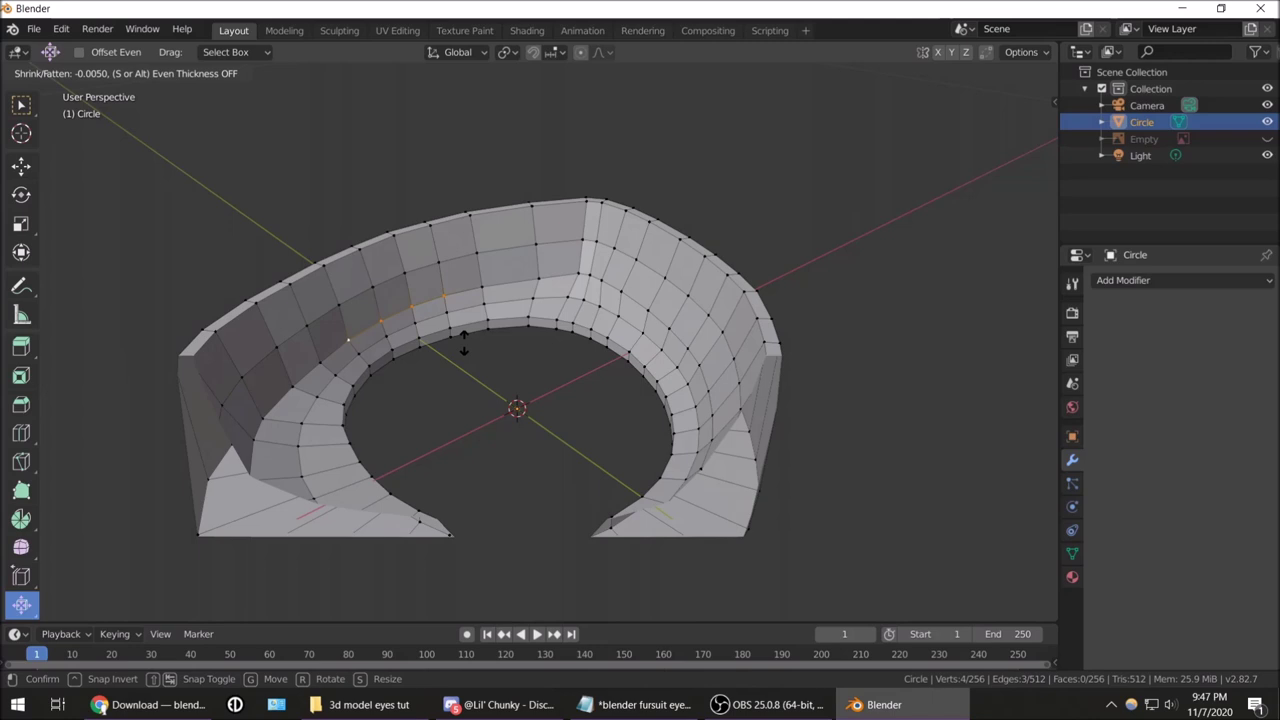
{"action": "left_click", "coordinate": [463, 343]}
Shrink/fatten the lower inner-wall ring by about -0.0019 to smooth the curve
{"action": "mouse_move", "coordinate": [457, 320]}
{"action": "middle_mouse_down"}
{"action": "mouse_move", "coordinate": [474, 318]}
{"action": "mouse_move", "coordinate": [439, 302]}
{"action": "middle_mouse_up"}
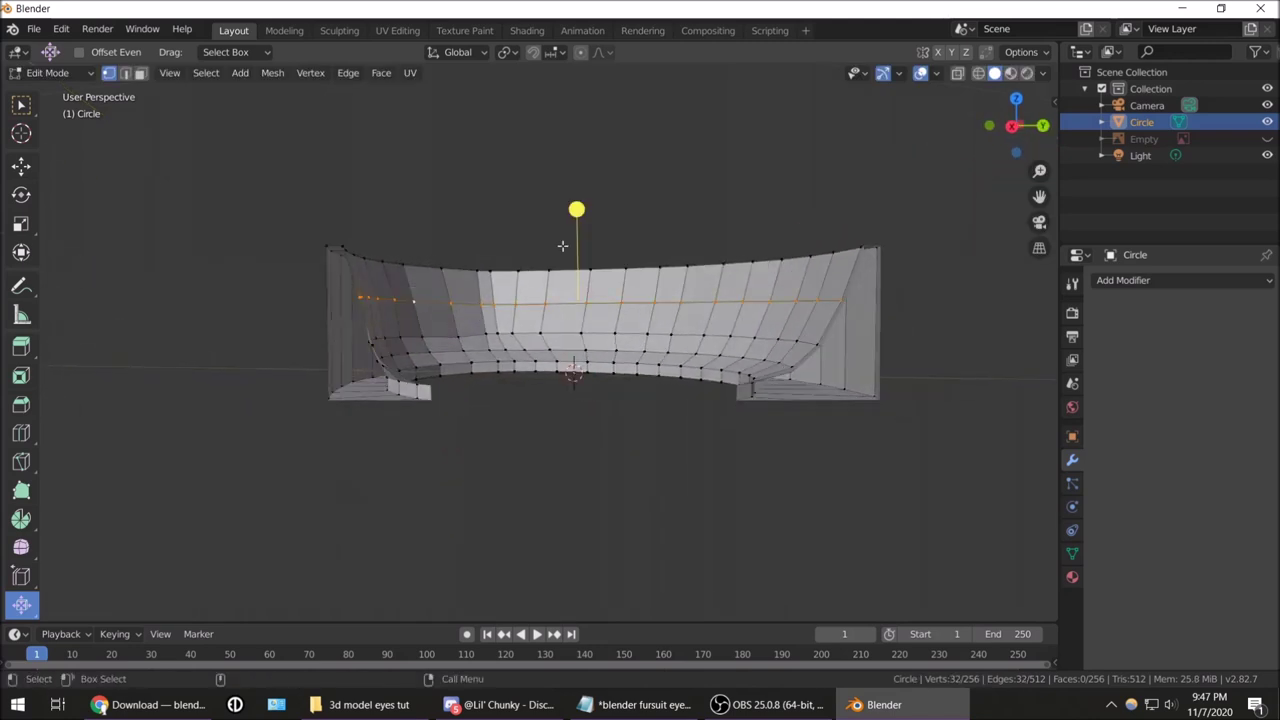
{"action": "key", "text": "alt+s"}
{"action": "left_click", "coordinate": [582, 220]}
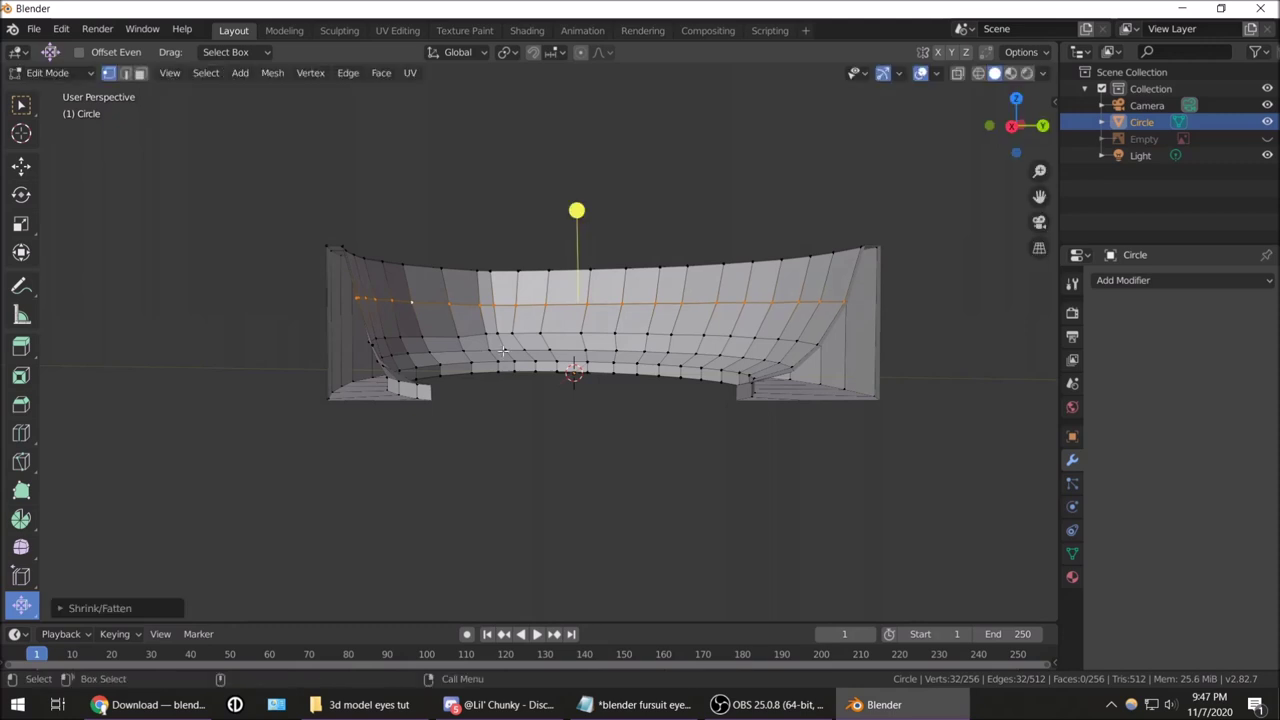
{"action": "mouse_move", "coordinate": [492, 351]}
{"action": "middle_mouse_down"}
{"action": "mouse_move", "coordinate": [432, 346]}
{"action": "mouse_move", "coordinate": [502, 334]}
{"action": "mouse_move", "coordinate": [573, 350]}
{"action": "mouse_move", "coordinate": [387, 327]}
{"action": "middle_mouse_up"}
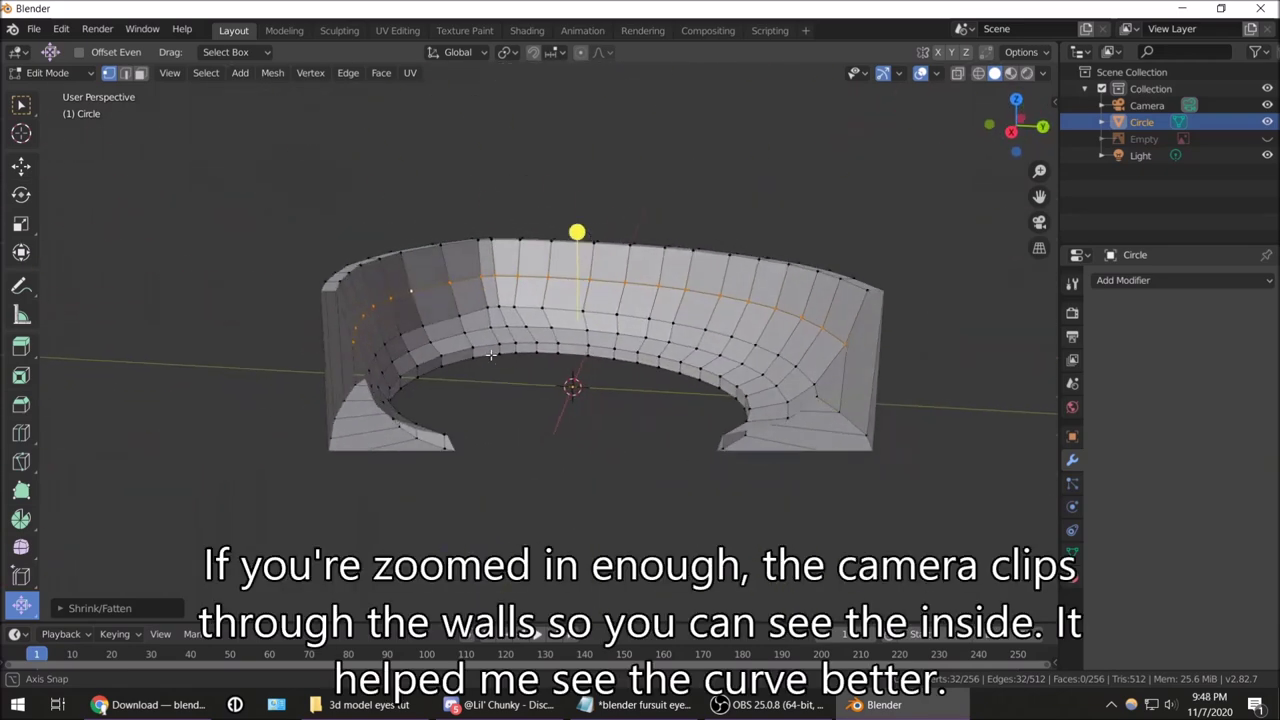
{"action": "middle_click_drag", "start_coordinate": [387, 327], "coordinate": [478, 356]}
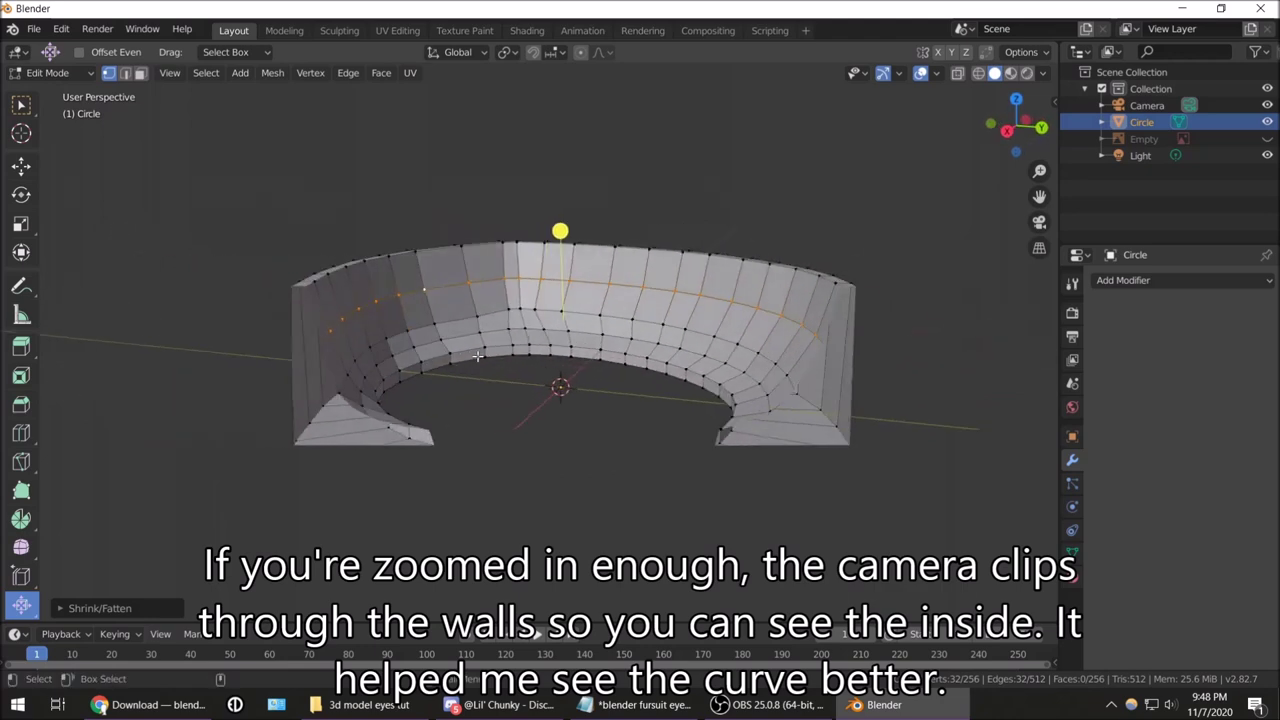
{"action": "key", "text": "alt+s"}
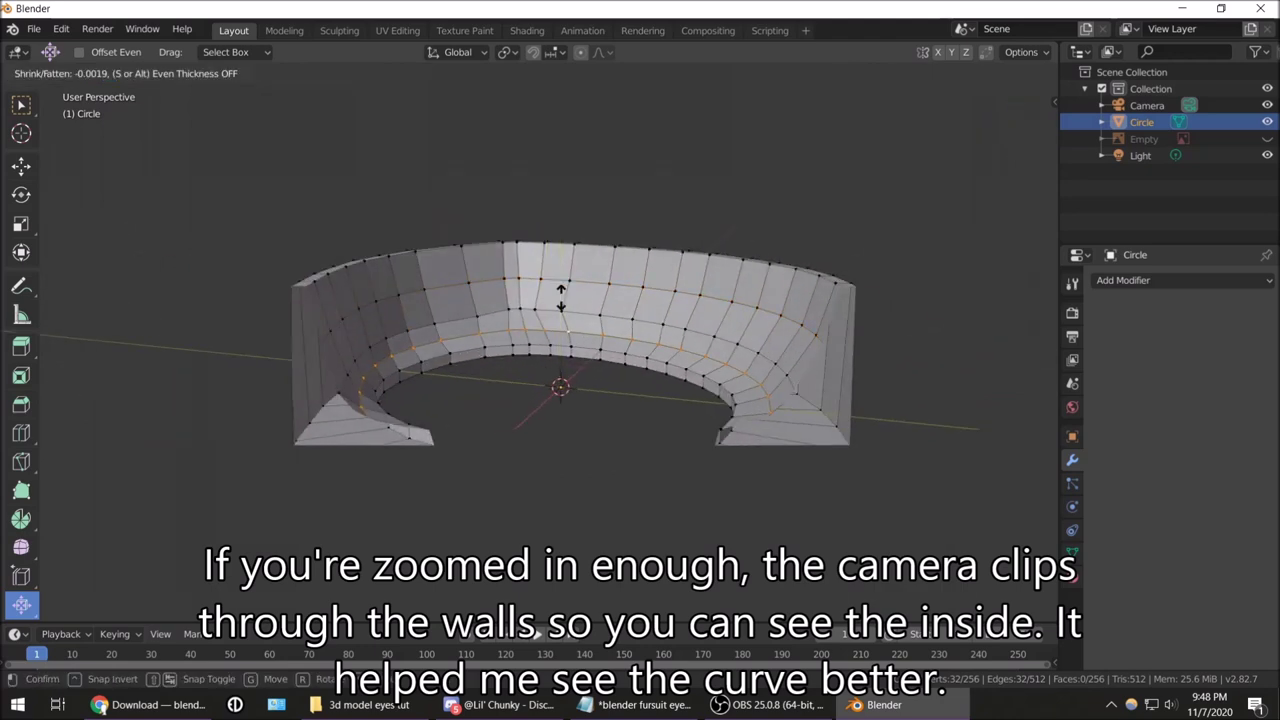
{"action": "left_click", "coordinate": [560, 290]}
{"action": "mouse_move", "coordinate": [588, 362]}
{"action": "middle_mouse_down"}
{"action": "mouse_move", "coordinate": [461, 410]}
{"action": "mouse_move", "coordinate": [601, 260]}
{"action": "middle_mouse_up"}
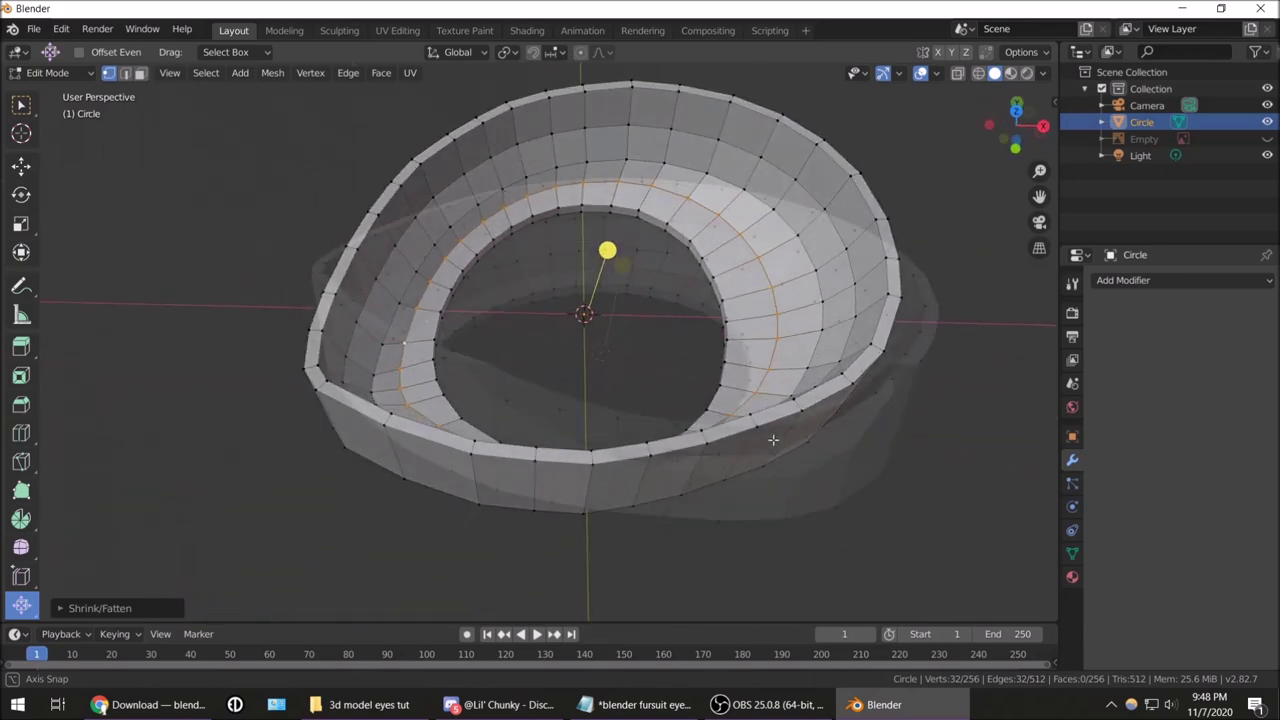
{"action": "left_click", "coordinate": [603, 249]}
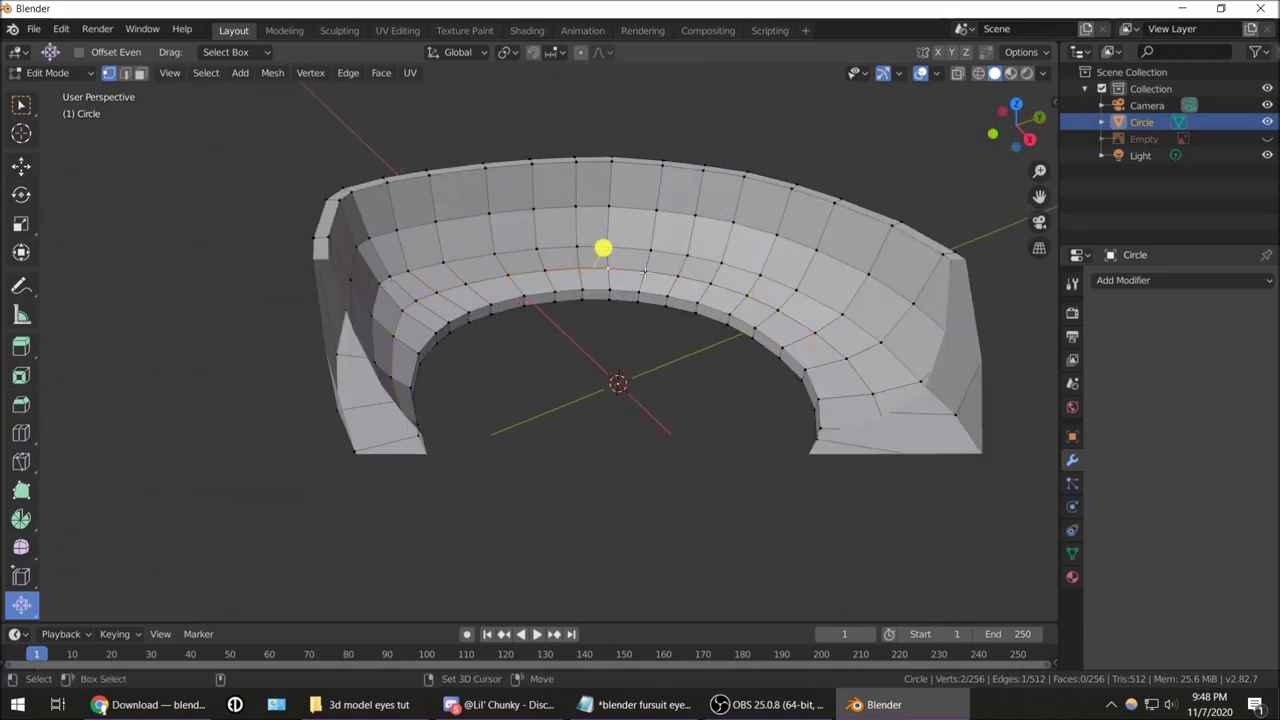
Nudge the selected edge and a single inner-wall vertex with Shrink/Fatten
{"action": "key", "text": "alt+s"}
{"action": "left_click", "coordinate": [643, 240]}
{"action": "mouse_move", "coordinate": [643, 240]}
{"action": "middle_mouse_down"}
{"action": "mouse_move", "coordinate": [520, 171]}
{"action": "mouse_move", "coordinate": [371, 191]}
{"action": "mouse_move", "coordinate": [504, 193]}
{"action": "mouse_move", "coordinate": [500, 177]}
{"action": "mouse_move", "coordinate": [509, 209]}
{"action": "middle_mouse_up"}
{"action": "left_click", "coordinate": [280, 335]}
{"action": "key", "text": "alt+s"}
{"action": "left_click", "coordinate": [331, 275]}
{"action": "middle_click_drag", "start_coordinate": [331, 275], "coordinate": [340, 200]}
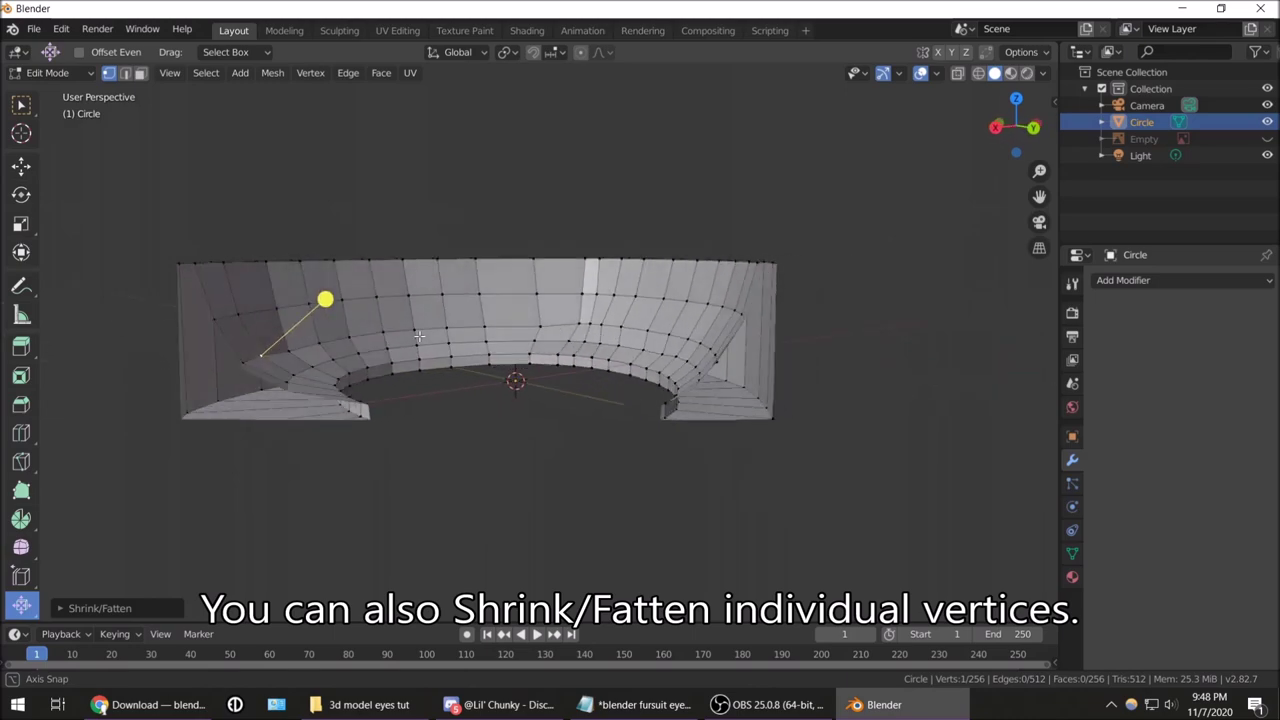
Check the shell with X-ray, then view it solid in Object Mode and return to Edit Mode
{"action": "left_click", "coordinate": [957, 73]}
{"action": "mouse_move", "coordinate": [500, 330]}
{"action": "middle_mouse_down"}
{"action": "mouse_move", "coordinate": [245, 351]}
{"action": "mouse_move", "coordinate": [327, 452]}
{"action": "middle_mouse_up"}
{"action": "key", "text": "alt+z"}
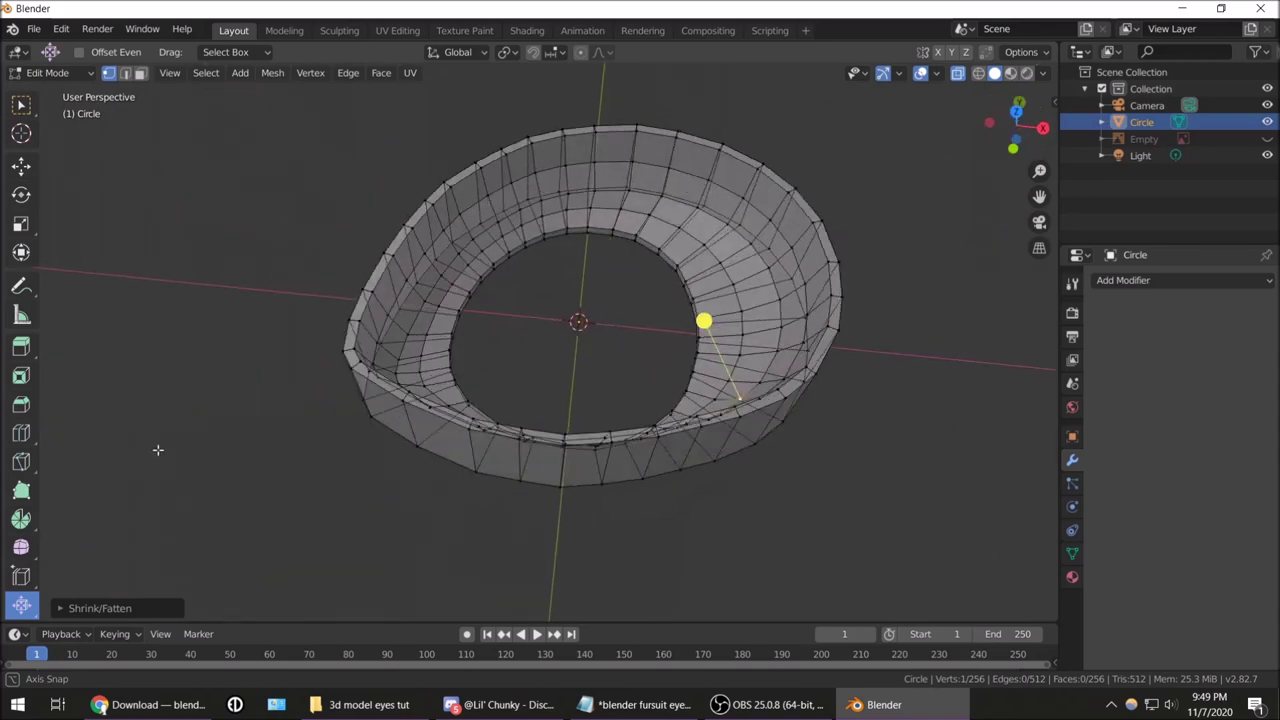
{"action": "left_click", "coordinate": [957, 73]}
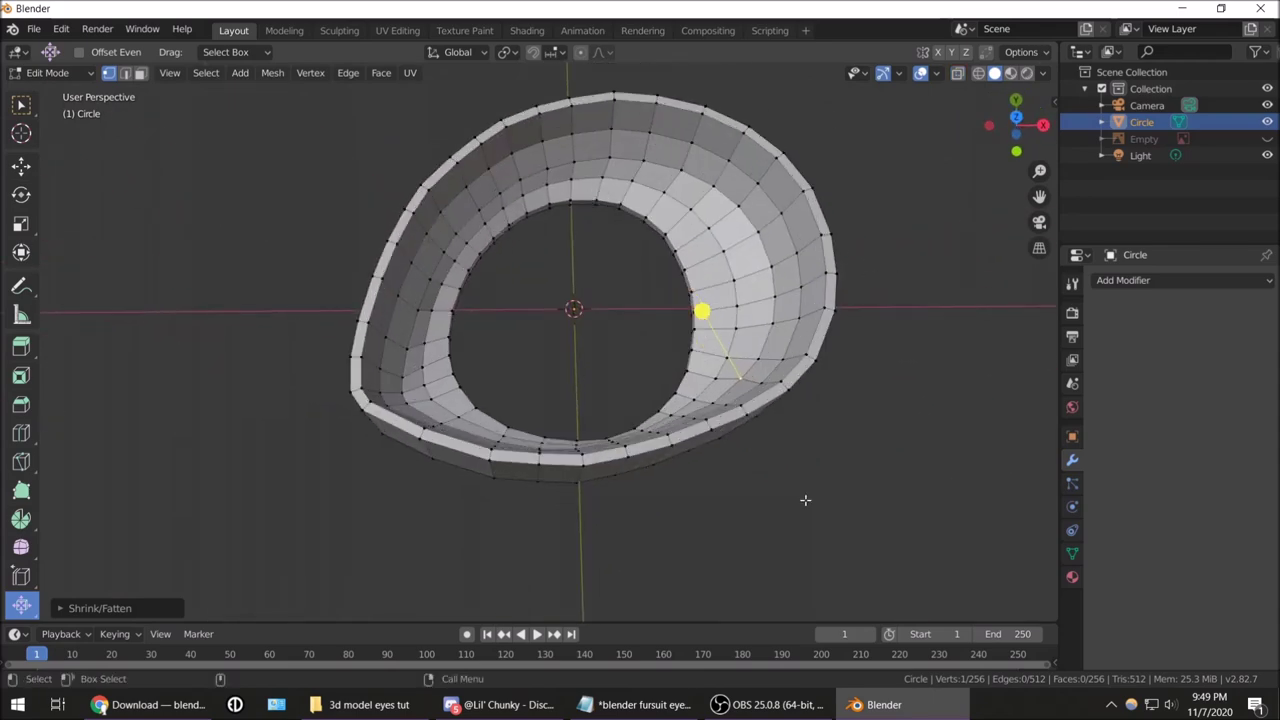
{"action": "key", "text": "Tab"}
{"action": "mouse_move", "coordinate": [265, 176]}
{"action": "middle_mouse_down"}
{"action": "mouse_move", "coordinate": [494, 266]}
{"action": "mouse_move", "coordinate": [524, 223]}
{"action": "mouse_move", "coordinate": [539, 235]}
{"action": "middle_mouse_up"}
{"action": "key", "text": "Tab"}
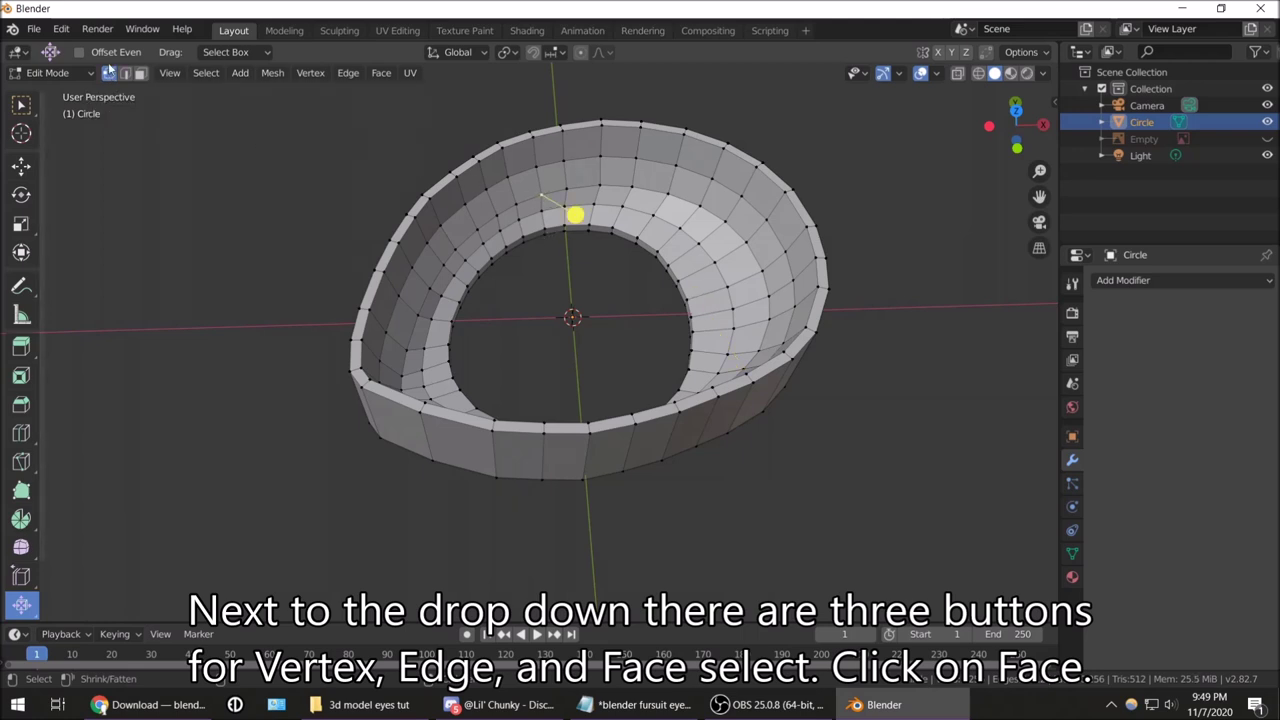
Switch to face select and add four inner-wall face rings, top to bottom, to the selection
{"action": "left_click", "coordinate": [140, 74]}
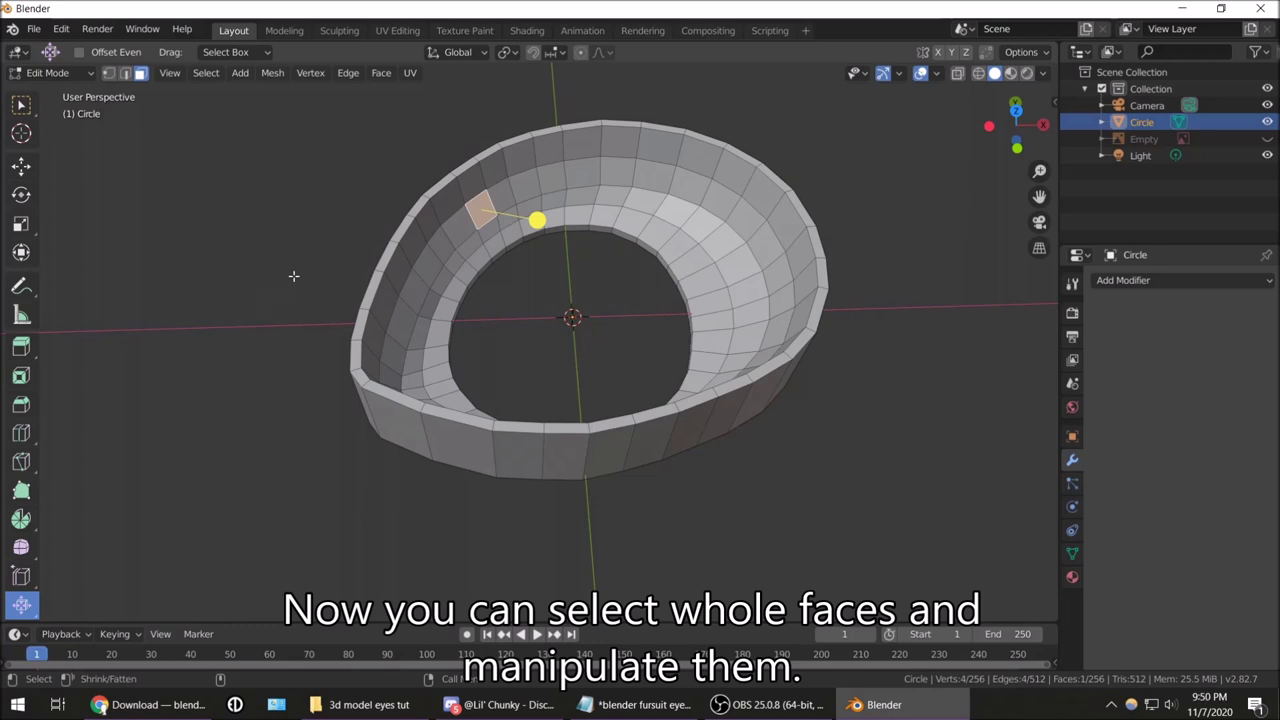
{"action": "middle_click_drag", "start_coordinate": [548, 134], "coordinate": [514, 178]}
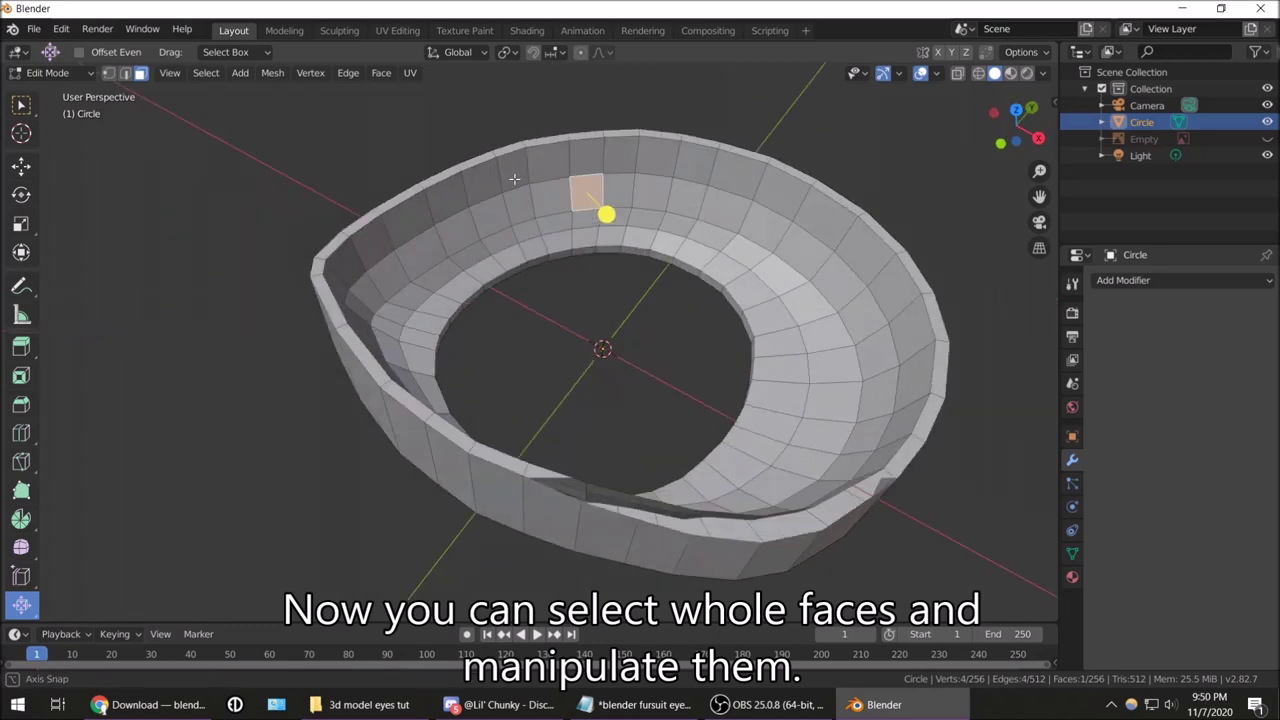
{"action": "left_click", "coordinate": [606, 154], "text": "alt"}
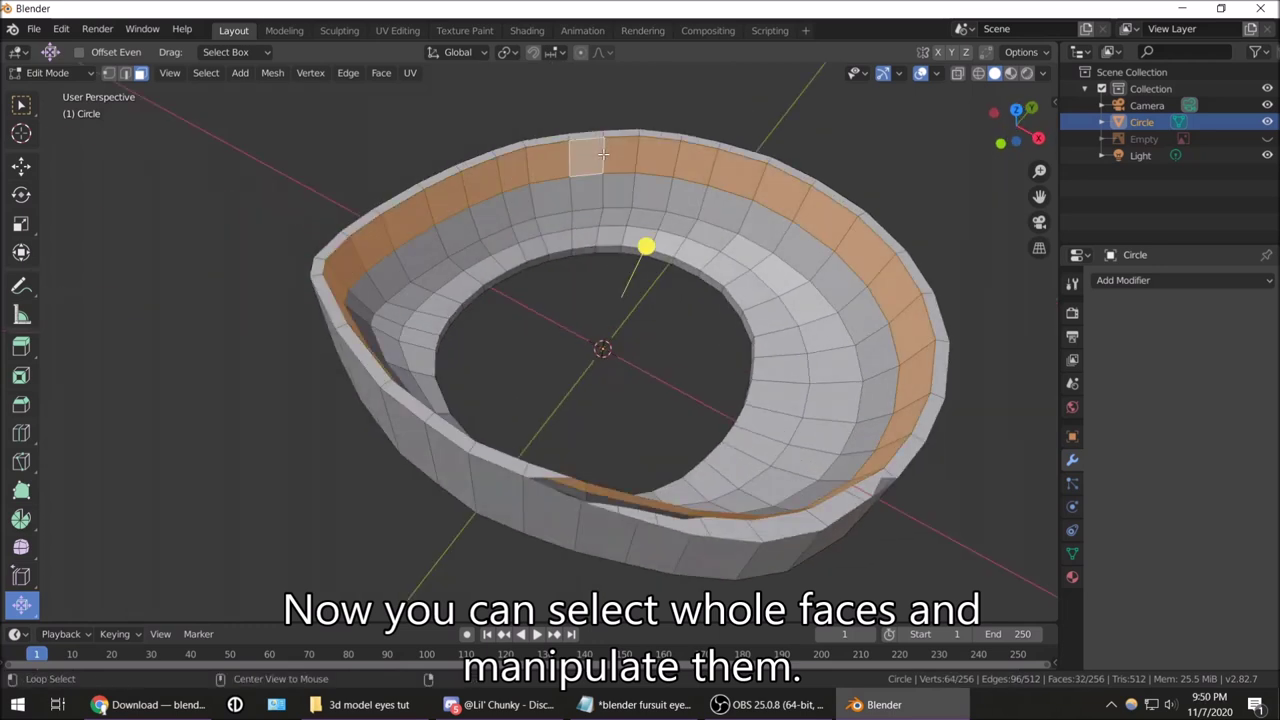
{"action": "mouse_move", "coordinate": [606, 154]}
{"action": "middle_mouse_down"}
{"action": "mouse_move", "coordinate": [329, 117]}
{"action": "mouse_move", "coordinate": [374, 143]}
{"action": "mouse_move", "coordinate": [583, 192]}
{"action": "middle_mouse_up"}
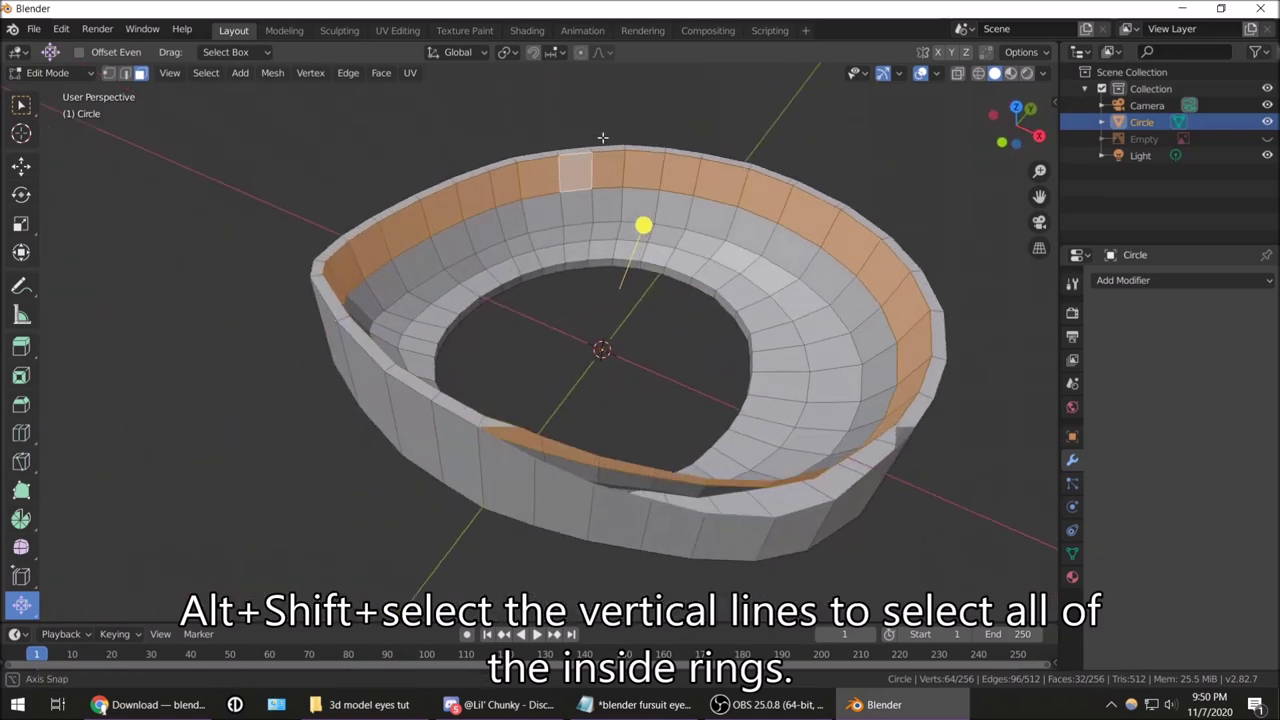
{"action": "left_click", "coordinate": [588, 203], "text": "alt+shift"}
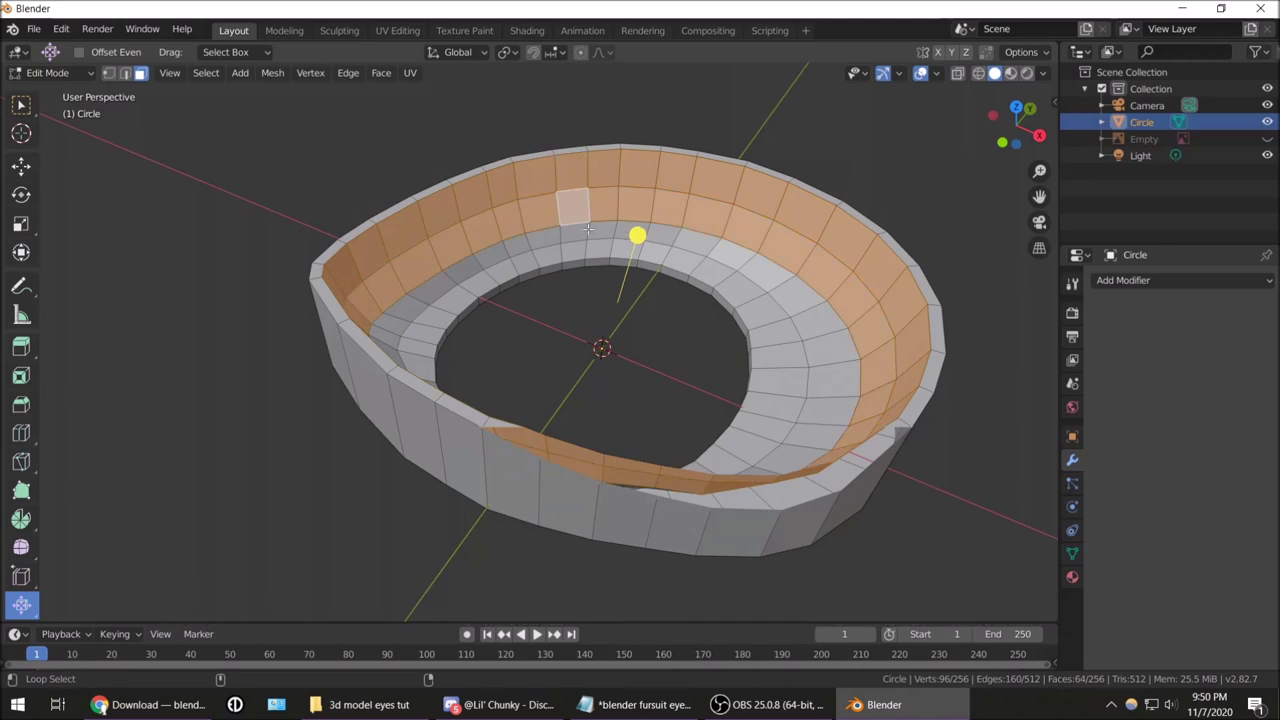
{"action": "left_click", "coordinate": [589, 229], "text": "alt+shift"}
{"action": "left_click", "coordinate": [588, 245], "text": "alt+shift"}
{"action": "mouse_move", "coordinate": [583, 238]}
{"action": "middle_mouse_down"}
{"action": "mouse_move", "coordinate": [632, 229]}
{"action": "mouse_move", "coordinate": [601, 251]}
{"action": "middle_mouse_up"}
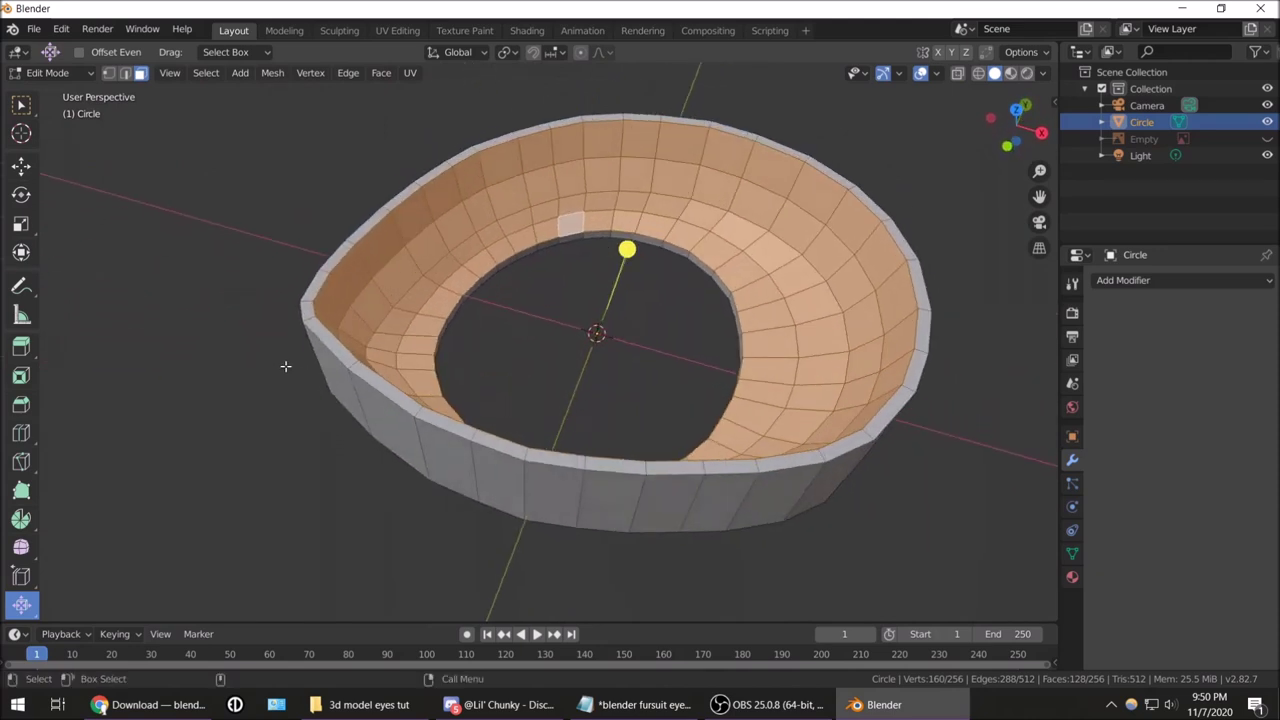
Subdivide the selected inner-wall faces, raising the shell to 672 vertices and 640 faces
{"action": "right_click", "coordinate": [440, 218]}
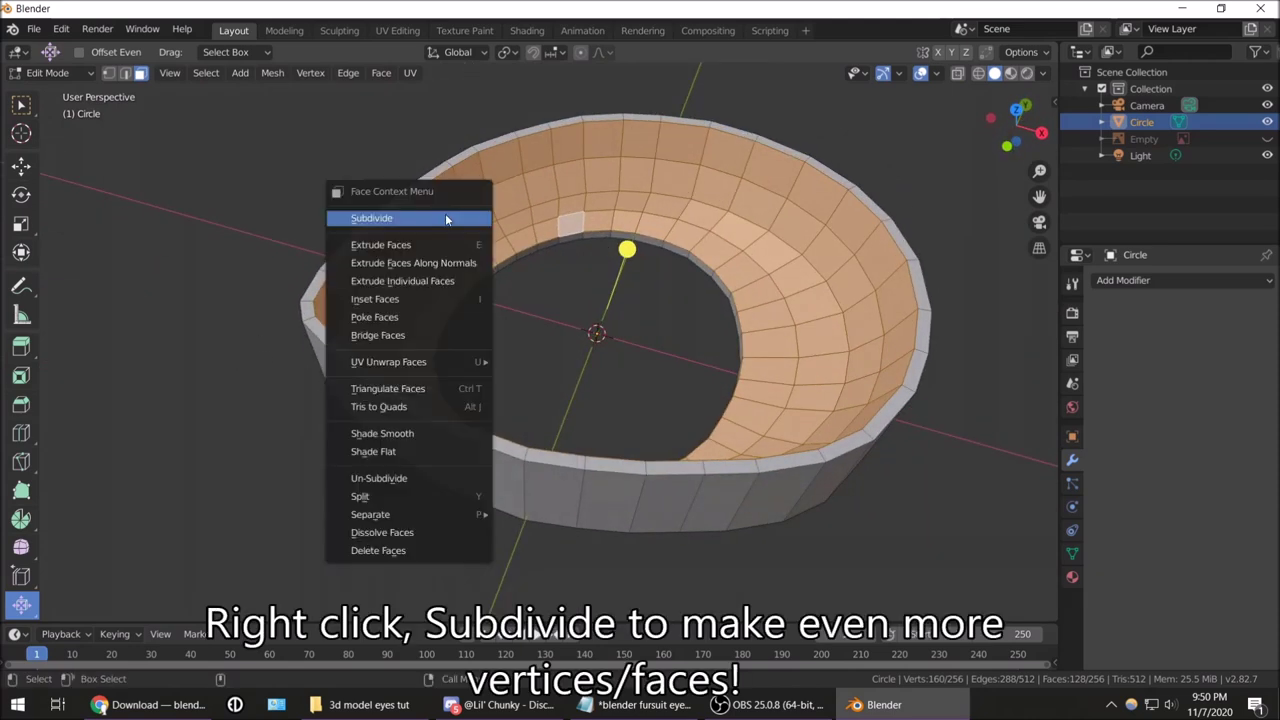
{"action": "left_click", "coordinate": [370, 218]}
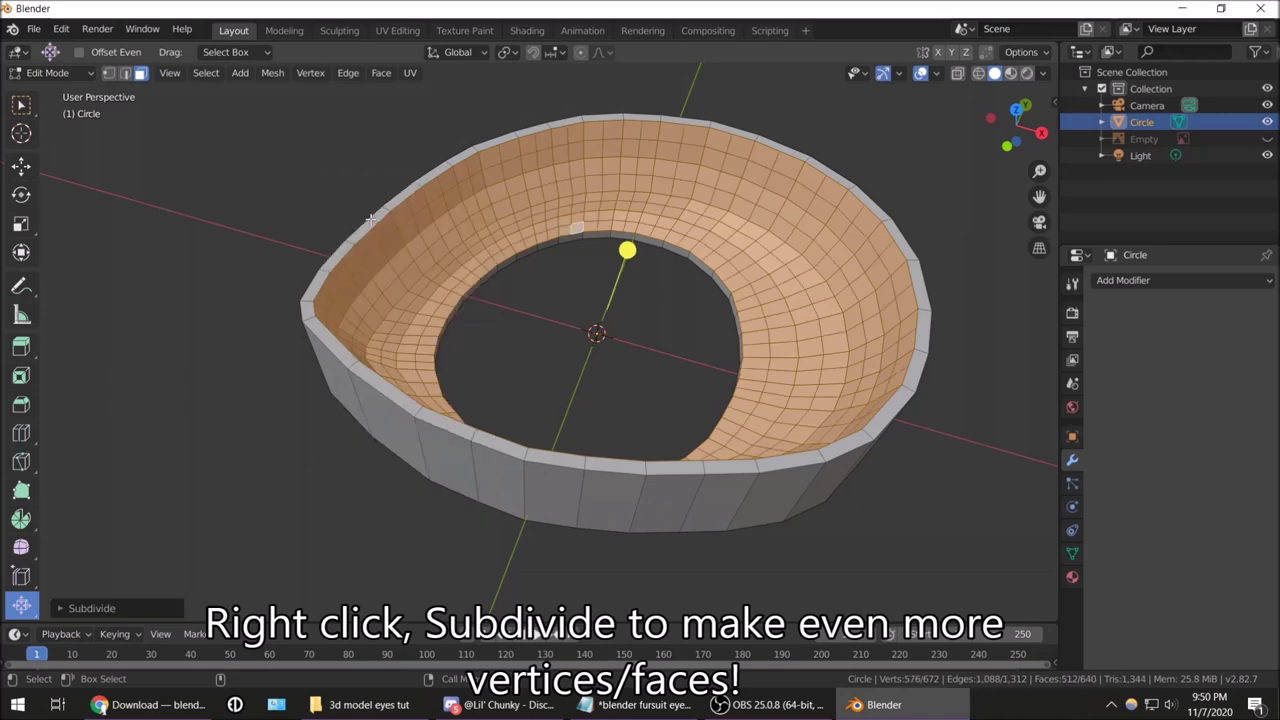
{"action": "mouse_move", "coordinate": [455, 224]}
{"action": "middle_mouse_down"}
{"action": "mouse_move", "coordinate": [494, 224]}
{"action": "mouse_move", "coordinate": [310, 293]}
{"action": "middle_mouse_up"}
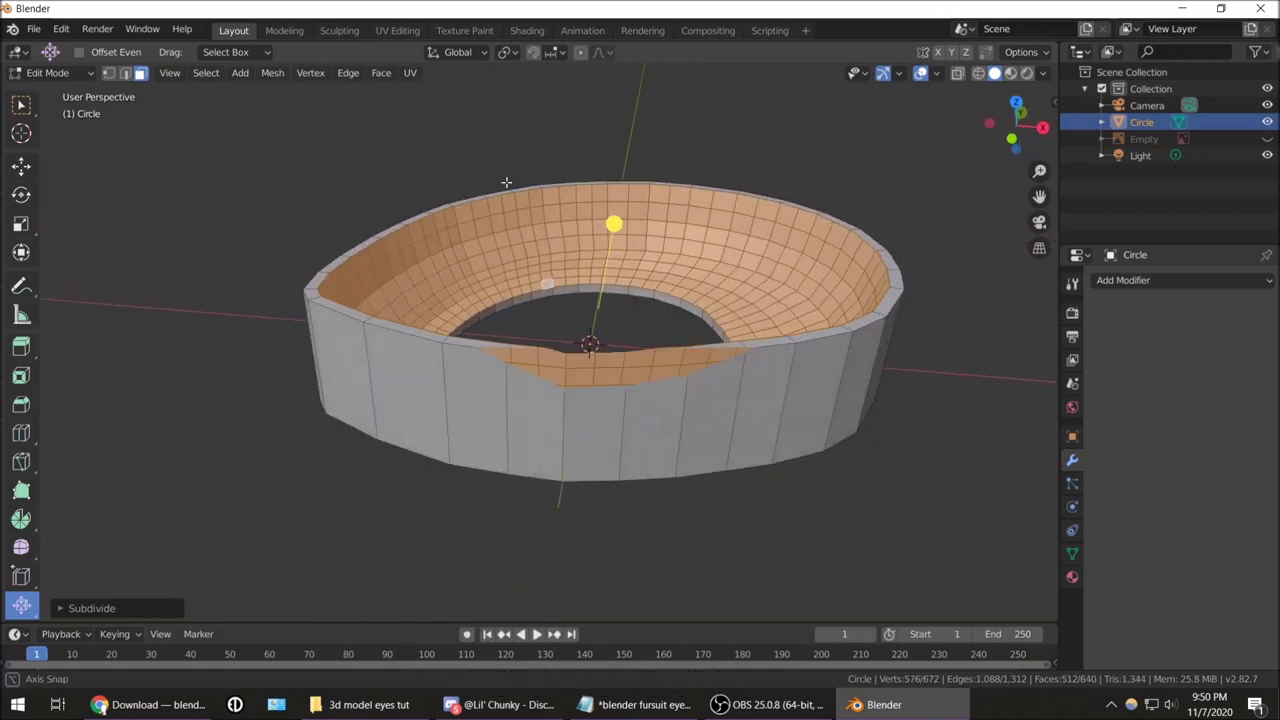
Turn on X-ray and add the inner vertex rings to the selection, skipping the rims
{"action": "left_click", "coordinate": [957, 73]}
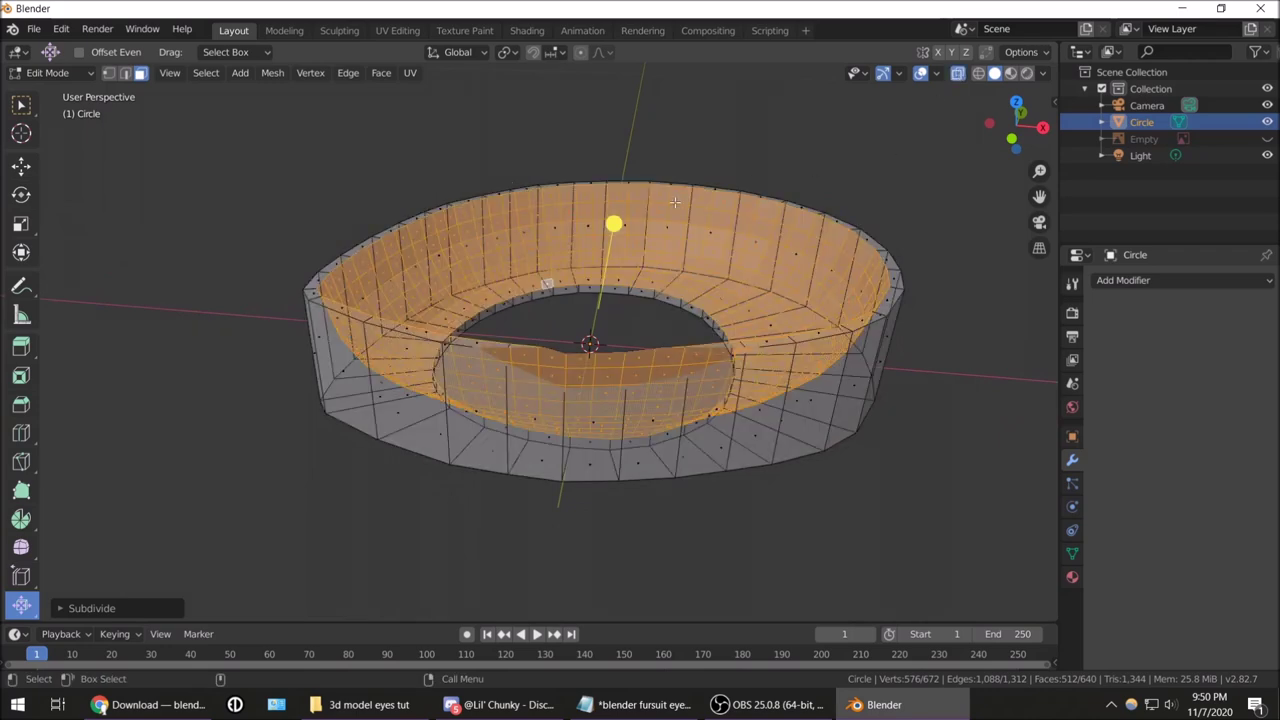
{"action": "middle_click_drag", "start_coordinate": [678, 202], "coordinate": [504, 157]}
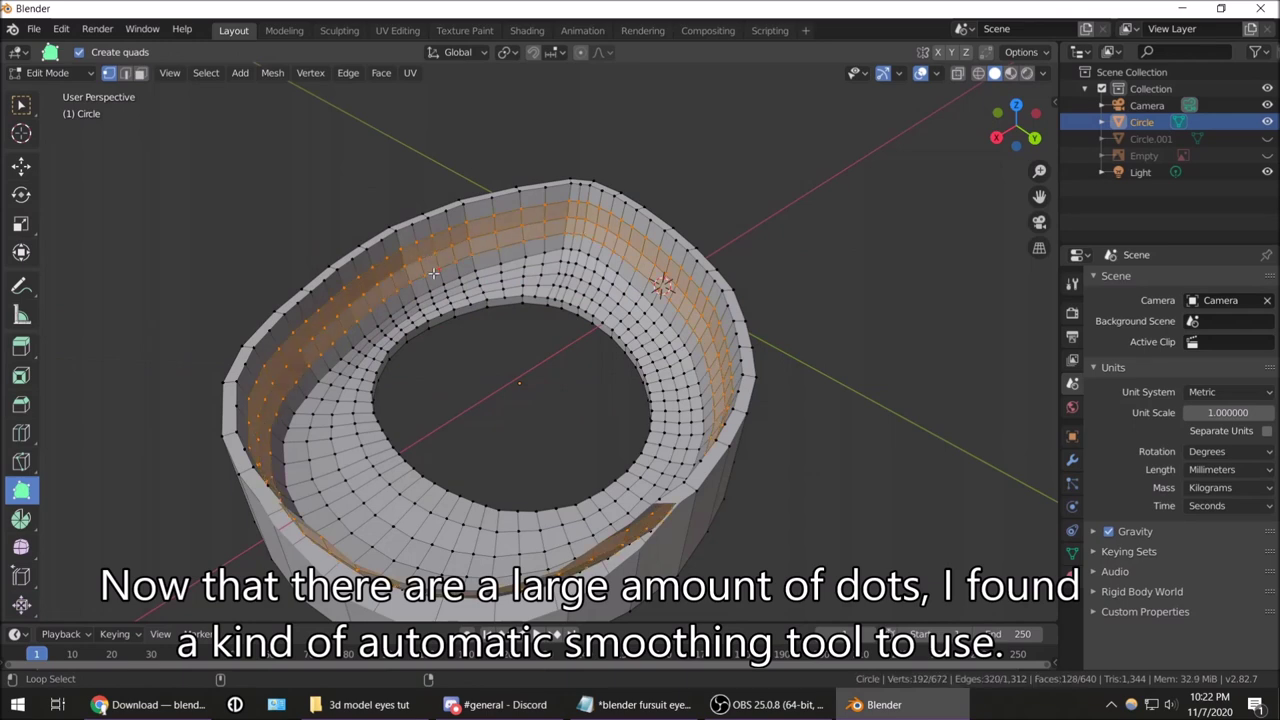
{"action": "left_click", "coordinate": [437, 287], "text": "alt+shift"}
{"action": "left_click", "coordinate": [440, 300], "text": "alt+shift"}
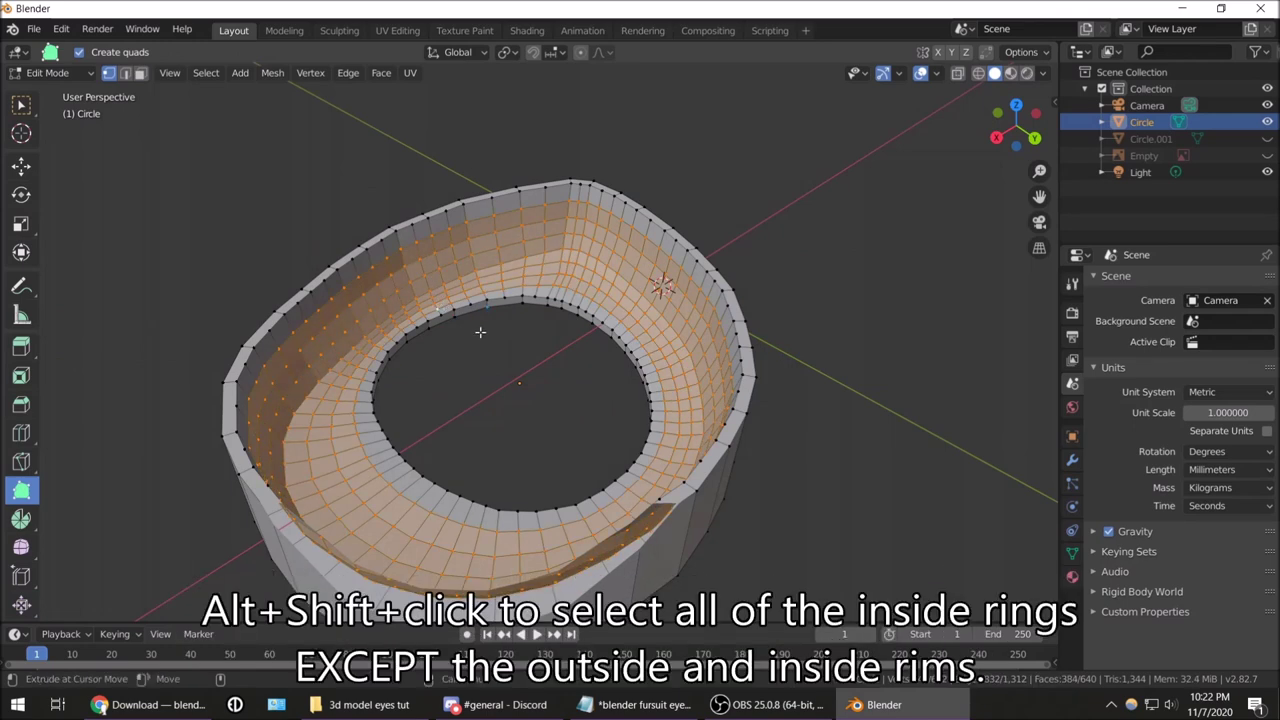
Smooth the selected inner-wall rings with the Smooth tool, then return to Object Mode
{"action": "mouse_move", "coordinate": [485, 323]}
{"action": "middle_mouse_down"}
{"action": "mouse_move", "coordinate": [522, 297]}
{"action": "mouse_move", "coordinate": [515, 287]}
{"action": "middle_mouse_up"}
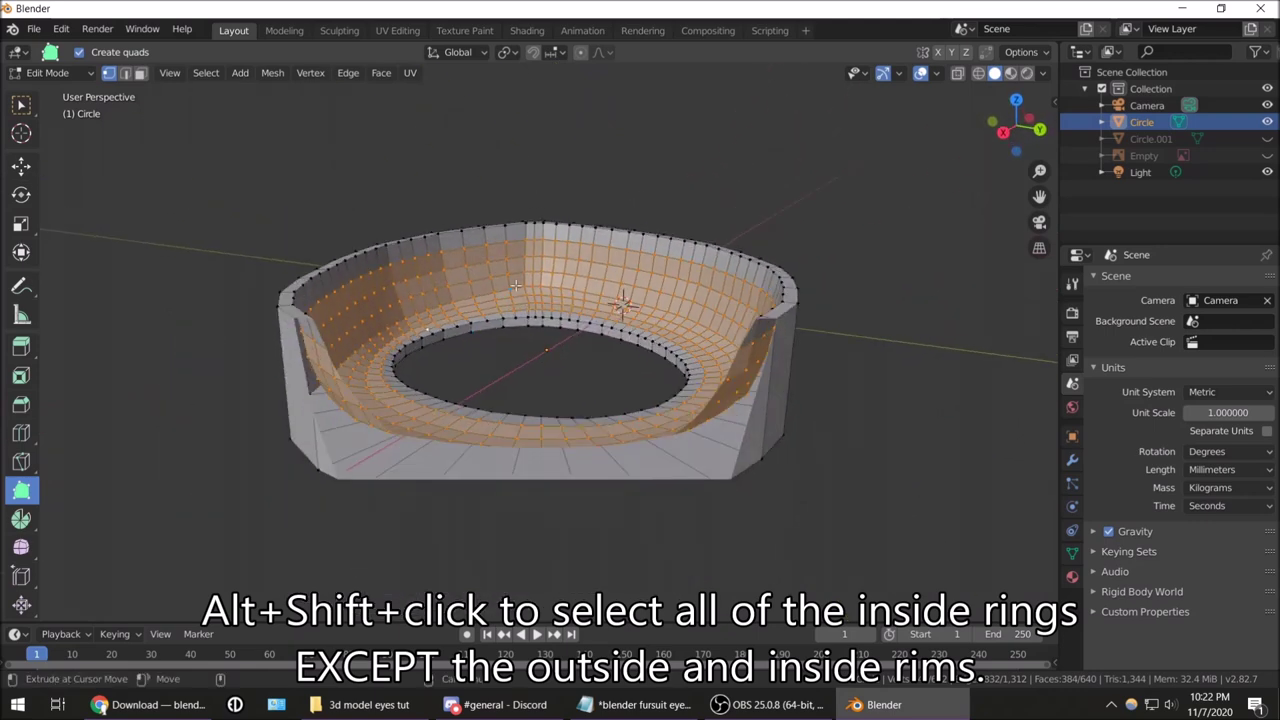
{"action": "left_click", "coordinate": [21, 547]}
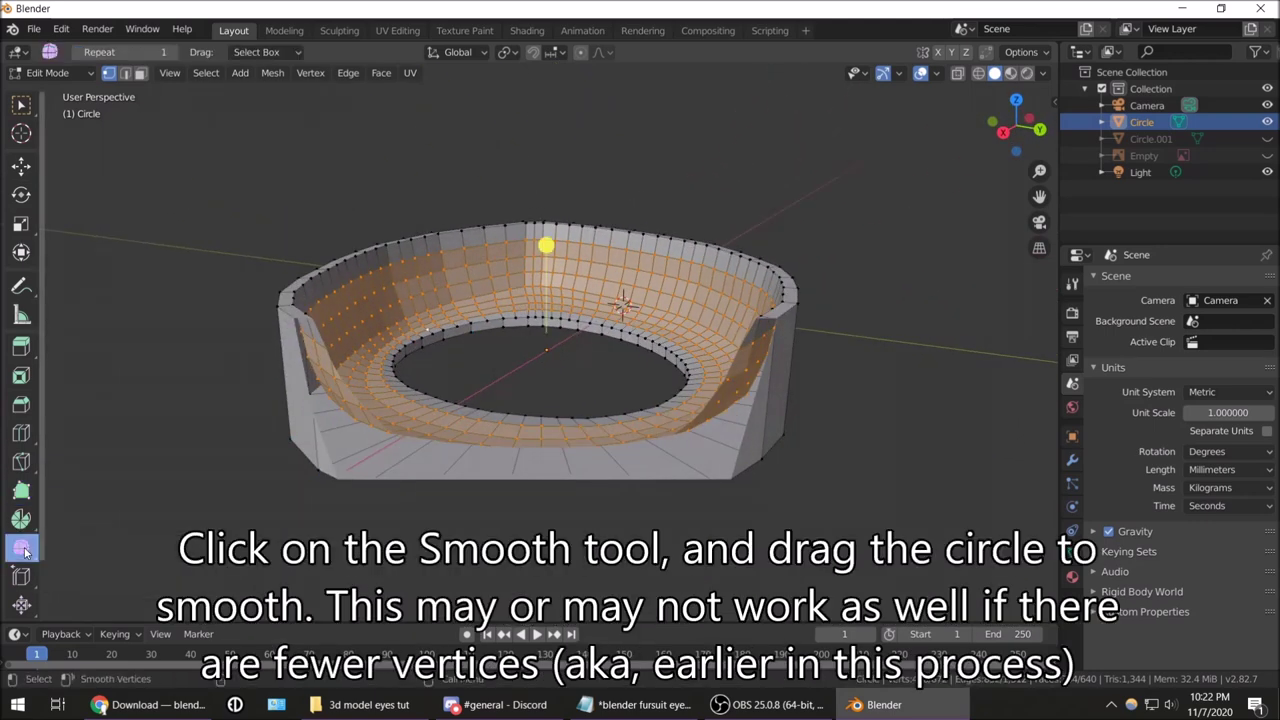
{"action": "left_click_drag", "start_coordinate": [545, 246], "coordinate": [545, 283]}
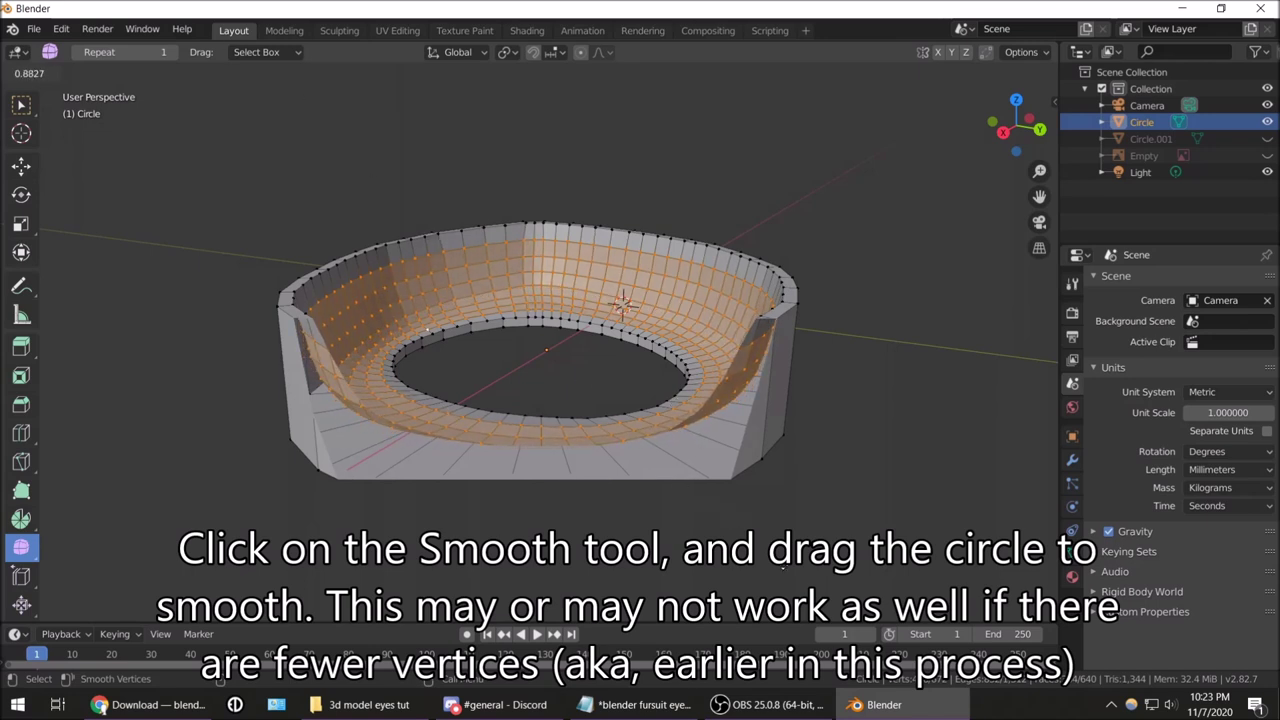
{"action": "left_click", "coordinate": [665, 508]}
{"action": "mouse_move", "coordinate": [665, 508]}
{"action": "middle_mouse_down"}
{"action": "mouse_move", "coordinate": [412, 441]}
{"action": "mouse_move", "coordinate": [124, 461]}
{"action": "mouse_move", "coordinate": [144, 451]}
{"action": "mouse_move", "coordinate": [151, 487]}
{"action": "mouse_move", "coordinate": [1022, 364]}
{"action": "mouse_move", "coordinate": [968, 413]}
{"action": "mouse_move", "coordinate": [76, 457]}
{"action": "mouse_move", "coordinate": [179, 432]}
{"action": "mouse_move", "coordinate": [141, 389]}
{"action": "mouse_move", "coordinate": [173, 446]}
{"action": "mouse_move", "coordinate": [212, 438]}
{"action": "middle_mouse_up"}
{"action": "key", "text": "Tab"}
{"action": "key", "text": "Tab"}
{"action": "mouse_move", "coordinate": [576, 345]}
{"action": "middle_mouse_down"}
{"action": "mouse_move", "coordinate": [389, 242]}
{"action": "mouse_move", "coordinate": [349, 243]}
{"action": "mouse_move", "coordinate": [521, 342]}
{"action": "mouse_move", "coordinate": [570, 338]}
{"action": "middle_mouse_up"}
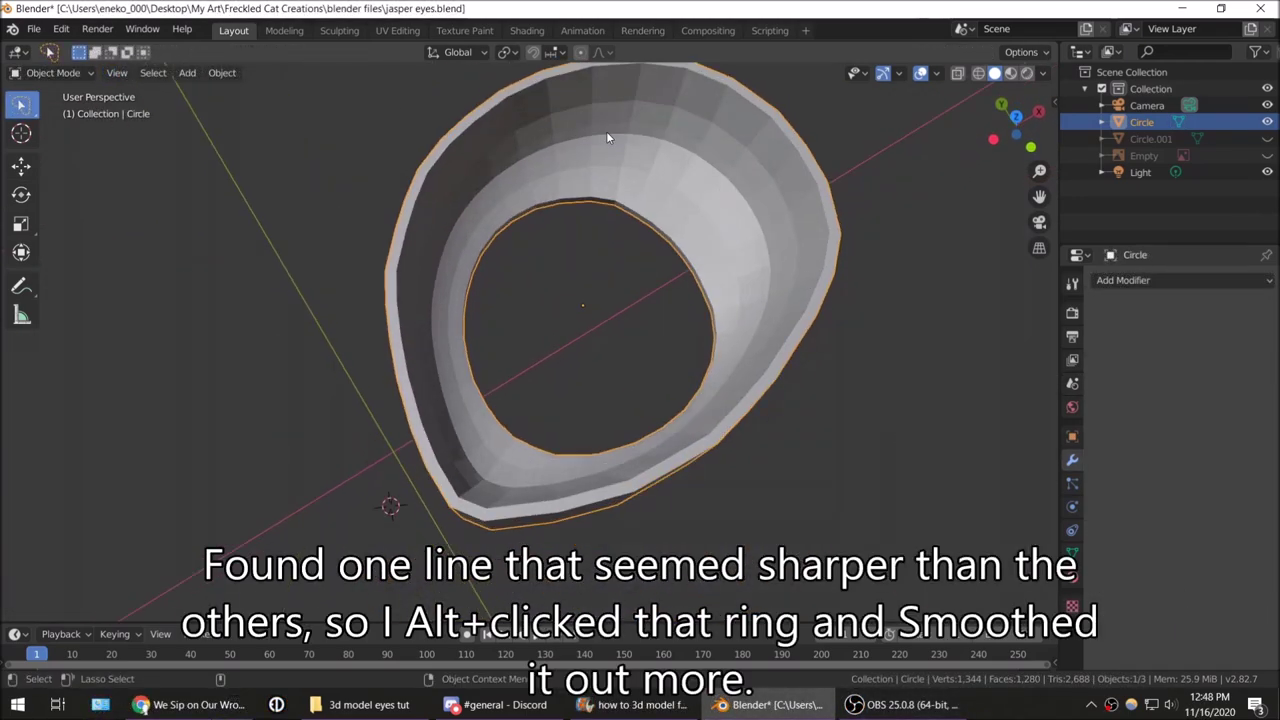
Select and smooth the sharper ring on the eye shell's inner wall
{"action": "key", "text": "Tab"}
{"action": "mouse_move", "coordinate": [671, 144]}
{"action": "middle_mouse_down"}
{"action": "mouse_move", "coordinate": [589, 357]}
{"action": "mouse_move", "coordinate": [43, 504]}
{"action": "middle_mouse_up"}
{"action": "left_click", "coordinate": [651, 207], "text": "alt"}
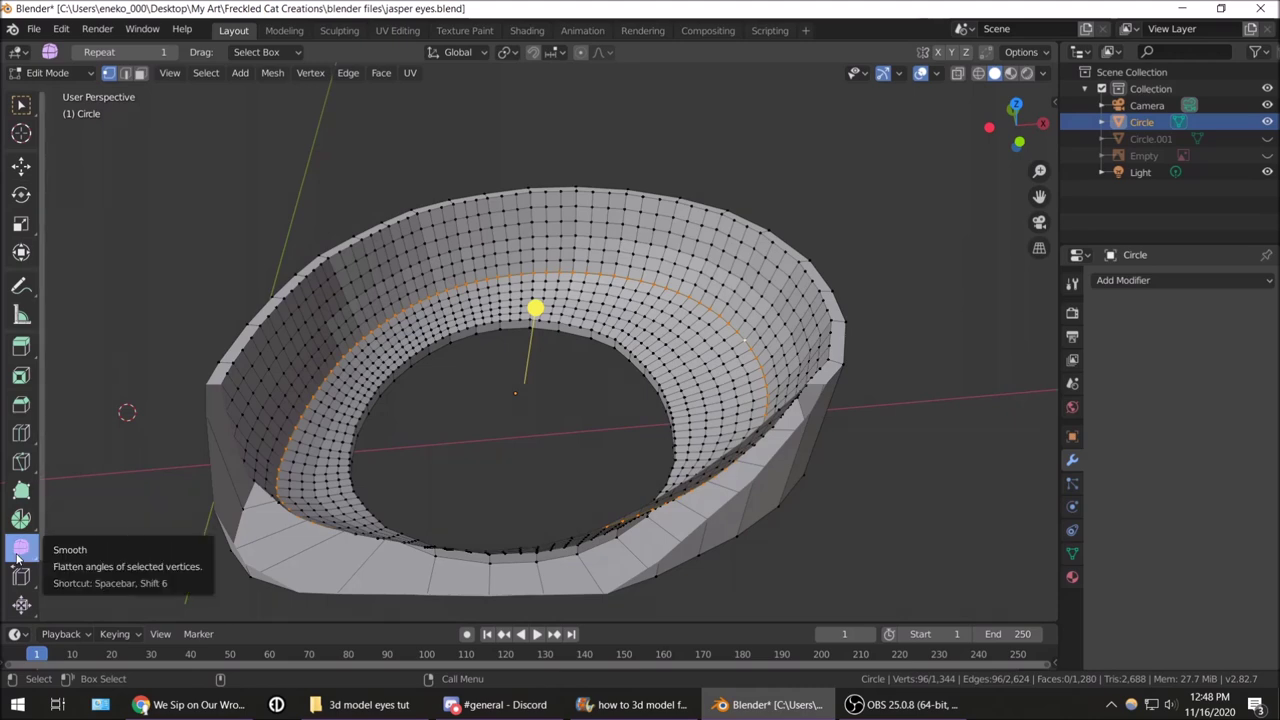
{"action": "left_click_drag", "start_coordinate": [534, 306], "coordinate": [512, 295]}
{"action": "key", "text": "Tab"}
{"action": "mouse_move", "coordinate": [512, 294]}
{"action": "middle_mouse_down"}
{"action": "mouse_move", "coordinate": [545, 356]}
{"action": "mouse_move", "coordinate": [672, 376]}
{"action": "mouse_move", "coordinate": [482, 401]}
{"action": "mouse_move", "coordinate": [329, 380]}
{"action": "middle_mouse_up"}
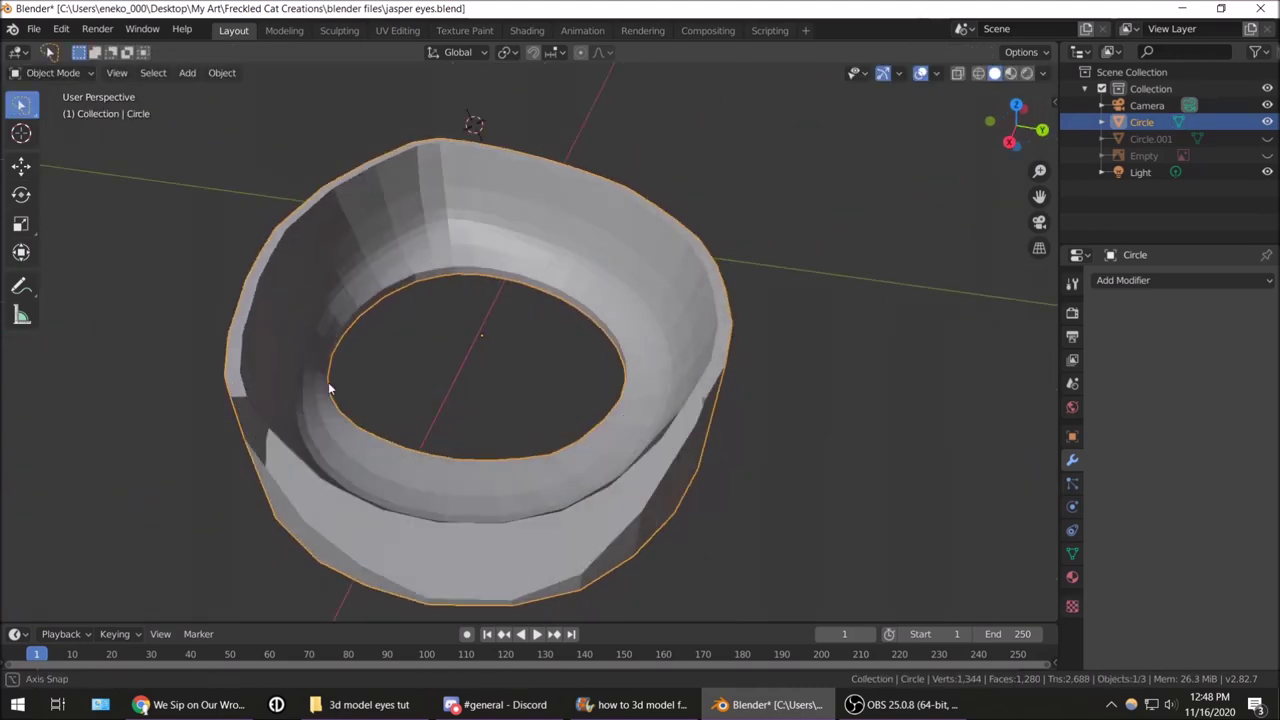
Select two vertical edge loops on the inner wall and smooth them
{"action": "key", "text": "Tab"}
{"action": "middle_click_drag", "start_coordinate": [437, 271], "coordinate": [670, 216]}
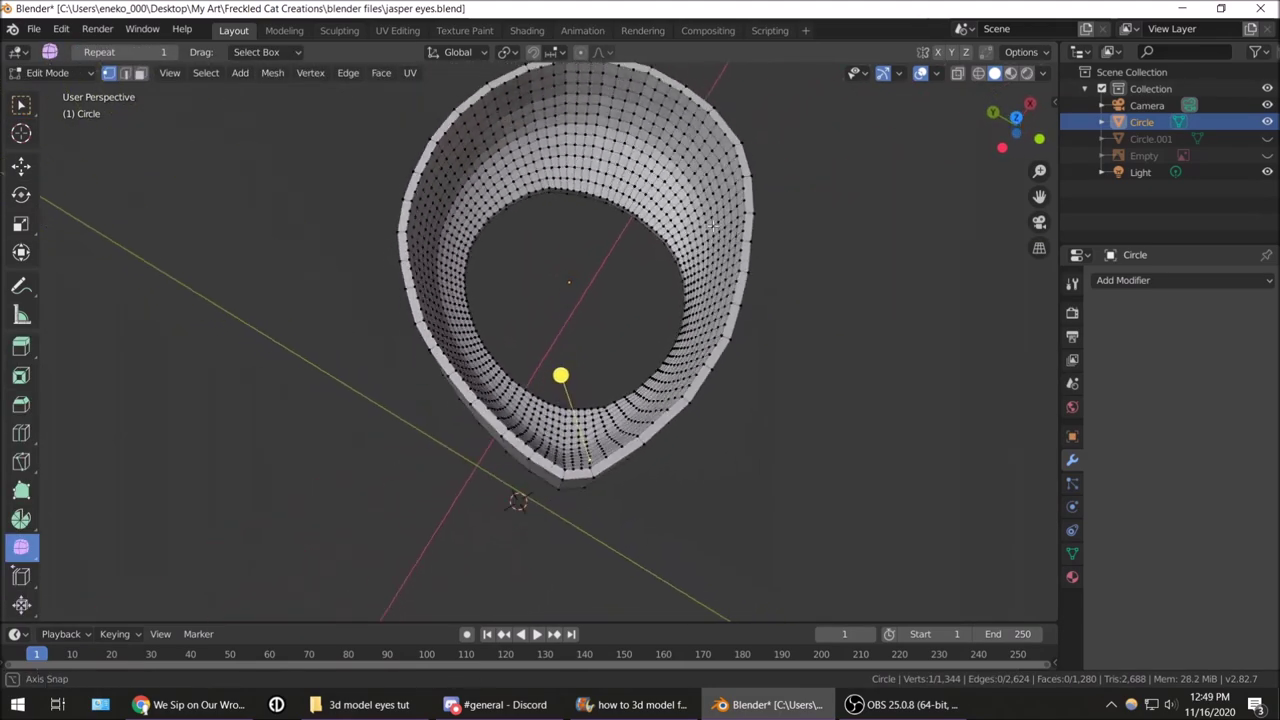
{"action": "middle_click_drag", "start_coordinate": [670, 217], "coordinate": [512, 297]}
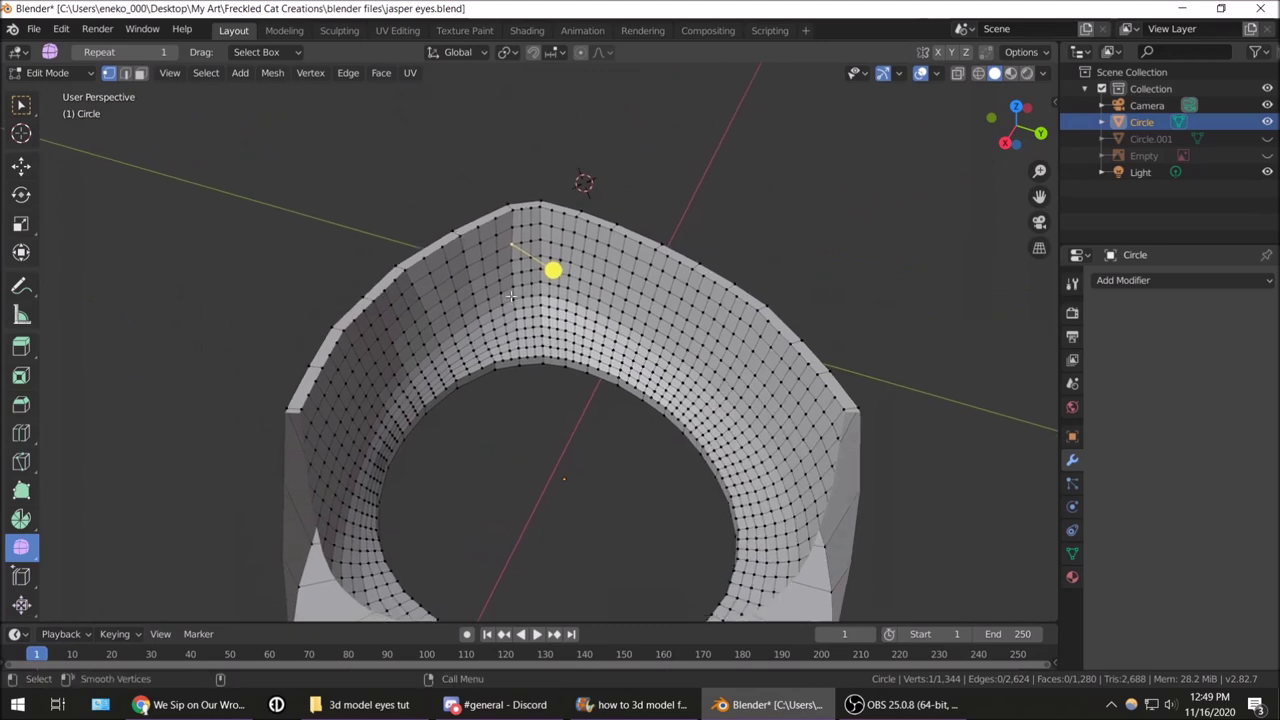
{"action": "left_click", "coordinate": [512, 232], "text": "alt"}
{"action": "left_click", "coordinate": [527, 232], "text": "alt+shift"}
{"action": "middle_click_drag", "start_coordinate": [530, 240], "coordinate": [575, 310]}
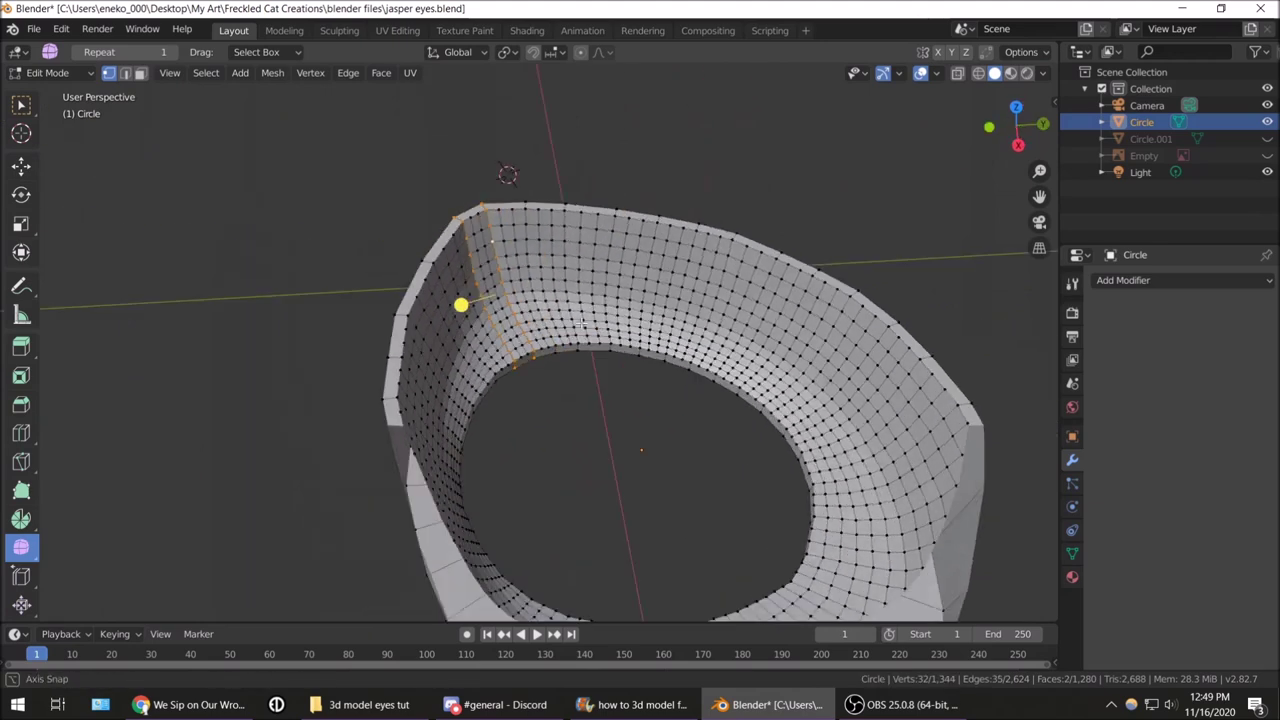
{"action": "left_click_drag", "start_coordinate": [575, 310], "coordinate": [581, 314]}
Smooth the selected edges and vertex near the top rim, return to Object Mode, and save jasper eyes.blend
{"action": "left_click", "coordinate": [581, 314]}
{"action": "left_click", "coordinate": [474, 271], "text": "shift"}
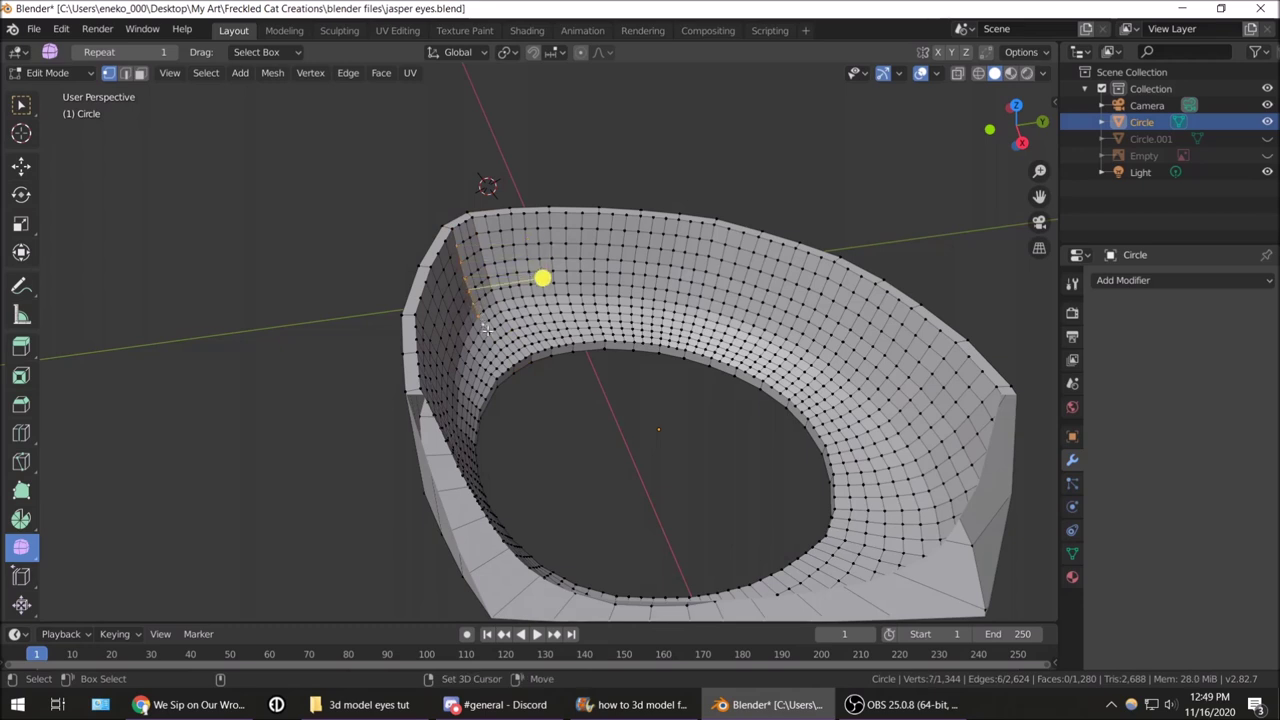
{"action": "left_click", "coordinate": [491, 306], "text": "shift"}
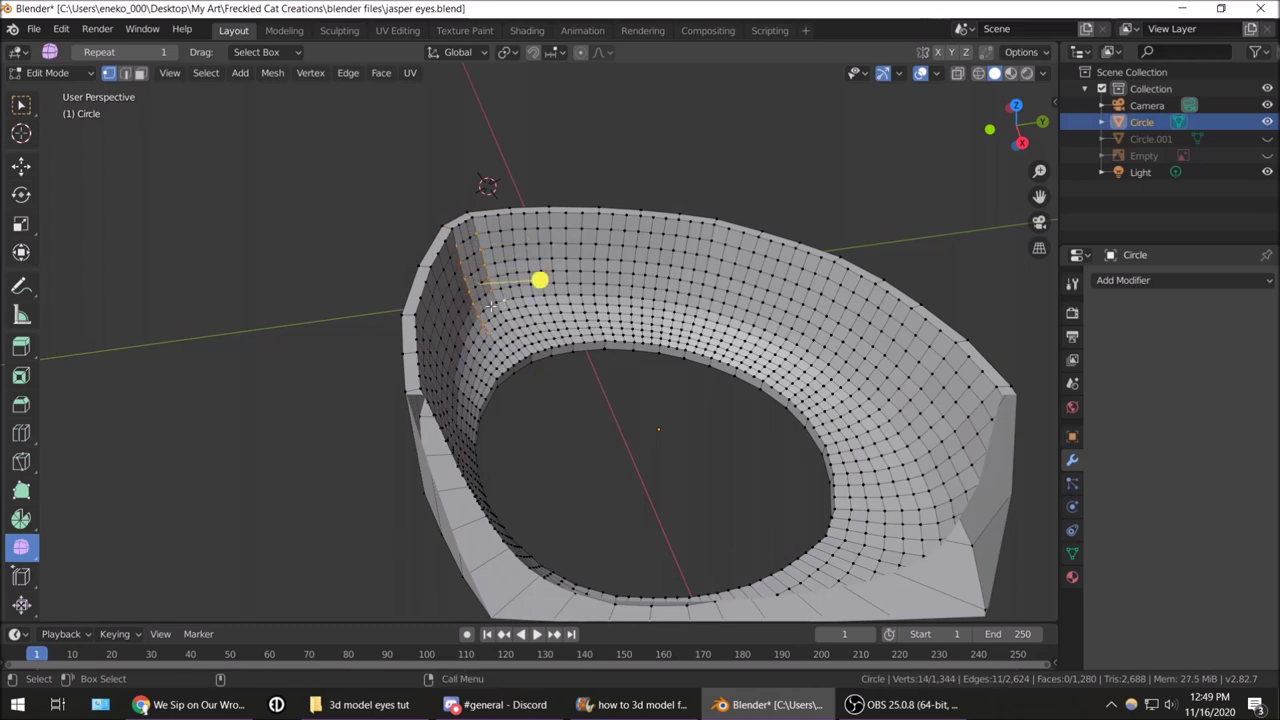
{"action": "middle_click_drag", "start_coordinate": [517, 369], "coordinate": [619, 237]}
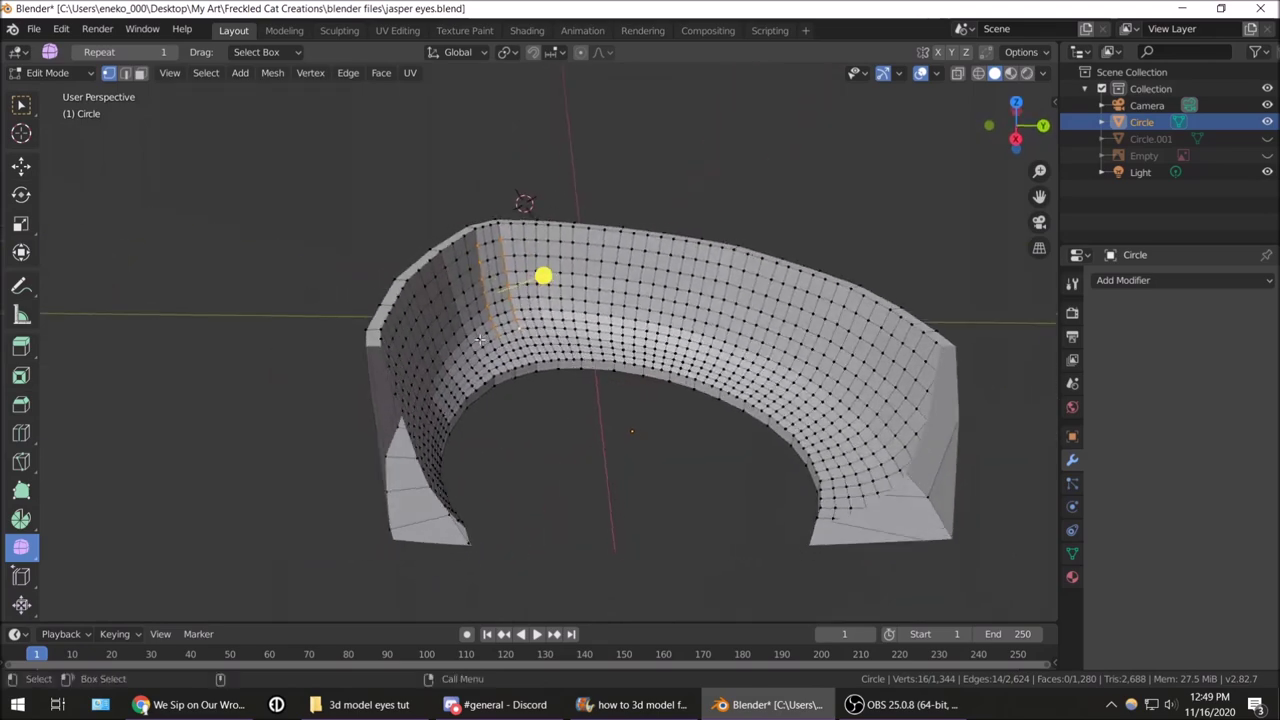
{"action": "key", "text": "s"}
{"action": "left_click", "coordinate": [831, 150]}
{"action": "mouse_move", "coordinate": [534, 349]}
{"action": "middle_mouse_down"}
{"action": "mouse_move", "coordinate": [540, 292]}
{"action": "mouse_move", "coordinate": [642, 268]}
{"action": "mouse_move", "coordinate": [609, 176]}
{"action": "mouse_move", "coordinate": [406, 216]}
{"action": "mouse_move", "coordinate": [744, 288]}
{"action": "mouse_move", "coordinate": [744, 243]}
{"action": "middle_mouse_up"}
{"action": "key", "text": "Tab"}
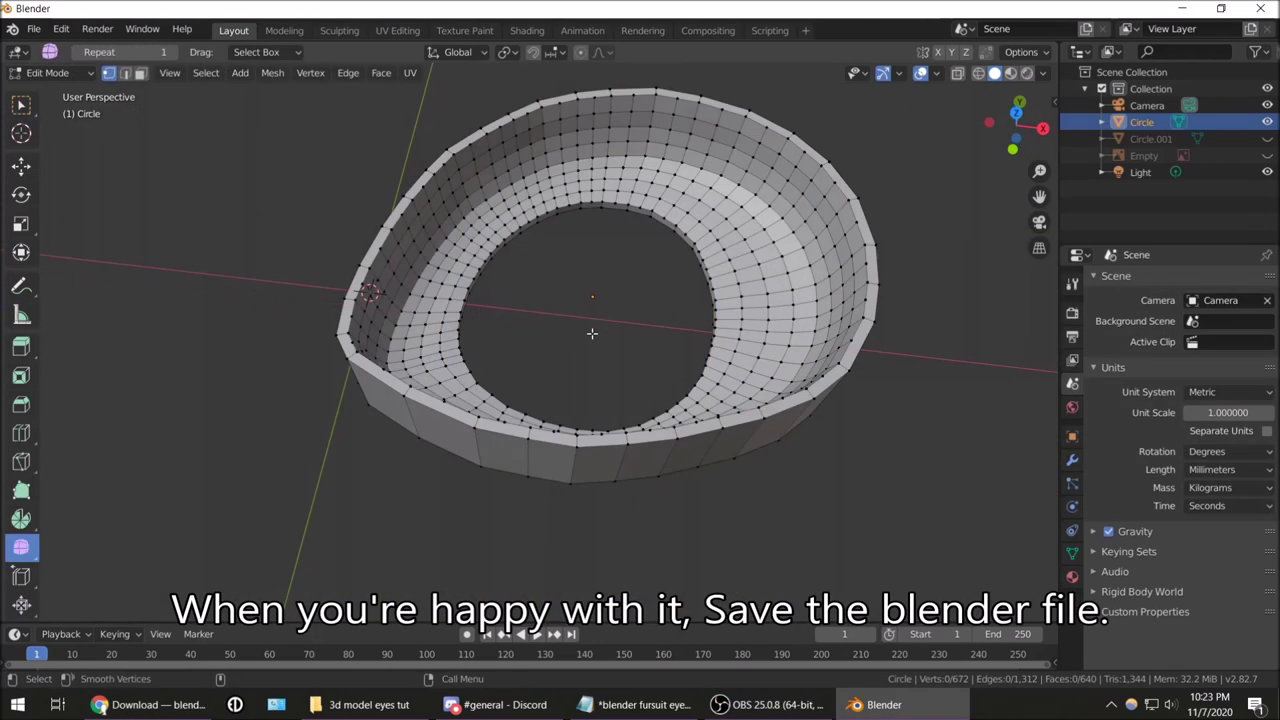
{"action": "key", "text": "ctrl+s"}
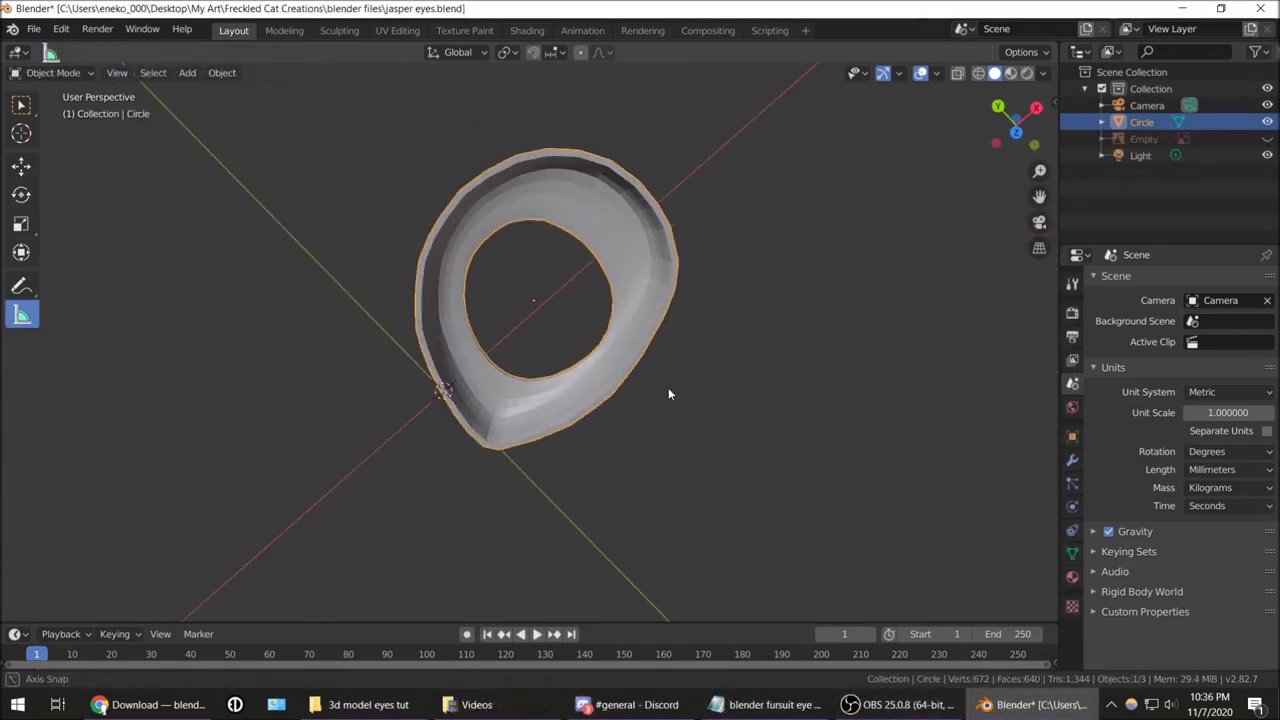
{"action": "mouse_move", "coordinate": [567, 357]}
{"action": "middle_mouse_down"}
{"action": "mouse_move", "coordinate": [637, 334]}
{"action": "mouse_move", "coordinate": [589, 337]}
{"action": "middle_mouse_up"}
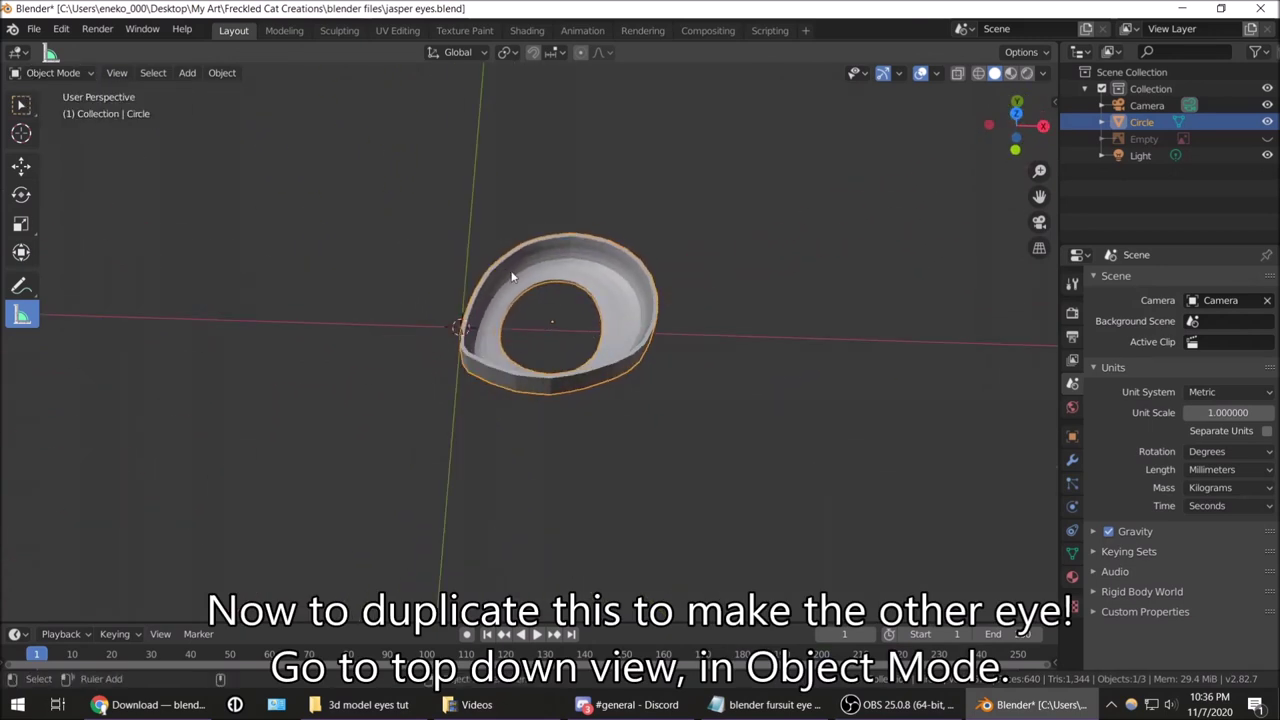
In Top view, duplicate the eye ring and place the copy beside the original
{"action": "left_click", "coordinate": [1016, 113]}
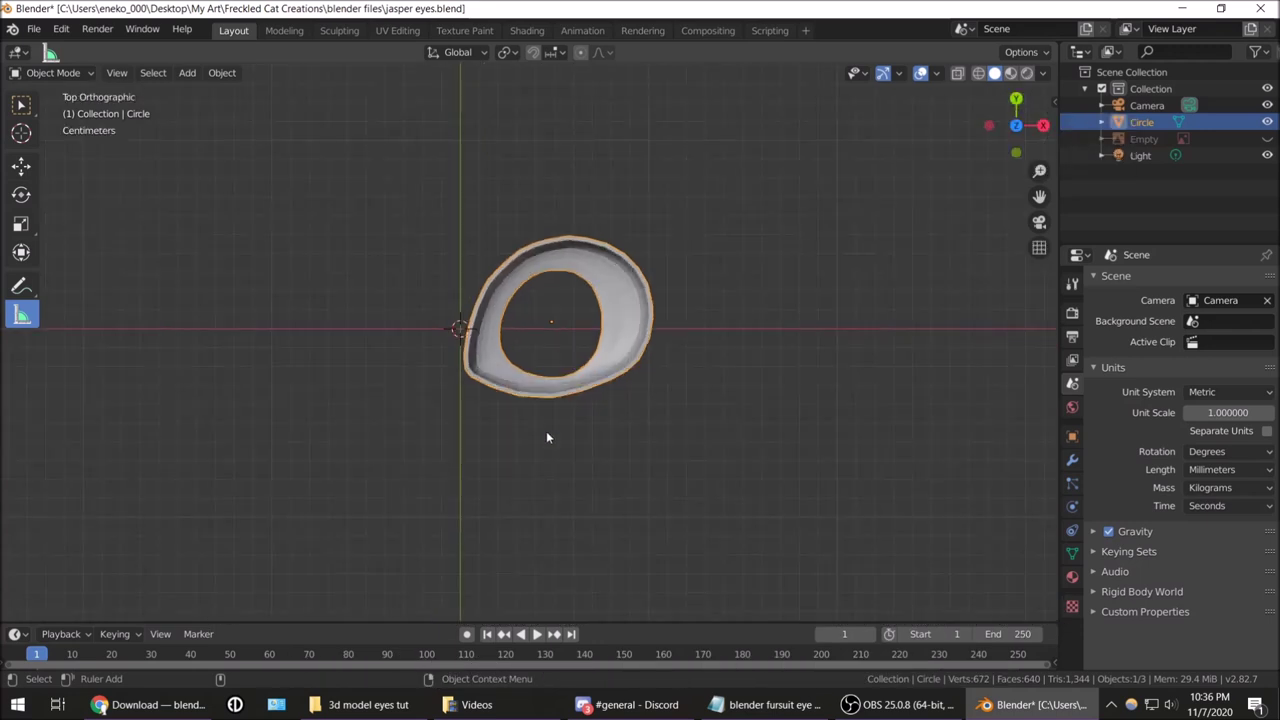
{"action": "middle_click_drag", "start_coordinate": [523, 363], "coordinate": [636, 366], "text": "shift"}
{"action": "right_click", "coordinate": [637, 364]}
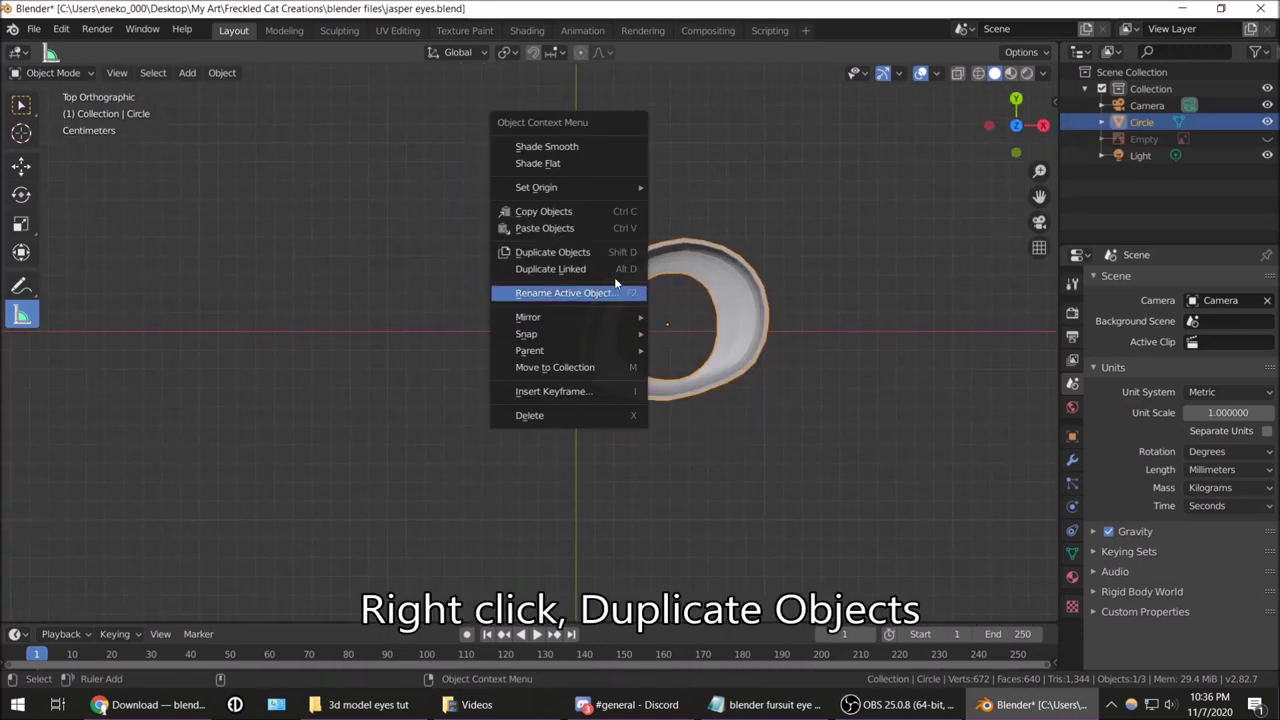
{"action": "left_click", "coordinate": [612, 250]}
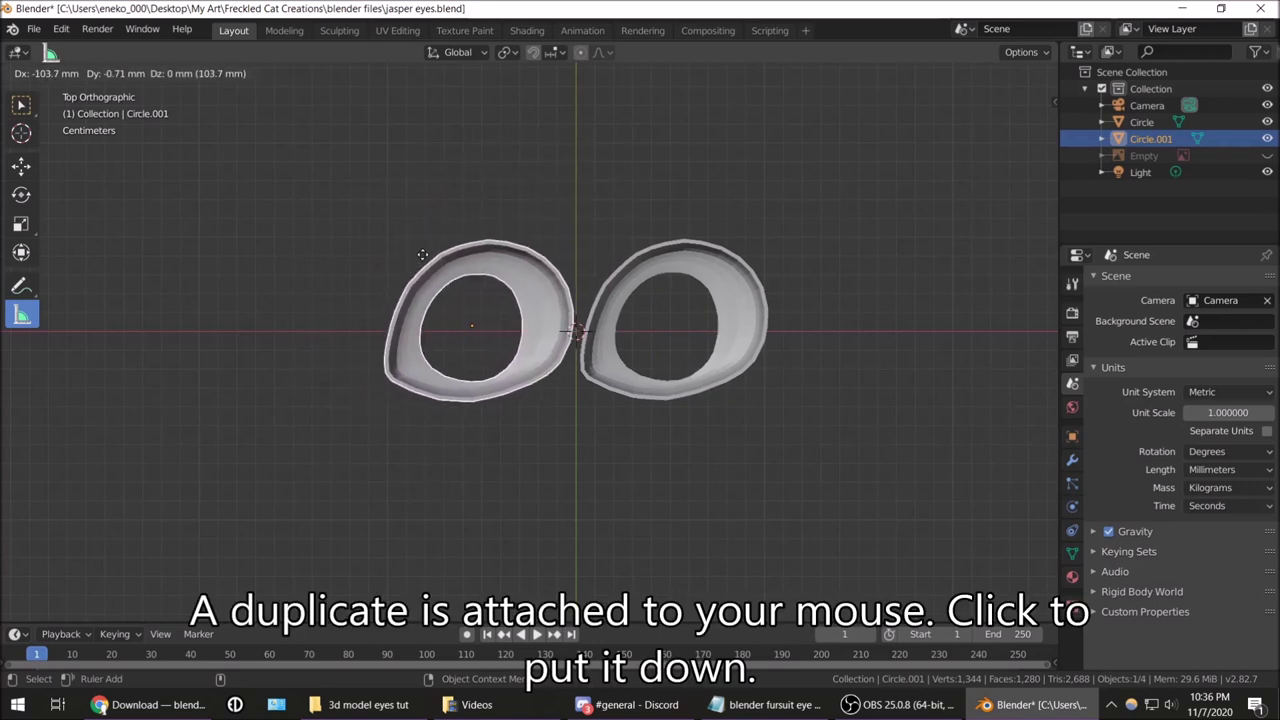
{"action": "left_click", "coordinate": [422, 255]}
Mirror the duplicate eye, Circle.001, across the global X axis
{"action": "right_click", "coordinate": [526, 305]}
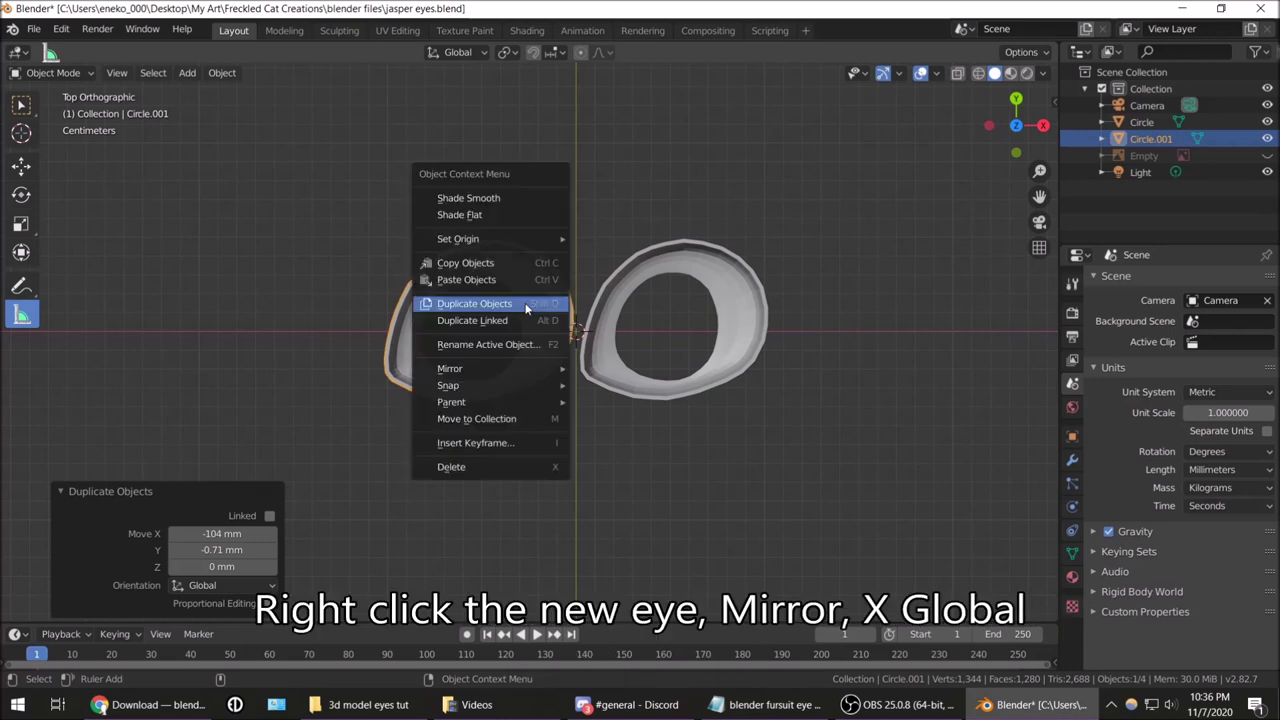
{"action": "mouse_move", "coordinate": [450, 368]}
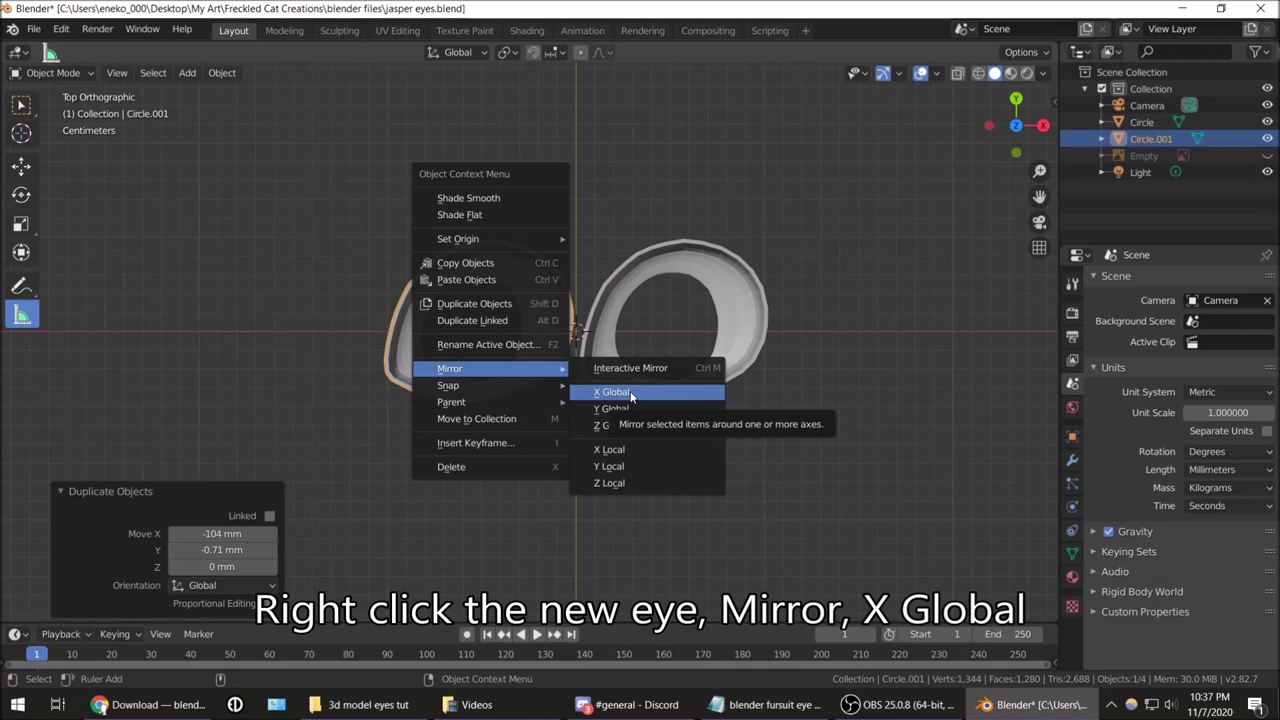
{"action": "left_click", "coordinate": [630, 391]}
{"action": "mouse_move", "coordinate": [625, 386]}
{"action": "middle_mouse_down"}
{"action": "mouse_move", "coordinate": [604, 289]}
{"action": "mouse_move", "coordinate": [650, 347]}
{"action": "mouse_move", "coordinate": [701, 300]}
{"action": "mouse_move", "coordinate": [645, 334]}
{"action": "mouse_move", "coordinate": [499, 309]}
{"action": "mouse_move", "coordinate": [479, 260]}
{"action": "mouse_move", "coordinate": [494, 350]}
{"action": "mouse_move", "coordinate": [628, 337]}
{"action": "middle_mouse_up"}
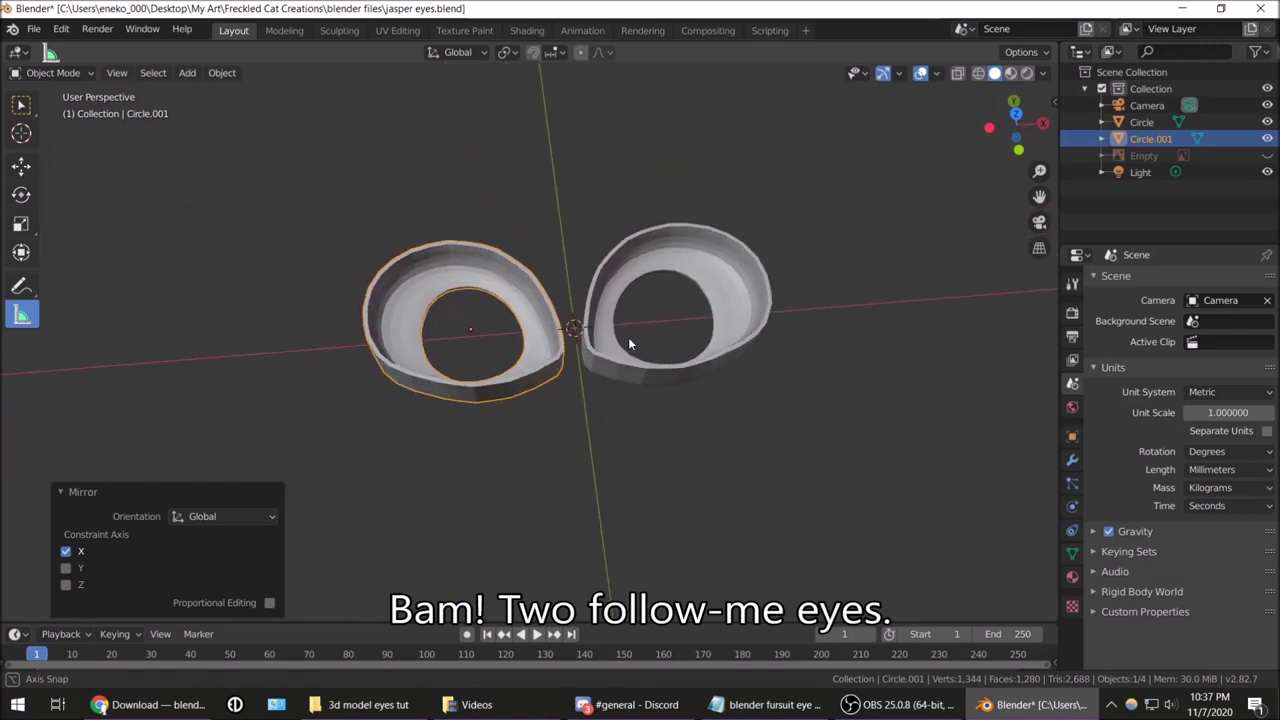
Export the two eyes as the STL file jasper eyes.stl at scale 1.00
{"action": "left_click", "coordinate": [742, 316], "text": "shift"}
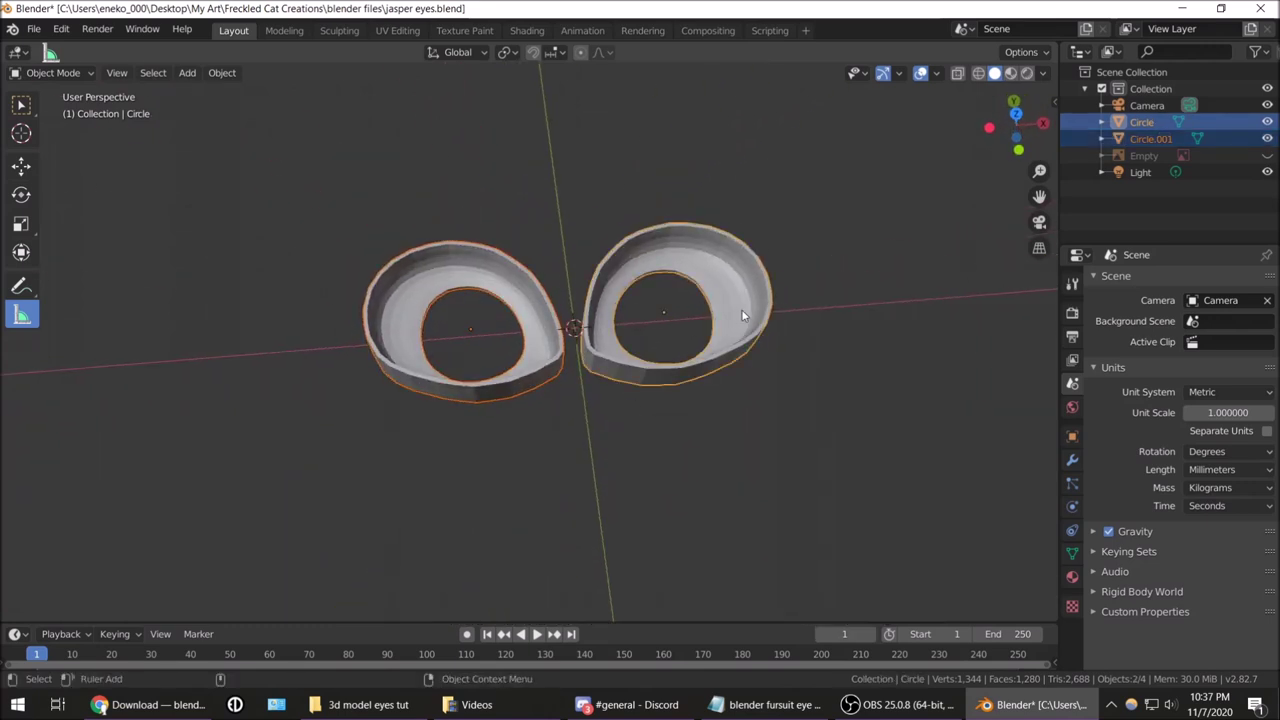
{"action": "left_click", "coordinate": [733, 395]}
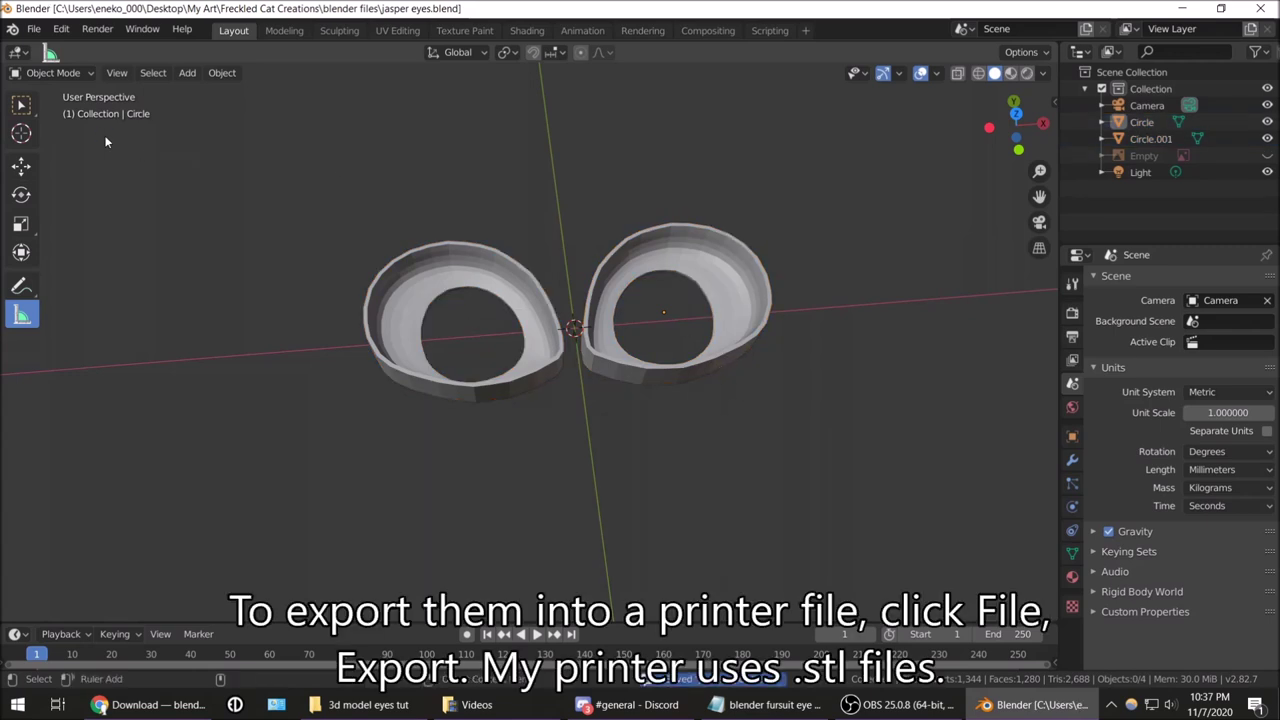
{"action": "left_click", "coordinate": [33, 30]}
{"action": "mouse_move", "coordinate": [60, 271]}
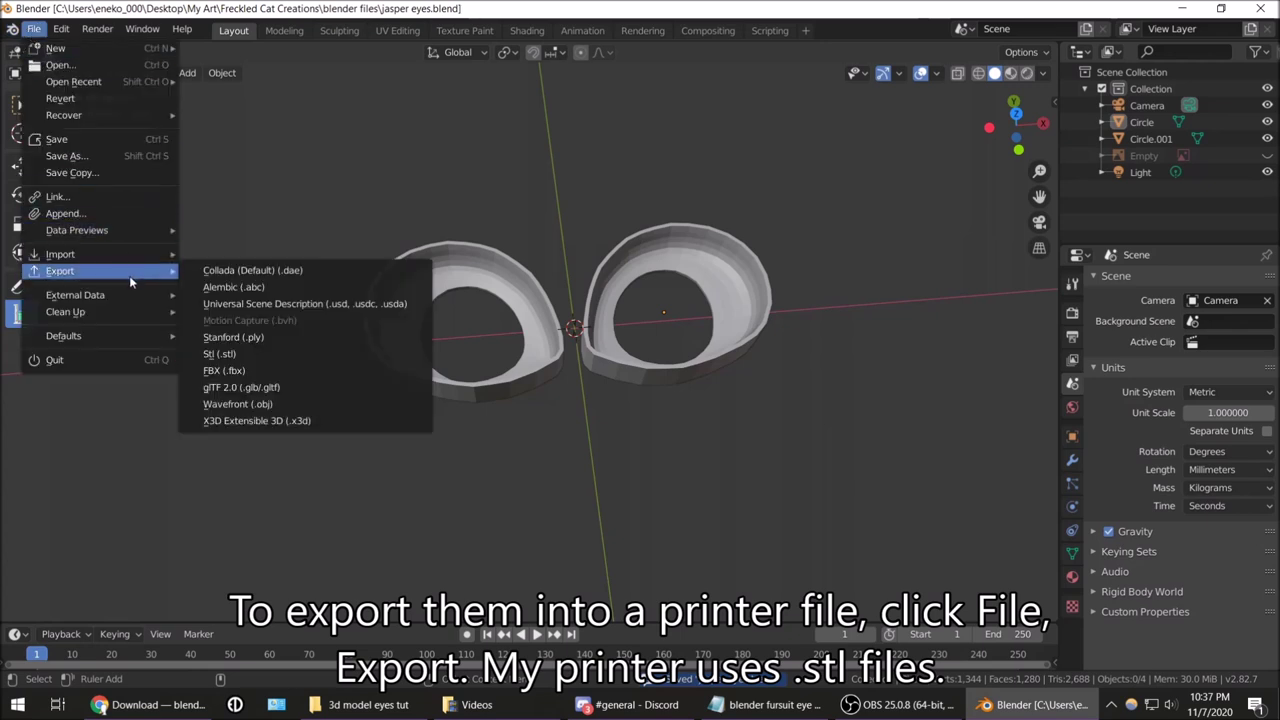
{"action": "left_click", "coordinate": [336, 355]}
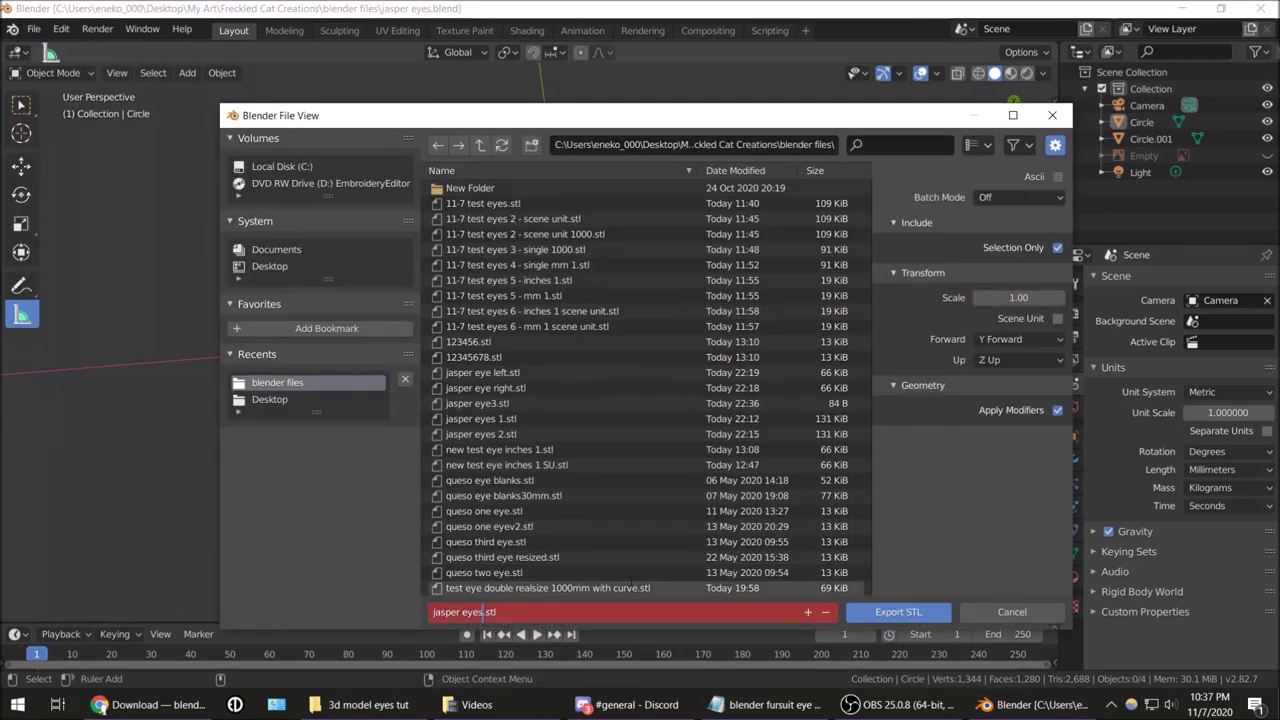
{"action": "left_click", "coordinate": [897, 612]}
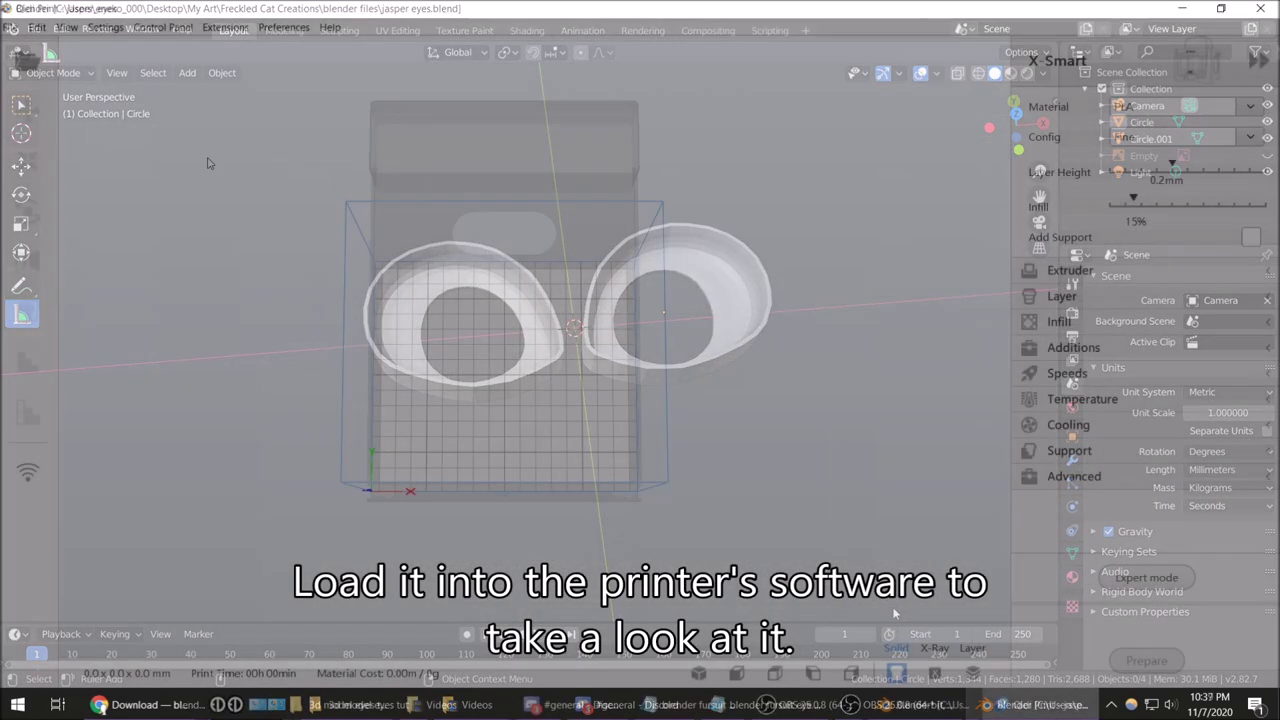
Load jasper eyes.stl into Qidi Print and dismiss the auto-scaling notice; it measures only 21.1 x 8.7 x 2.1 mm
{"action": "left_click", "coordinate": [28, 61]}
{"action": "double_click", "coordinate": [295, 237]}
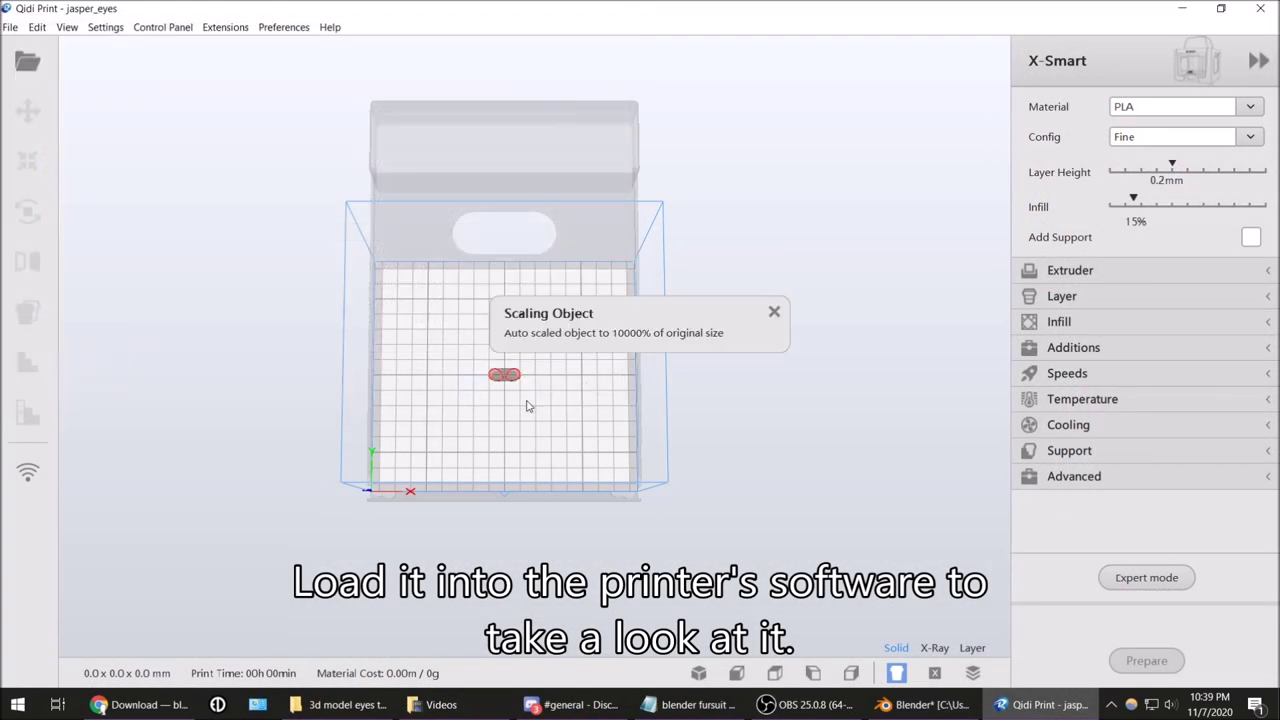
{"action": "left_click", "coordinate": [774, 312]}
{"action": "scroll", "coordinate": [510, 385], "scroll_direction": "up", "scroll_amount": 5}
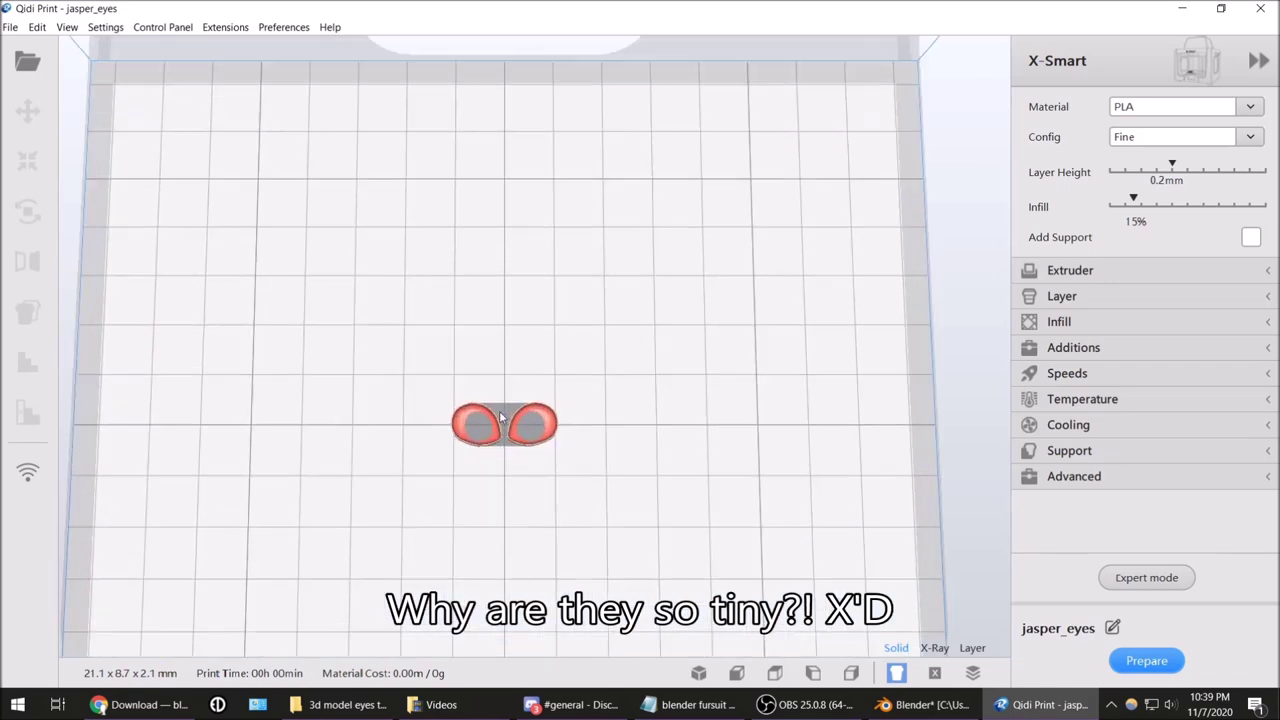
{"action": "scroll", "coordinate": [490, 466], "scroll_direction": "down", "scroll_amount": 5}
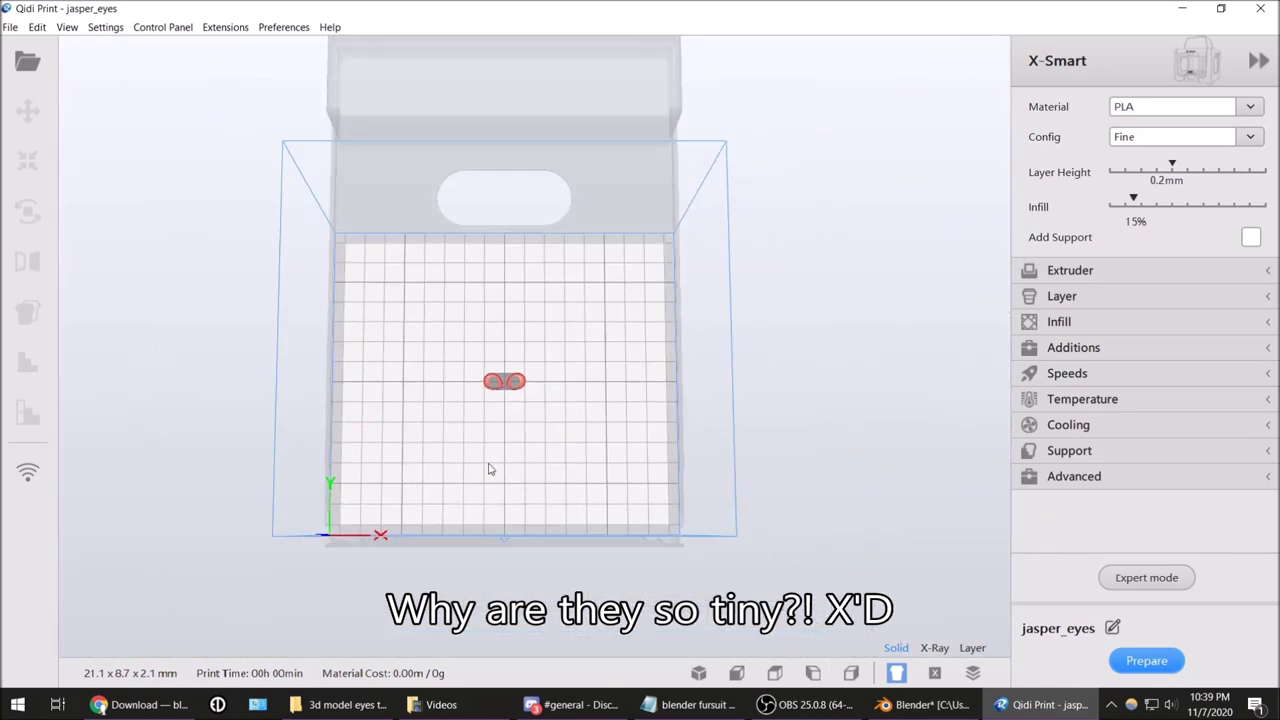
Delete the tiny eyes model from the build plate and return to Blender
{"action": "left_click", "coordinate": [490, 382]}
{"action": "key", "text": "Delete"}
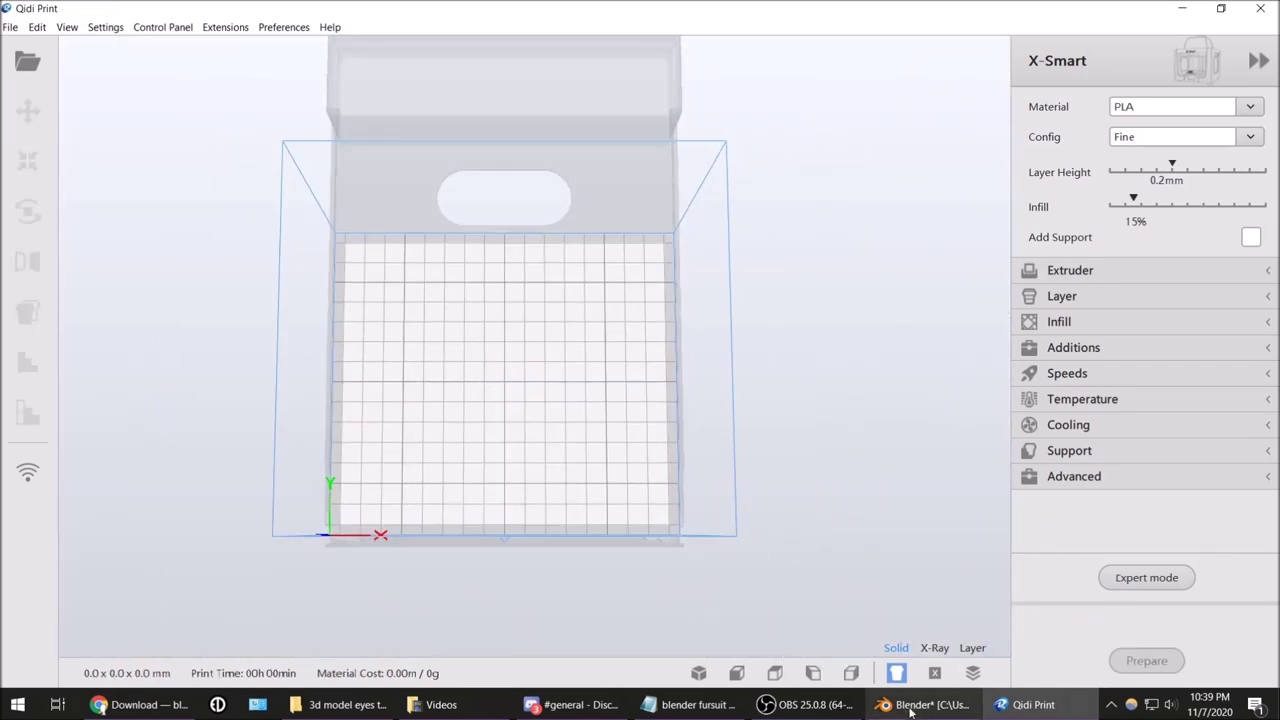
{"action": "left_click", "coordinate": [925, 704]}
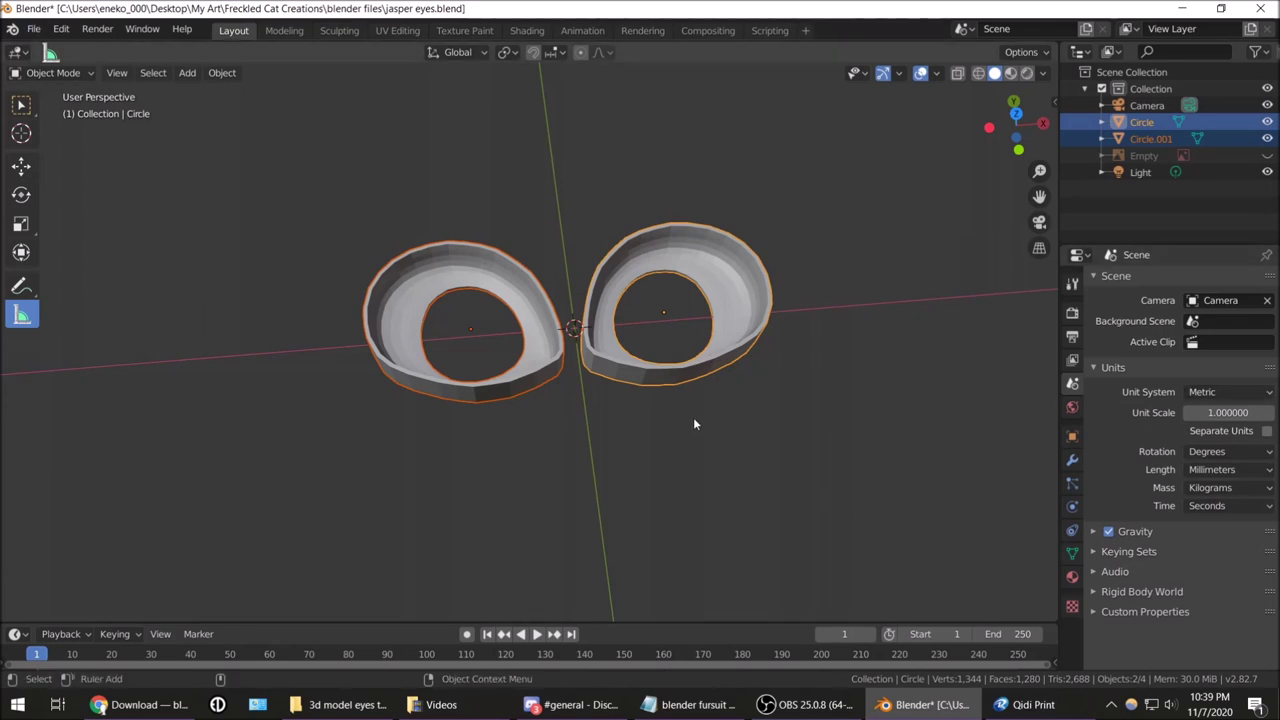
In Front view, re-export the eyes as STL at scale 1000 and measure them at about 21.107 mm tall
{"action": "scroll", "coordinate": [696, 417], "scroll_direction": "up", "scroll_amount": 1}
{"action": "scroll", "coordinate": [808, 286], "scroll_direction": "up", "scroll_amount": 1}
{"action": "left_click_drag", "start_coordinate": [1015, 115], "coordinate": [1016, 140]}
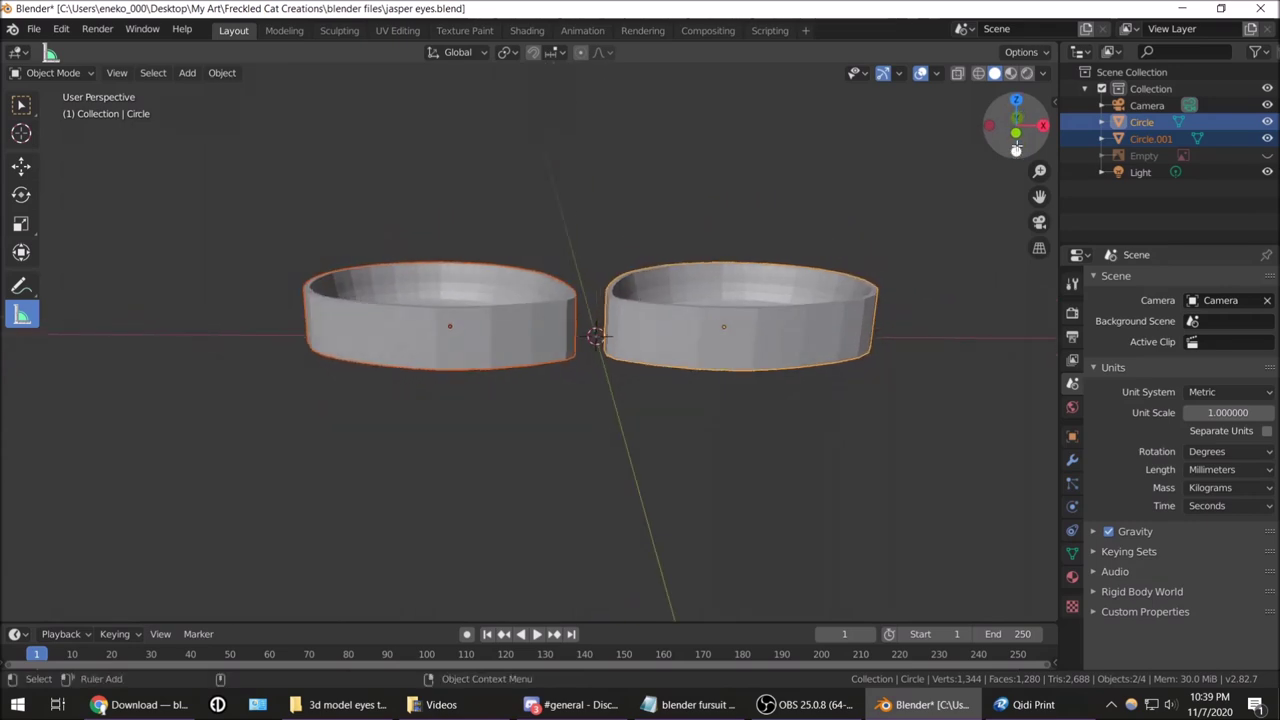
{"action": "left_click", "coordinate": [1016, 152]}
{"action": "left_click", "coordinate": [33, 29]}
{"action": "mouse_move", "coordinate": [60, 271]}
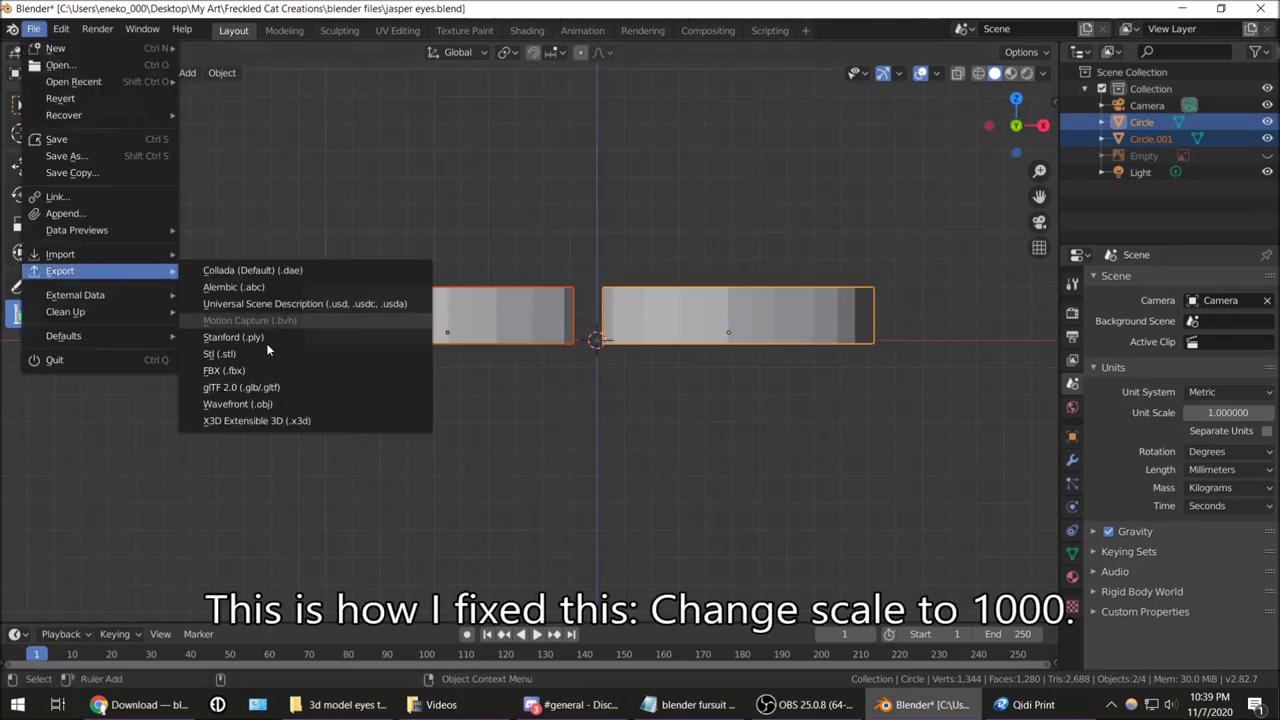
{"action": "left_click", "coordinate": [282, 355]}
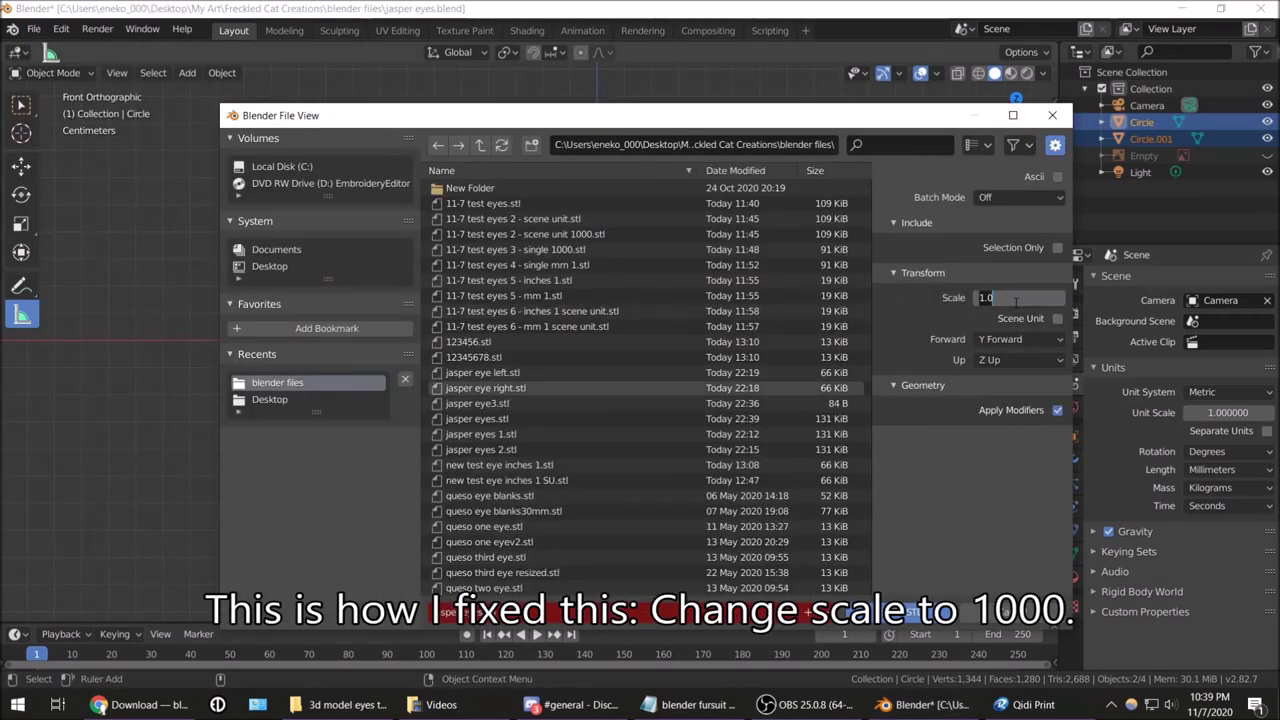
{"action": "type", "text": "1000"}
{"action": "key", "text": "Return"}
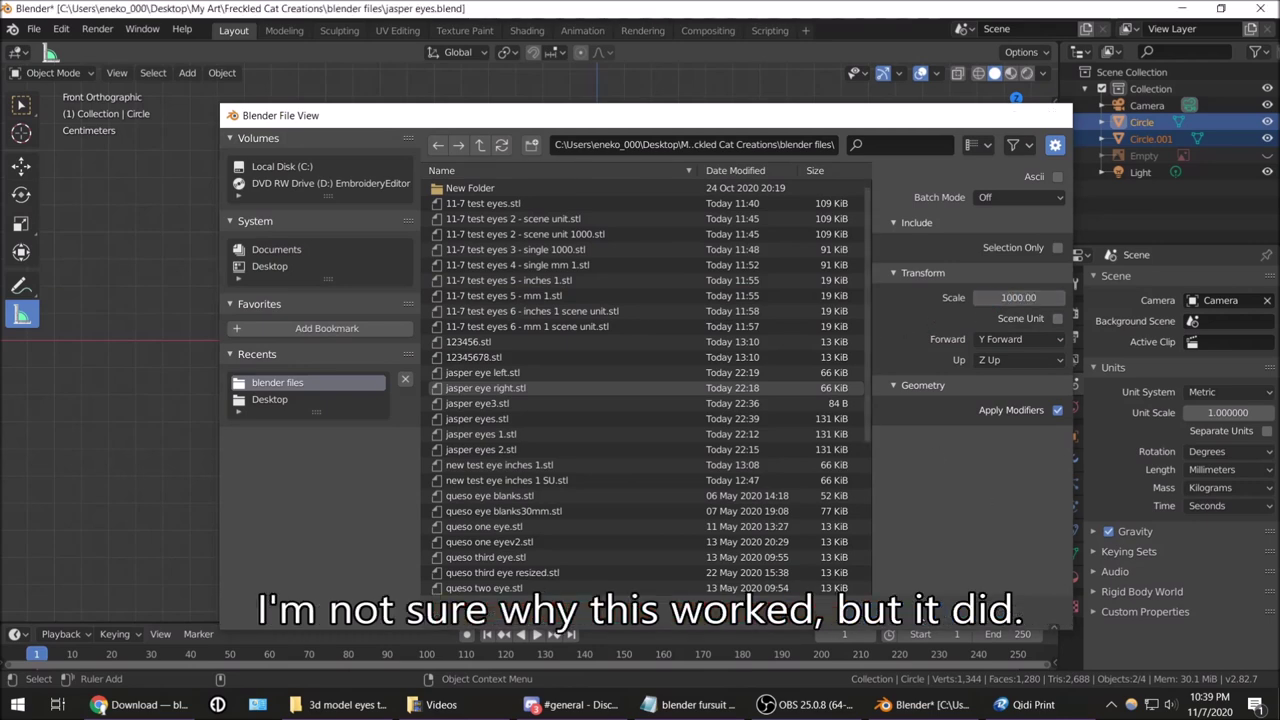
{"action": "left_click", "coordinate": [935, 612]}
{"action": "left_click_drag", "start_coordinate": [688, 345], "coordinate": [687, 287]}
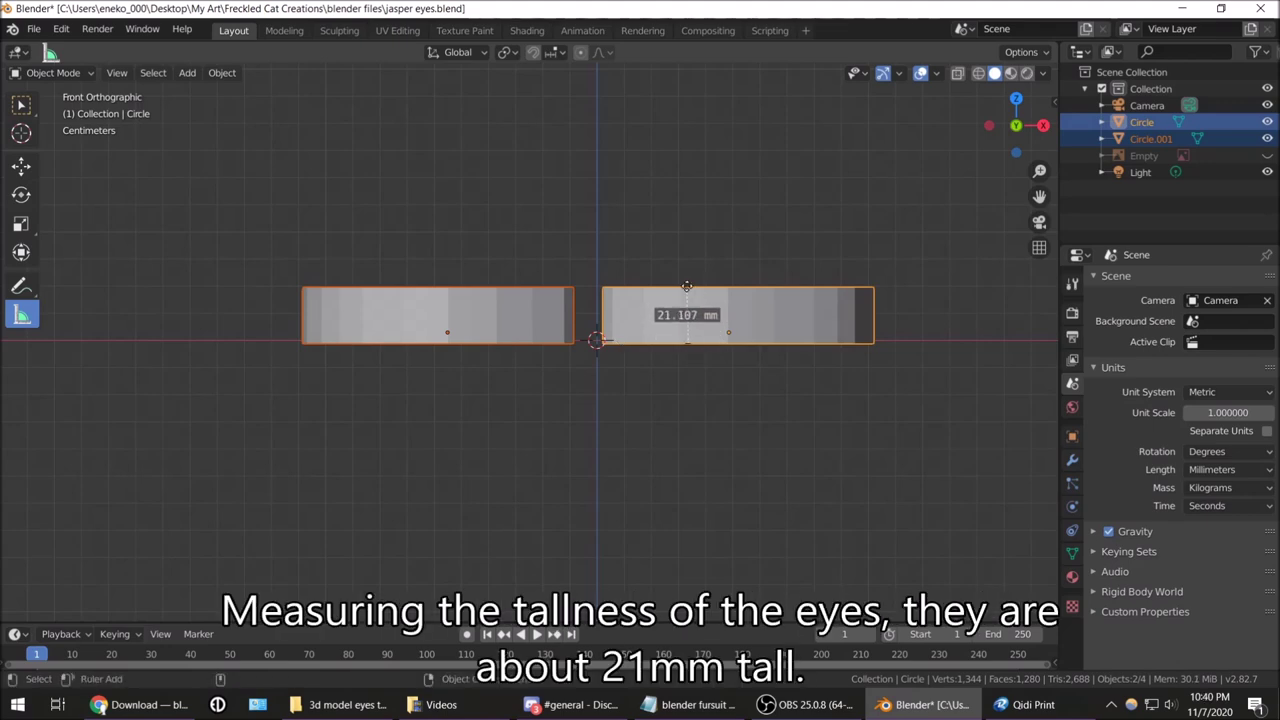
Load the re-exported jasper eyes STL in Qidi Print and centre it on the plate at 210.7 x 86.7 x 21.1 mm
{"action": "left_click", "coordinate": [1025, 704]}
{"action": "left_click", "coordinate": [30, 60]}
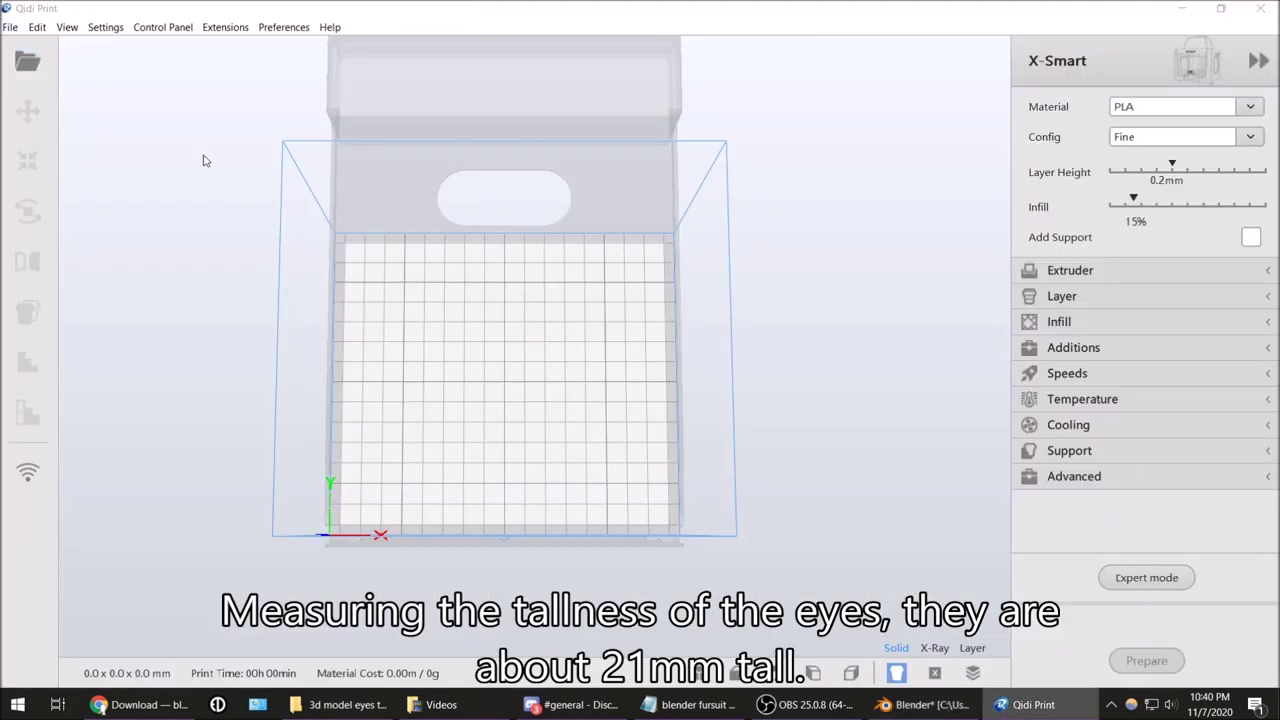
{"action": "left_click", "coordinate": [260, 305]}
{"action": "left_click", "coordinate": [490, 392]}
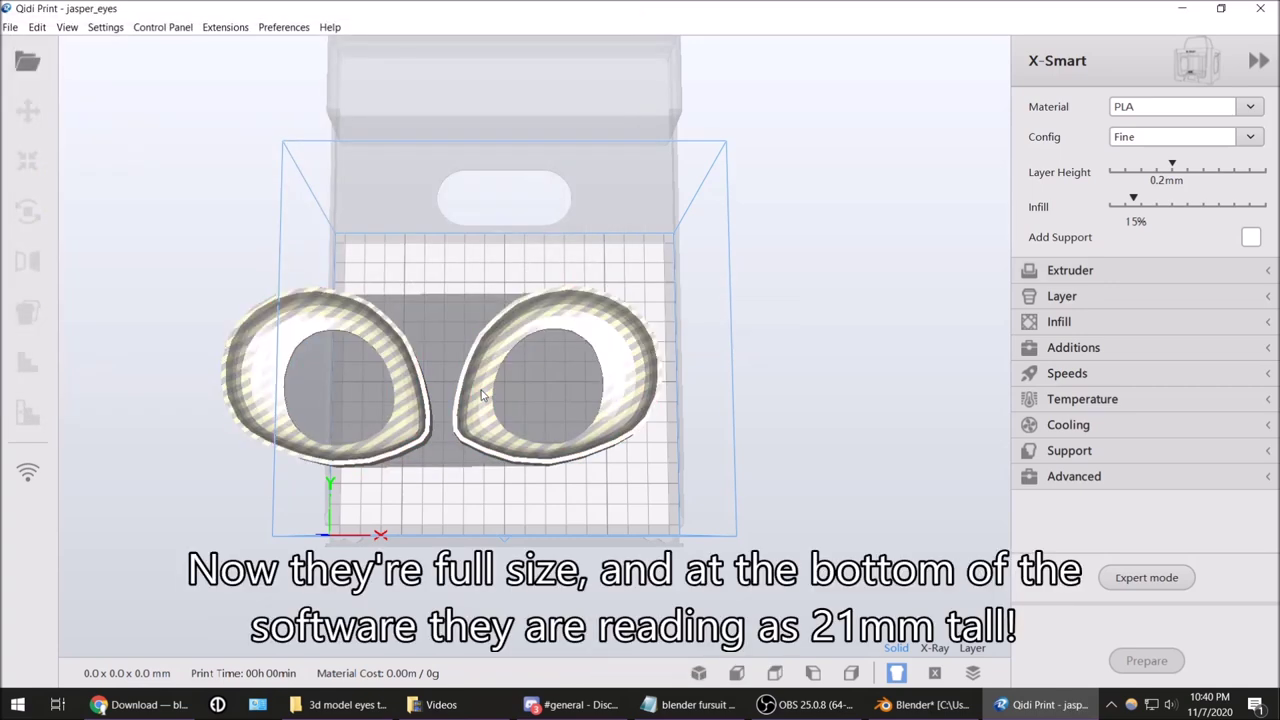
{"action": "left_click_drag", "start_coordinate": [459, 390], "coordinate": [522, 380]}
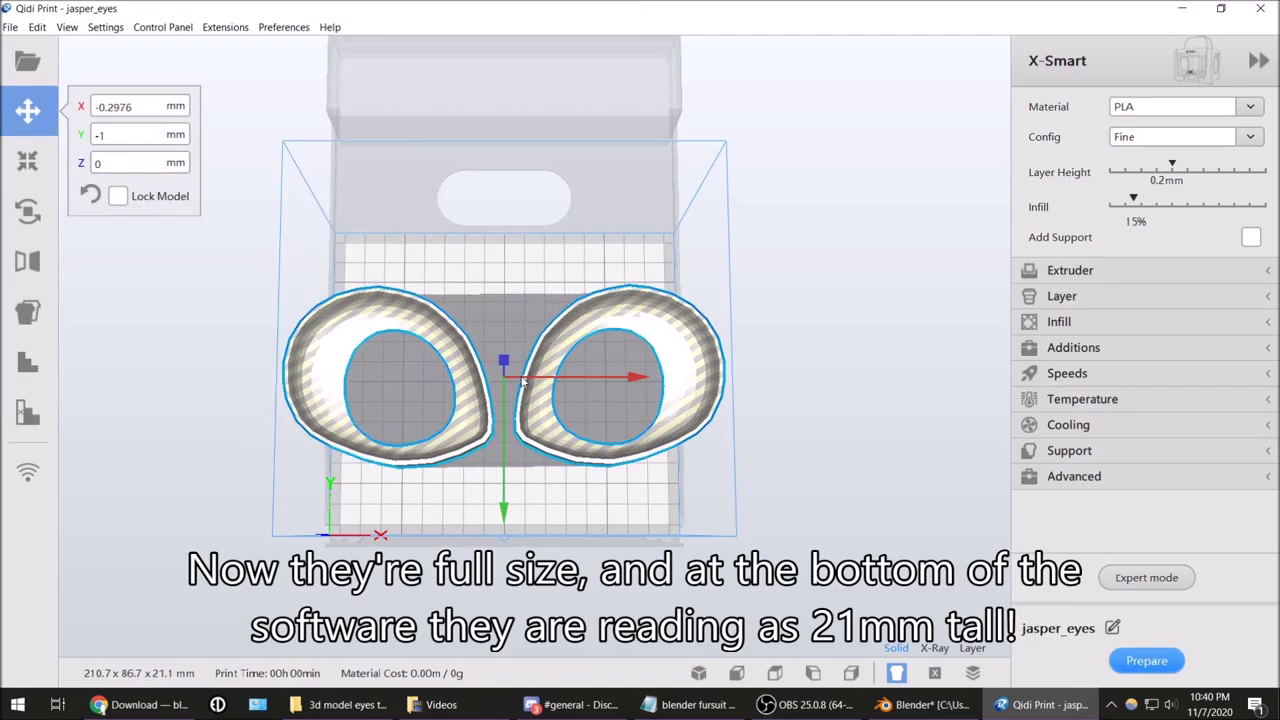